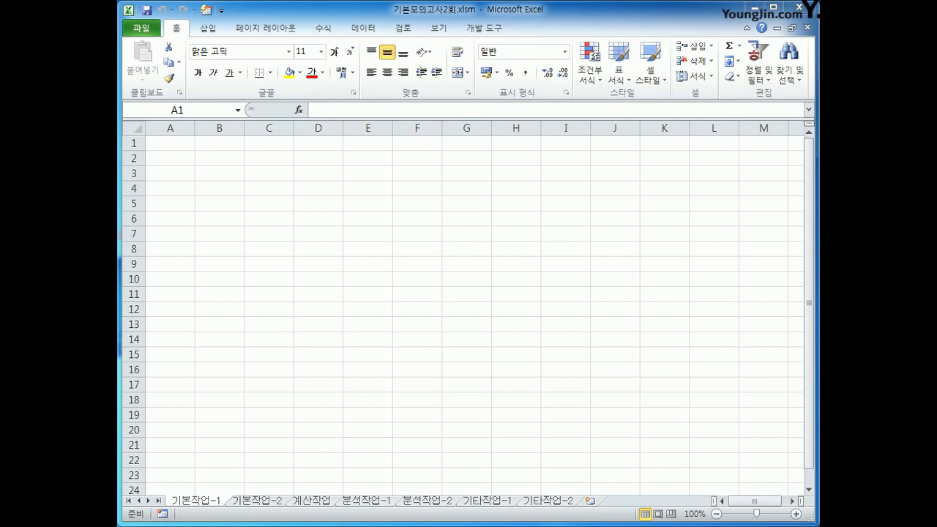
Select cell A2 on the 기본작업-1 sheet and bring up the 데이터 ribbon commands.
{"action": "left_click", "coordinate": [199, 504]}
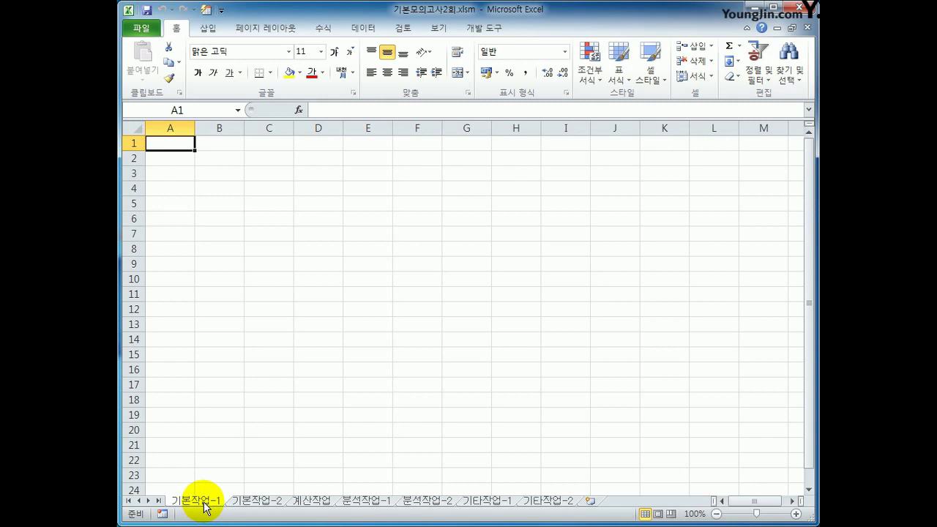
{"action": "left_click", "coordinate": [176, 160]}
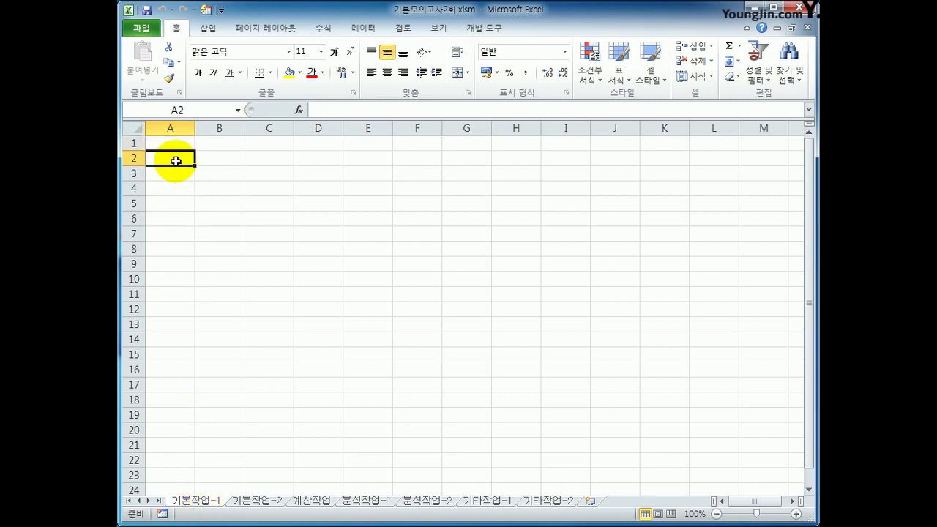
{"action": "left_click", "coordinate": [362, 28]}
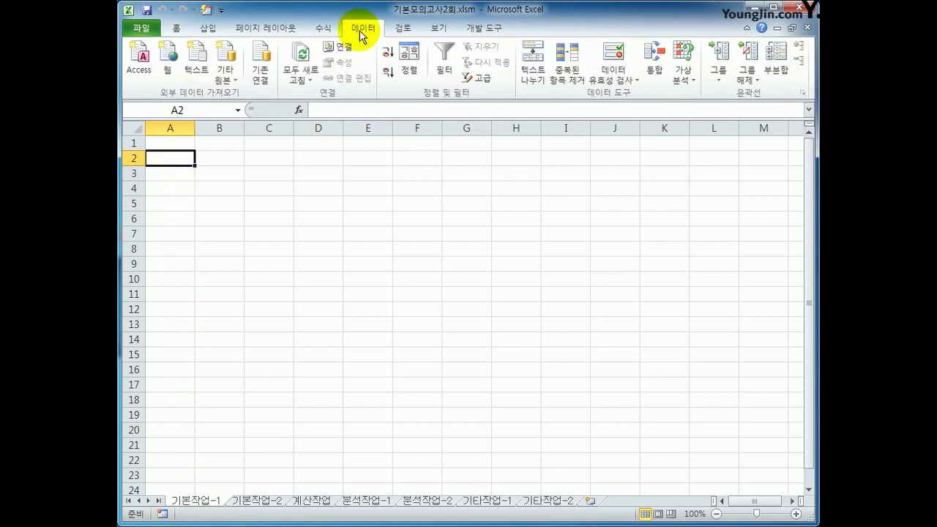
Start a Microsoft Query import using MS Access Database as the data source.
{"action": "left_click", "coordinate": [225, 79]}
{"action": "left_click", "coordinate": [298, 242]}
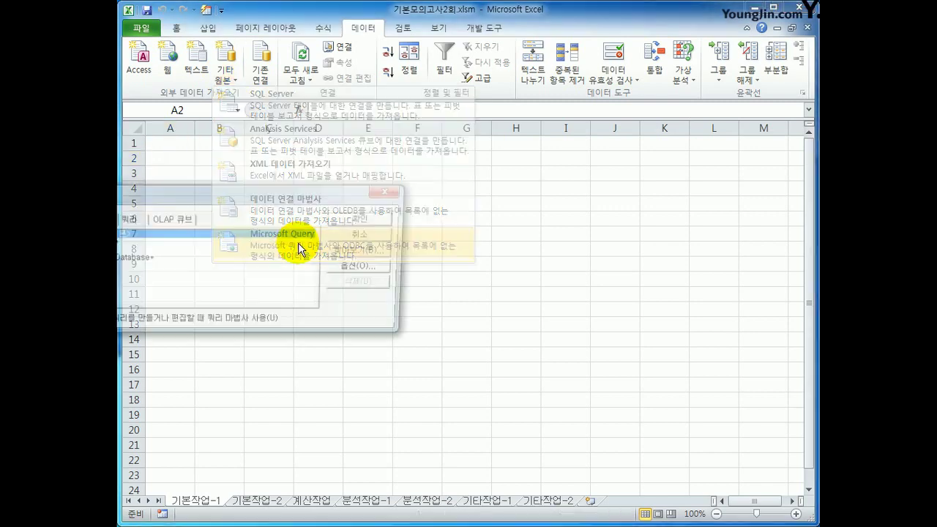
{"action": "left_click", "coordinate": [351, 242]}
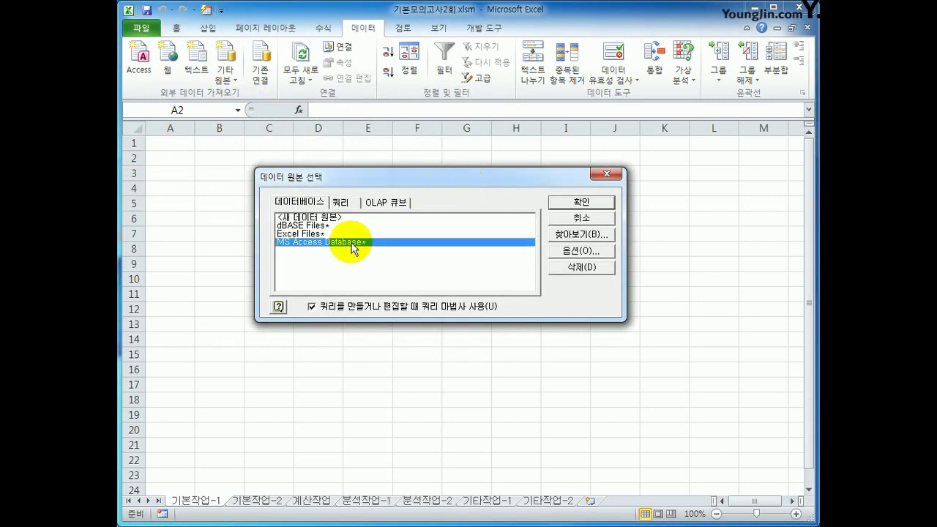
{"action": "left_click", "coordinate": [581, 202]}
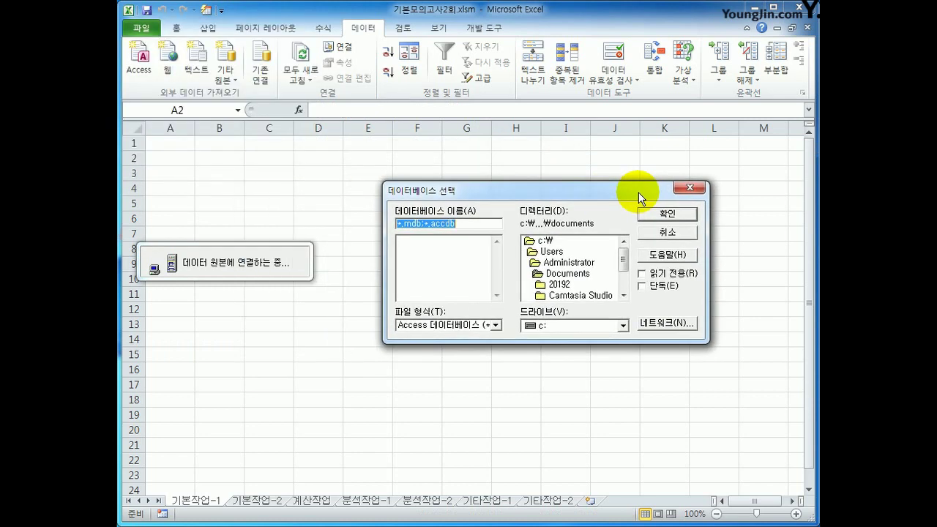
Browse to c:\2020컴활1급\스프레드시트\모의고사 and connect to 인사현황.accdb.
{"action": "left_click", "coordinate": [568, 239]}
{"action": "double_click", "coordinate": [569, 239]}
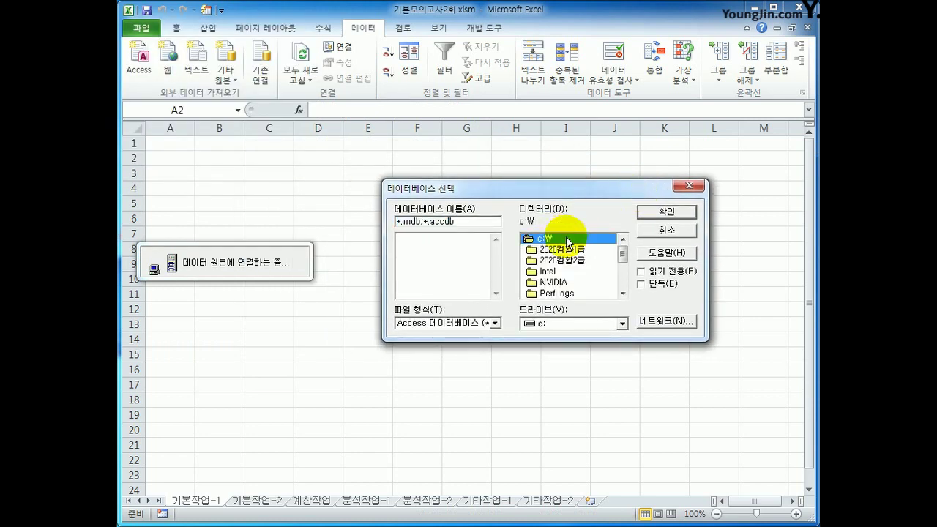
{"action": "double_click", "coordinate": [581, 250]}
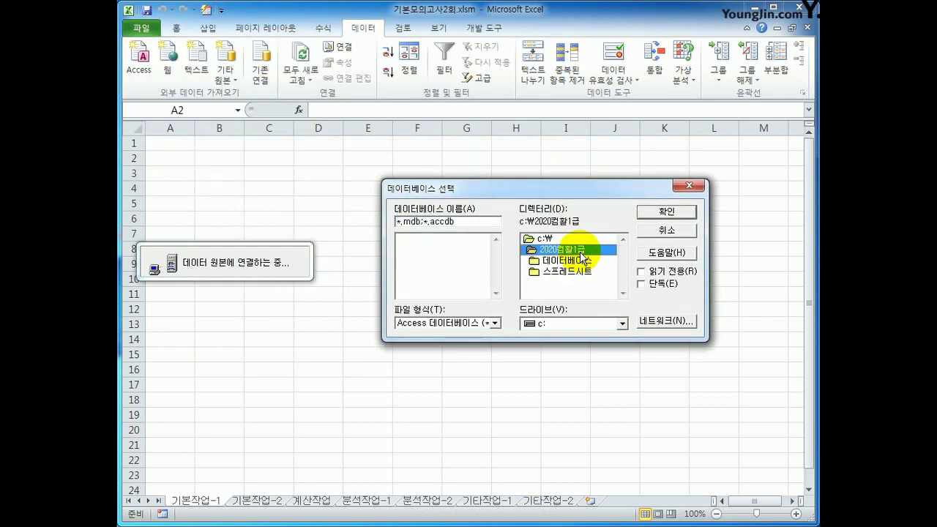
{"action": "double_click", "coordinate": [577, 272]}
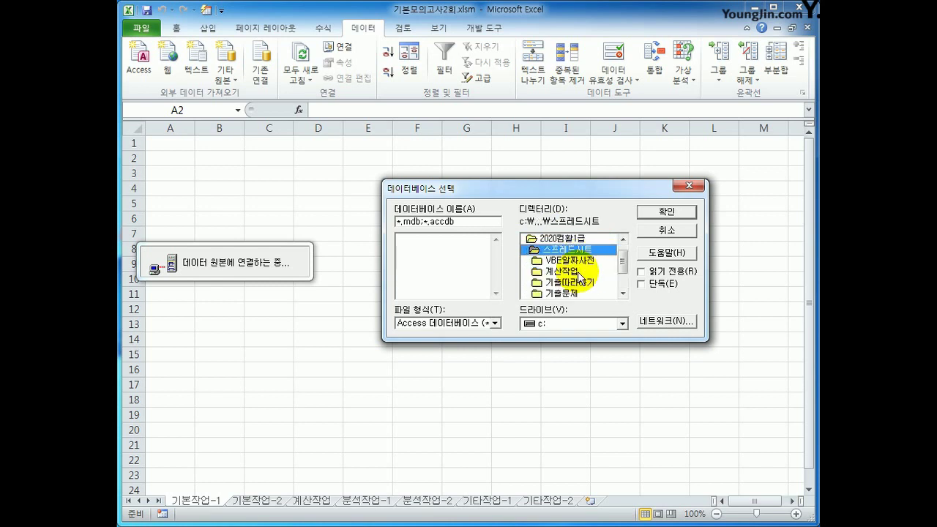
{"action": "scroll", "coordinate": [620, 269], "scroll_direction": "down", "scroll_amount": 1}
{"action": "double_click", "coordinate": [596, 272]}
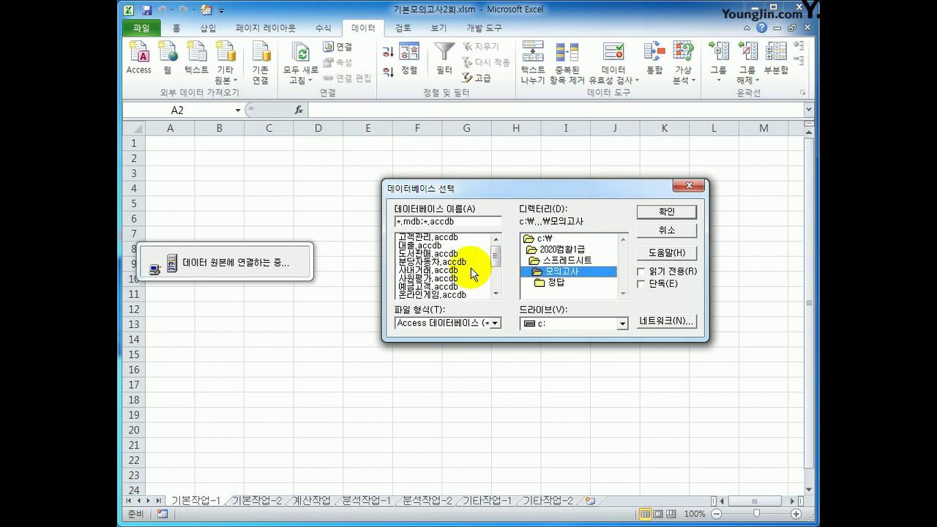
{"action": "left_click_drag", "start_coordinate": [496, 259], "coordinate": [494, 269]}
{"action": "left_click", "coordinate": [452, 284]}
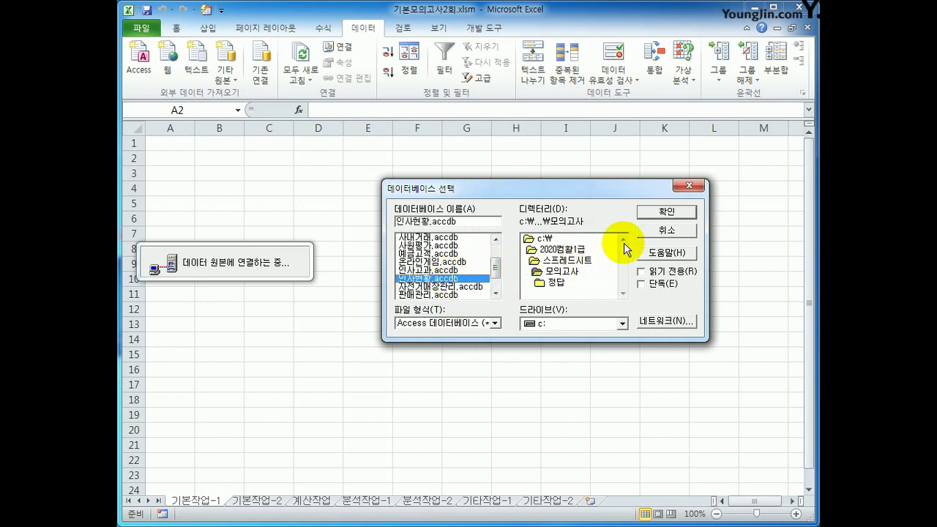
{"action": "left_click", "coordinate": [661, 210]}
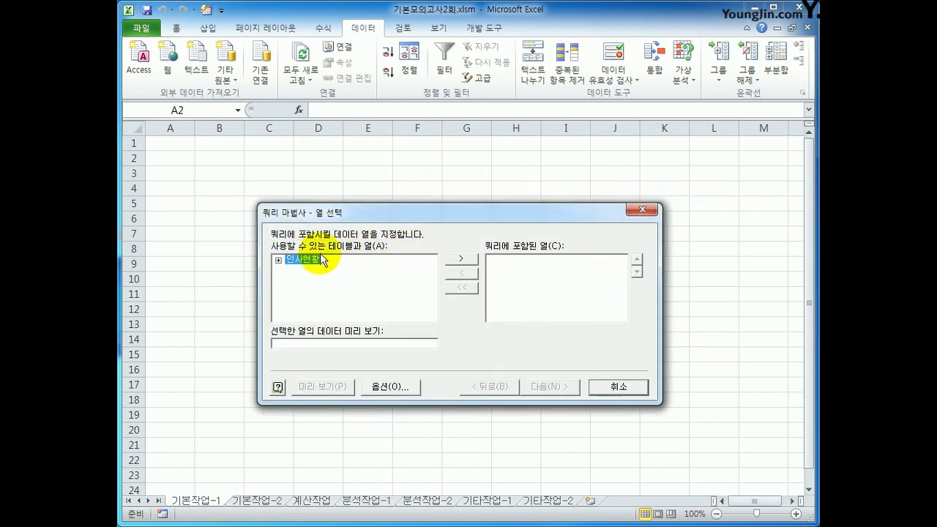
Add 이름, 사번, 생년월일, 직위, 부서명, 직무수행, 이해판단, 성실 and 협조 from 인사현황 to the query.
{"action": "double_click", "coordinate": [304, 261]}
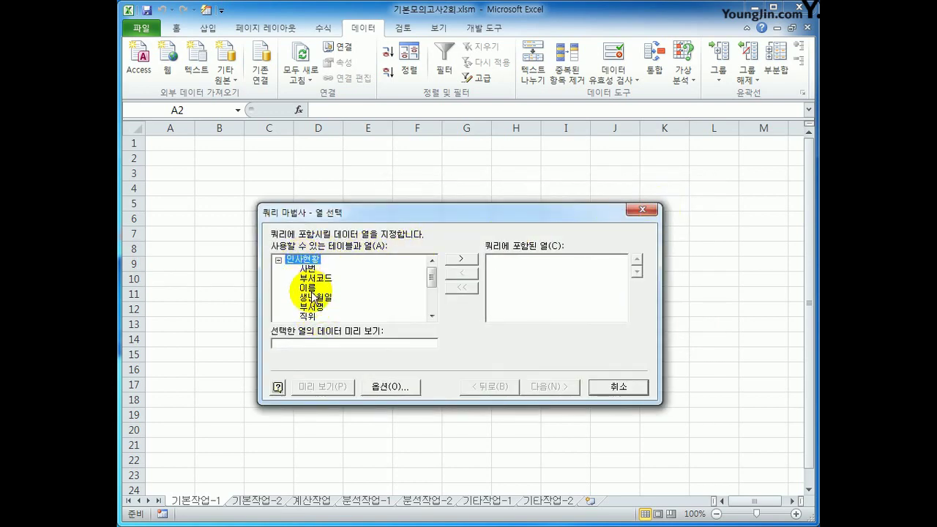
{"action": "left_click", "coordinate": [312, 291]}
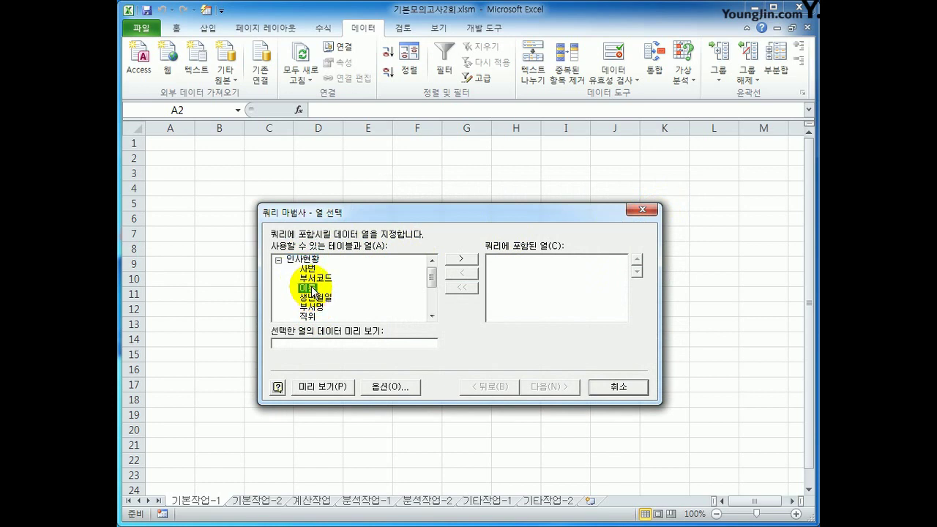
{"action": "double_click", "coordinate": [312, 291]}
{"action": "left_click", "coordinate": [313, 269]}
{"action": "double_click", "coordinate": [313, 269]}
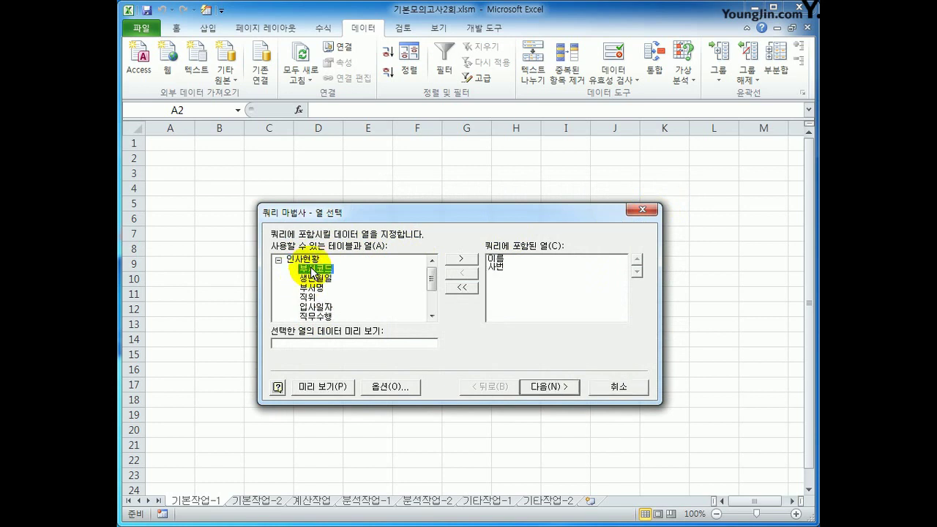
{"action": "left_click", "coordinate": [314, 279]}
{"action": "double_click", "coordinate": [315, 278]}
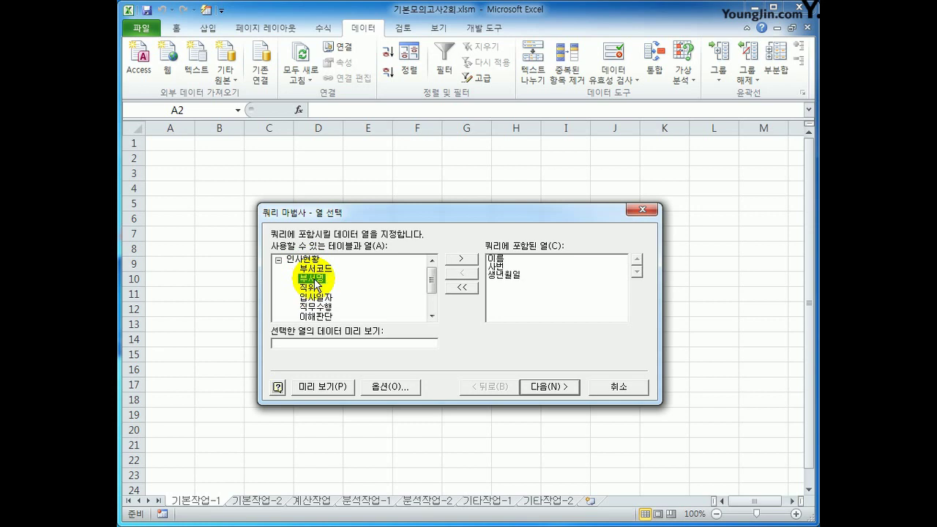
{"action": "left_click", "coordinate": [313, 287]}
{"action": "double_click", "coordinate": [313, 289]}
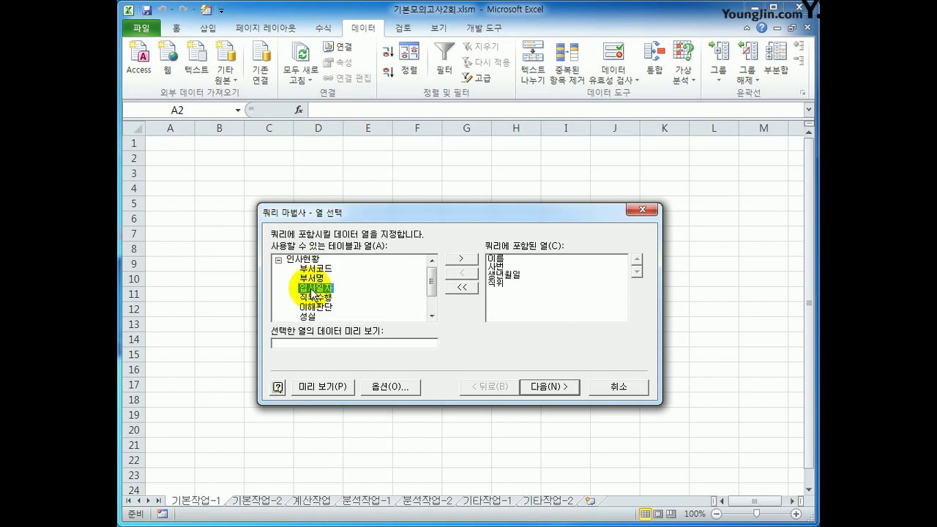
{"action": "double_click", "coordinate": [314, 278]}
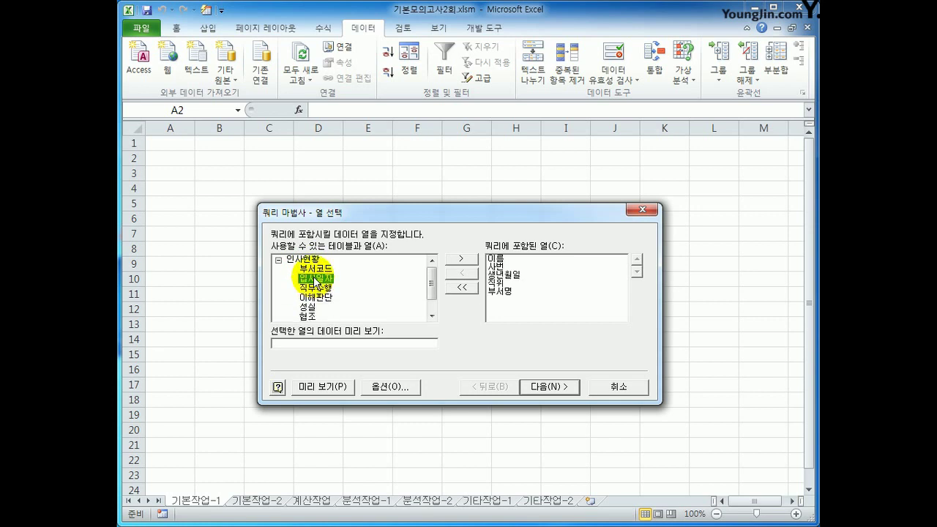
{"action": "left_click", "coordinate": [315, 288]}
{"action": "double_click", "coordinate": [316, 290]}
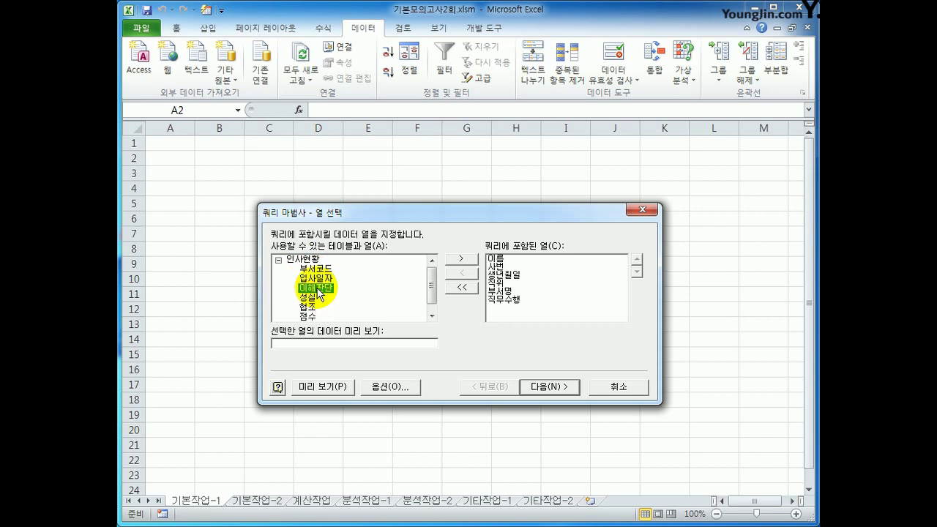
{"action": "double_click", "coordinate": [316, 291]}
{"action": "double_click", "coordinate": [315, 295]}
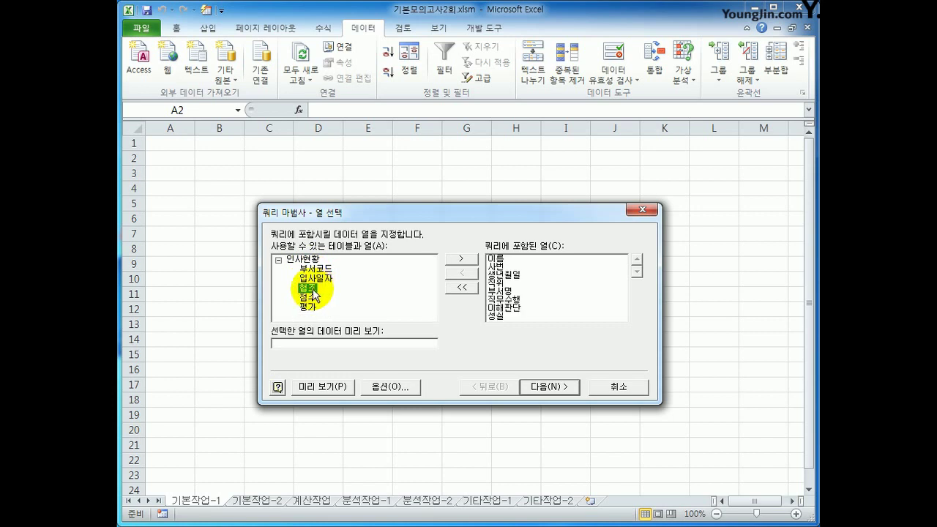
{"action": "double_click", "coordinate": [315, 295]}
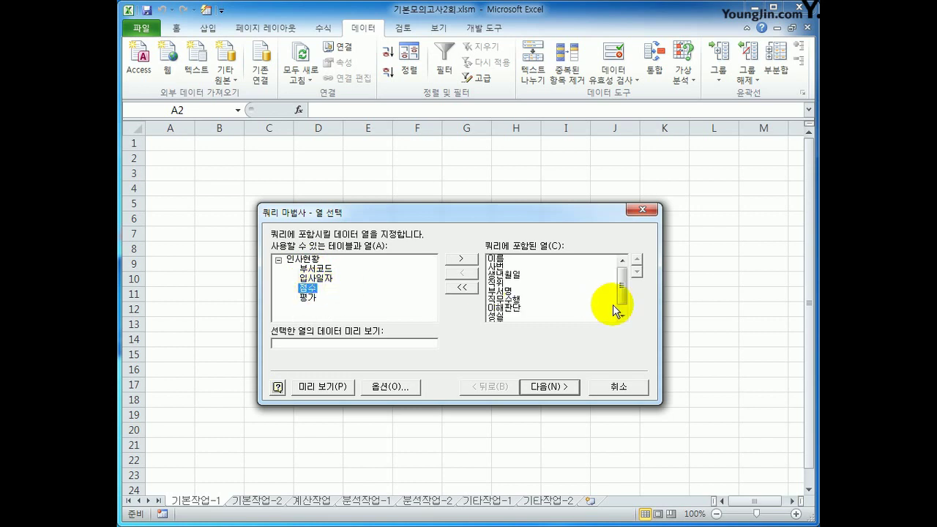
Review the nine chosen query columns and continue to the filter step.
{"action": "left_click", "coordinate": [505, 260]}
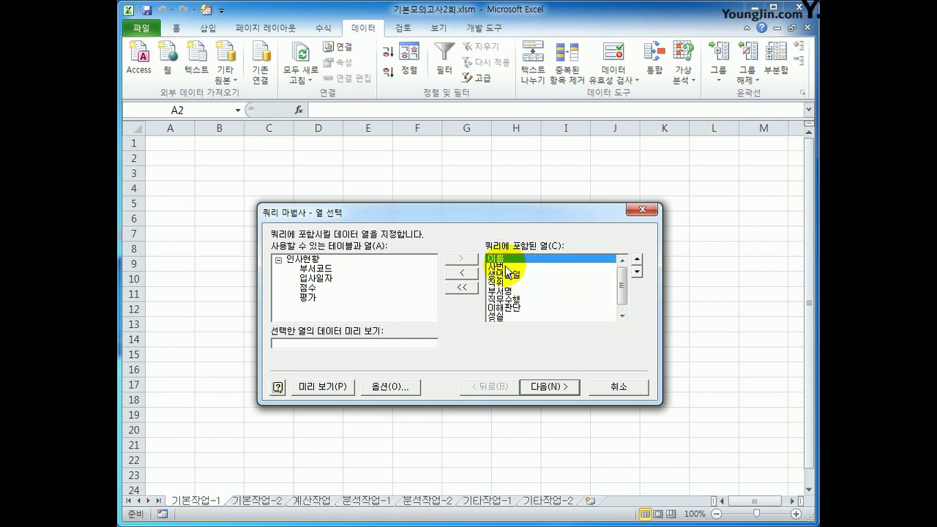
{"action": "left_click_drag", "start_coordinate": [507, 262], "coordinate": [506, 278]}
{"action": "left_click", "coordinate": [505, 284]}
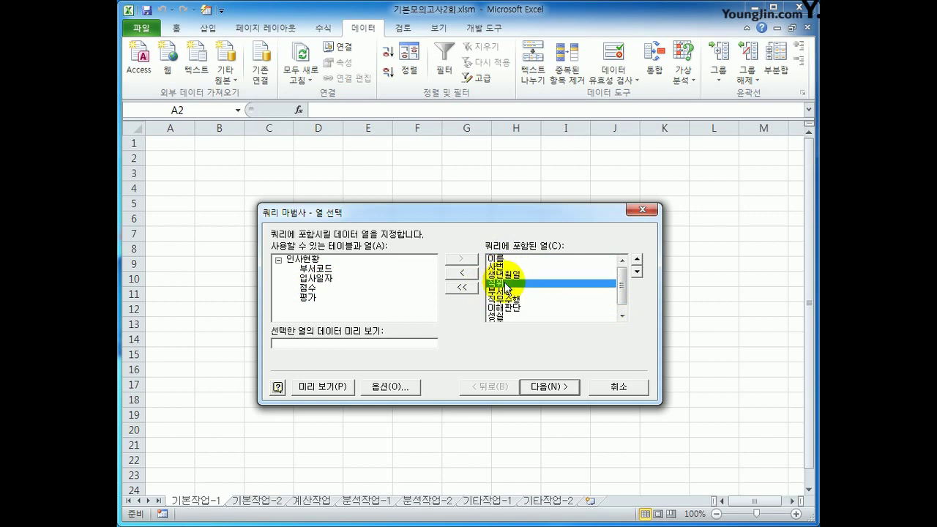
{"action": "left_click", "coordinate": [506, 292]}
{"action": "left_click", "coordinate": [506, 299]}
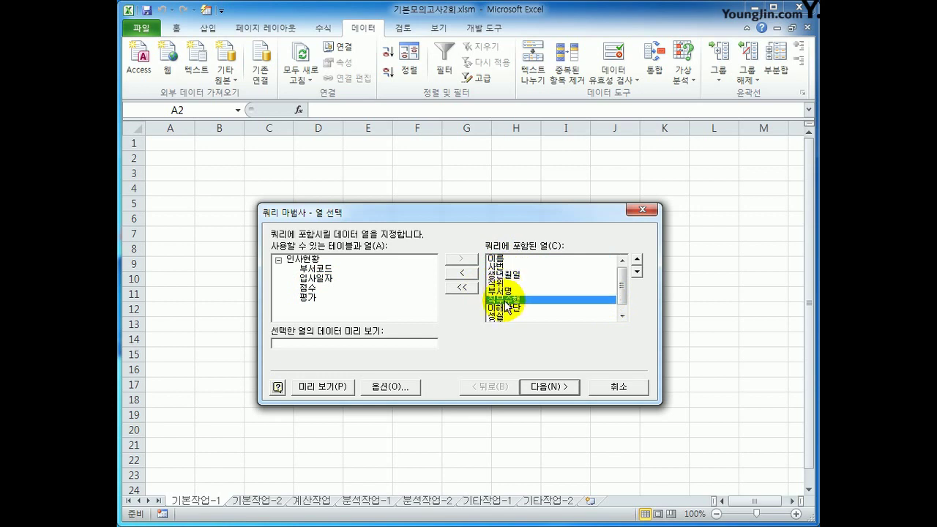
{"action": "left_click", "coordinate": [509, 308]}
{"action": "left_click", "coordinate": [504, 318]}
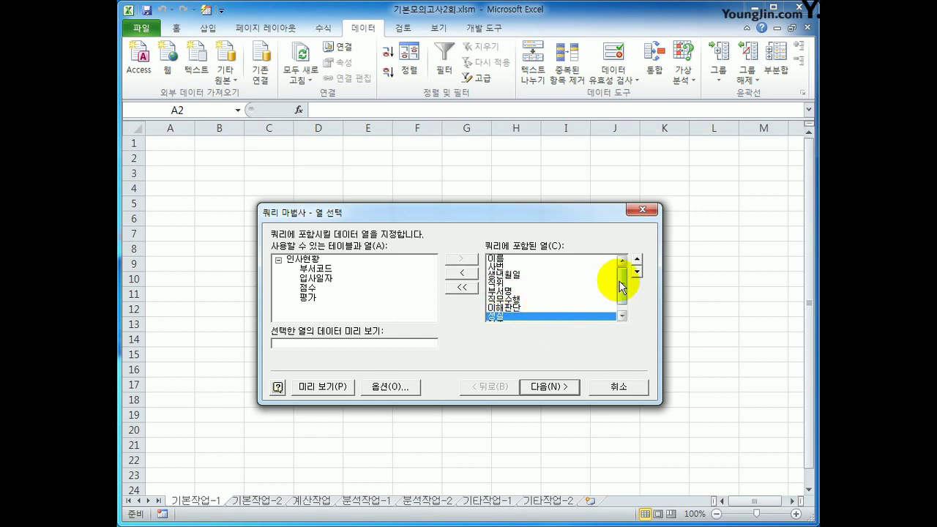
{"action": "left_click", "coordinate": [621, 316]}
{"action": "left_click", "coordinate": [515, 316]}
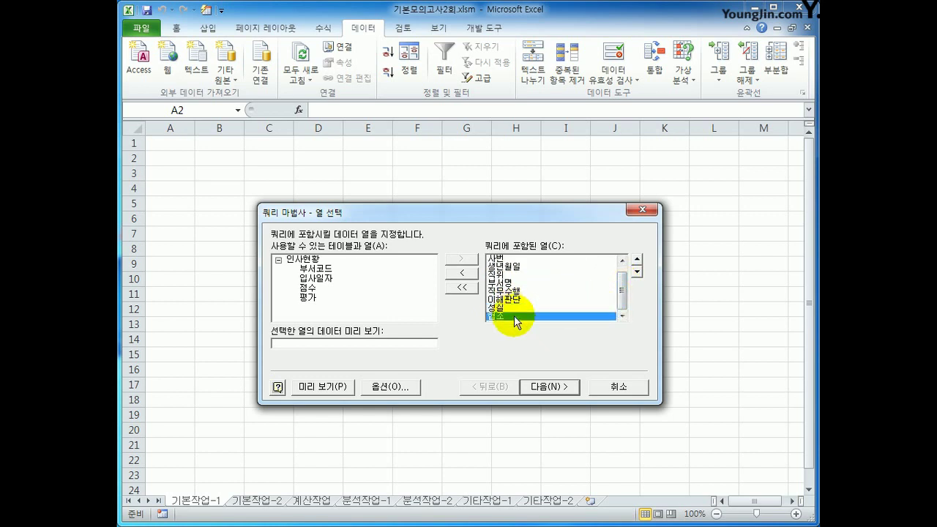
{"action": "left_click", "coordinate": [546, 390]}
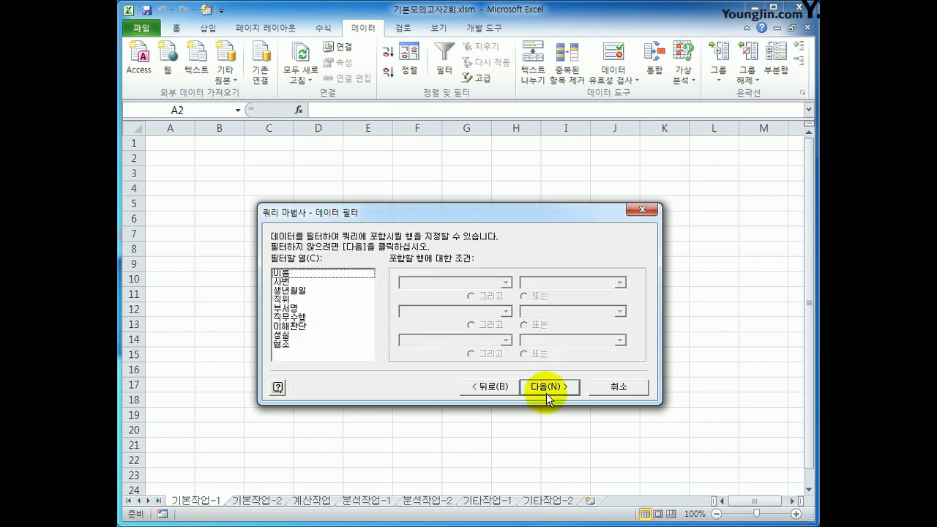
Filter the query so 직위 equals 대리.
{"action": "left_click", "coordinate": [298, 301]}
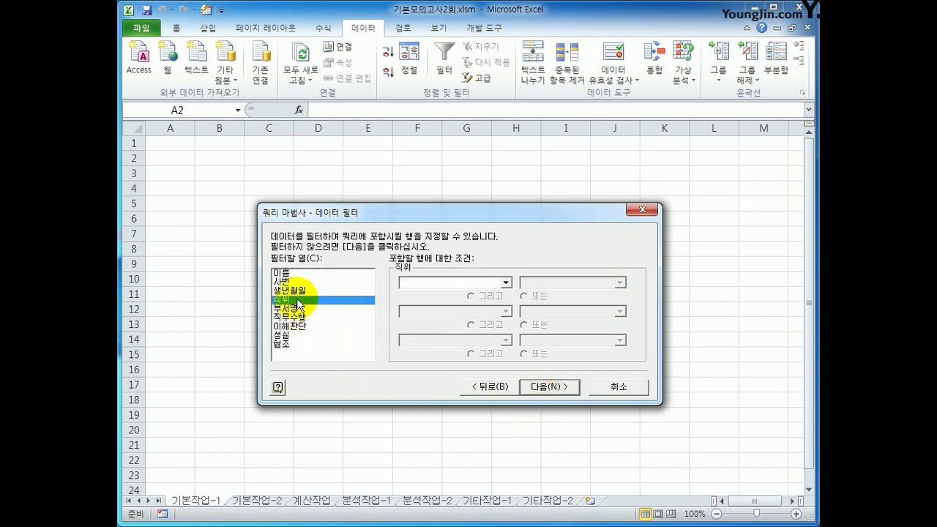
{"action": "left_click", "coordinate": [456, 282]}
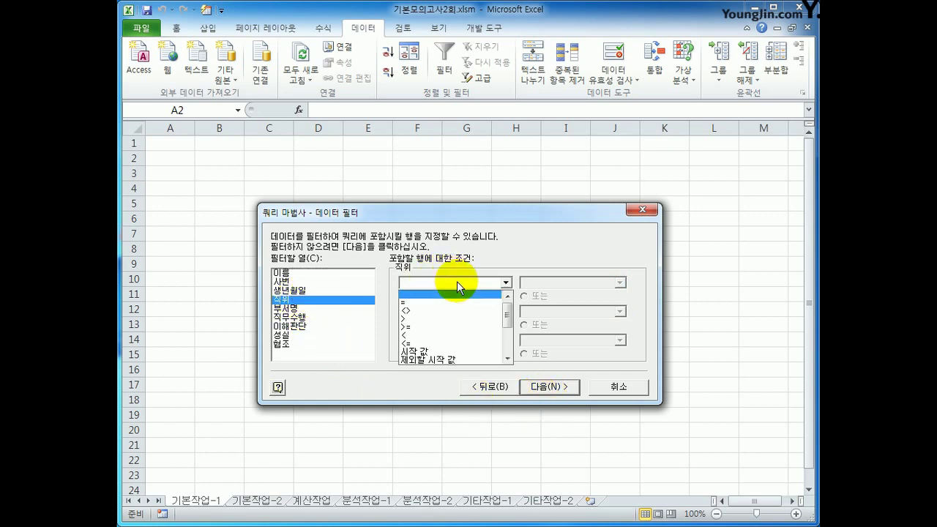
{"action": "left_click", "coordinate": [457, 303]}
{"action": "left_click", "coordinate": [620, 283]}
{"action": "left_click", "coordinate": [613, 299]}
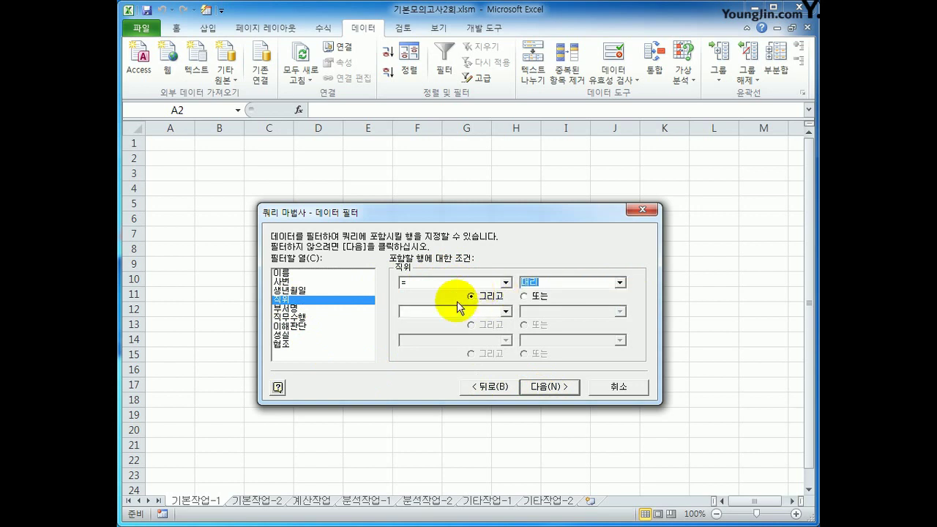
Add a 부서명 condition equal to 기획실 Or 총무부, then go on to sorting.
{"action": "left_click", "coordinate": [320, 309]}
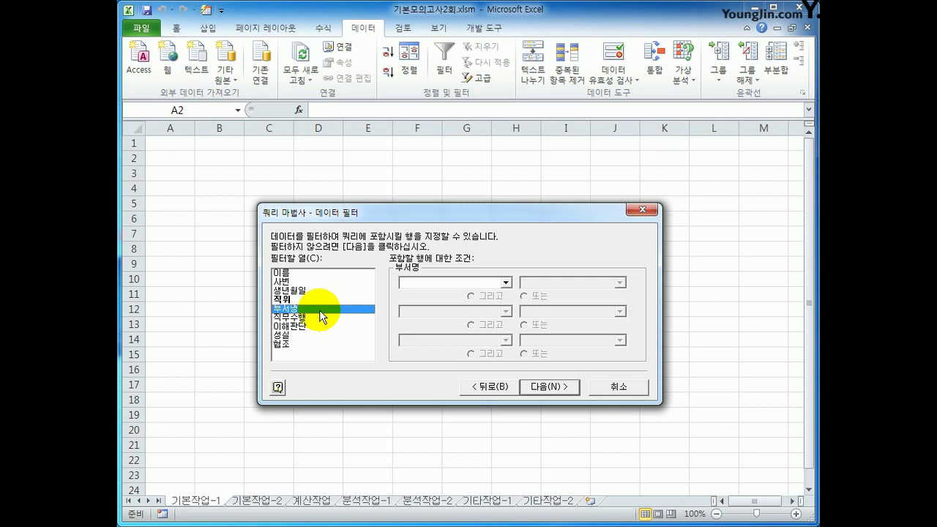
{"action": "left_click", "coordinate": [454, 282]}
{"action": "left_click", "coordinate": [462, 303]}
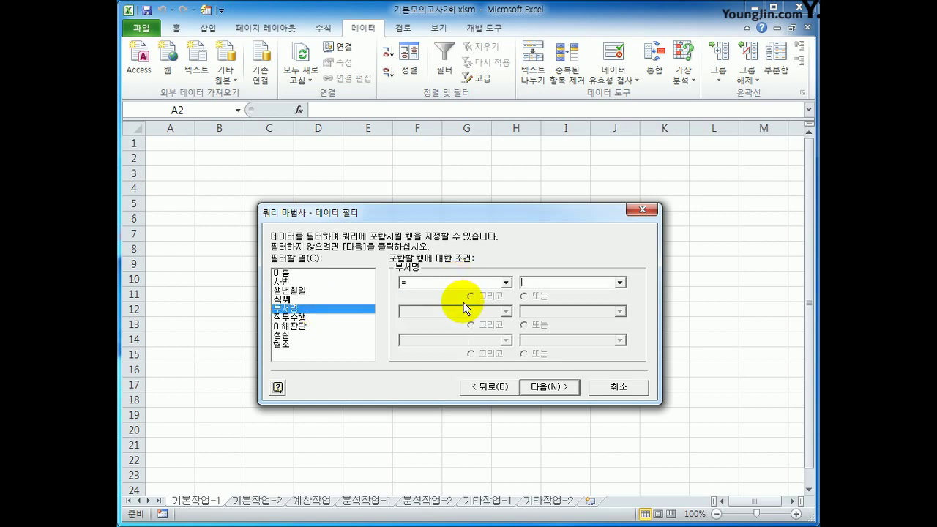
{"action": "left_click", "coordinate": [619, 282]}
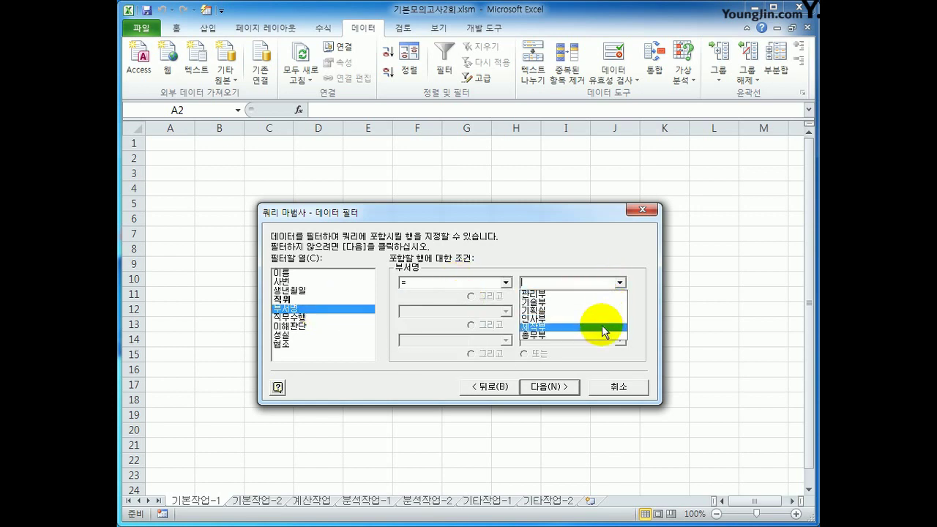
{"action": "left_click", "coordinate": [601, 314]}
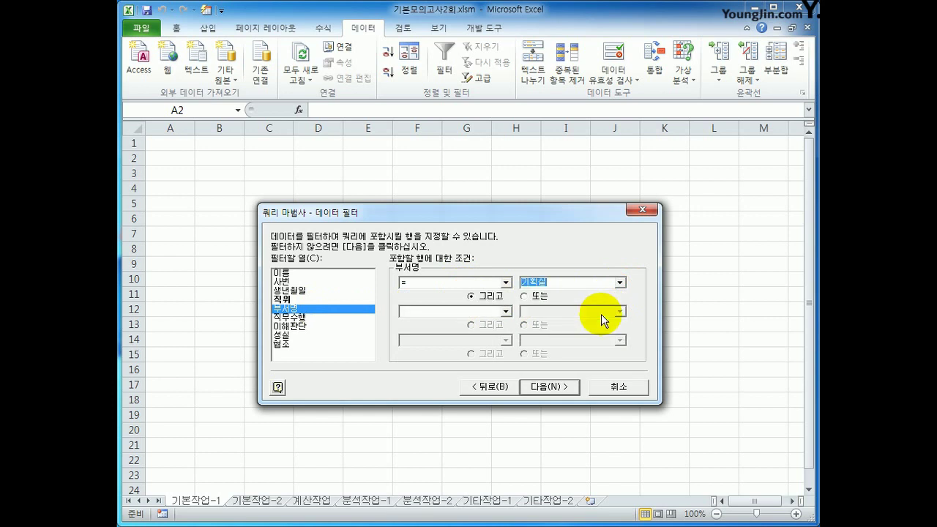
{"action": "left_click", "coordinate": [524, 296]}
{"action": "left_click", "coordinate": [505, 311]}
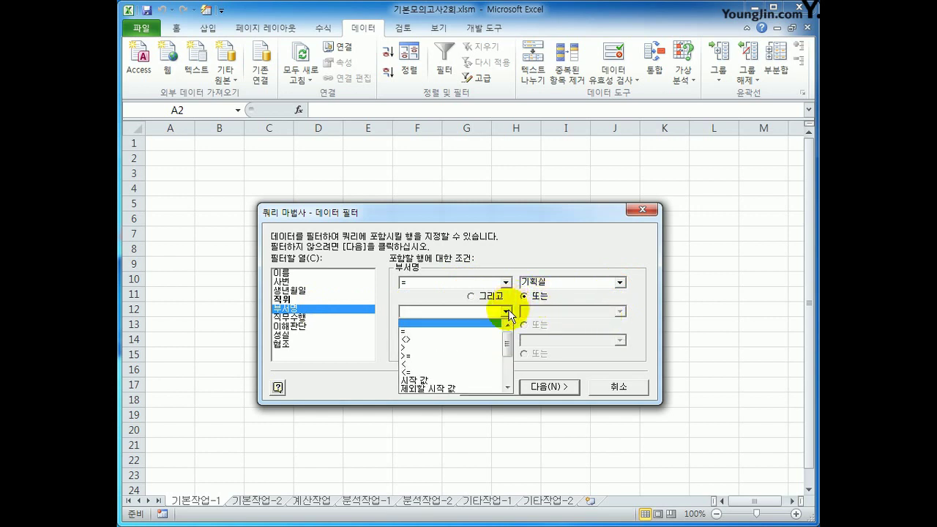
{"action": "left_click", "coordinate": [483, 331]}
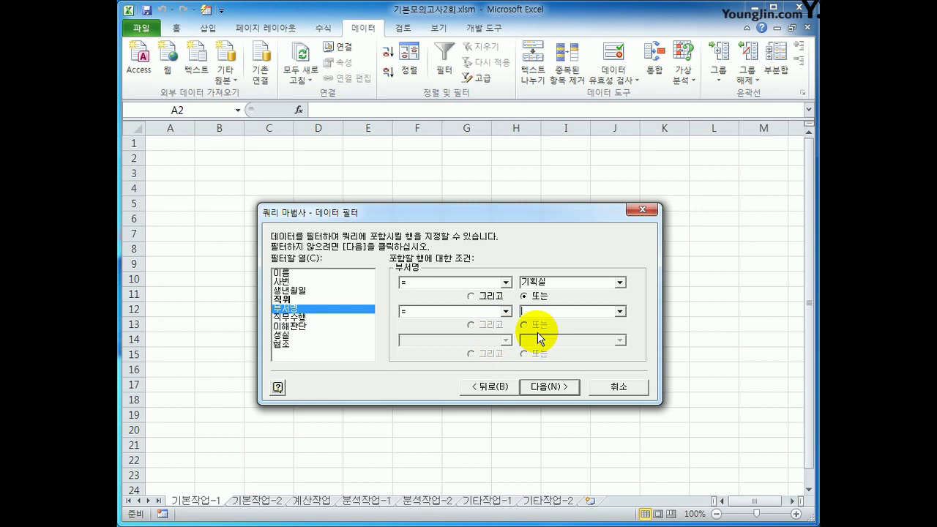
{"action": "left_click", "coordinate": [620, 311]}
{"action": "left_click", "coordinate": [611, 368]}
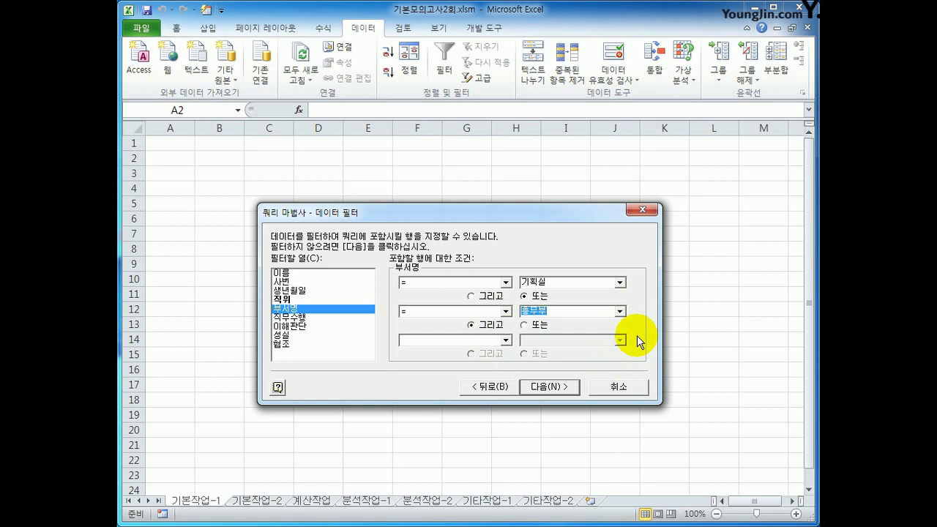
{"action": "left_click", "coordinate": [549, 387]}
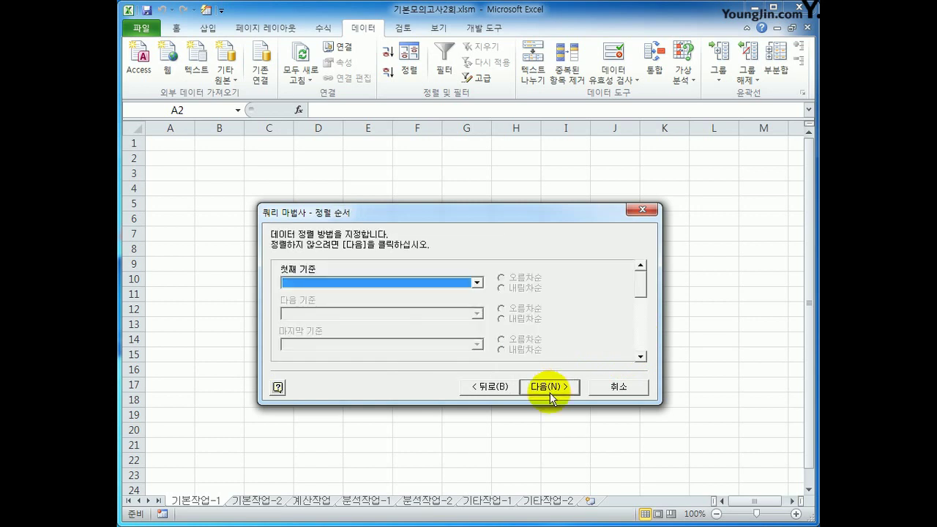
Sort ascending by 이름 then 생년월일 and return the results as a table at $A$2.
{"action": "left_click", "coordinate": [477, 283]}
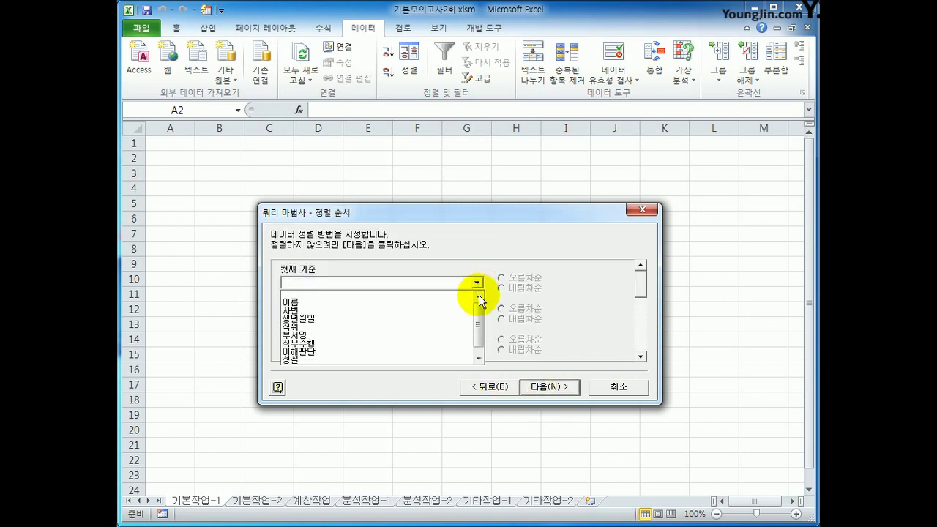
{"action": "left_click", "coordinate": [446, 303]}
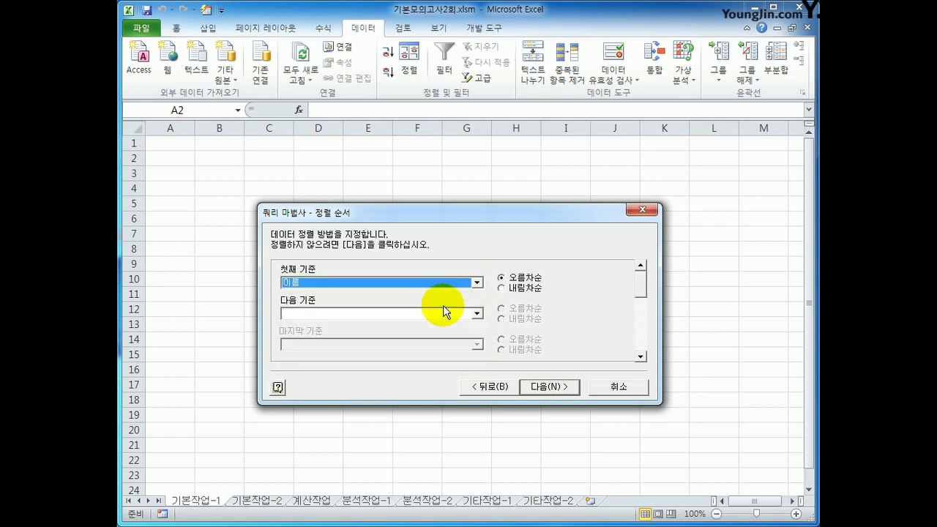
{"action": "left_click", "coordinate": [444, 313]}
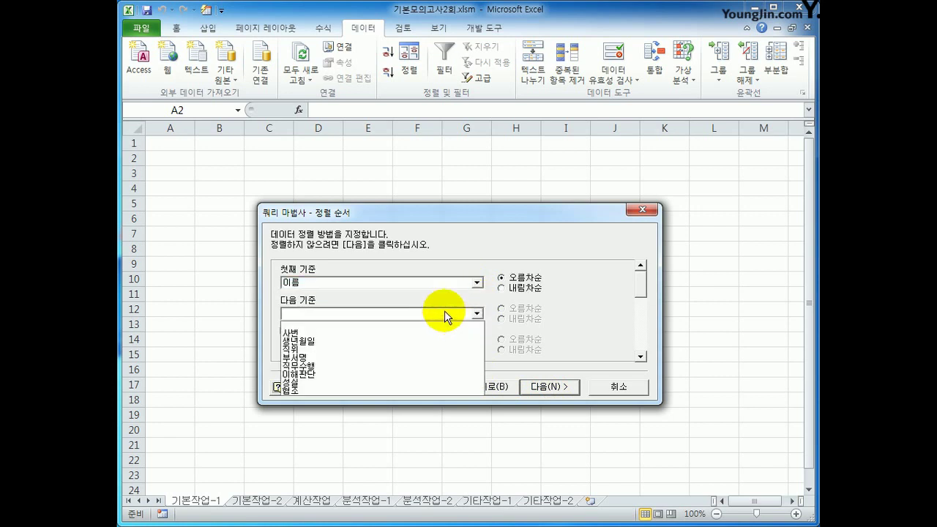
{"action": "left_click", "coordinate": [437, 341]}
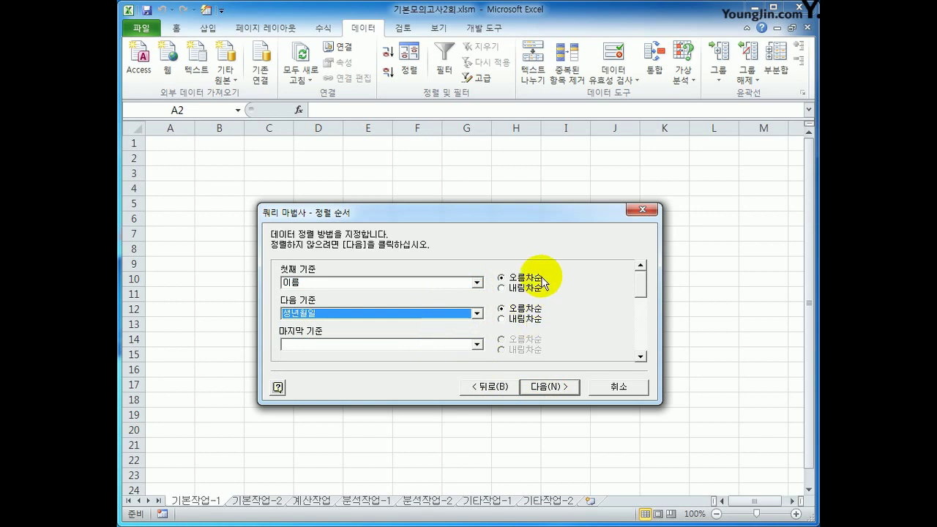
{"action": "left_click", "coordinate": [548, 388]}
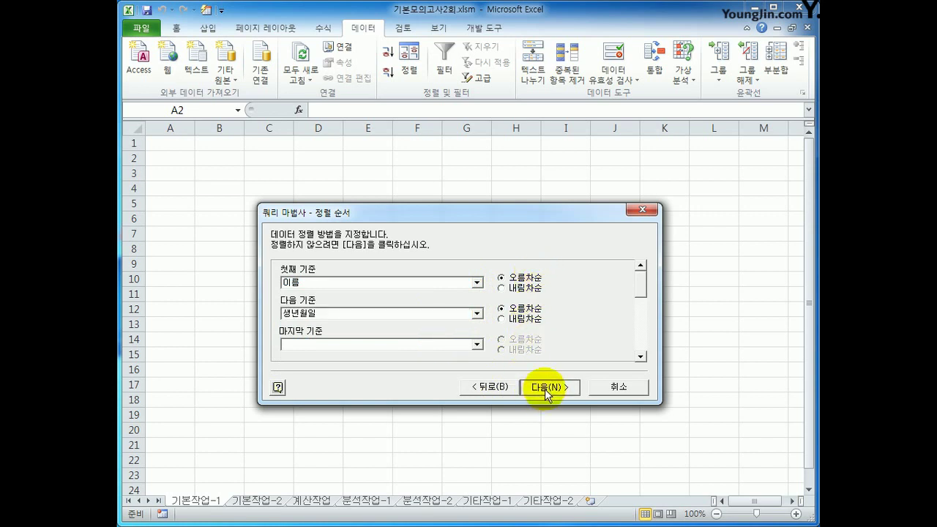
{"action": "left_click", "coordinate": [549, 388]}
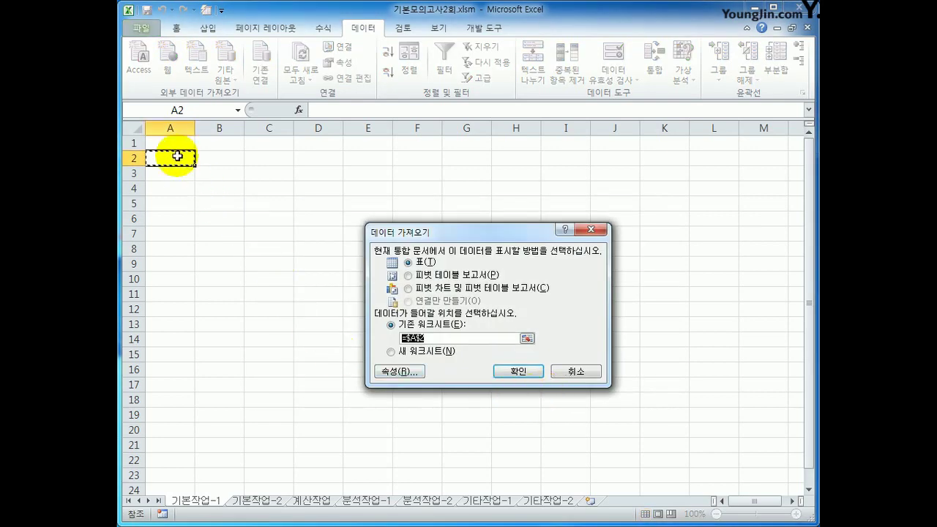
{"action": "left_click", "coordinate": [521, 375]}
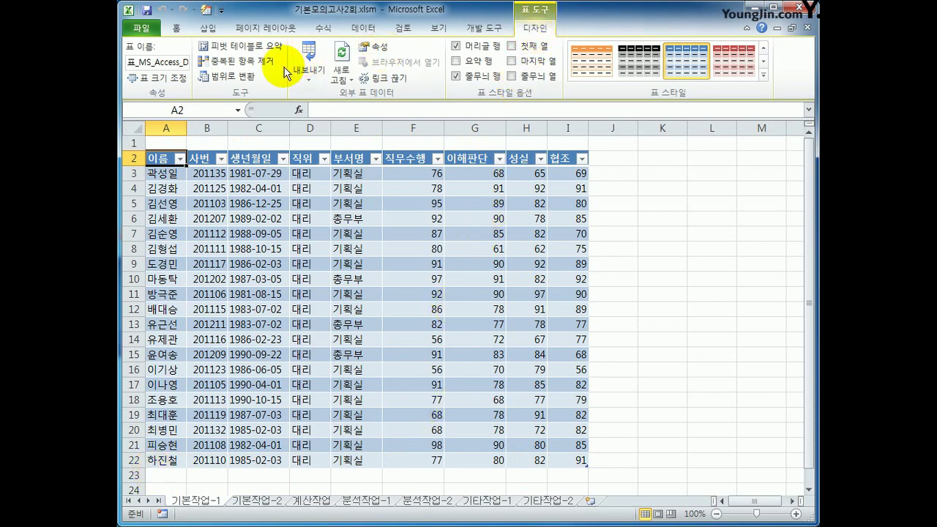
Convert the imported table to a normal range, dropping its query link, and go to 기본작업-2.
{"action": "left_click", "coordinate": [233, 78]}
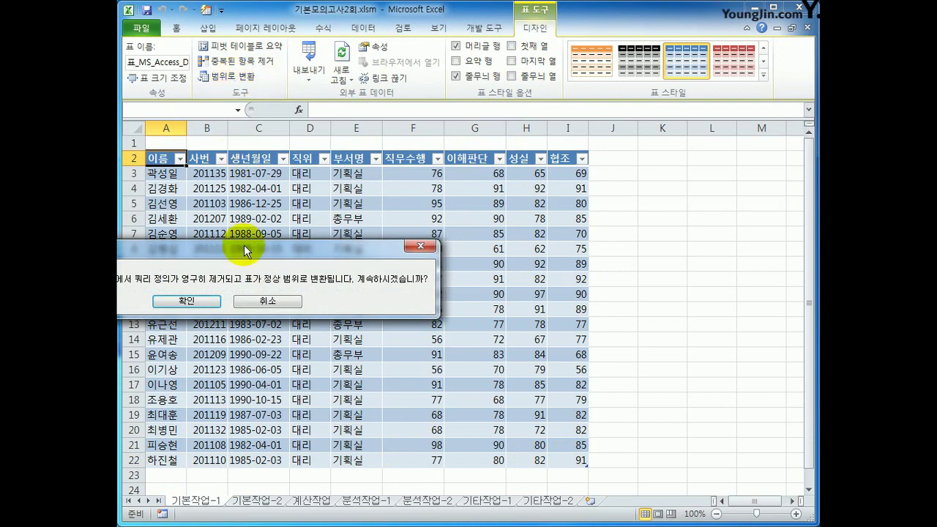
{"action": "left_click_drag", "start_coordinate": [244, 245], "coordinate": [538, 228]}
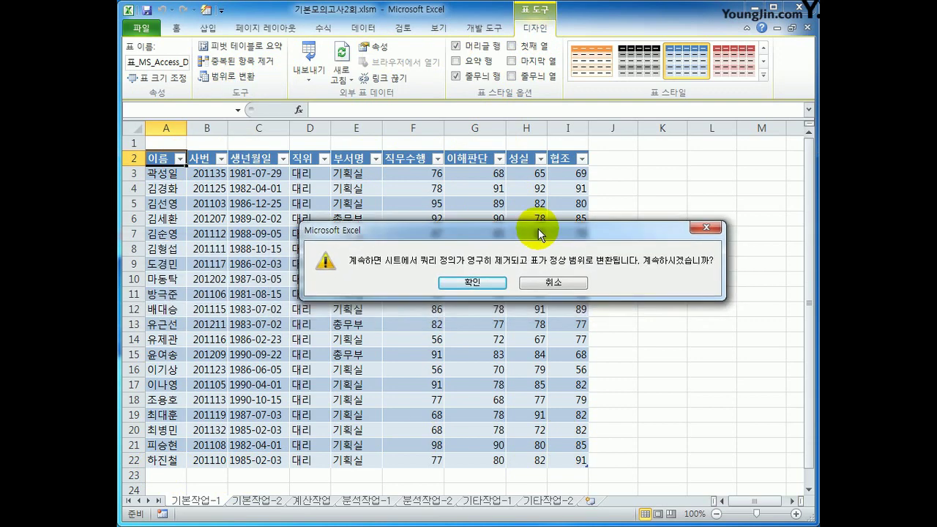
{"action": "left_click", "coordinate": [473, 284]}
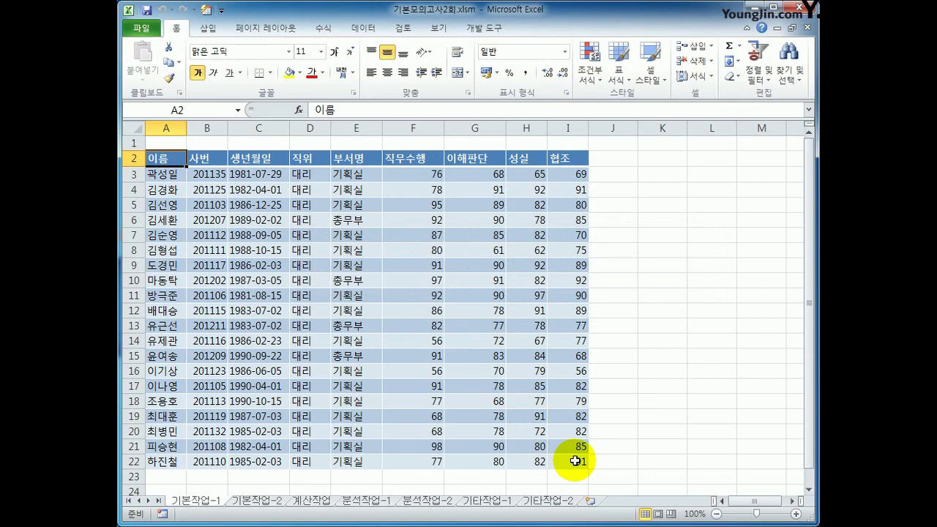
{"action": "left_click", "coordinate": [258, 502]}
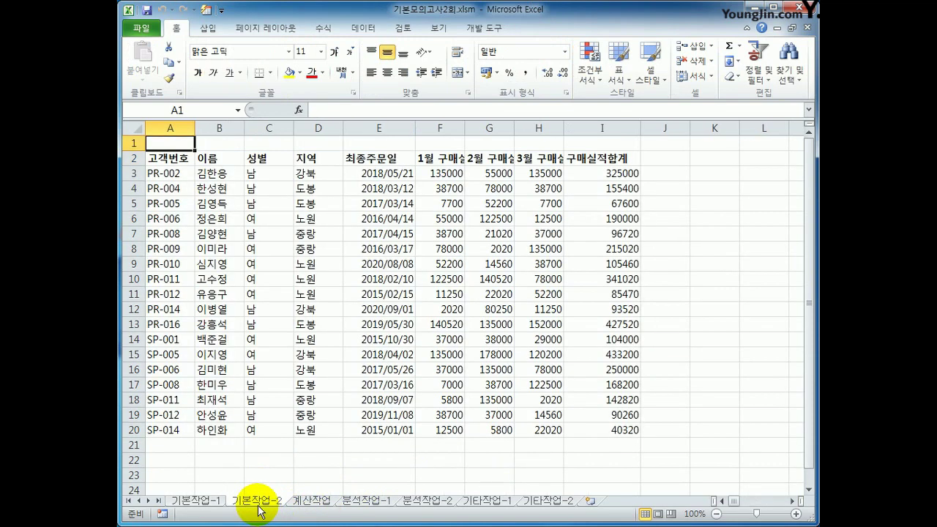
Copy the 지역 header and 노원 value from D2 and D6 into A22:A23.
{"action": "left_click_drag", "start_coordinate": [157, 155], "coordinate": [618, 428]}
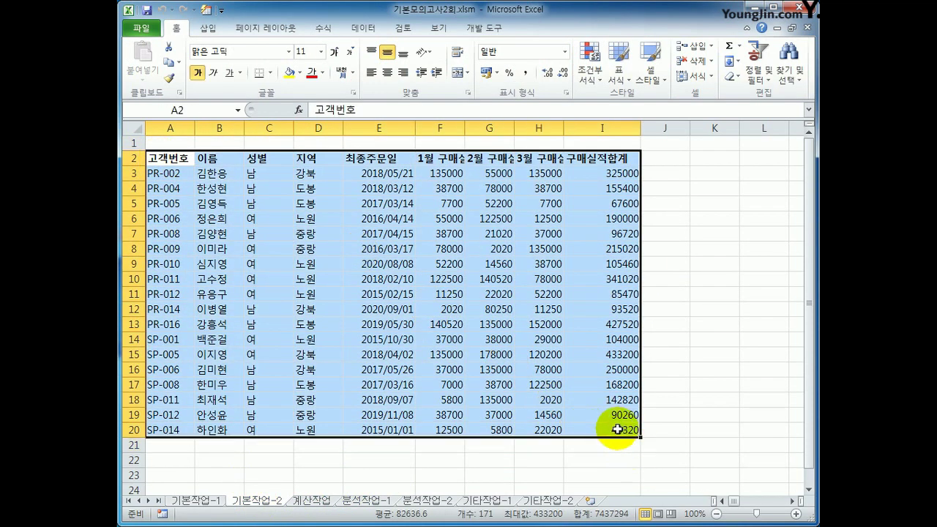
{"action": "left_click", "coordinate": [618, 429]}
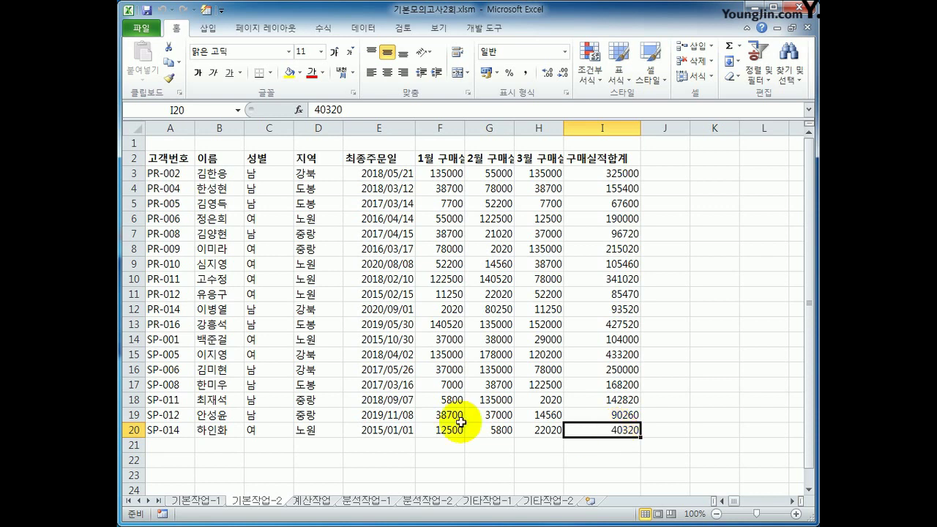
{"action": "left_click", "coordinate": [306, 157]}
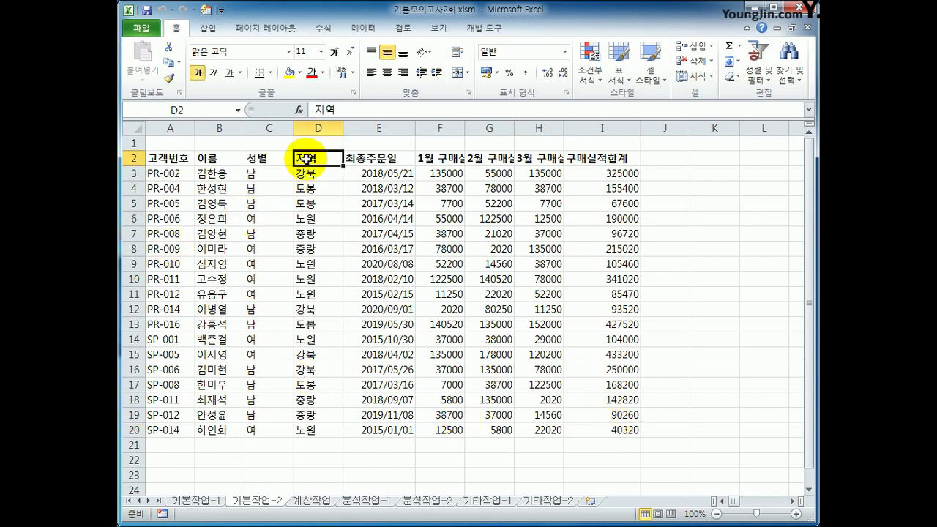
{"action": "left_click", "coordinate": [324, 218], "text": "ctrl"}
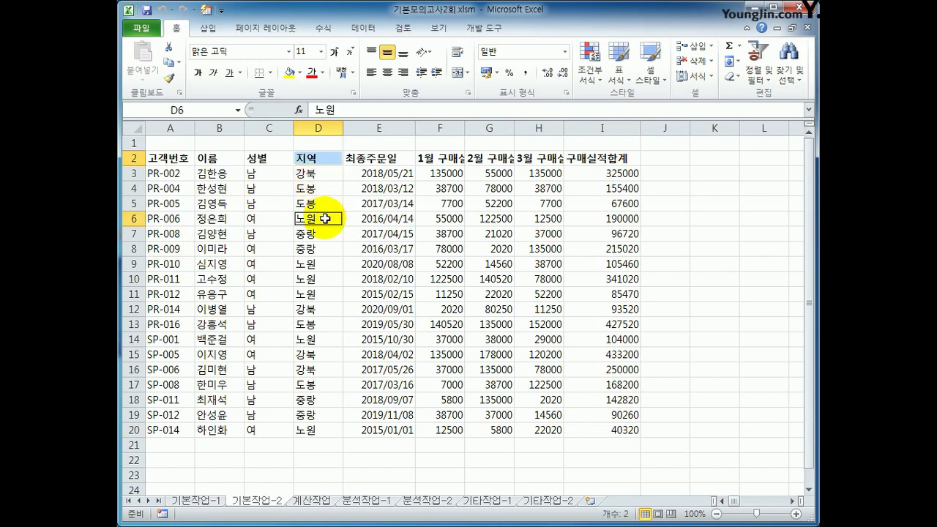
{"action": "key", "text": "ctrl+c"}
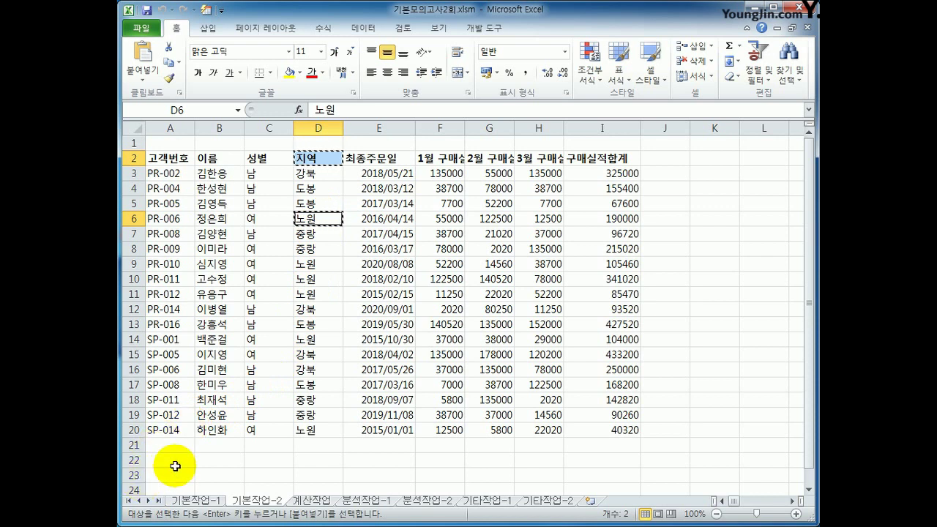
{"action": "left_click", "coordinate": [176, 464]}
{"action": "key", "text": "ctrl+v"}
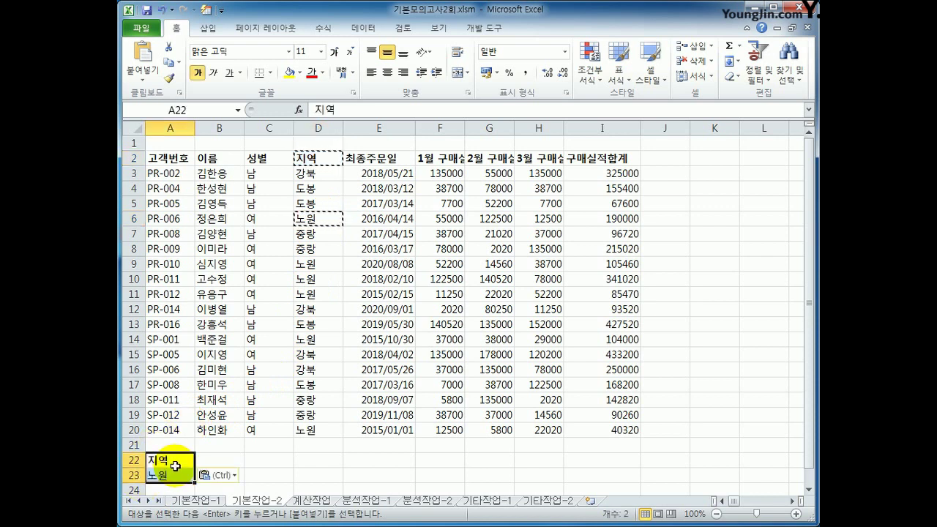
Copy the 성별 header and 여 value into B22:B23 and check the pasted criteria.
{"action": "left_click", "coordinate": [256, 156]}
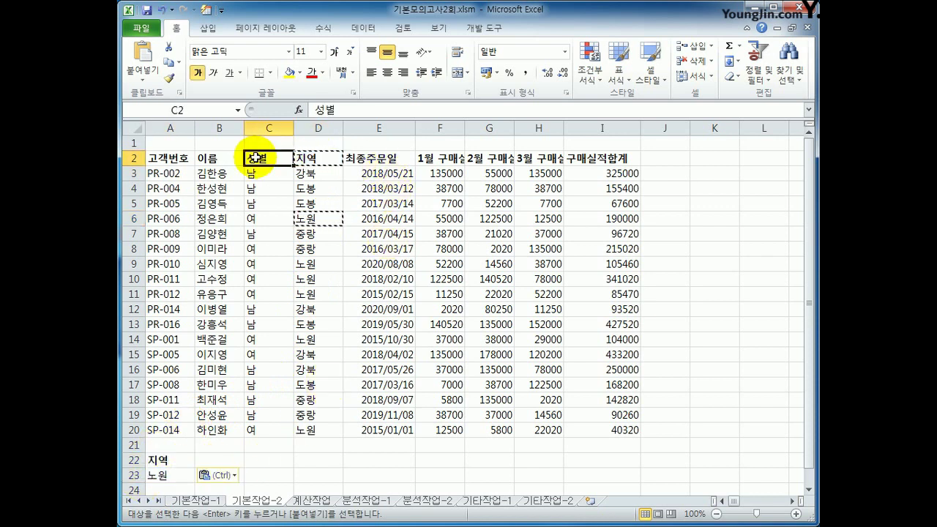
{"action": "left_click", "coordinate": [262, 218], "text": "ctrl"}
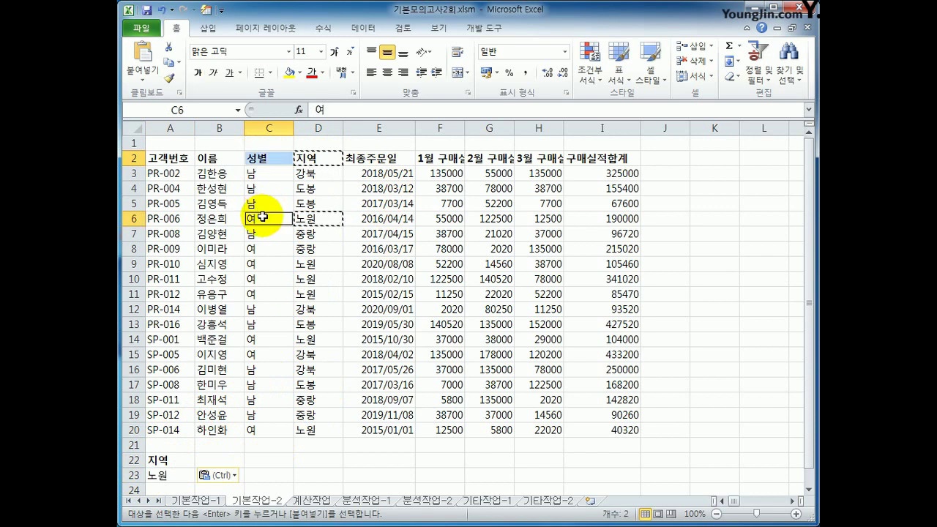
{"action": "key", "text": "ctrl+c"}
{"action": "left_click", "coordinate": [220, 461]}
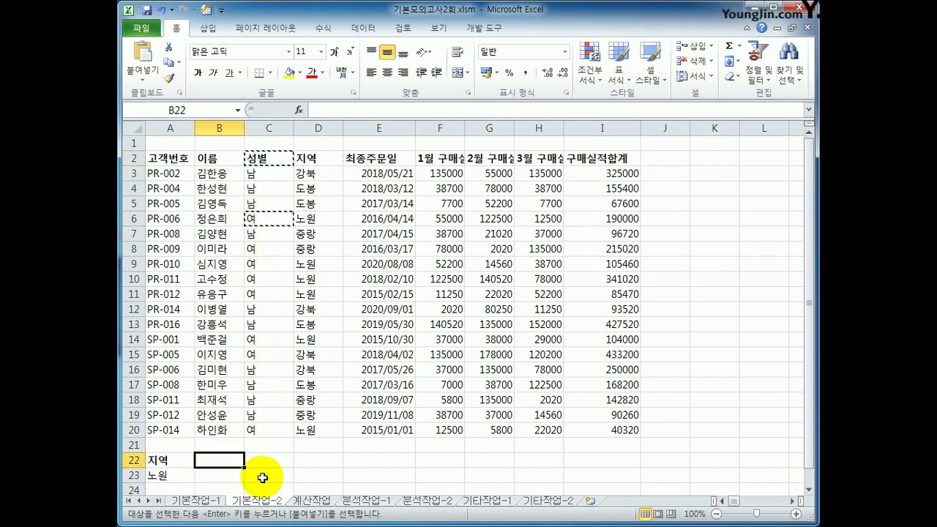
{"action": "key", "text": "ctrl+v"}
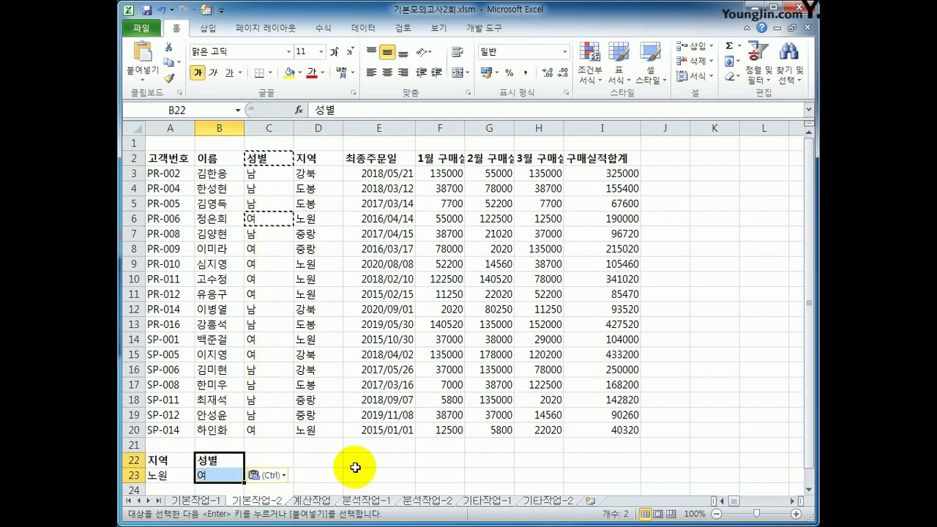
{"action": "left_click", "coordinate": [355, 461]}
{"action": "scroll", "coordinate": [355, 462], "scroll_direction": "down", "scroll_amount": 2}
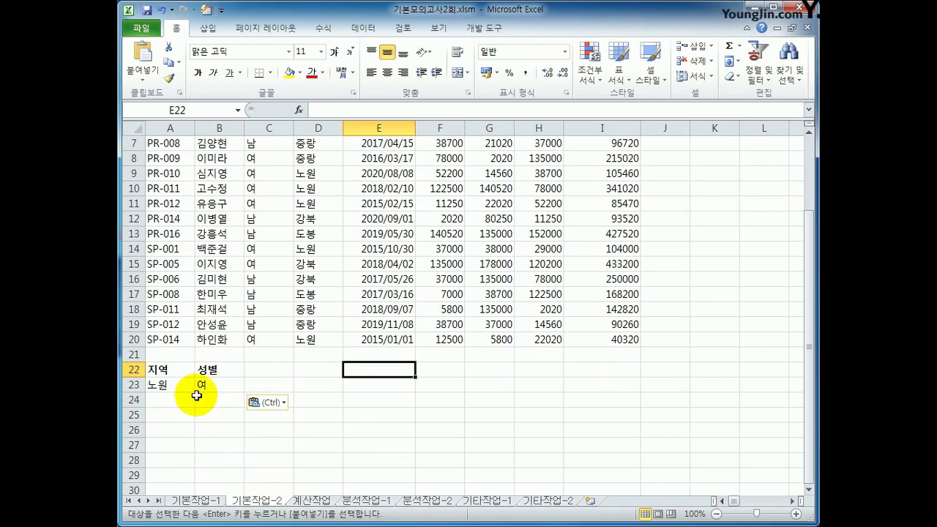
{"action": "left_click", "coordinate": [179, 386]}
{"action": "left_click", "coordinate": [210, 370]}
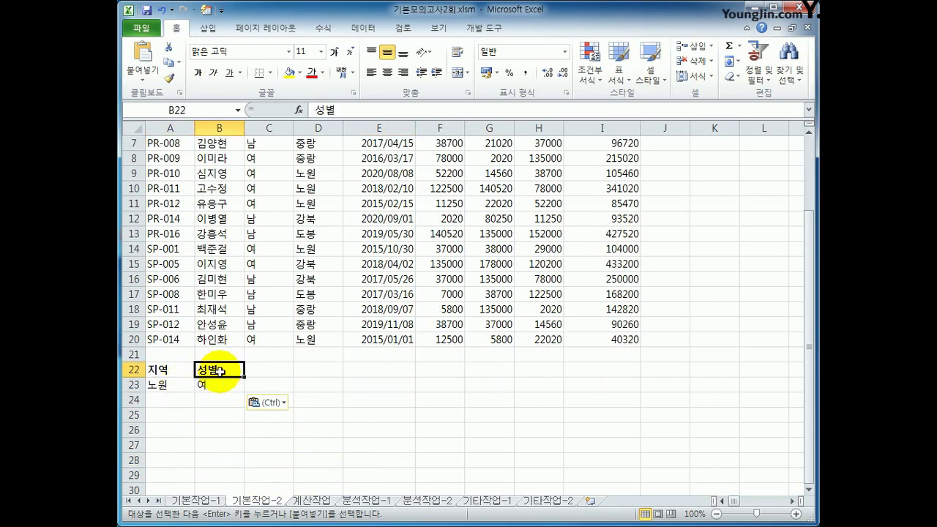
{"action": "left_click", "coordinate": [209, 384]}
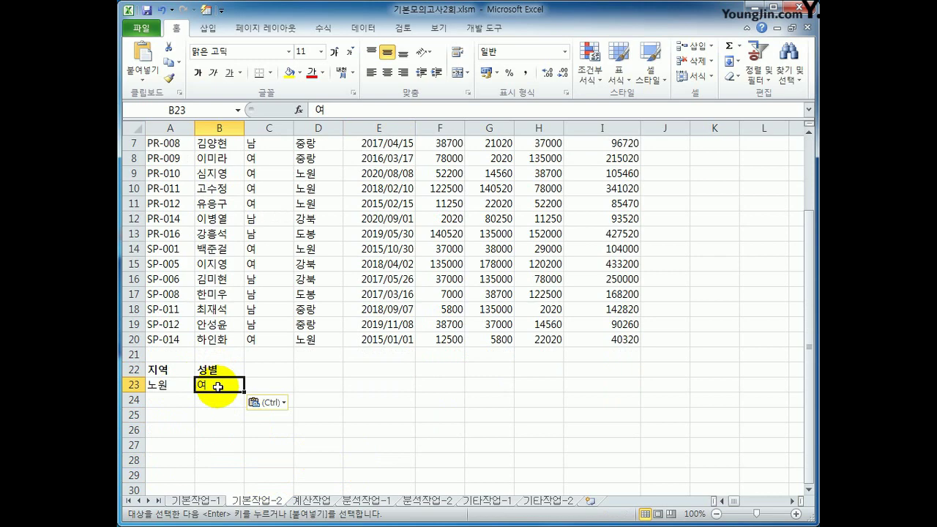
{"action": "scroll", "coordinate": [366, 388], "scroll_direction": "up", "scroll_amount": 2}
Copy the 구매실적합계 heading into the criteria row at C22 and D22.
{"action": "left_click", "coordinate": [598, 160]}
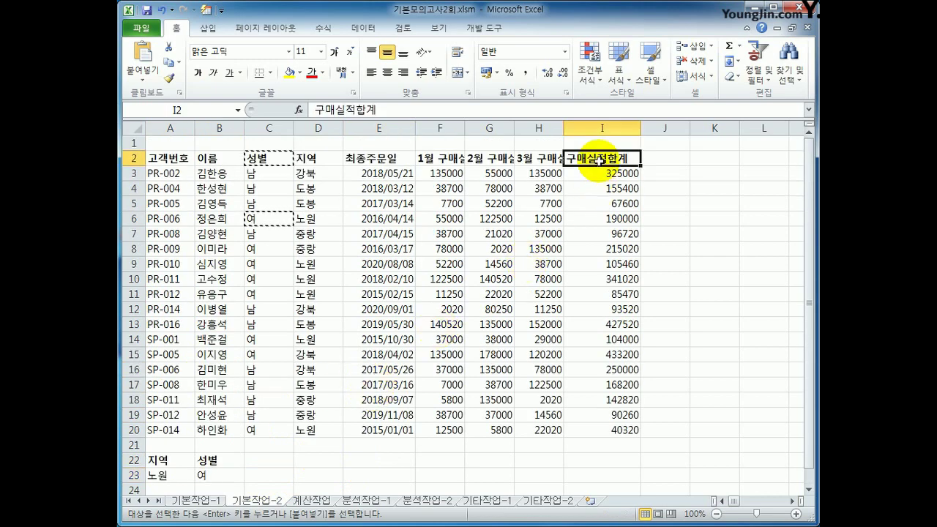
{"action": "key", "text": "ctrl+c"}
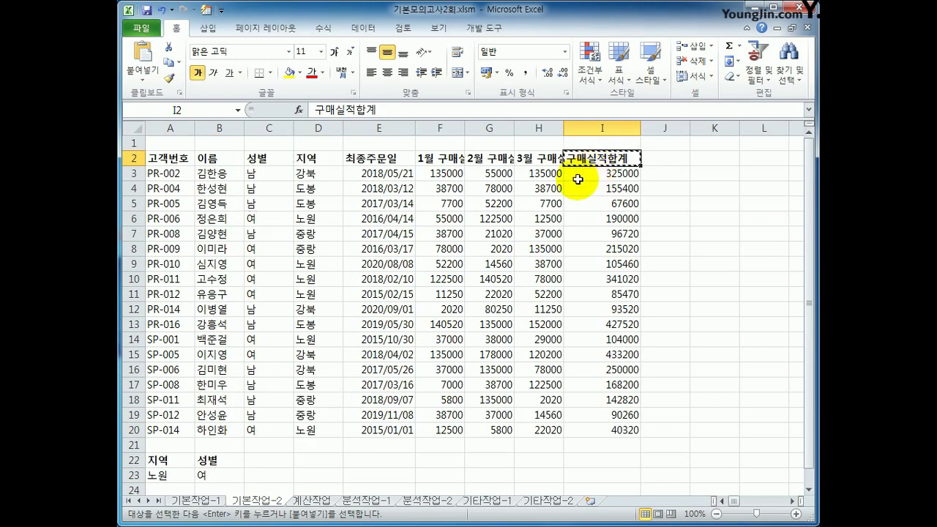
{"action": "left_click", "coordinate": [259, 461]}
{"action": "key", "text": "ctrl+v"}
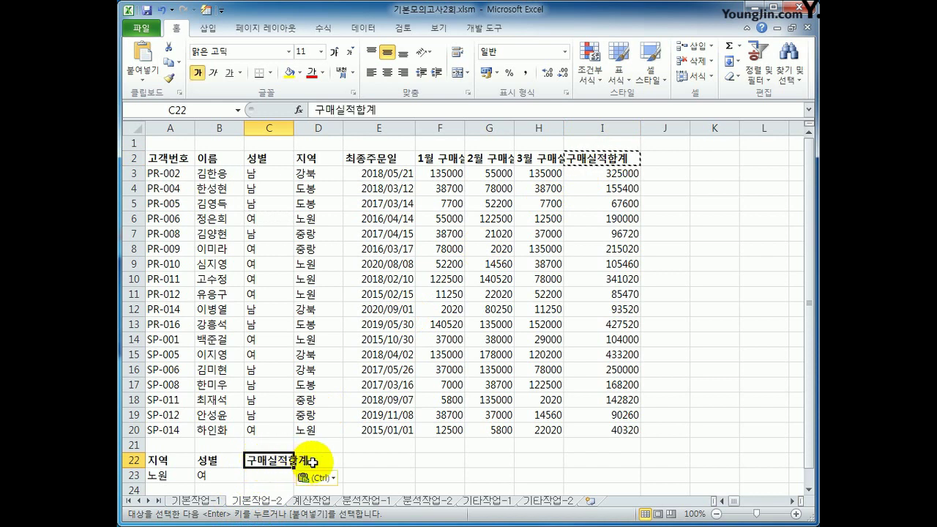
{"action": "left_click", "coordinate": [328, 460]}
{"action": "left_click", "coordinate": [270, 478]}
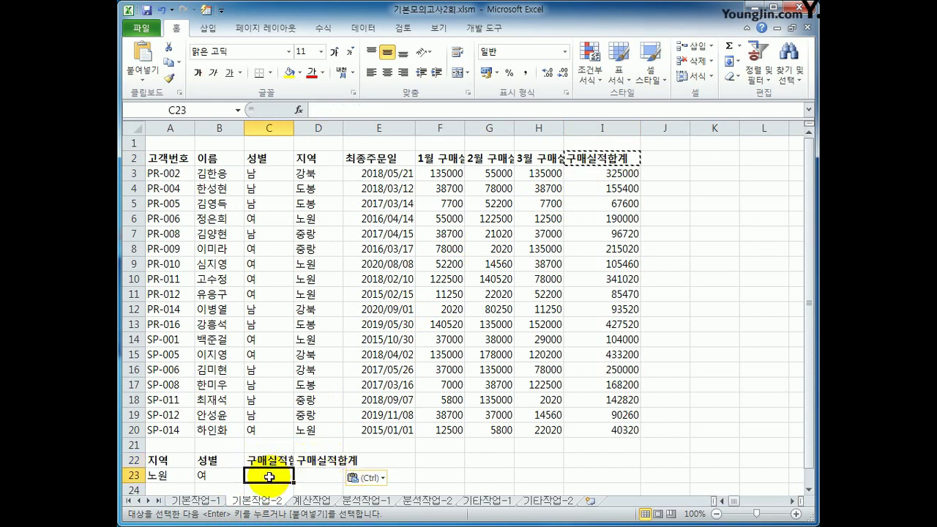
Enter >=100000 in C23 and <=200000 in D23, then autofit columns C and D.
{"action": "type", "text": ">=10000"}
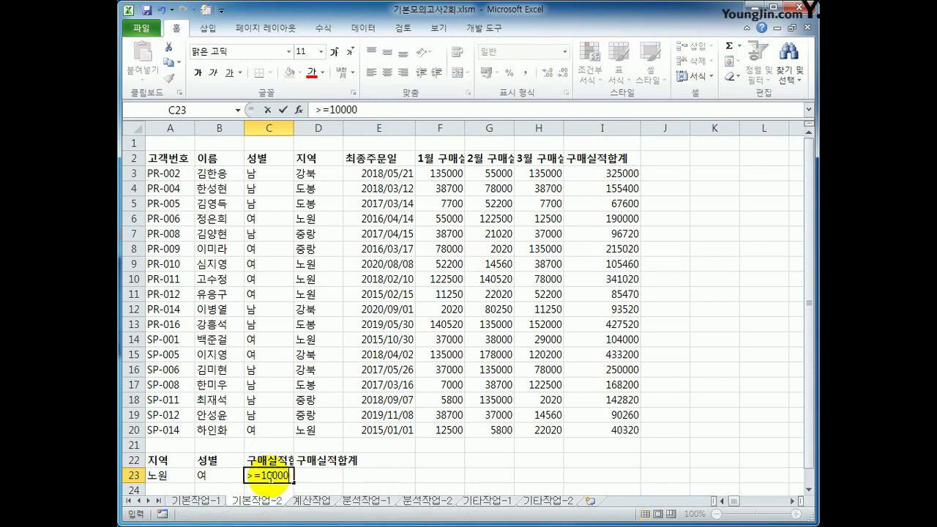
{"action": "key", "text": "Tab"}
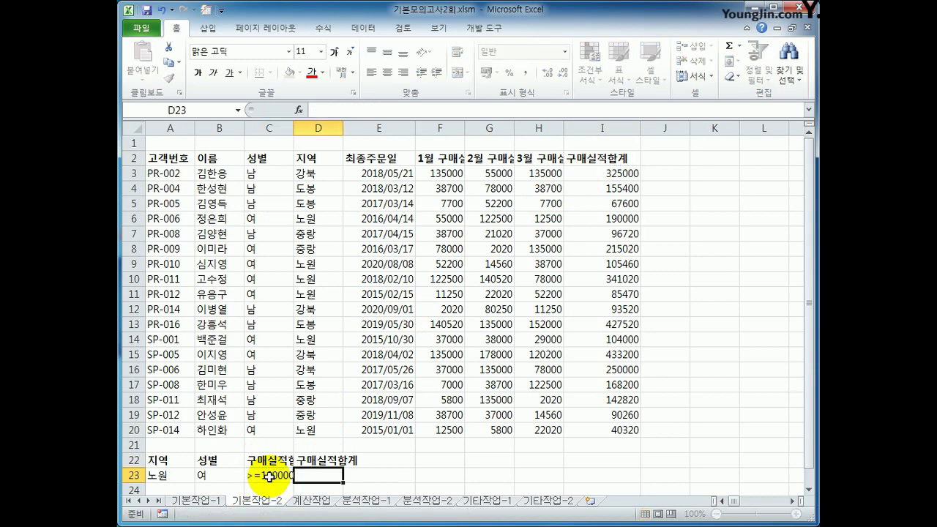
{"action": "type", "text": "<"}
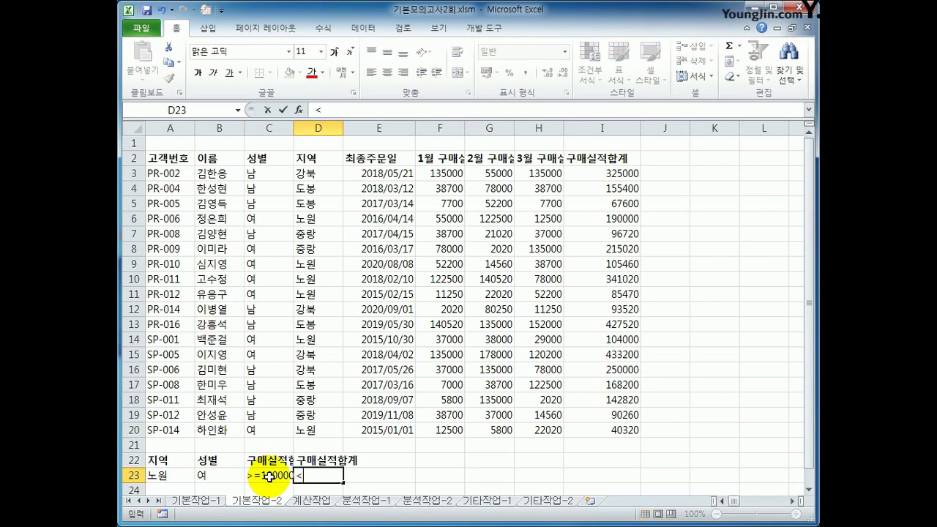
{"action": "type", "text": "=200000"}
{"action": "key", "text": "Return"}
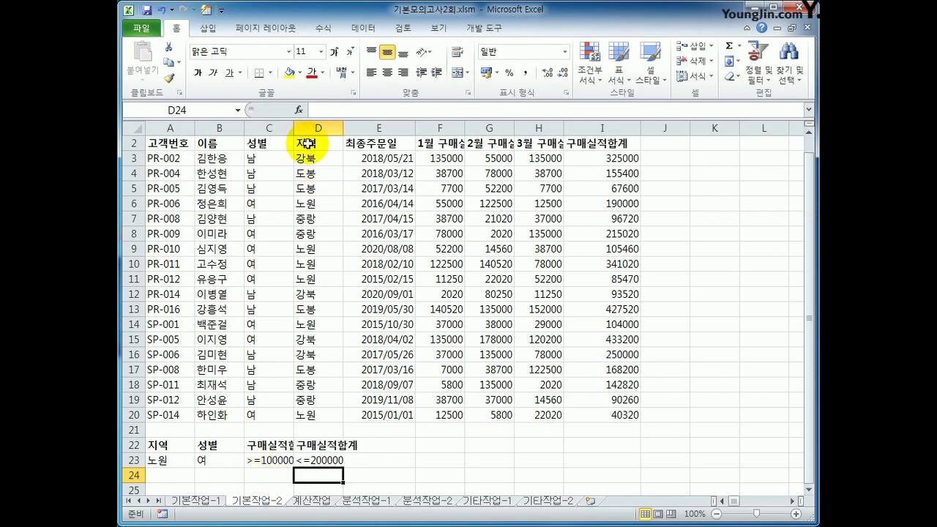
{"action": "double_click", "coordinate": [294, 128]}
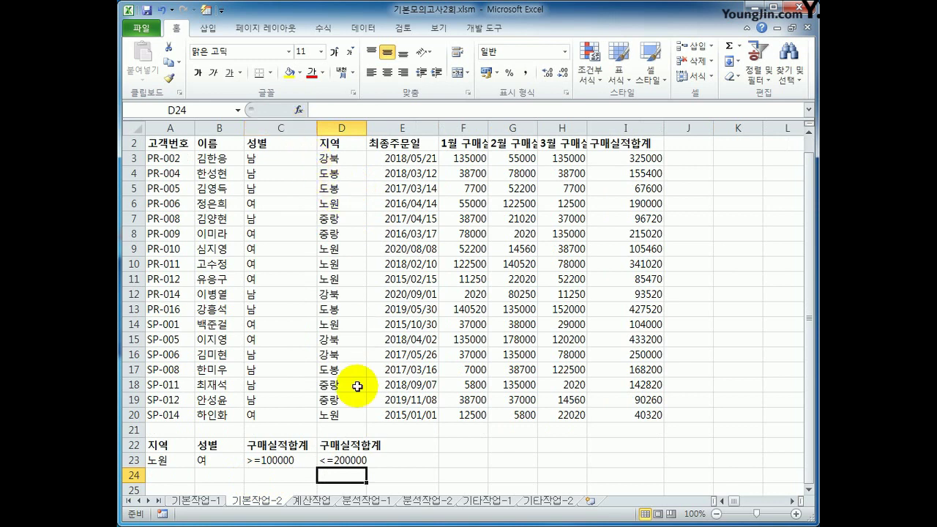
{"action": "double_click", "coordinate": [366, 128]}
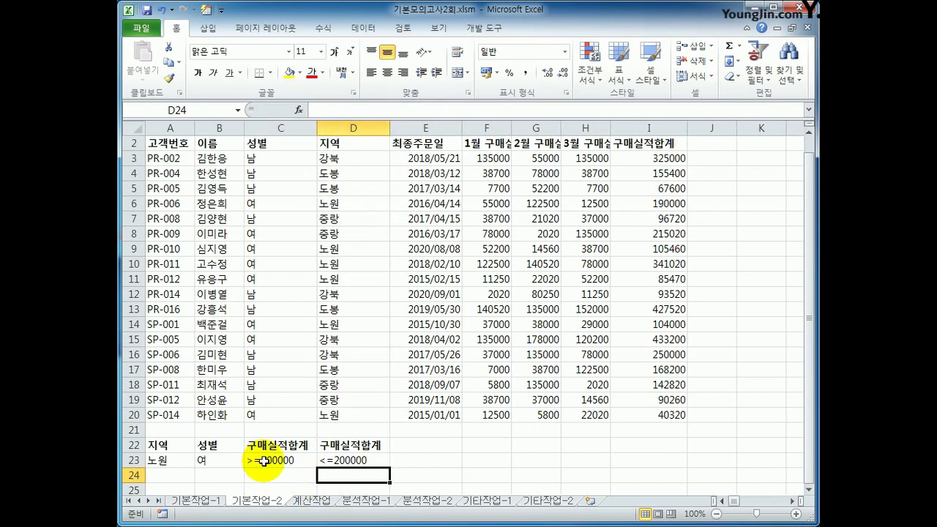
{"action": "left_click_drag", "start_coordinate": [161, 445], "coordinate": [344, 461]}
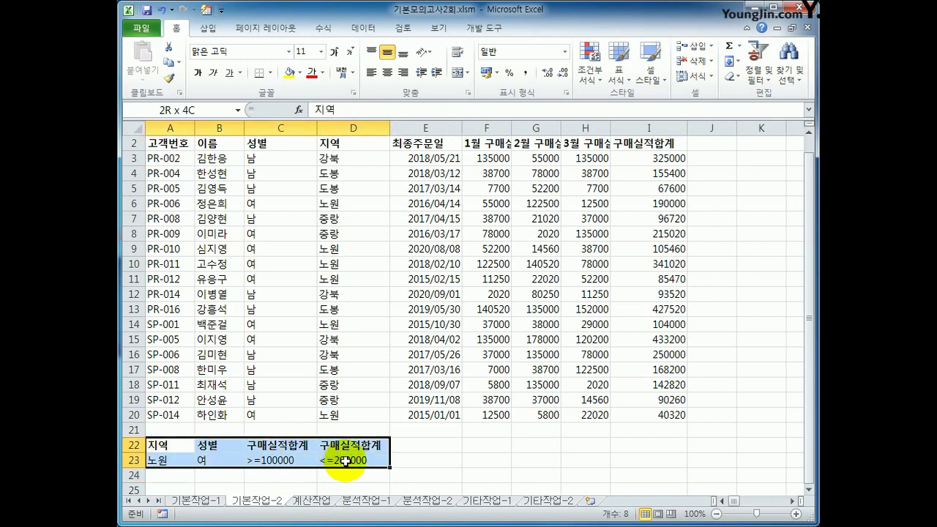
{"action": "scroll", "coordinate": [354, 425], "scroll_direction": "up", "scroll_amount": 1}
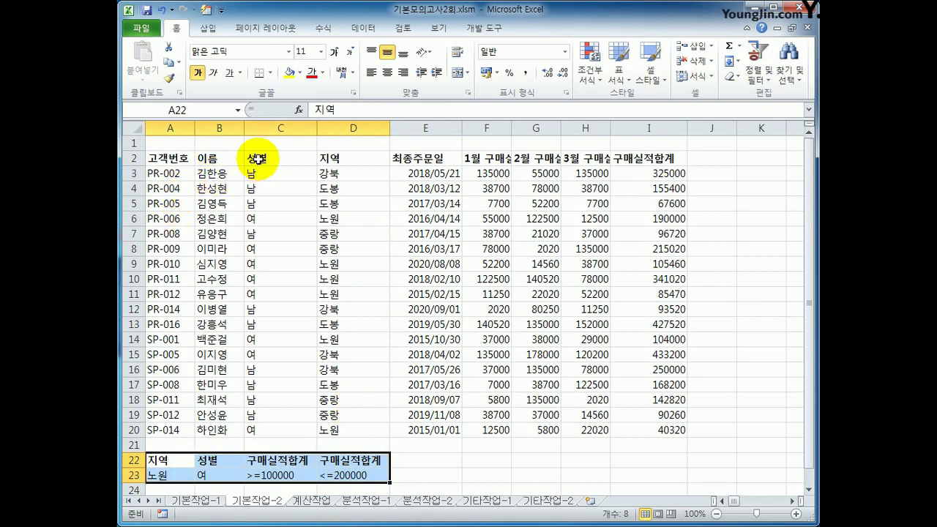
Copy the 이름, 성별, 지역 and 구매실적합계 headings into A27:D27.
{"action": "left_click", "coordinate": [236, 157]}
{"action": "left_click", "coordinate": [272, 162], "text": "ctrl"}
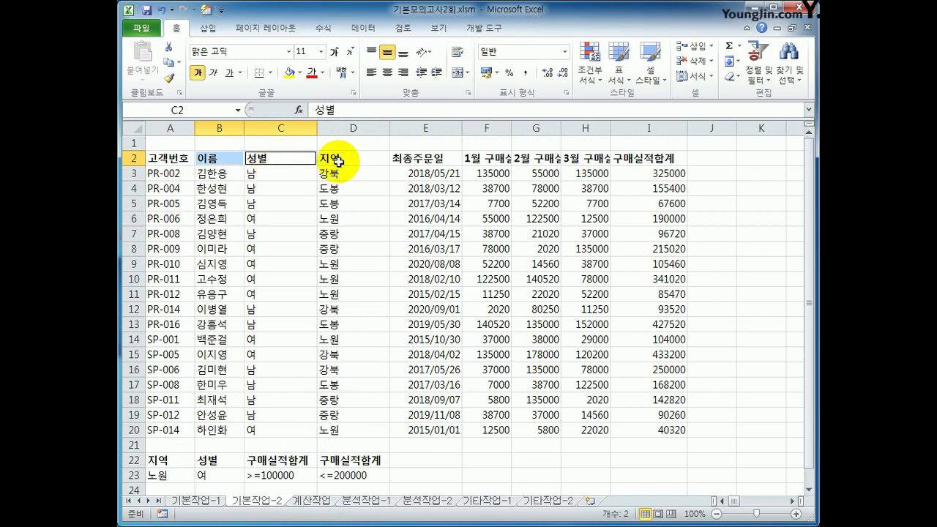
{"action": "left_click", "coordinate": [338, 161], "text": "ctrl"}
{"action": "left_click", "coordinate": [652, 158], "text": "ctrl"}
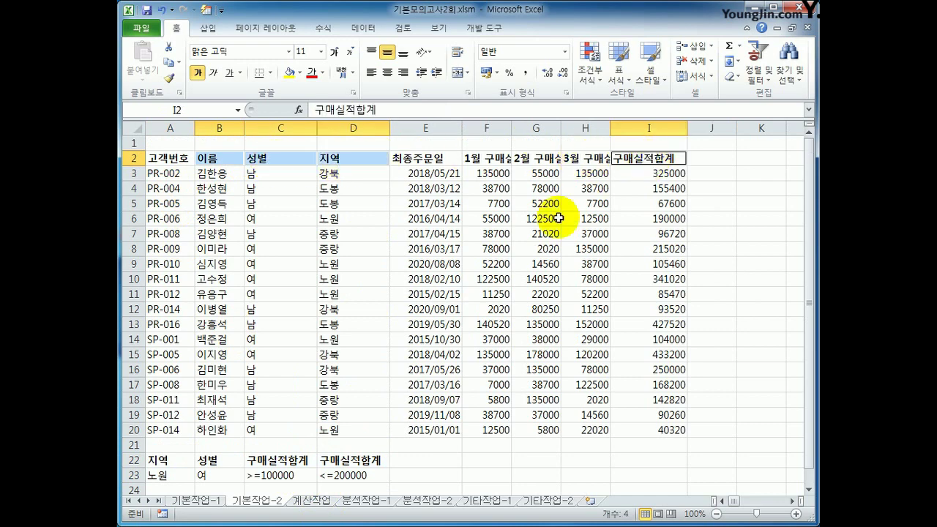
{"action": "key", "text": "ctrl+c"}
{"action": "scroll", "coordinate": [418, 341], "scroll_direction": "down", "scroll_amount": 3}
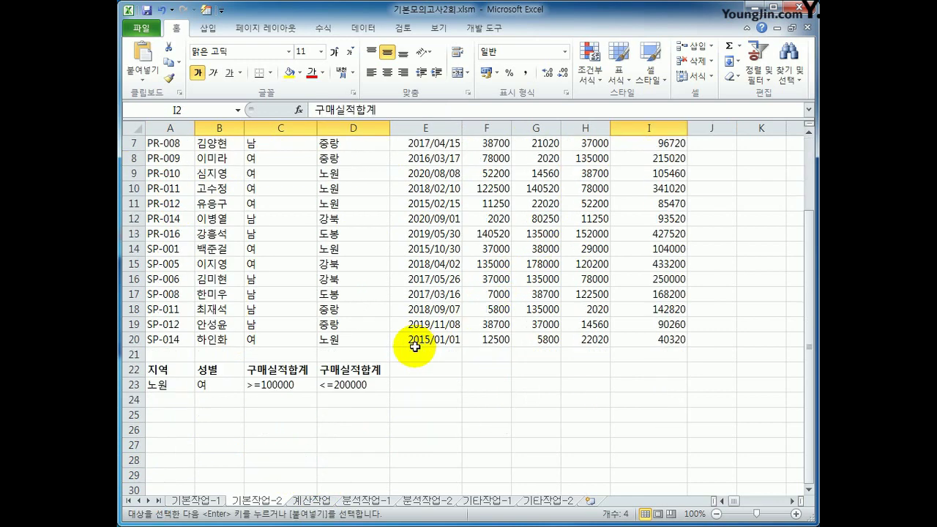
{"action": "left_click", "coordinate": [161, 401]}
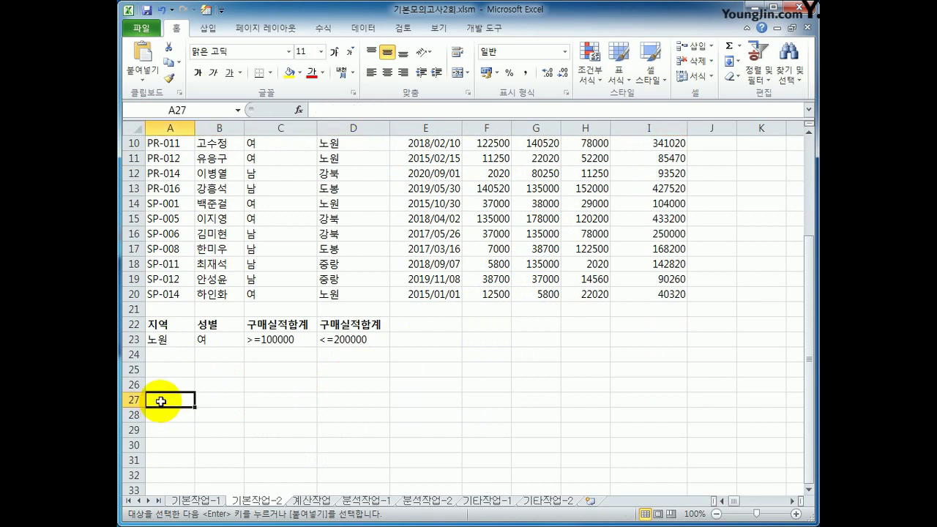
{"action": "key", "text": "ctrl+v"}
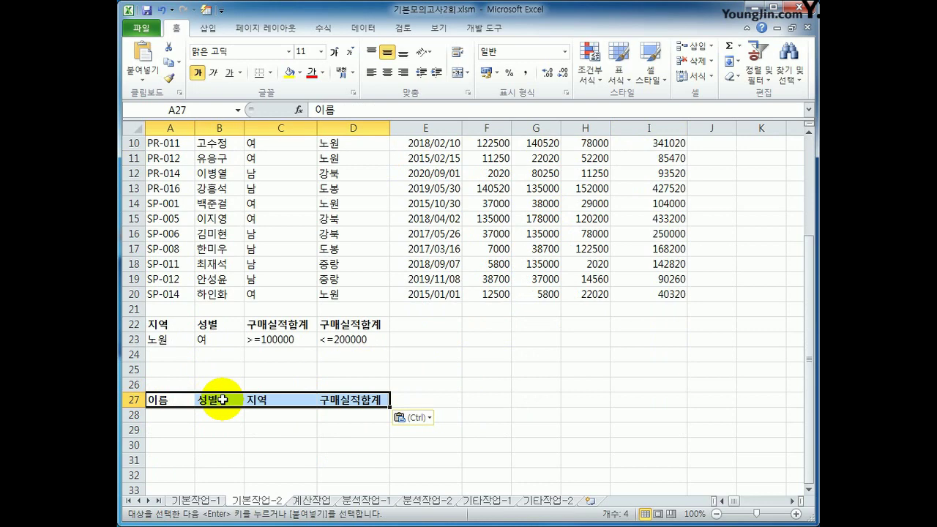
Place the active cell at A2 in the customer list and show the 데이터 ribbon.
{"action": "scroll", "coordinate": [221, 399], "scroll_direction": "up", "scroll_amount": 3}
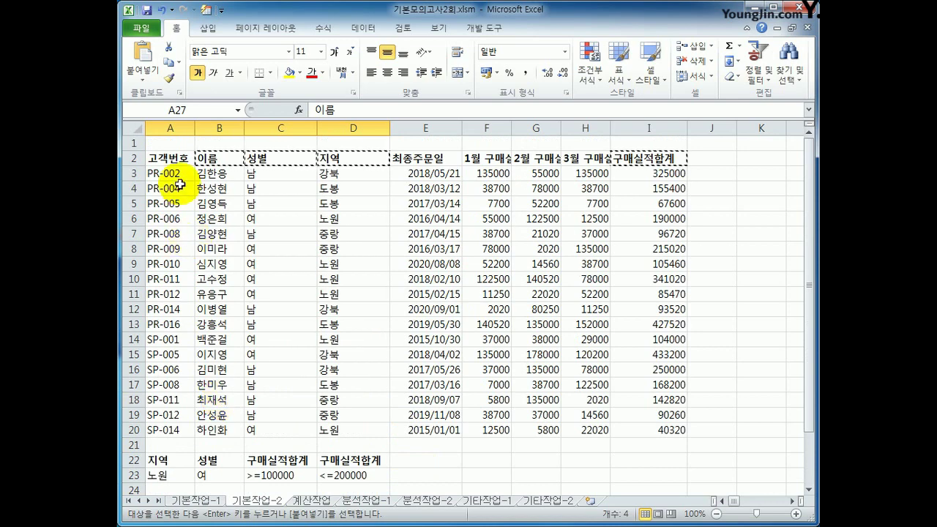
{"action": "left_click", "coordinate": [175, 161]}
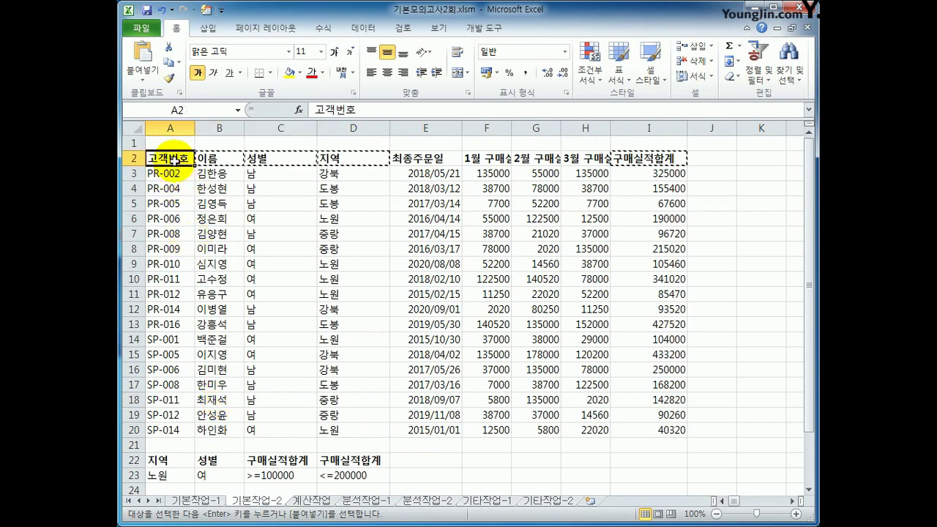
{"action": "left_click", "coordinate": [366, 30]}
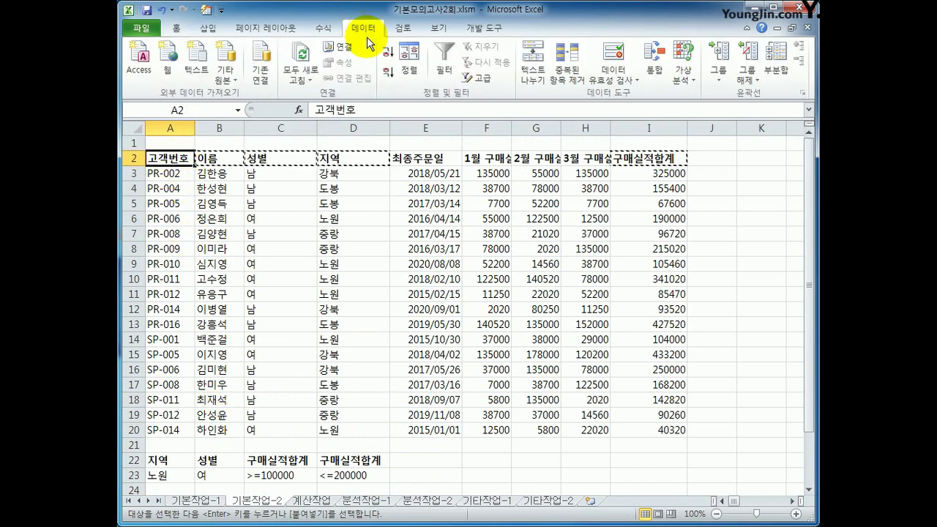
{"action": "left_click", "coordinate": [476, 80]}
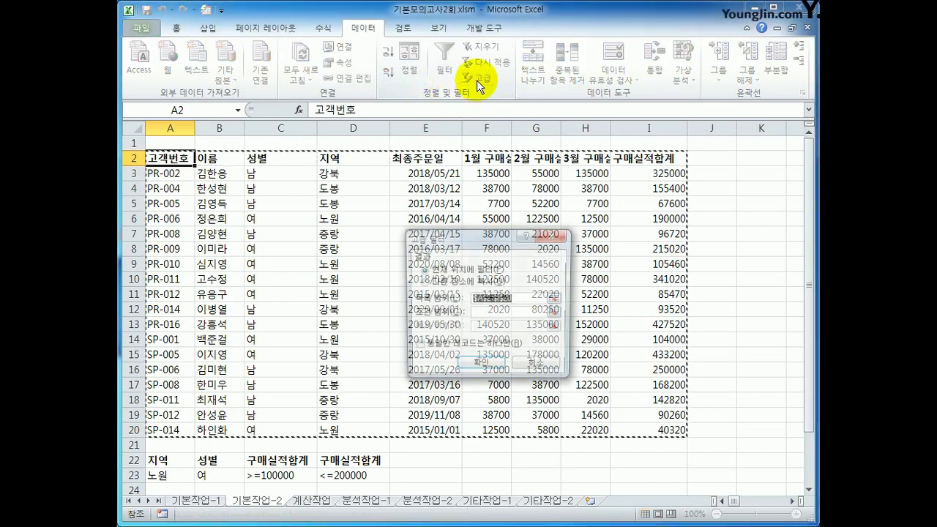
{"action": "left_click", "coordinate": [503, 316]}
{"action": "scroll", "coordinate": [253, 387], "scroll_direction": "down", "scroll_amount": 1}
{"action": "left_click_drag", "start_coordinate": [176, 418], "coordinate": [354, 431]}
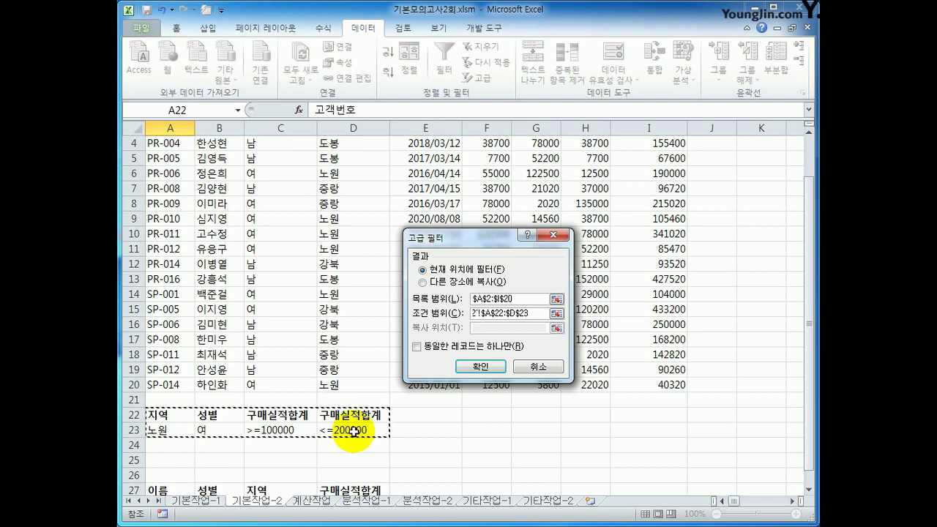
{"action": "left_click", "coordinate": [423, 282]}
{"action": "scroll", "coordinate": [410, 373], "scroll_direction": "down", "scroll_amount": 3}
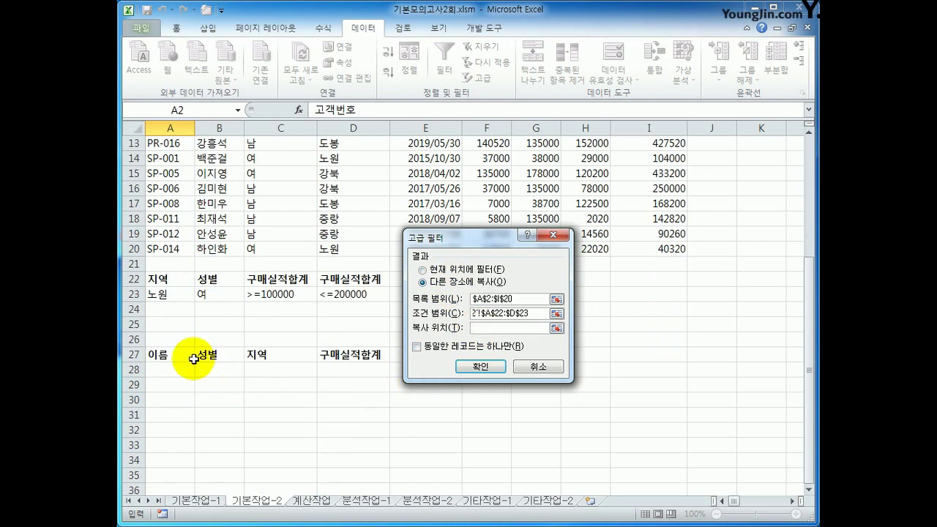
{"action": "left_click_drag", "start_coordinate": [189, 355], "coordinate": [351, 355]}
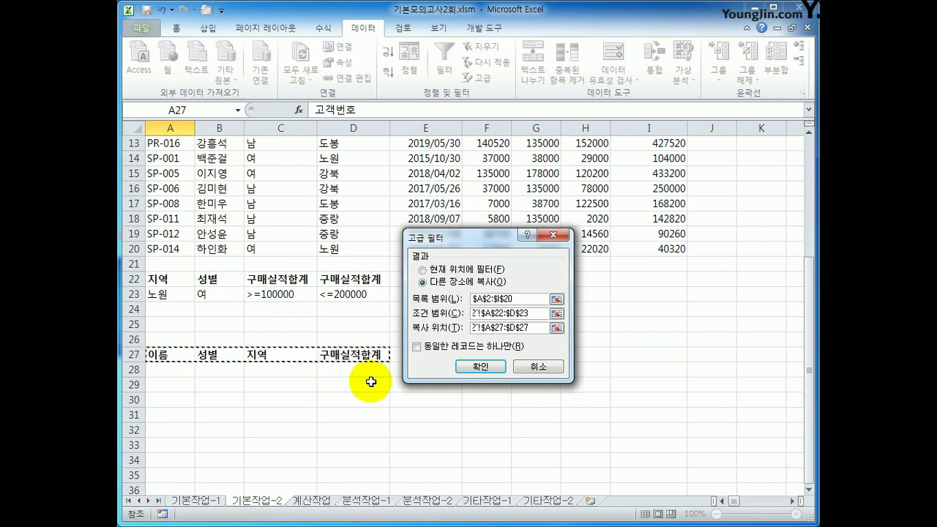
{"action": "left_click", "coordinate": [480, 366]}
{"action": "scroll", "coordinate": [480, 366], "scroll_direction": "down", "scroll_amount": 3}
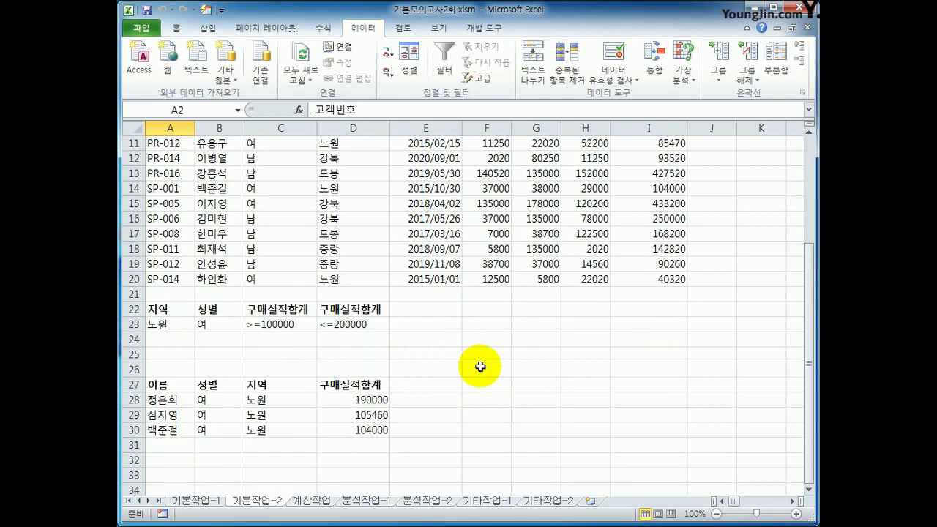
{"action": "left_click_drag", "start_coordinate": [252, 400], "coordinate": [281, 431]}
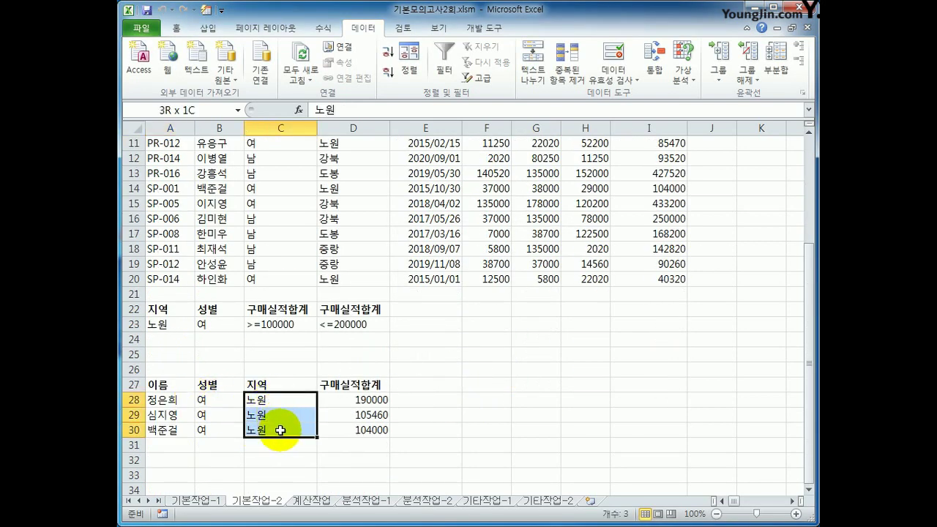
{"action": "left_click_drag", "start_coordinate": [216, 401], "coordinate": [225, 426]}
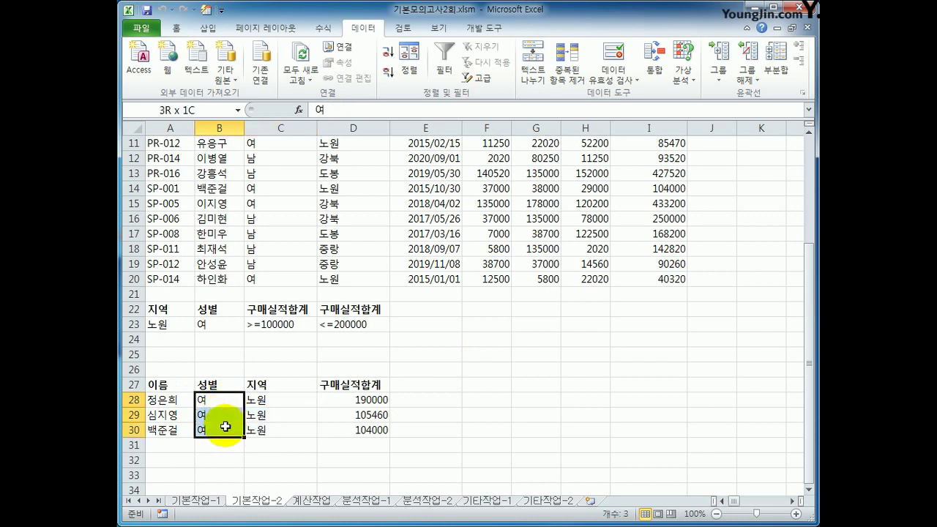
{"action": "left_click_drag", "start_coordinate": [356, 401], "coordinate": [365, 426]}
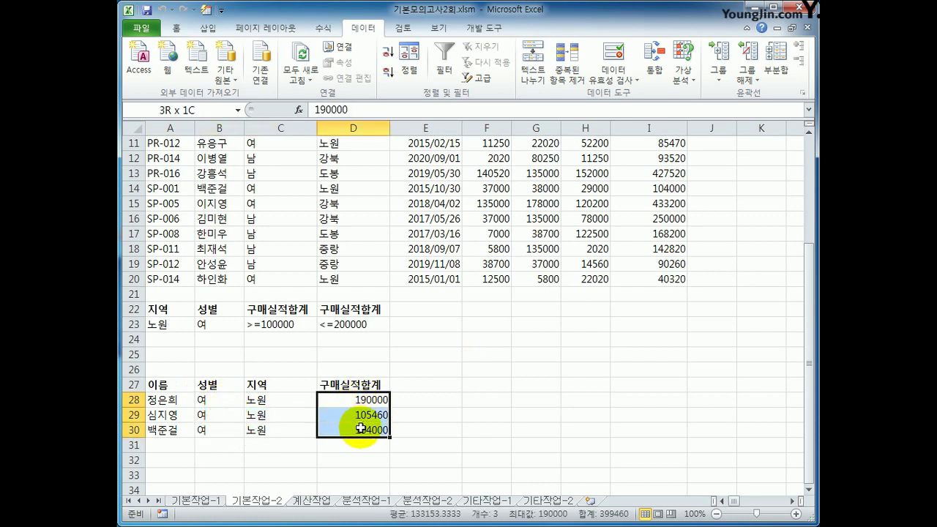
{"action": "left_click", "coordinate": [366, 430]}
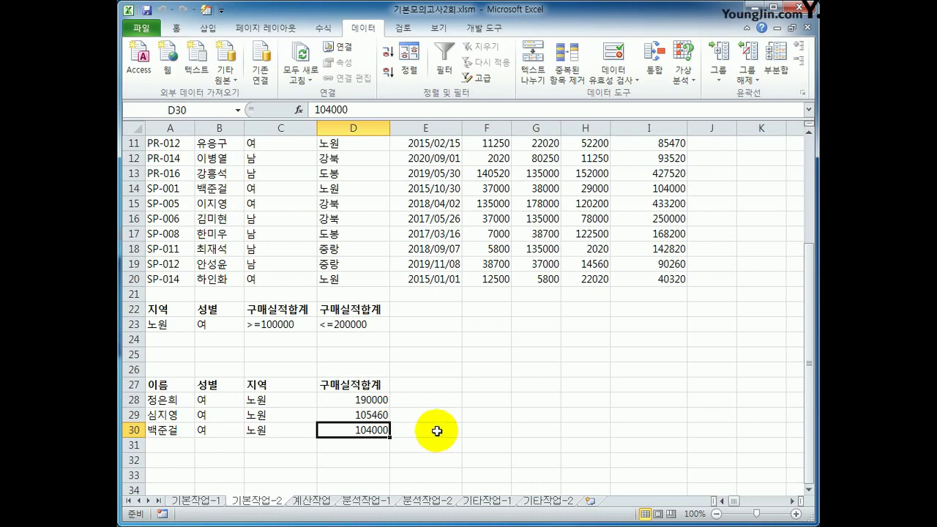
{"action": "scroll", "coordinate": [437, 431], "scroll_direction": "up", "scroll_amount": 3}
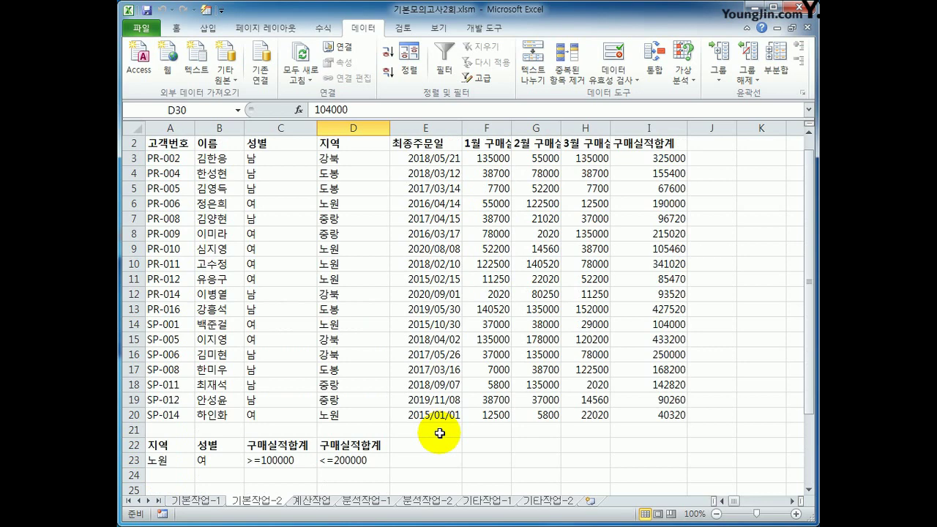
{"action": "scroll", "coordinate": [239, 256], "scroll_direction": "up", "scroll_amount": 1}
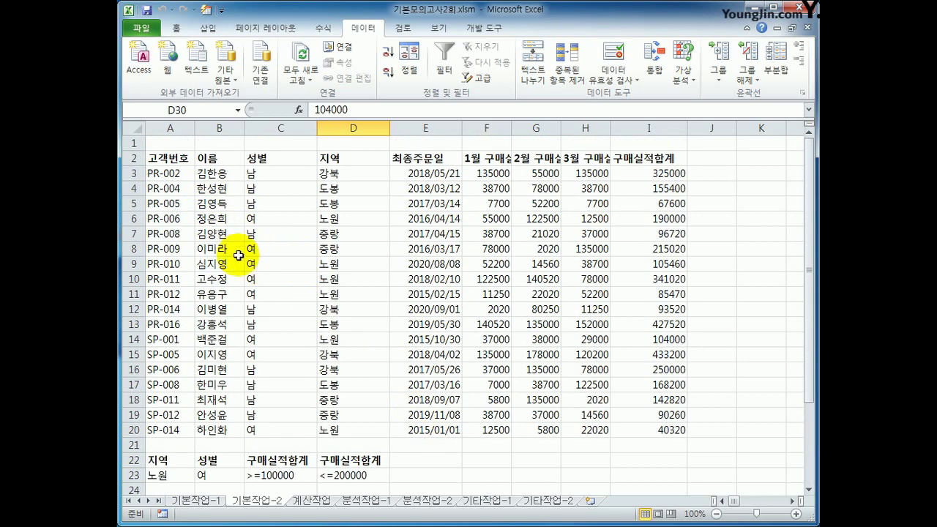
Select A3:I20 and start a new formula-based conditional formatting rule.
{"action": "left_click", "coordinate": [176, 176]}
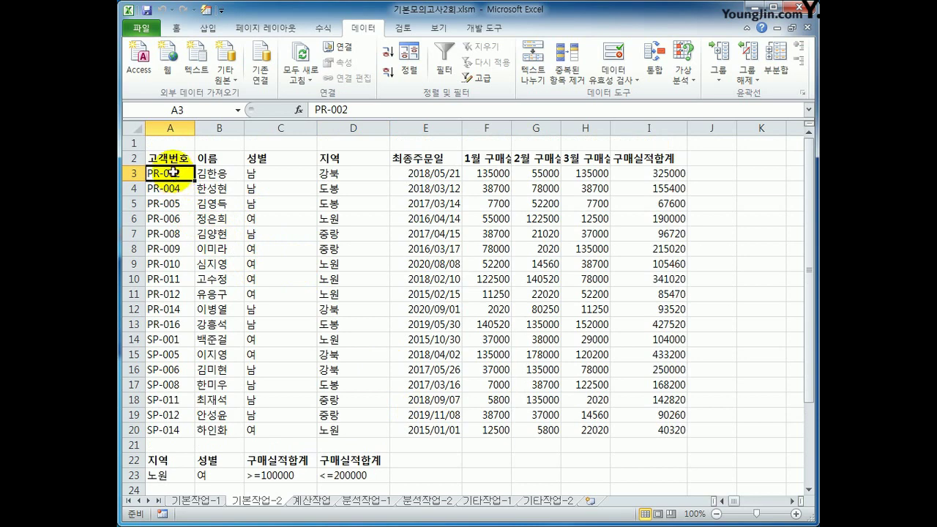
{"action": "left_click_drag", "start_coordinate": [169, 158], "coordinate": [629, 161]}
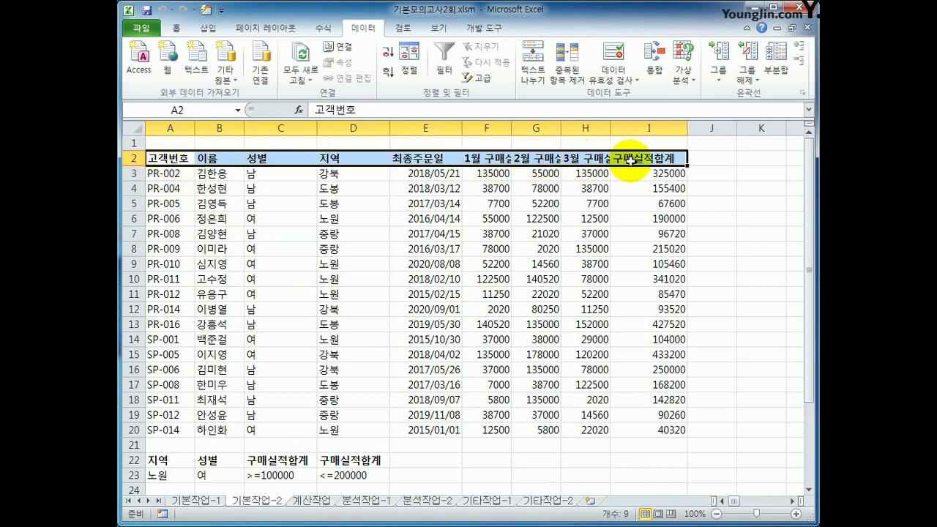
{"action": "left_click_drag", "start_coordinate": [170, 174], "coordinate": [647, 429]}
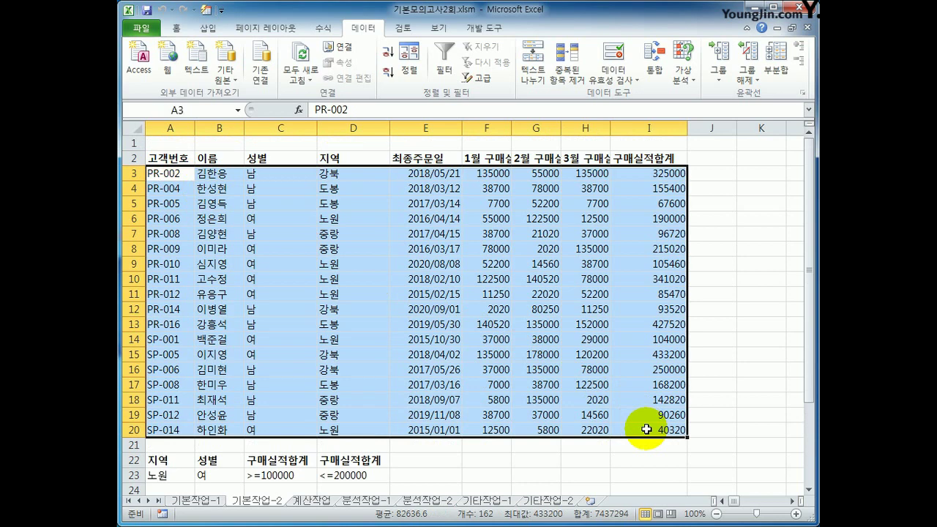
{"action": "left_click", "coordinate": [176, 27]}
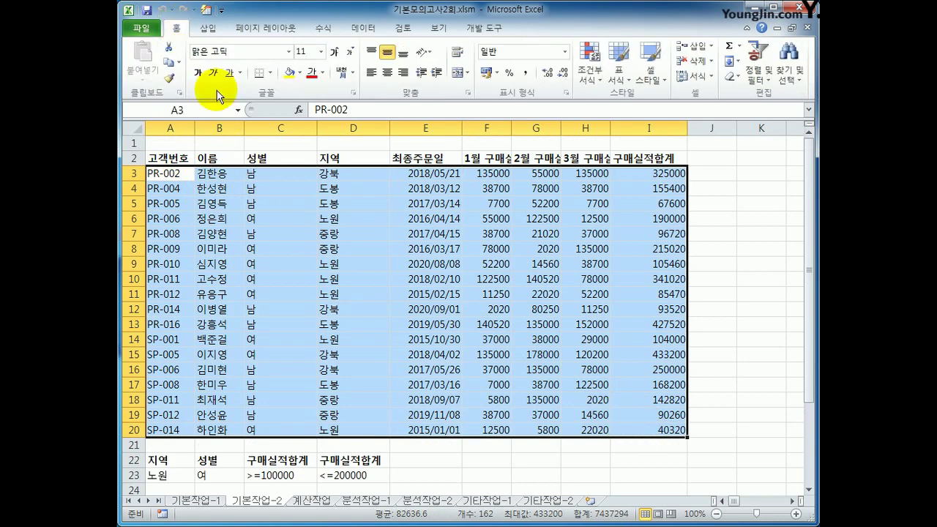
{"action": "left_click", "coordinate": [587, 81]}
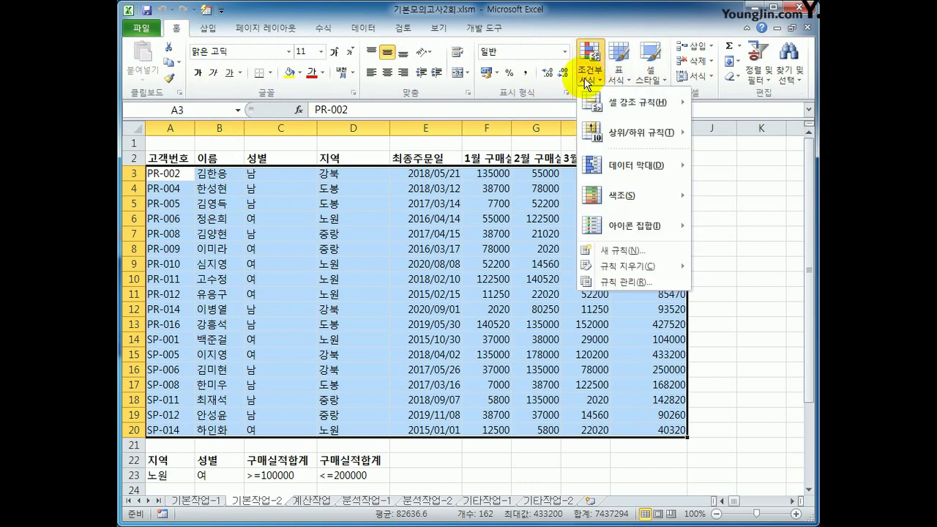
{"action": "left_click", "coordinate": [599, 250]}
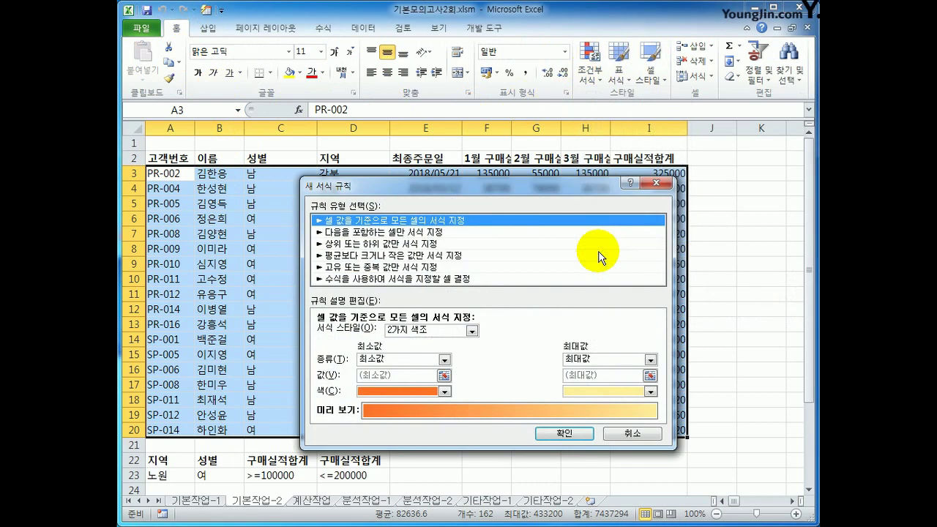
{"action": "left_click", "coordinate": [519, 282]}
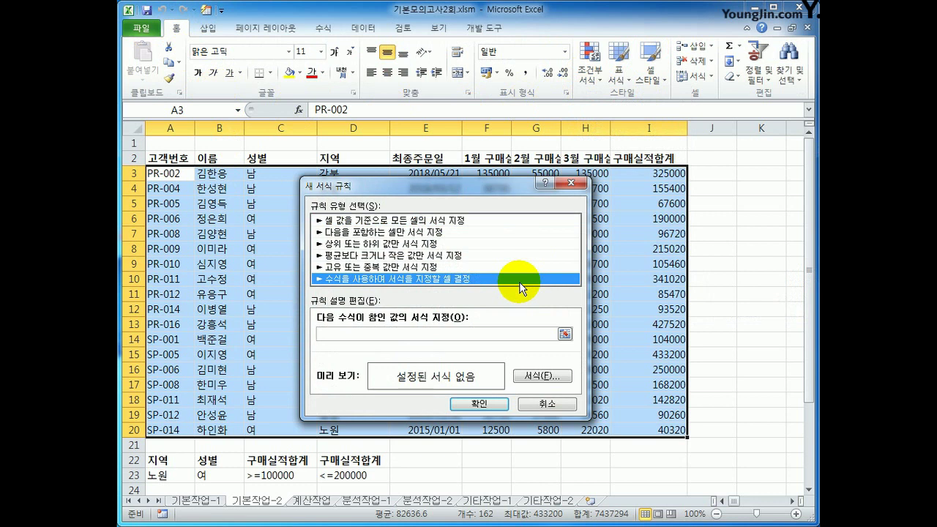
Enter the rule formula =OR(YEAR($E3)=2017,YEAR($E3)=2019) and open its Format settings.
{"action": "left_click", "coordinate": [486, 333]}
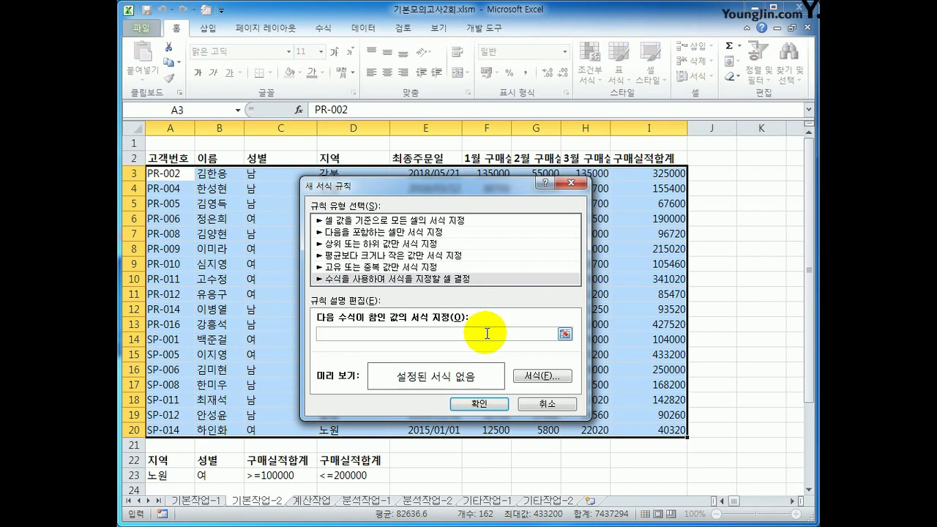
{"action": "type", "text": "ㅋ"}
{"action": "key", "text": "BackSpace"}
{"action": "type", "text": "=or("}
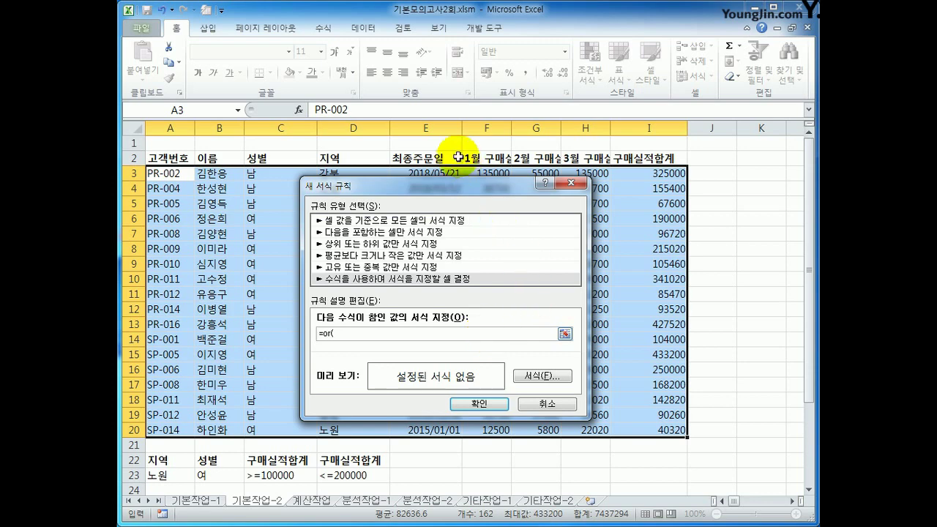
{"action": "left_click_drag", "start_coordinate": [452, 186], "coordinate": [611, 160]}
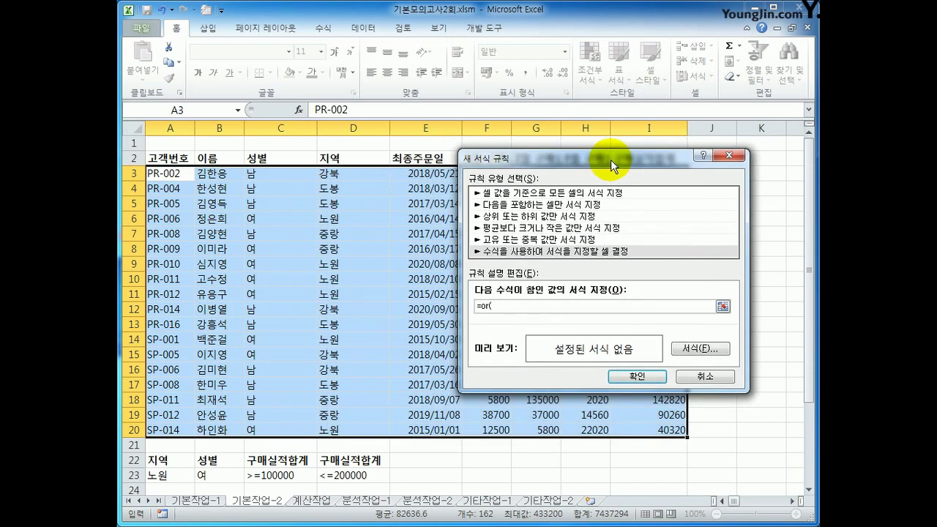
{"action": "type", "text": "year("}
{"action": "left_click", "coordinate": [439, 178]}
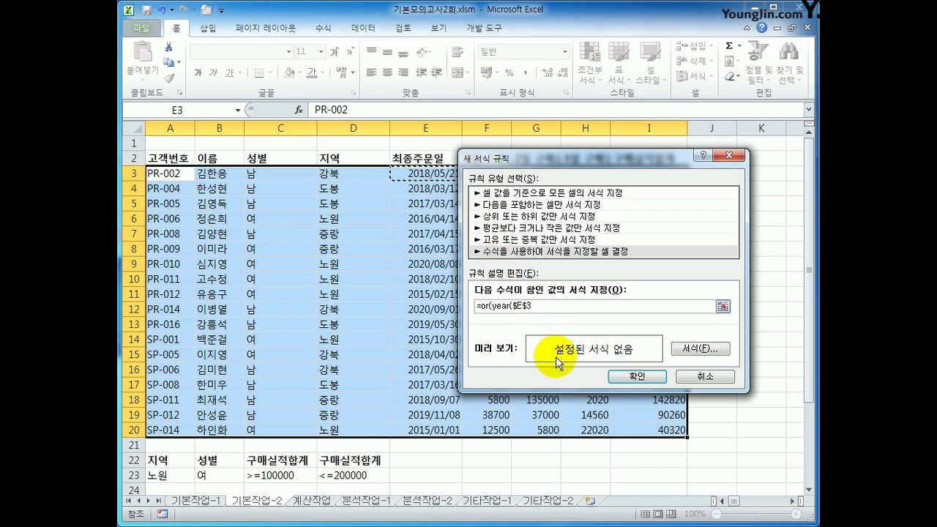
{"action": "left_click", "coordinate": [529, 306]}
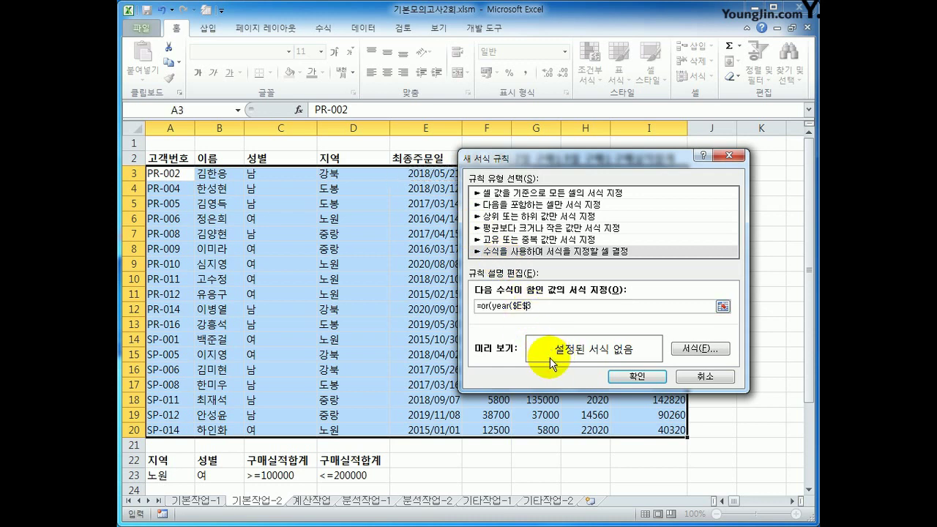
{"action": "key", "text": "BackSpace"}
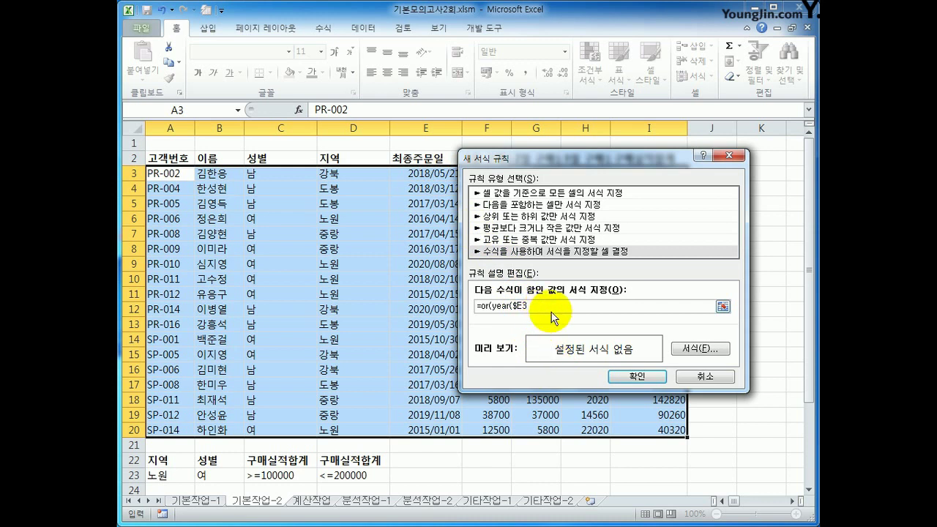
{"action": "type", "text": ")=2017,year("}
{"action": "left_click", "coordinate": [423, 174]}
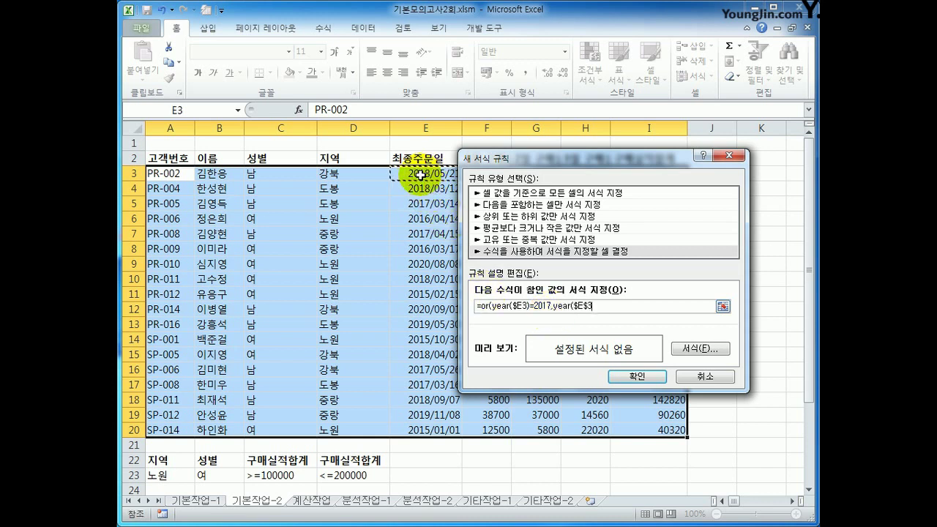
{"action": "left_click", "coordinate": [587, 306]}
{"action": "key", "text": "BackSpace"}
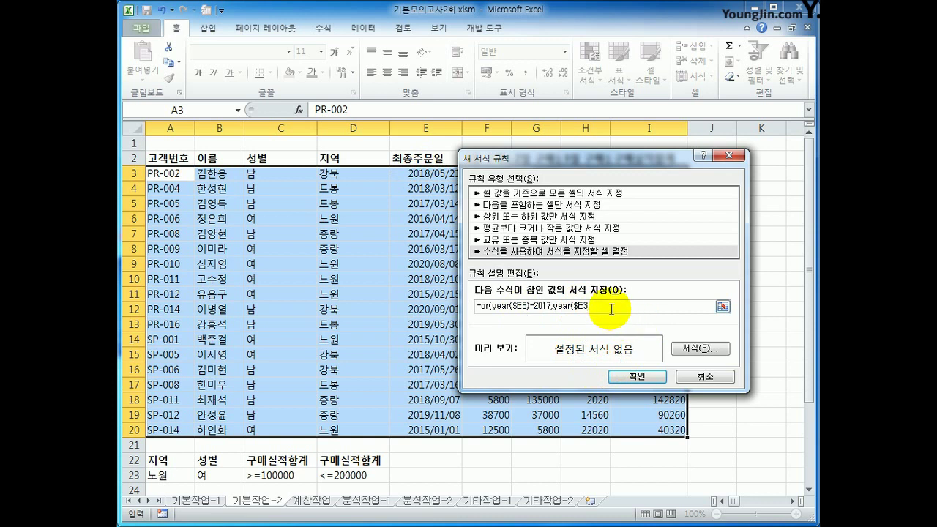
{"action": "type", "text": ")=2019)"}
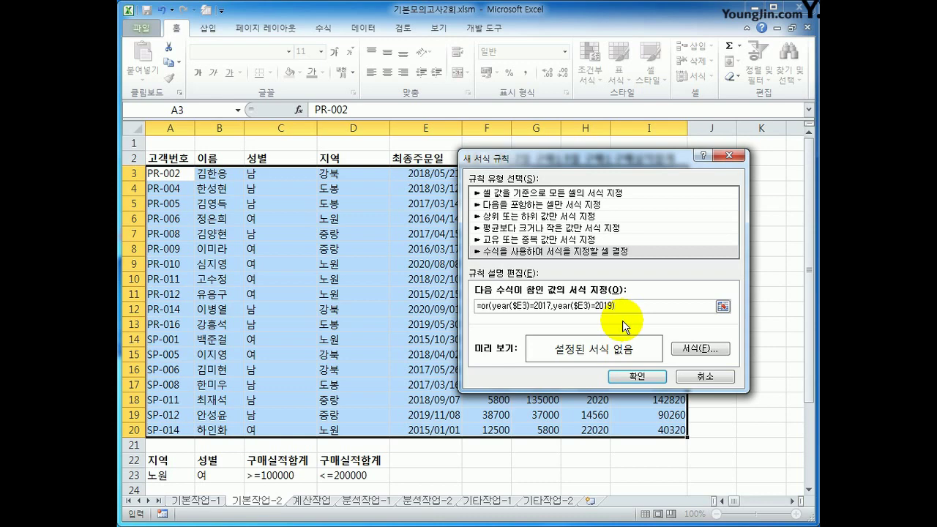
{"action": "left_click", "coordinate": [688, 348]}
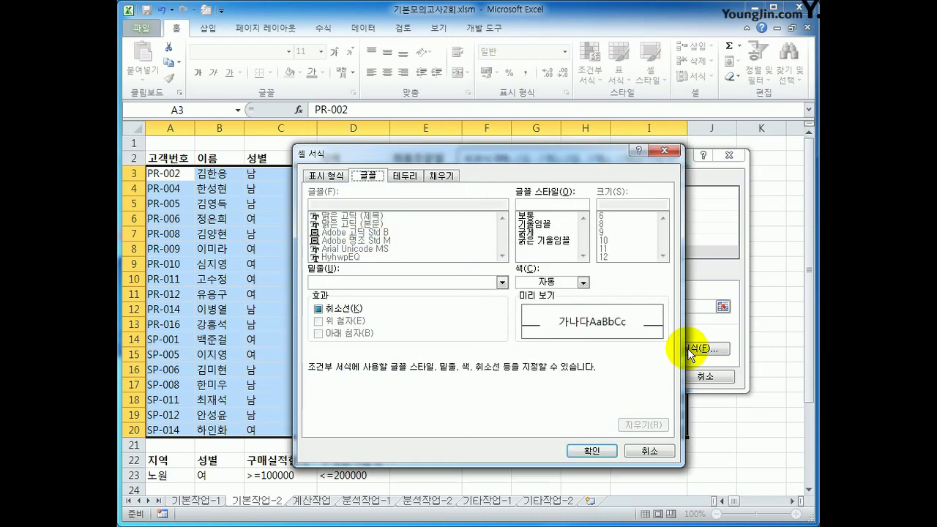
{"action": "left_click", "coordinate": [551, 241]}
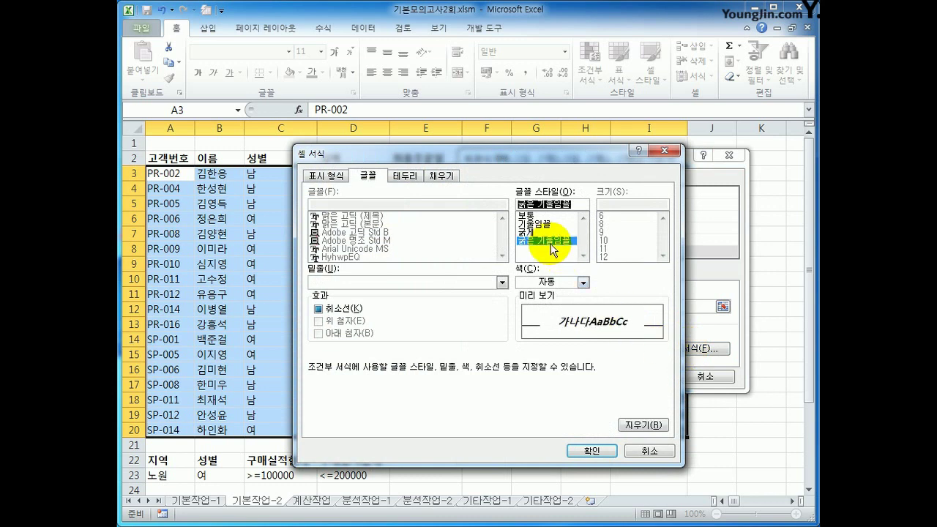
{"action": "left_click", "coordinate": [568, 284]}
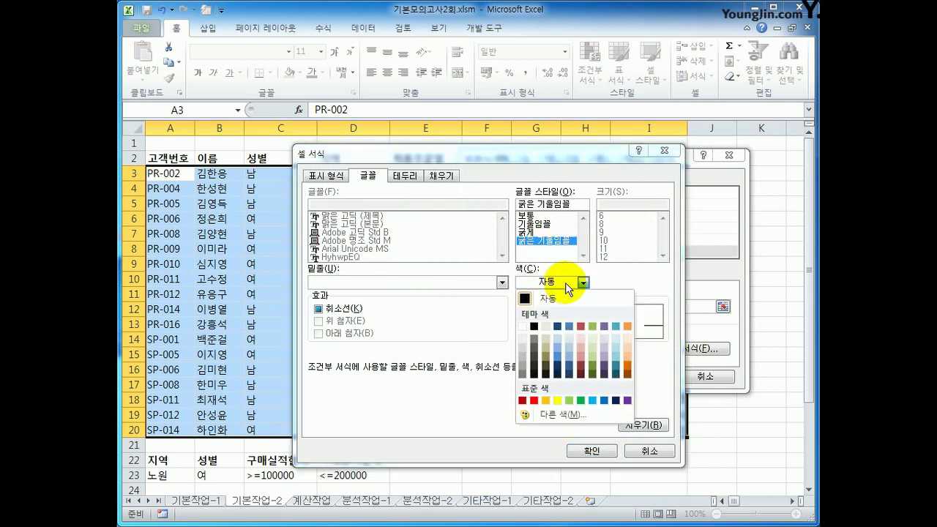
{"action": "left_click", "coordinate": [603, 400]}
{"action": "left_click", "coordinate": [591, 451]}
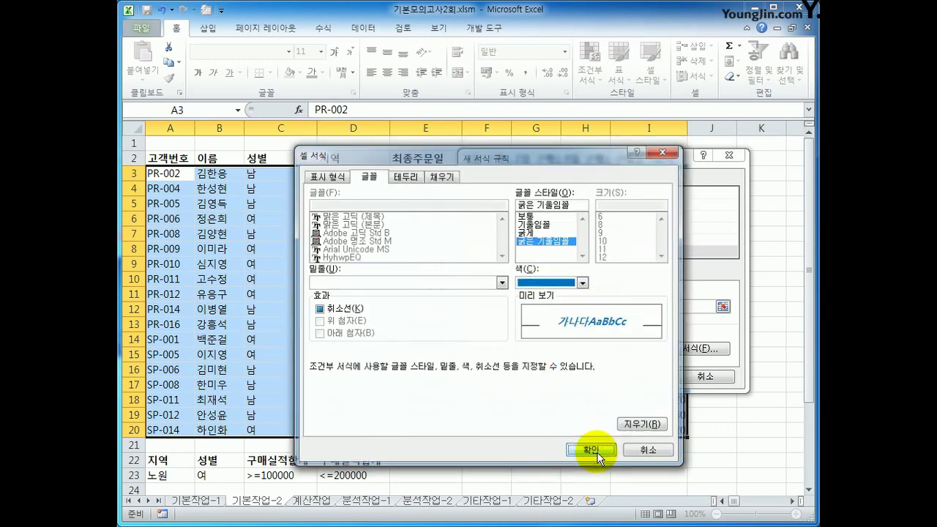
{"action": "left_click", "coordinate": [638, 375]}
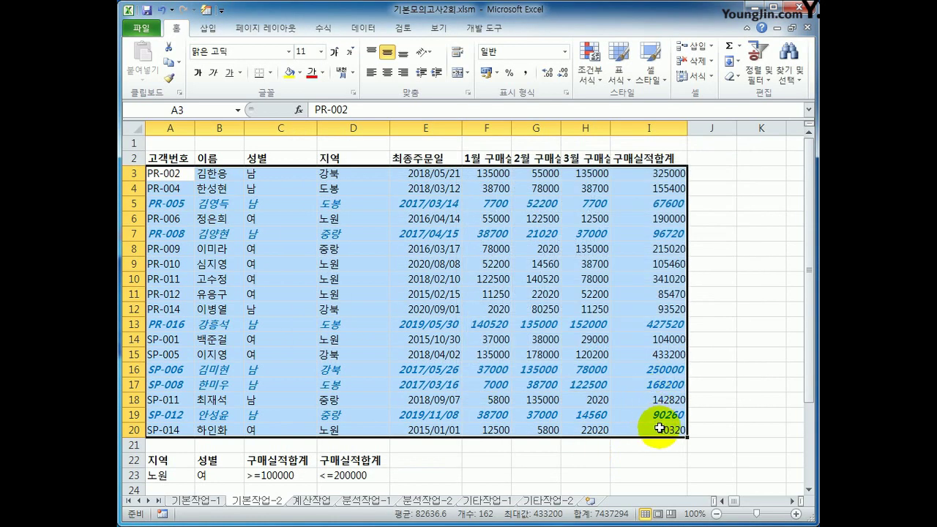
{"action": "left_click", "coordinate": [435, 205]}
{"action": "left_click", "coordinate": [443, 324]}
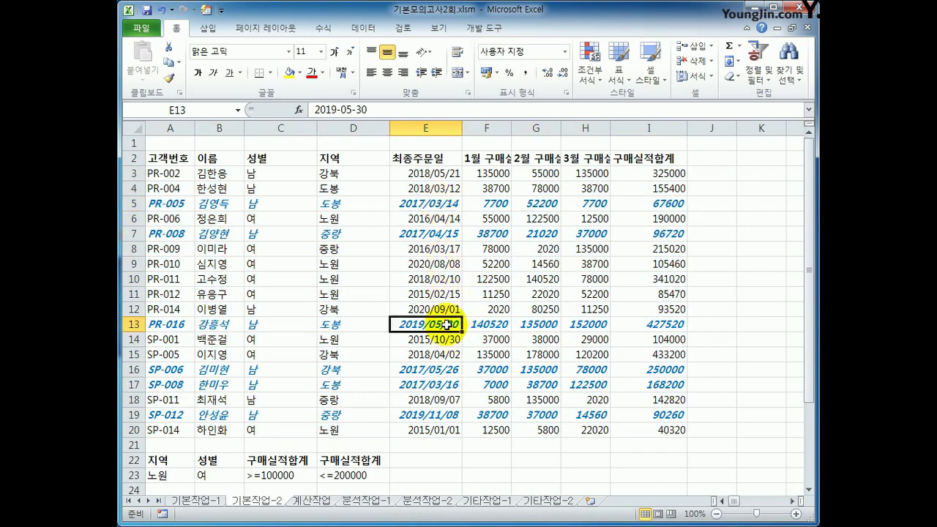
{"action": "left_click", "coordinate": [447, 414]}
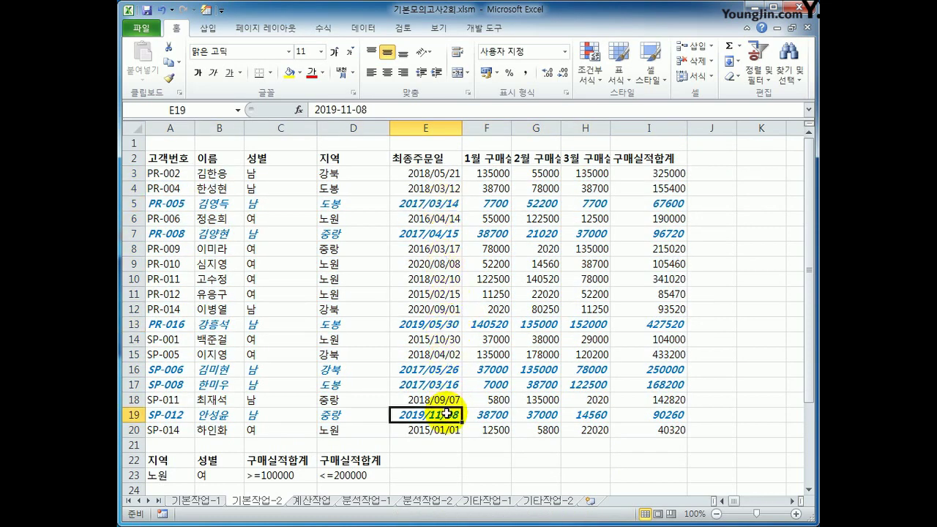
{"action": "left_click", "coordinate": [667, 430]}
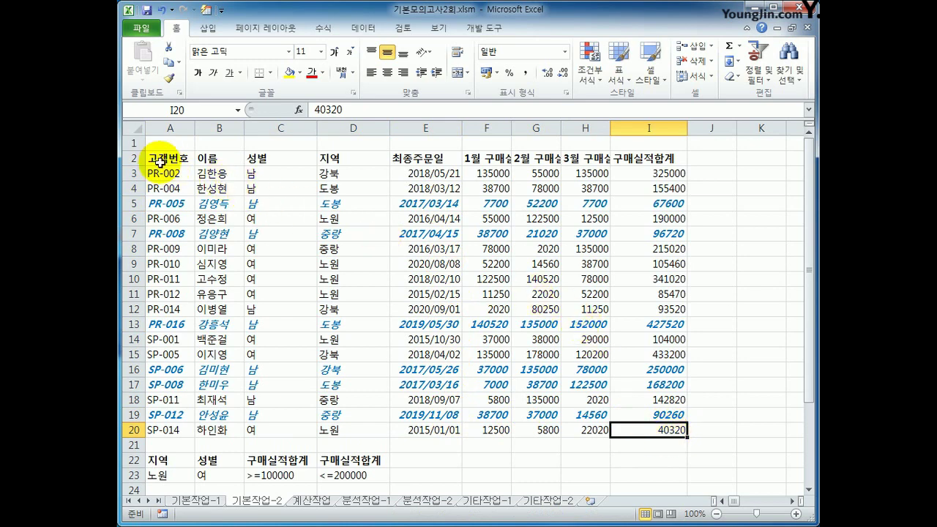
Set the customer table A2:I20 as the print area and make the page landscape.
{"action": "left_click_drag", "start_coordinate": [157, 158], "coordinate": [652, 412]}
{"action": "left_click_drag", "start_coordinate": [655, 424], "coordinate": [656, 425]}
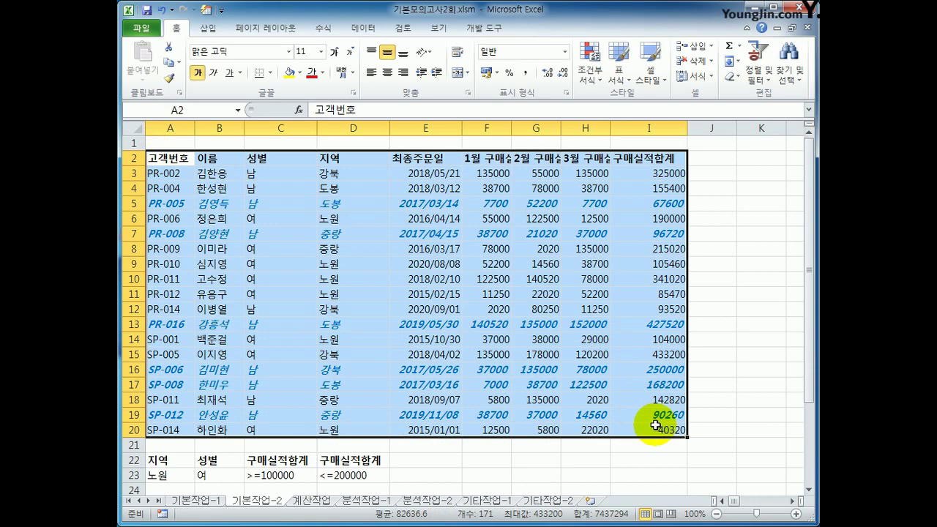
{"action": "left_click", "coordinate": [284, 31]}
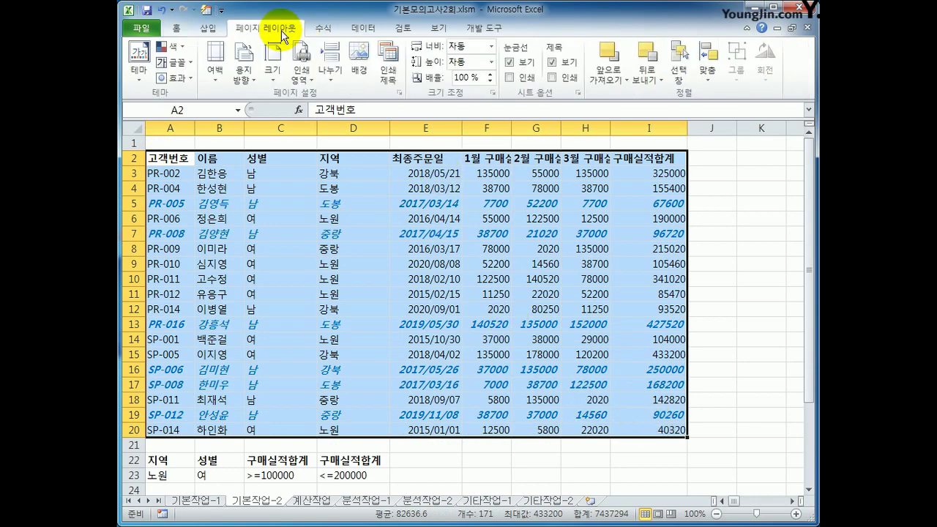
{"action": "left_click", "coordinate": [298, 71]}
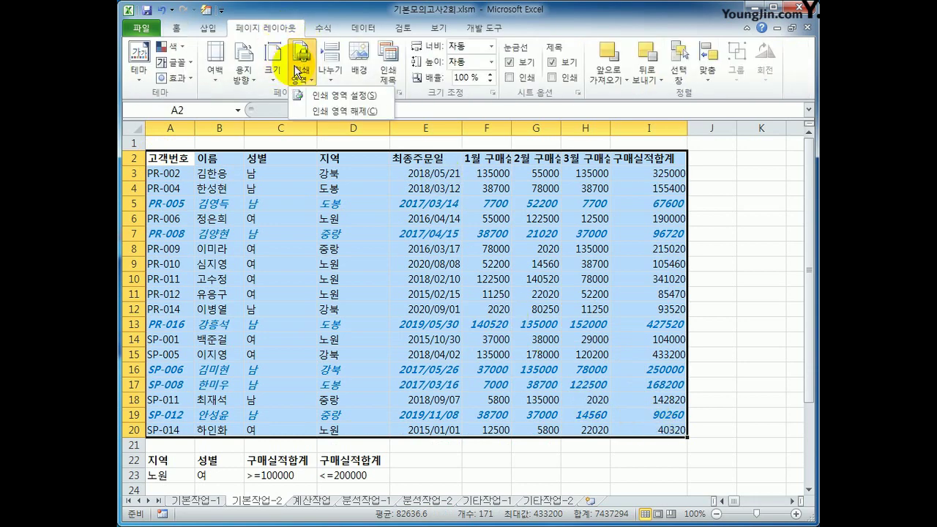
{"action": "left_click", "coordinate": [322, 96]}
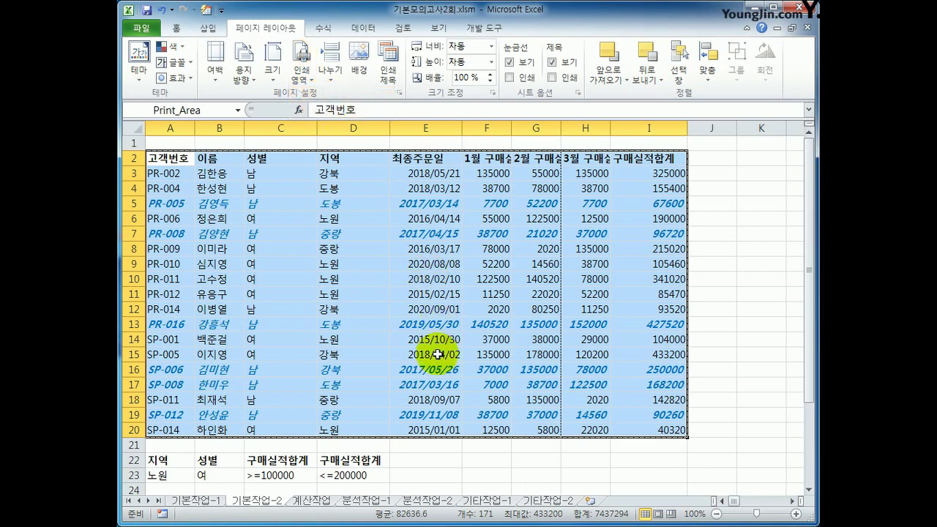
{"action": "left_click", "coordinate": [247, 73]}
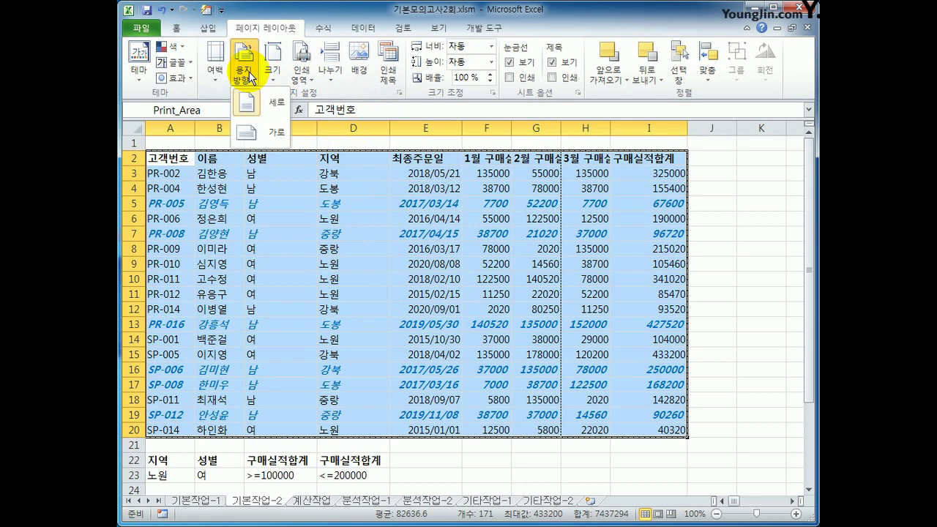
{"action": "left_click", "coordinate": [264, 132]}
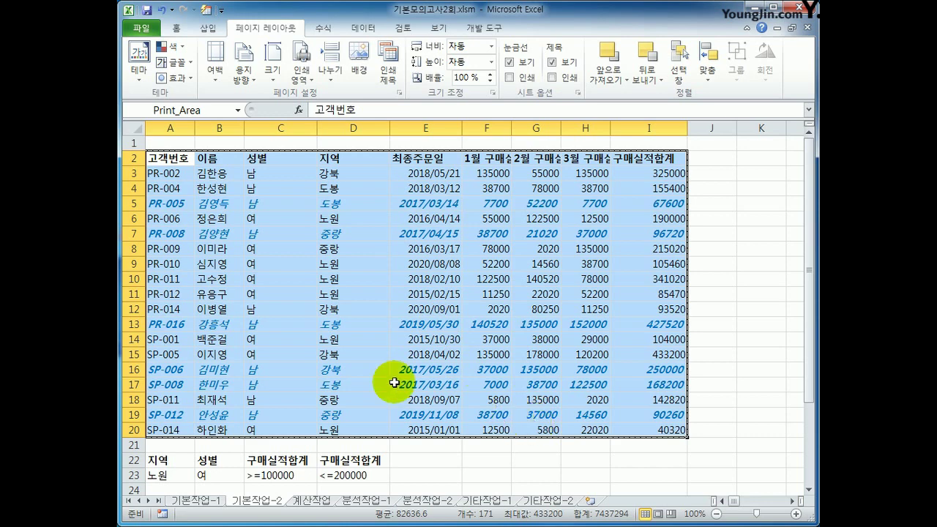
In Page Setup's Margins settings, check both Horizontally and Vertically under Center on page.
{"action": "left_click", "coordinate": [398, 93]}
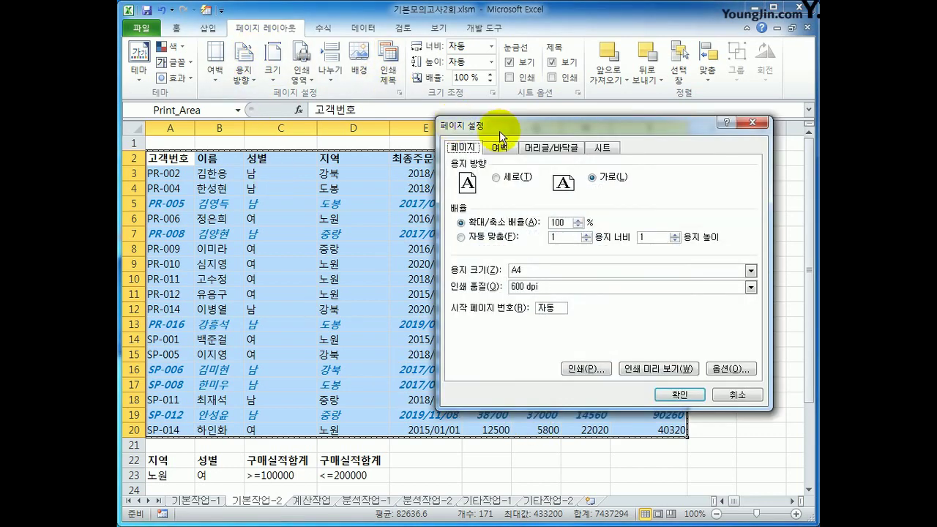
{"action": "left_click_drag", "start_coordinate": [446, 126], "coordinate": [341, 124]}
{"action": "left_click", "coordinate": [390, 149]}
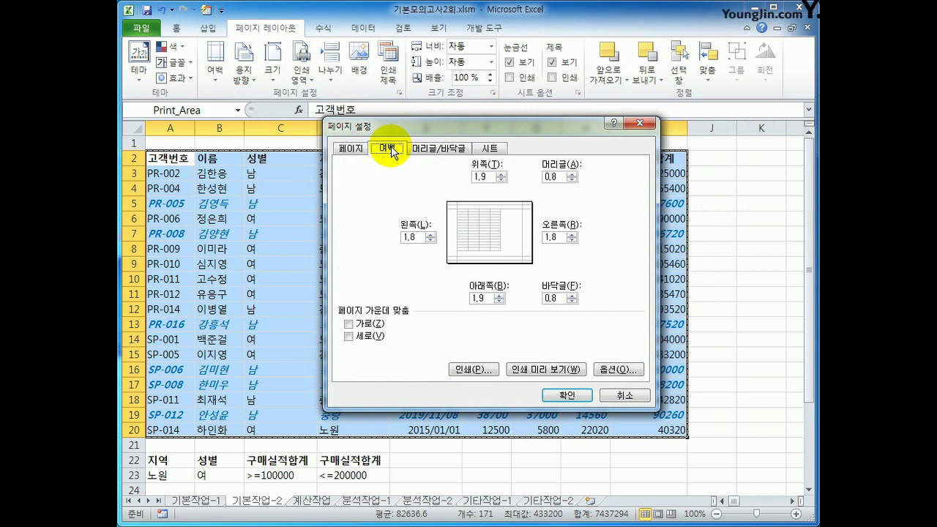
{"action": "left_click", "coordinate": [367, 328]}
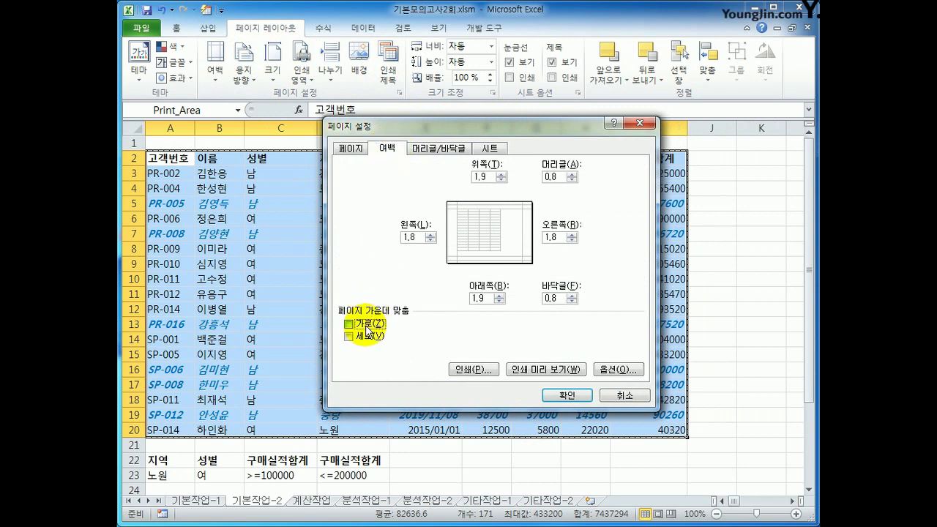
{"action": "left_click", "coordinate": [369, 337]}
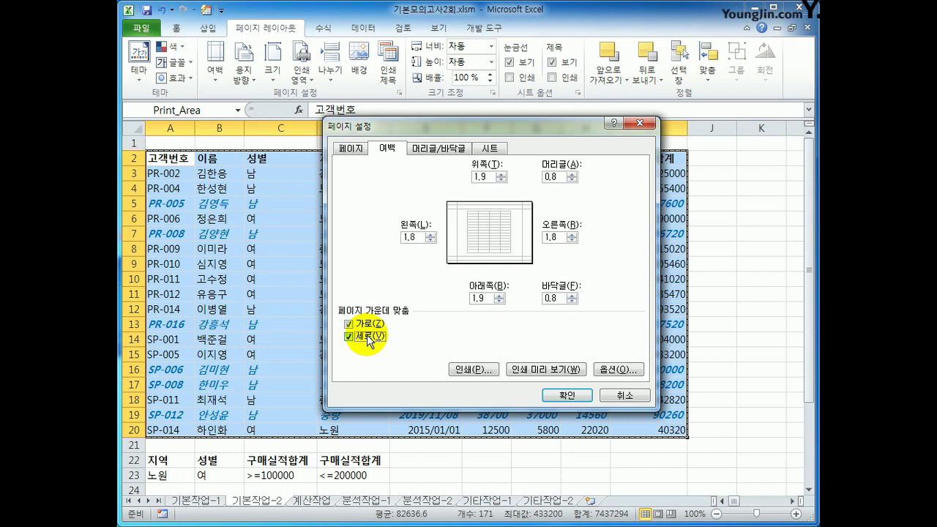
Add a custom footer with the page number followed by '페이지' in its right section, and apply.
{"action": "left_click", "coordinate": [434, 151]}
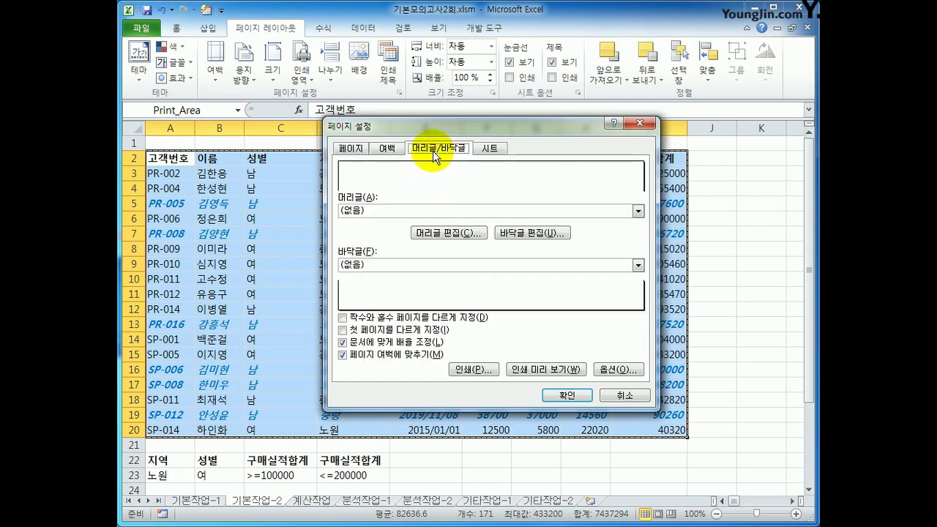
{"action": "left_click", "coordinate": [512, 234]}
{"action": "left_click_drag", "start_coordinate": [519, 158], "coordinate": [421, 167]}
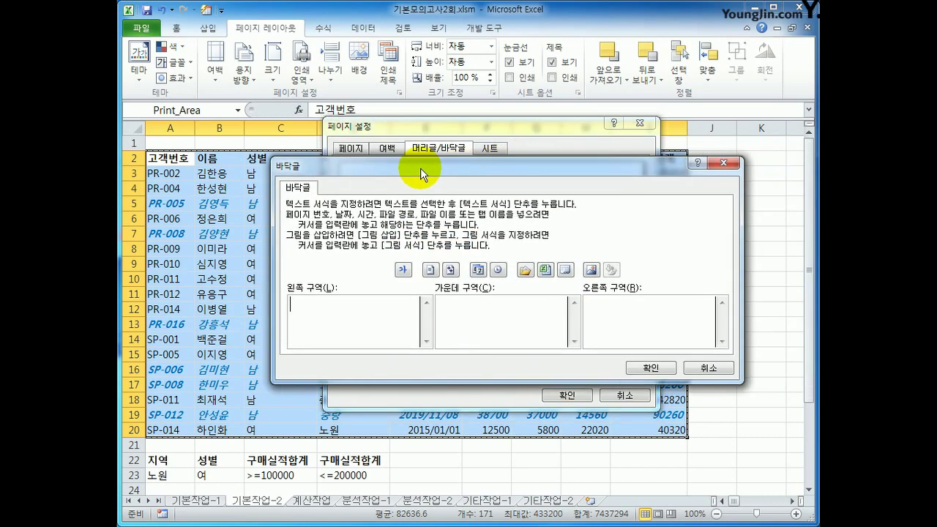
{"action": "left_click", "coordinate": [598, 331]}
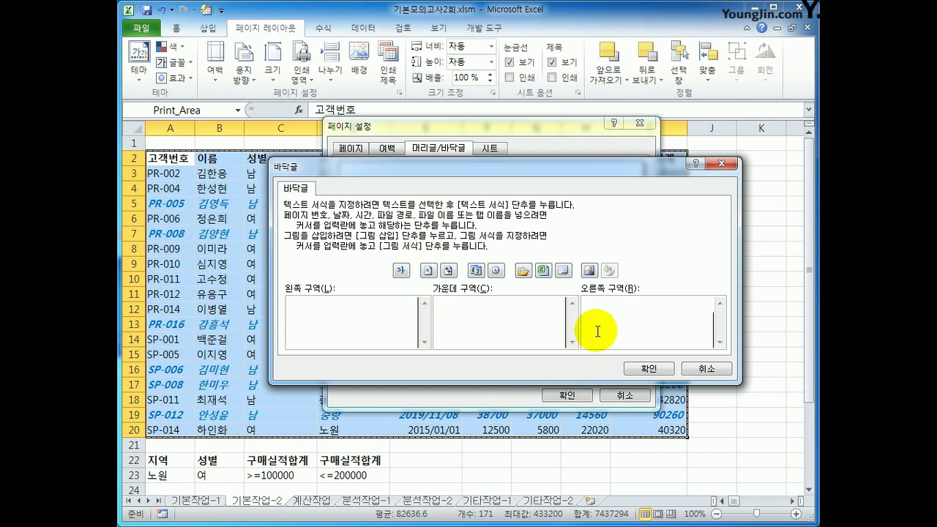
{"action": "left_click", "coordinate": [427, 272]}
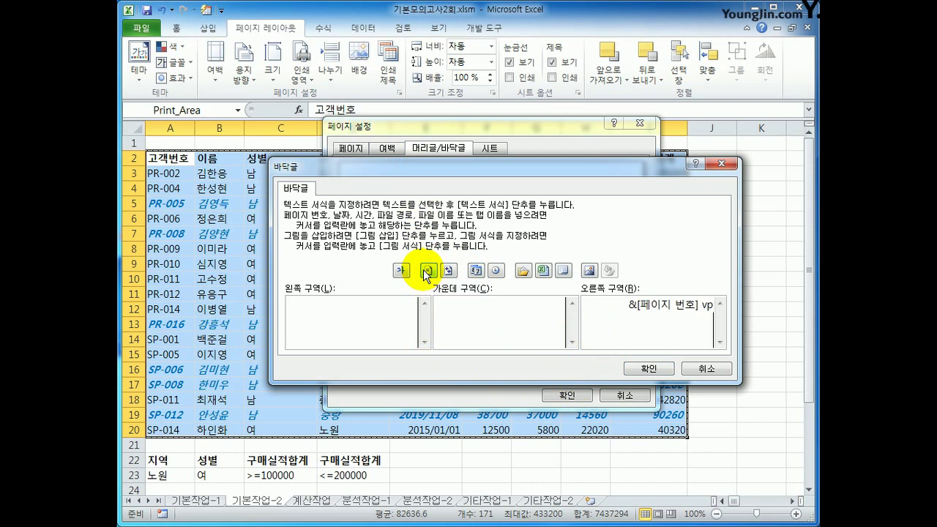
{"action": "type", "text": "페이지"}
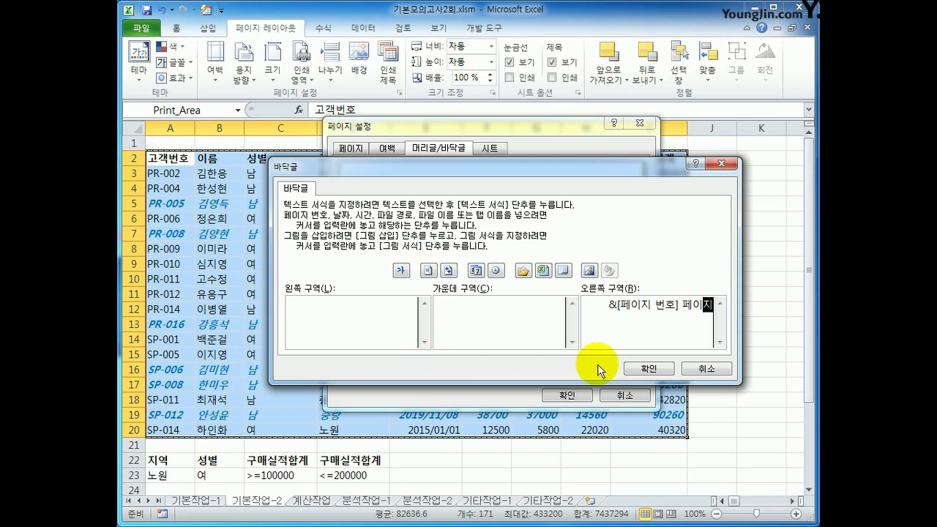
{"action": "left_click", "coordinate": [630, 368]}
{"action": "left_click", "coordinate": [570, 395]}
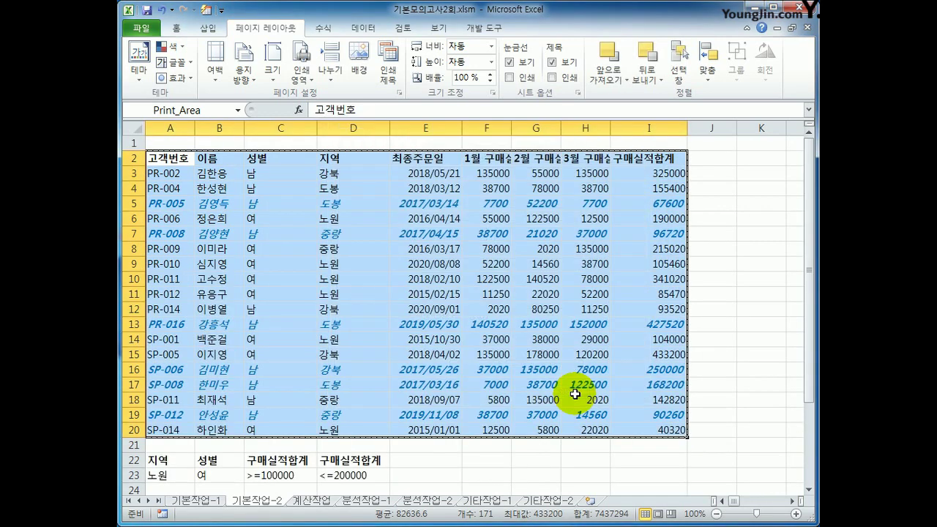
Check the print preview of 기본작업-2, then switch to the 계산작업 sheet.
{"action": "left_click", "coordinate": [669, 430]}
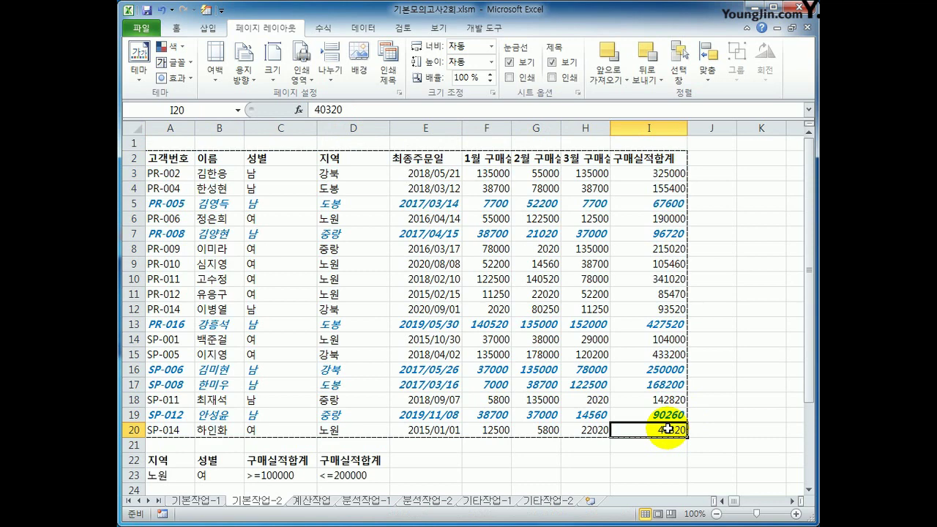
{"action": "left_click", "coordinate": [143, 29]}
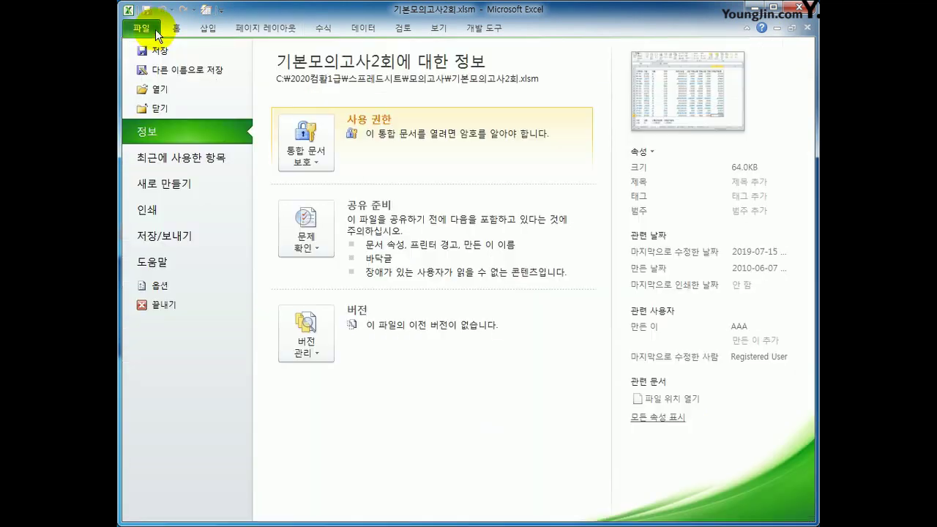
{"action": "left_click", "coordinate": [183, 213]}
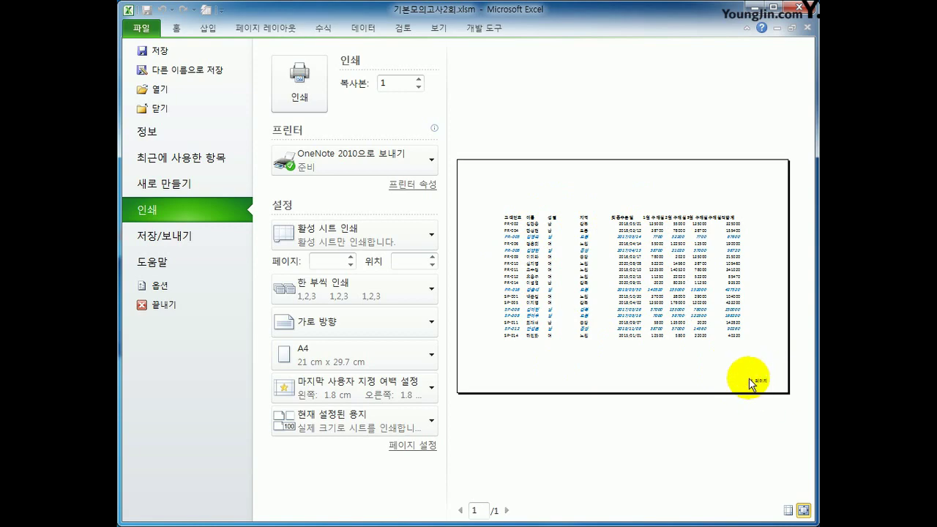
{"action": "left_click", "coordinate": [177, 28]}
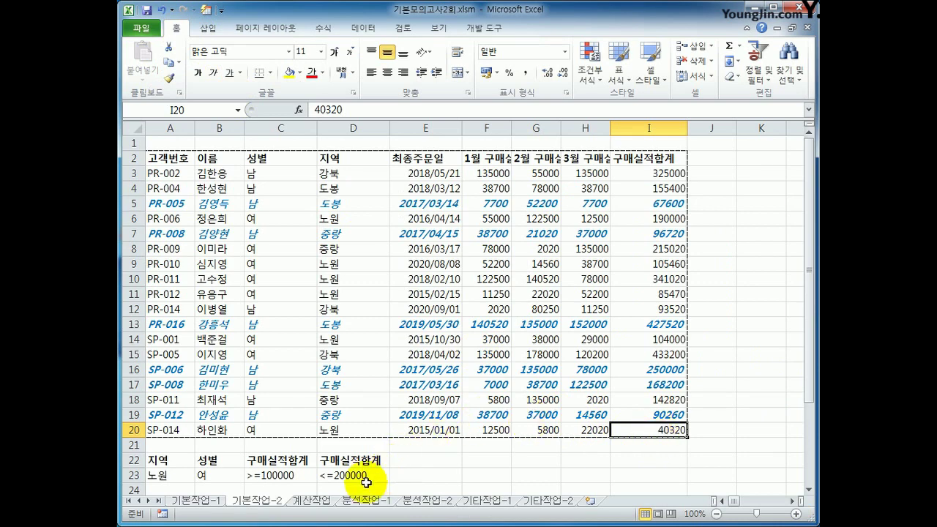
{"action": "left_click", "coordinate": [312, 501]}
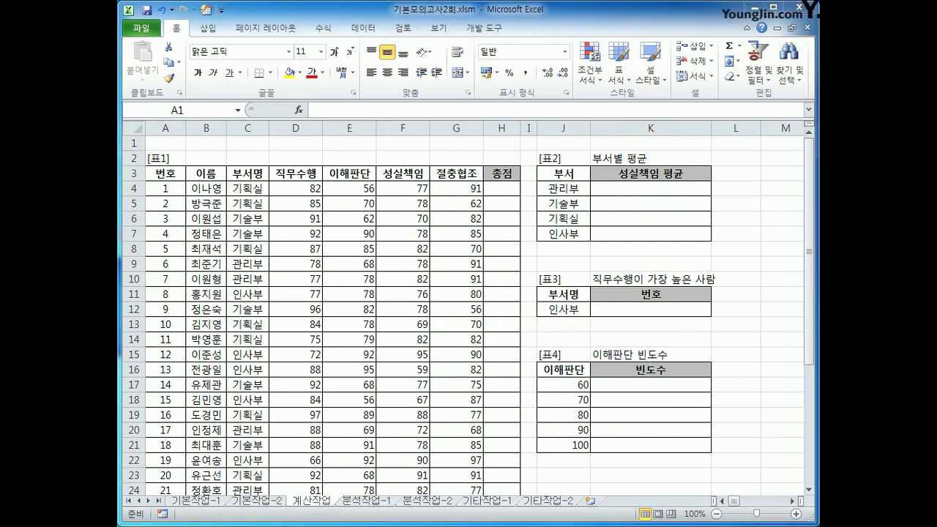
Start an AVERAGEIF formula in K4 with the absolute department range $C$4:$C$26.
{"action": "left_click", "coordinate": [629, 195]}
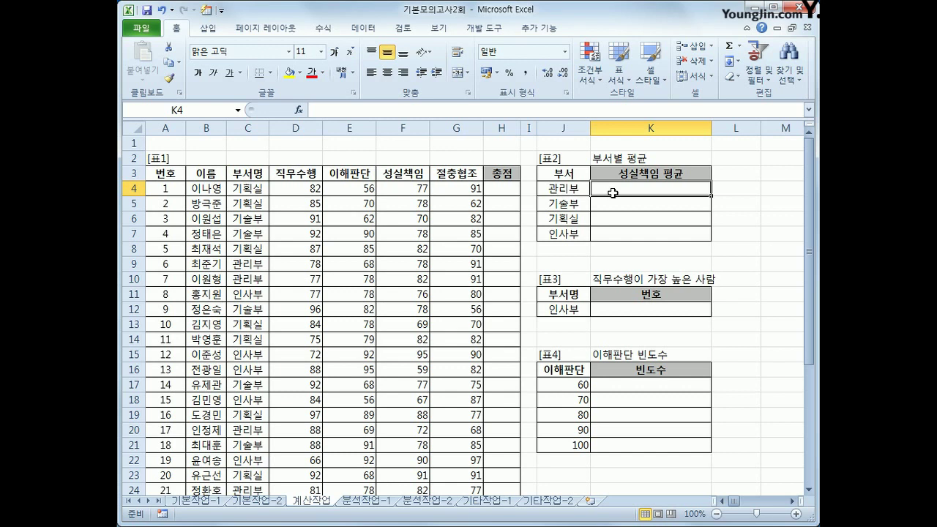
{"action": "left_click_drag", "start_coordinate": [569, 189], "coordinate": [572, 229]}
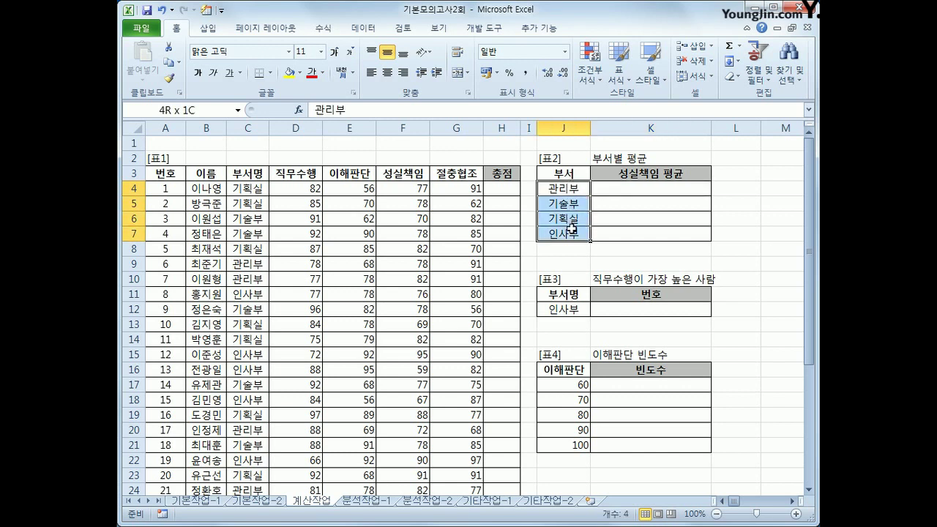
{"action": "left_click", "coordinate": [619, 187]}
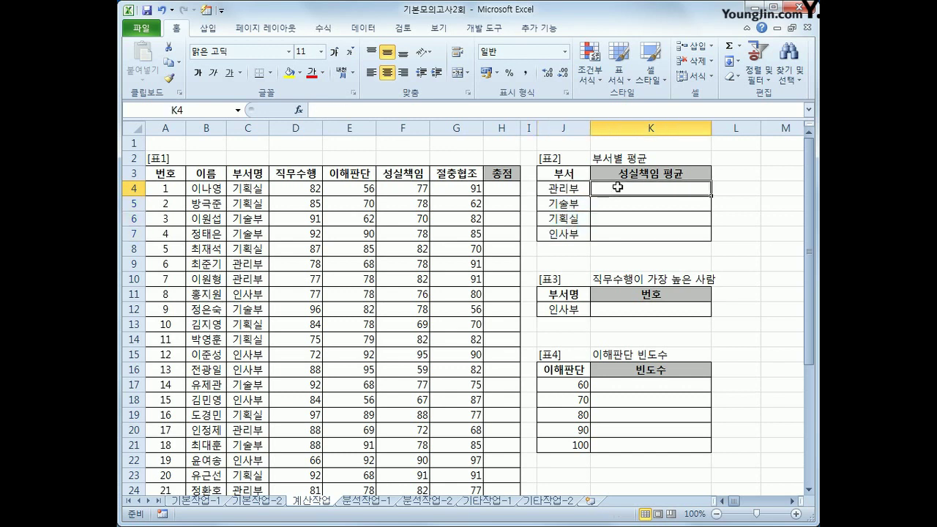
{"action": "left_click", "coordinate": [416, 188]}
{"action": "left_click", "coordinate": [659, 189]}
{"action": "type", "text": "=av"}
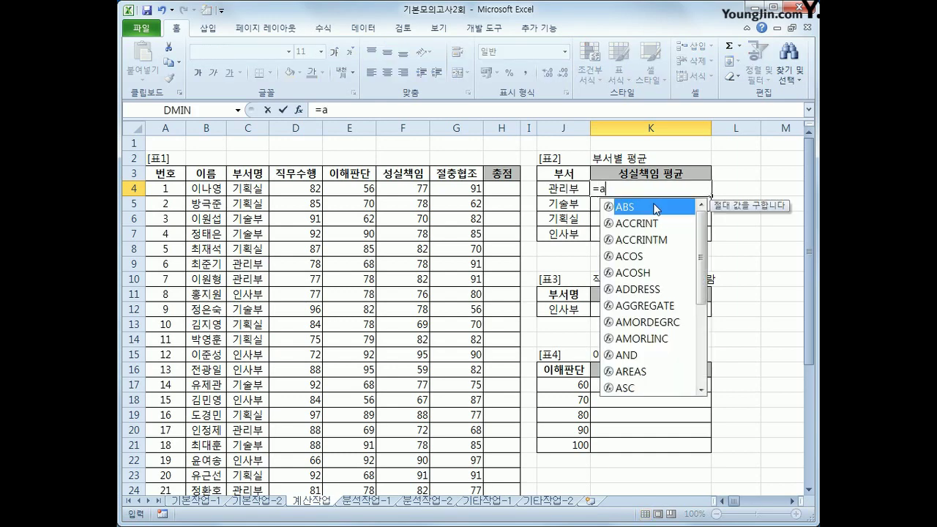
{"action": "key", "text": "Down"}
{"action": "key", "text": "Down"}
{"action": "key", "text": "Down"}
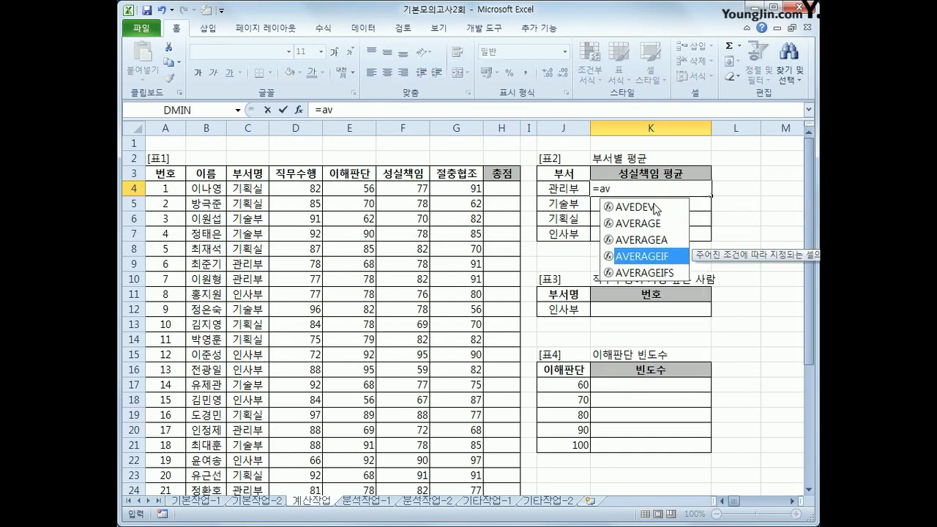
{"action": "key", "text": "Tab"}
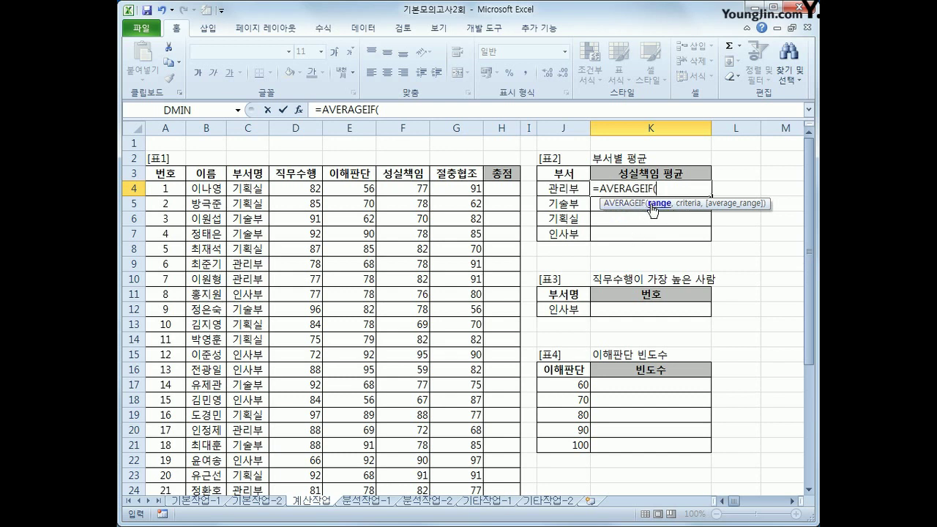
{"action": "left_click", "coordinate": [252, 191]}
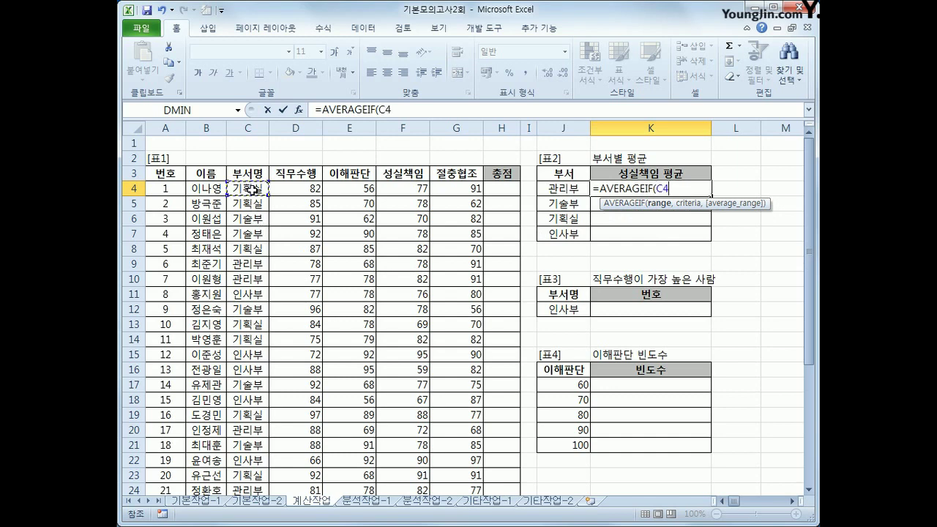
{"action": "left_click_drag", "start_coordinate": [252, 190], "coordinate": [254, 466]}
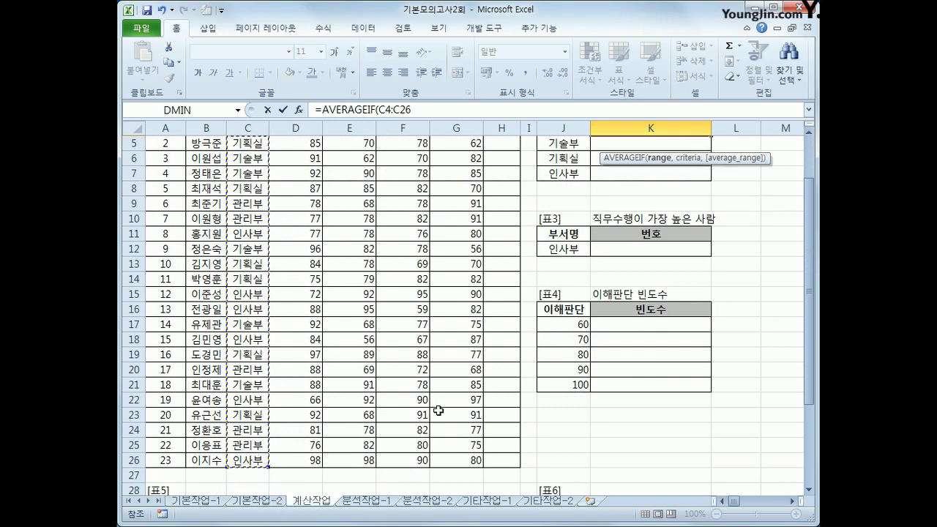
{"action": "scroll", "coordinate": [498, 406], "scroll_direction": "up", "scroll_amount": 2}
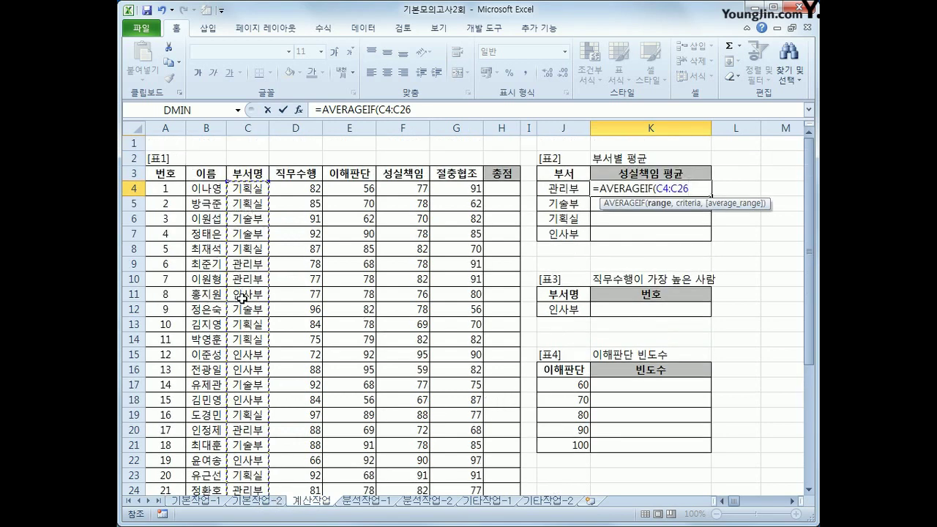
{"action": "key", "text": "F4"}
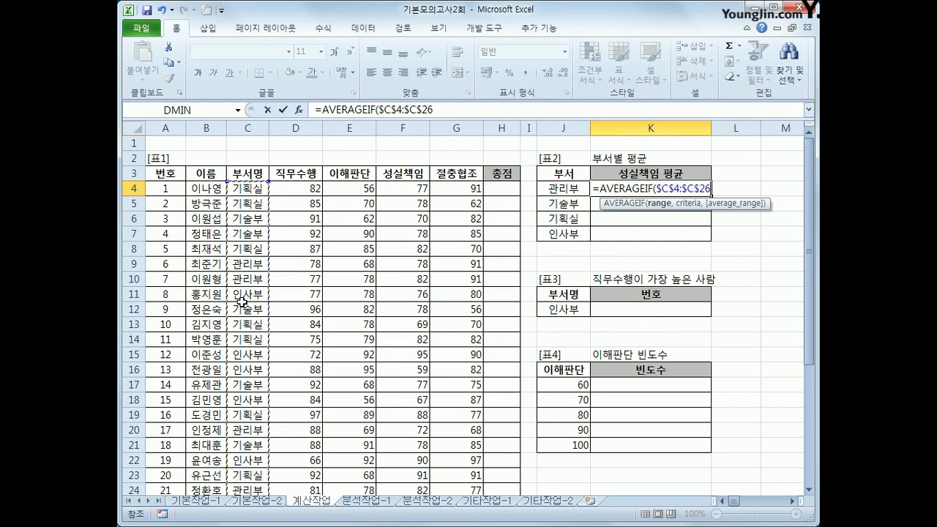
Finish it with criterion J4 and average range $F$4:$F$26, giving 78.8.
{"action": "type", "text": ","}
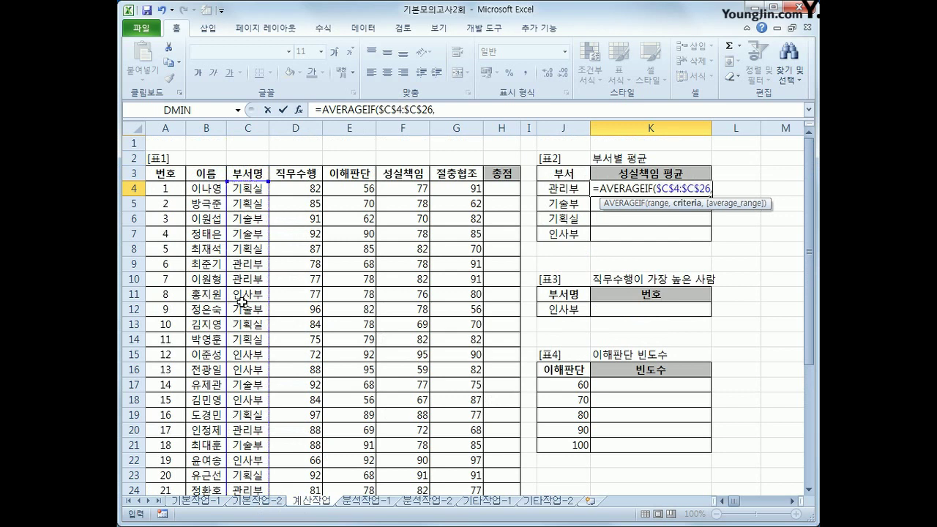
{"action": "left_click", "coordinate": [574, 190]}
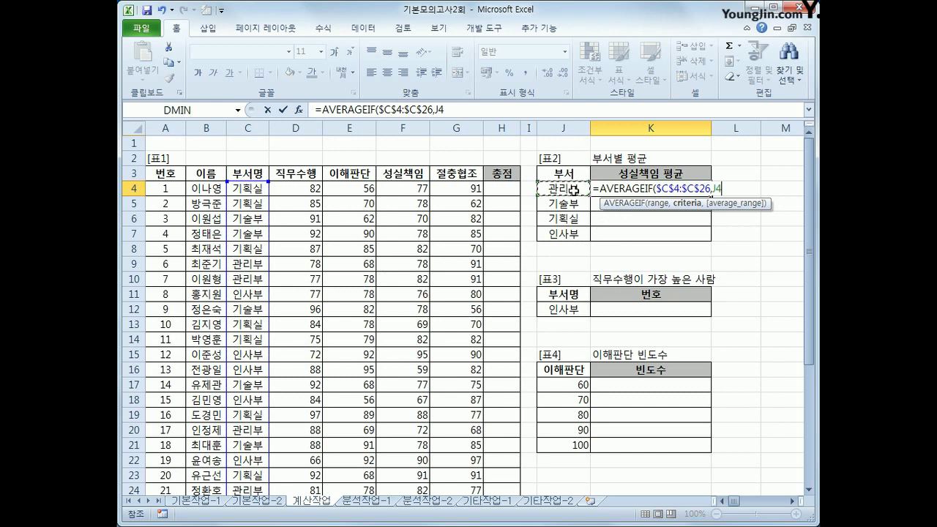
{"action": "type", "text": ","}
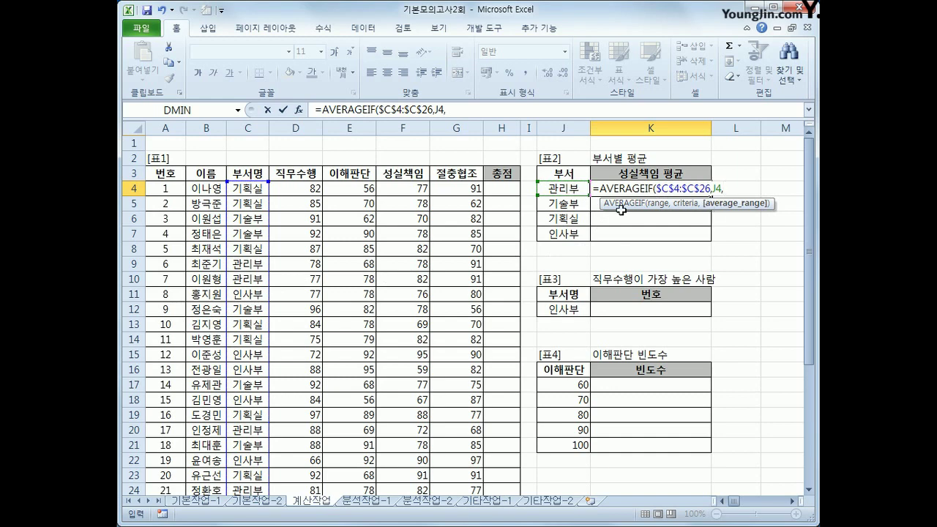
{"action": "left_click_drag", "start_coordinate": [411, 190], "coordinate": [410, 458]}
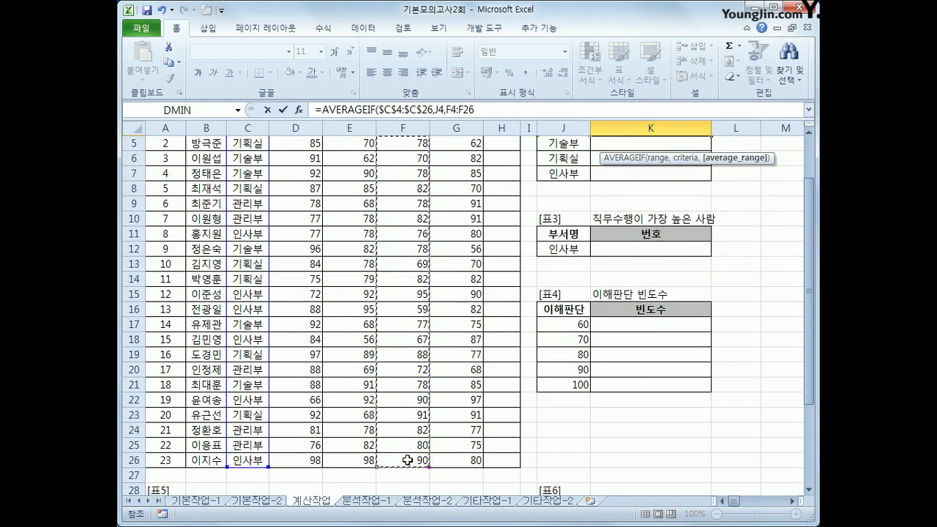
{"action": "scroll", "coordinate": [508, 341], "scroll_direction": "up", "scroll_amount": 1}
{"action": "key", "text": "F4"}
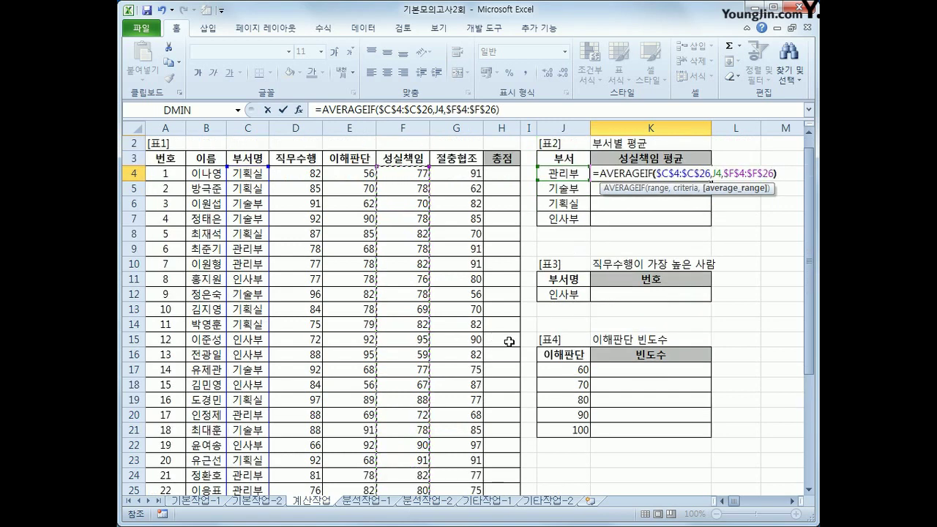
{"action": "type", "text": ")"}
{"action": "key", "text": "Return"}
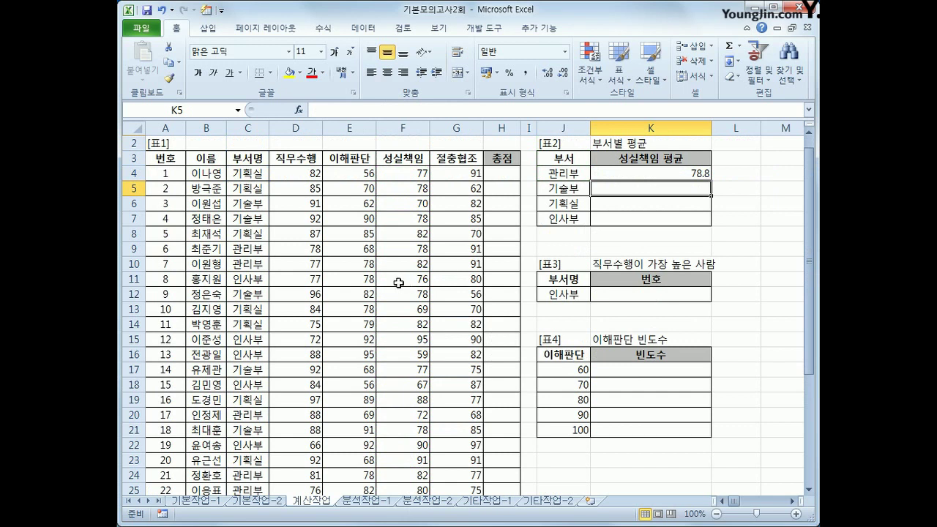
Wrap K4's AVERAGEIF formula in ROUNDDOWN to one decimal place.
{"action": "left_click", "coordinate": [606, 176]}
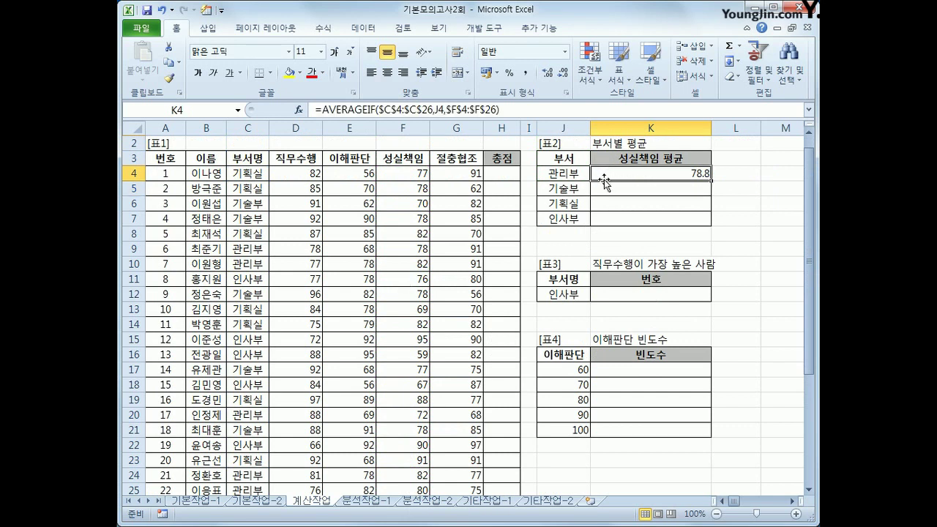
{"action": "left_click", "coordinate": [322, 110]}
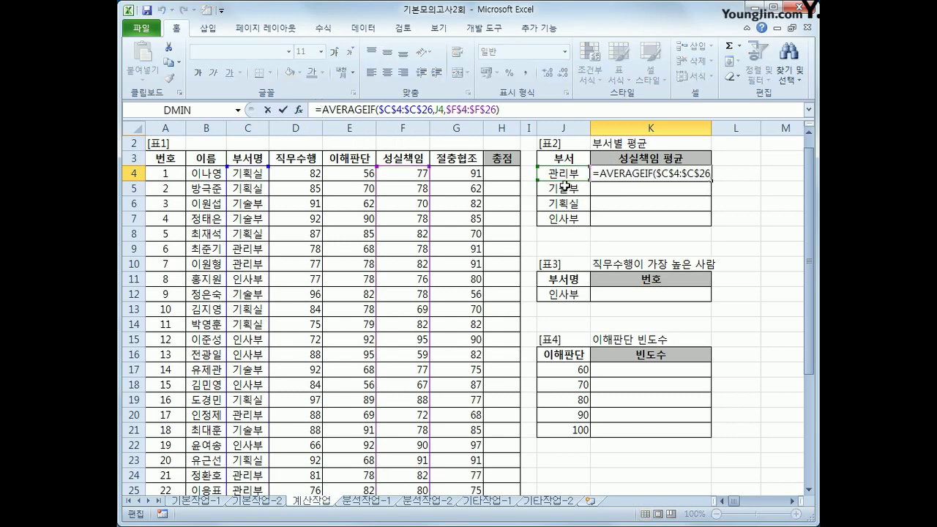
{"action": "type", "text": "ㄱ"}
{"action": "key", "text": "BackSpace"}
{"action": "type", "text": "ro"}
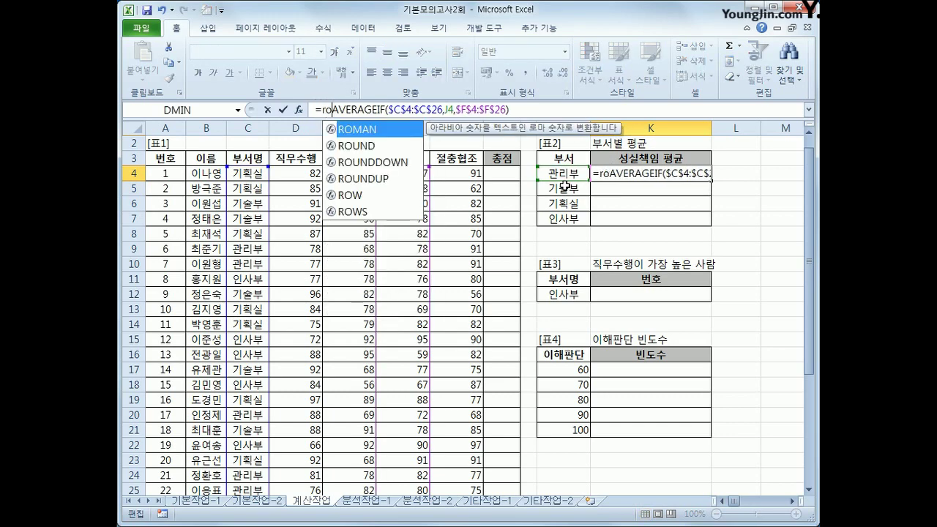
{"action": "key", "text": "Down"}
{"action": "key", "text": "Down"}
{"action": "key", "text": "Tab"}
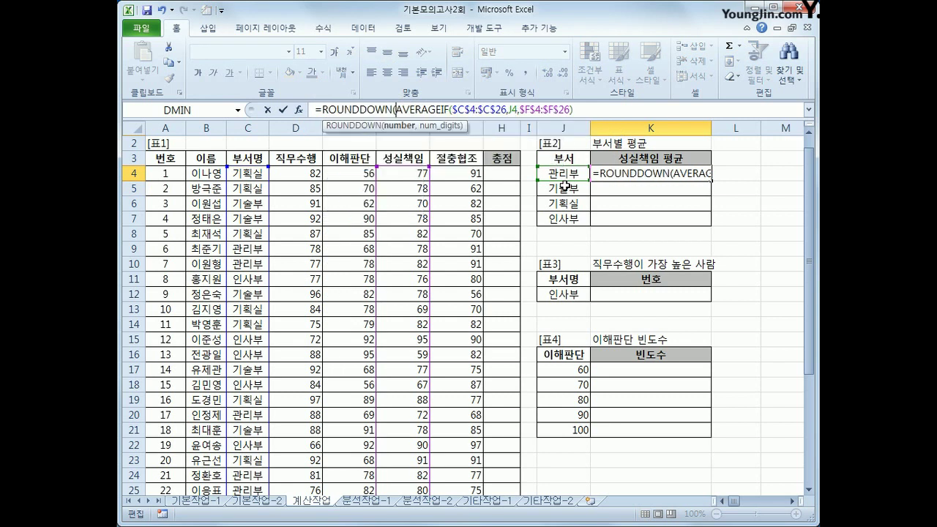
{"action": "left_click", "coordinate": [576, 109]}
{"action": "type", "text": ",1"}
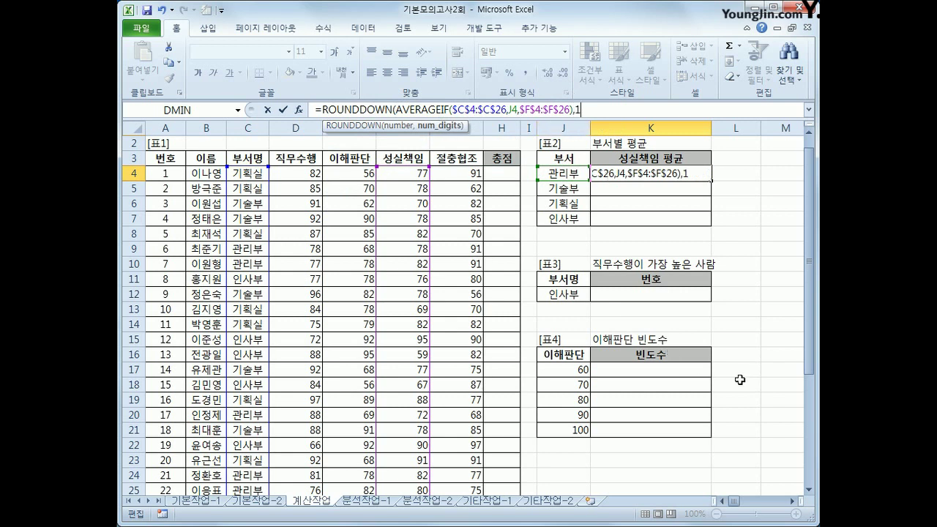
{"action": "type", "text": ")"}
{"action": "key", "text": "Return"}
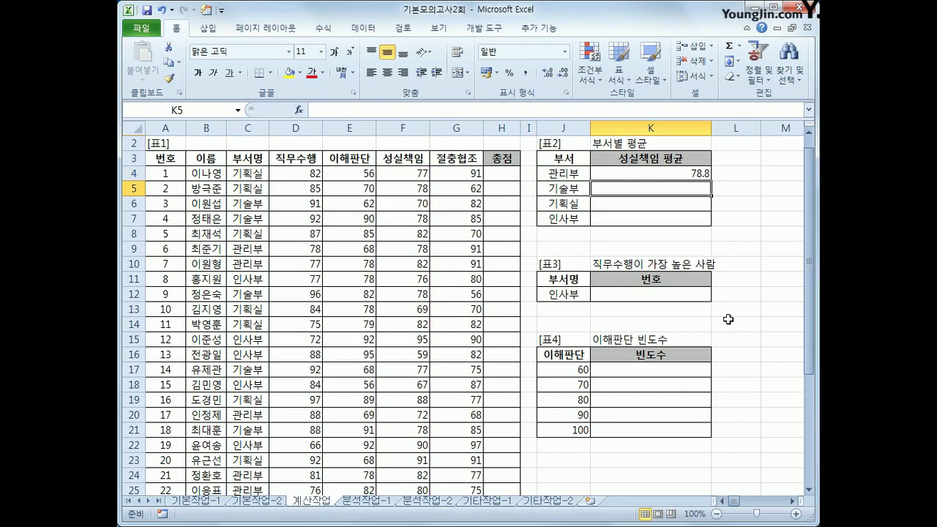
Fill the K4 formula down to K7, showing 76.2, 81 and 79.5.
{"action": "left_click", "coordinate": [703, 175]}
{"action": "left_click_drag", "start_coordinate": [712, 179], "coordinate": [708, 226]}
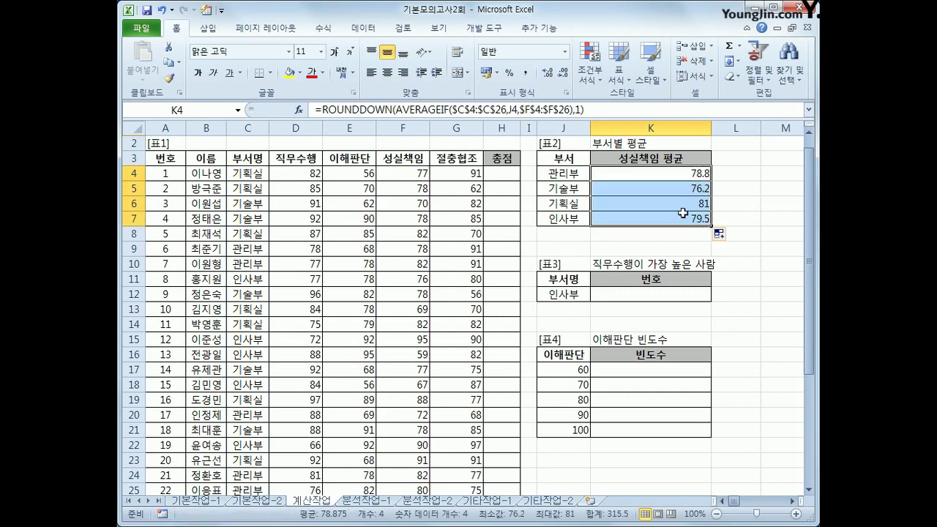
{"action": "left_click", "coordinate": [684, 174]}
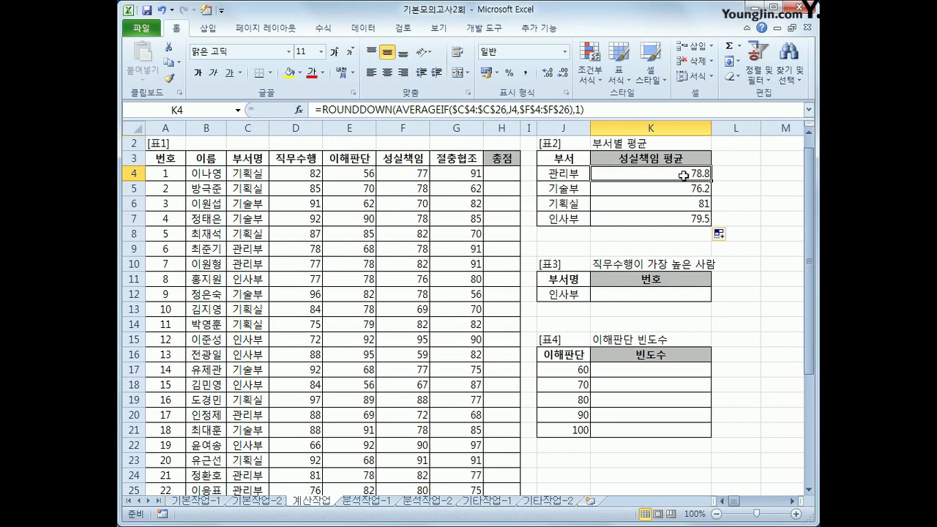
Insert the DMAX function from the Database category into K12.
{"action": "left_click", "coordinate": [656, 295]}
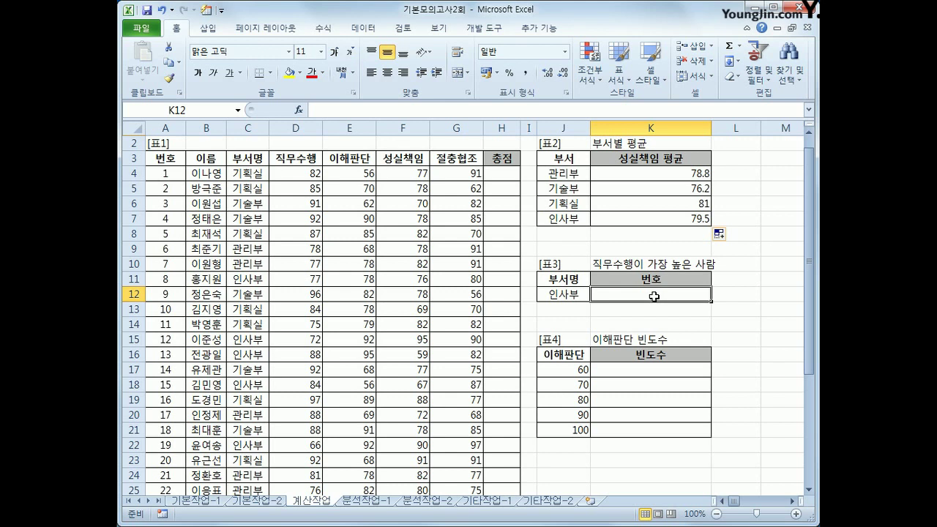
{"action": "left_click", "coordinate": [573, 293]}
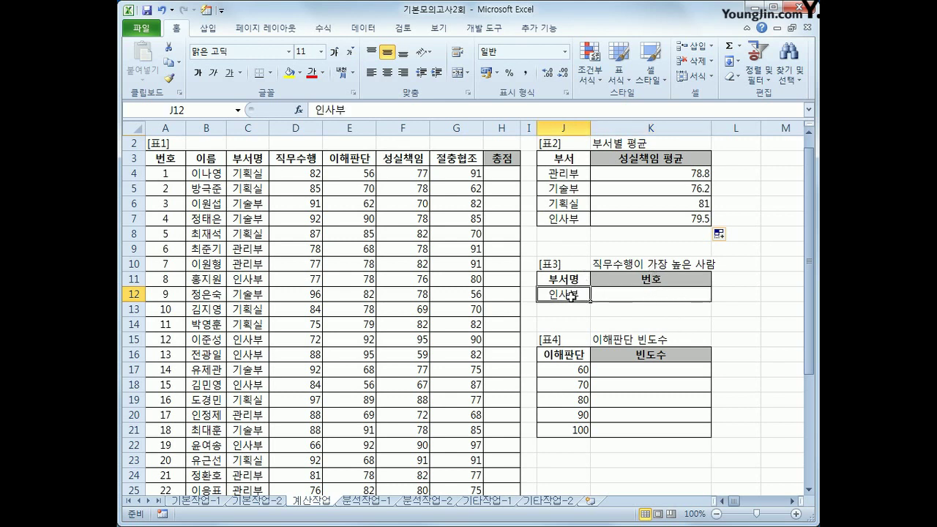
{"action": "left_click", "coordinate": [622, 298]}
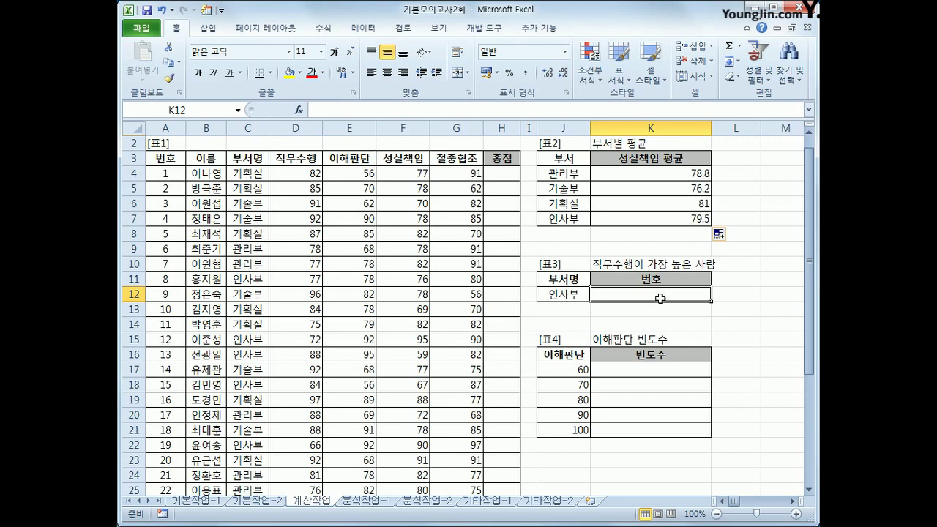
{"action": "left_click", "coordinate": [299, 110]}
{"action": "left_click_drag", "start_coordinate": [455, 189], "coordinate": [555, 125]}
{"action": "left_click", "coordinate": [525, 178]}
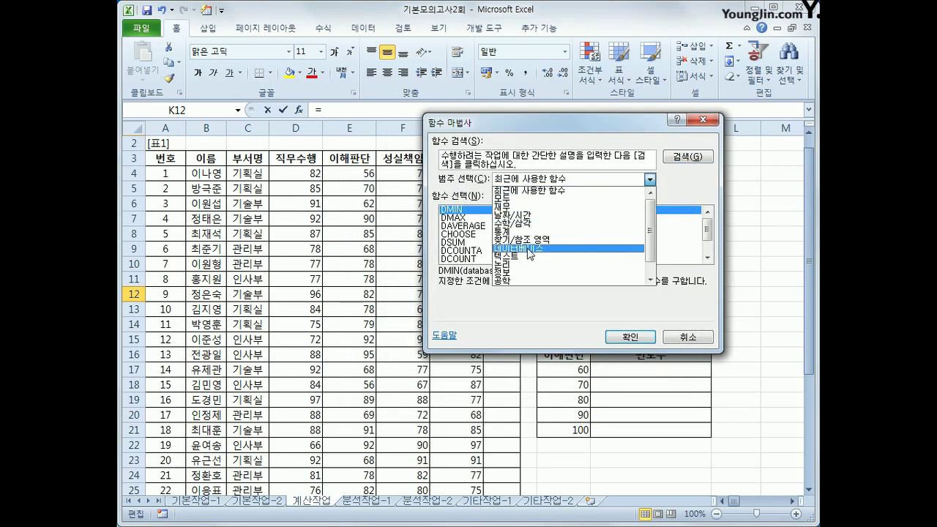
{"action": "left_click", "coordinate": [523, 252]}
{"action": "left_click", "coordinate": [470, 243]}
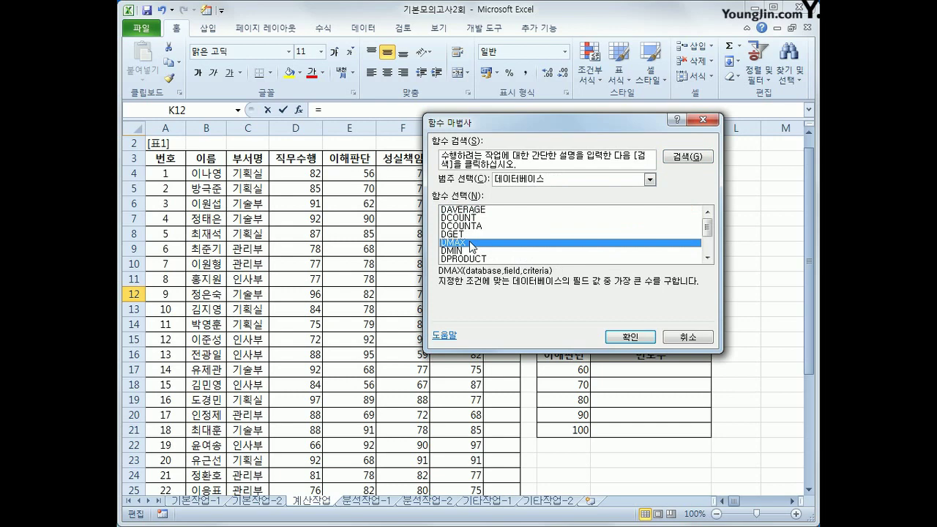
{"action": "left_click", "coordinate": [630, 336]}
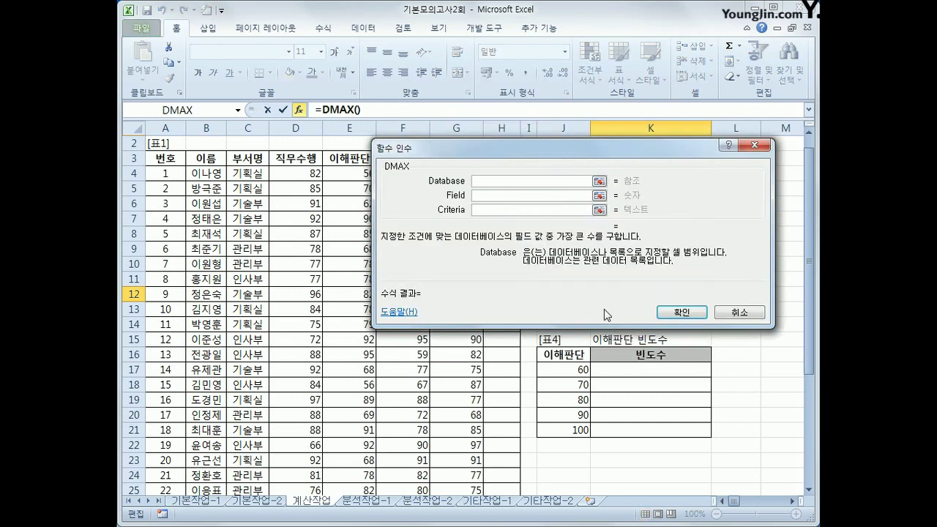
Set DMAX's database to A3:H26, field to D3 and criteria to J11:J12, returning 98.
{"action": "left_click_drag", "start_coordinate": [512, 148], "coordinate": [452, 285]}
{"action": "left_click", "coordinate": [176, 158]}
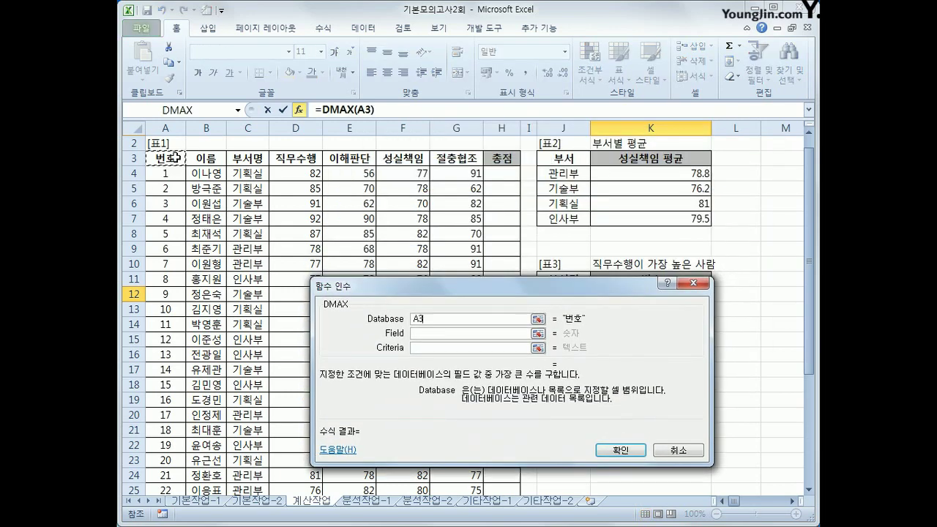
{"action": "left_click_drag", "start_coordinate": [175, 157], "coordinate": [498, 465]}
{"action": "left_click", "coordinate": [474, 336]}
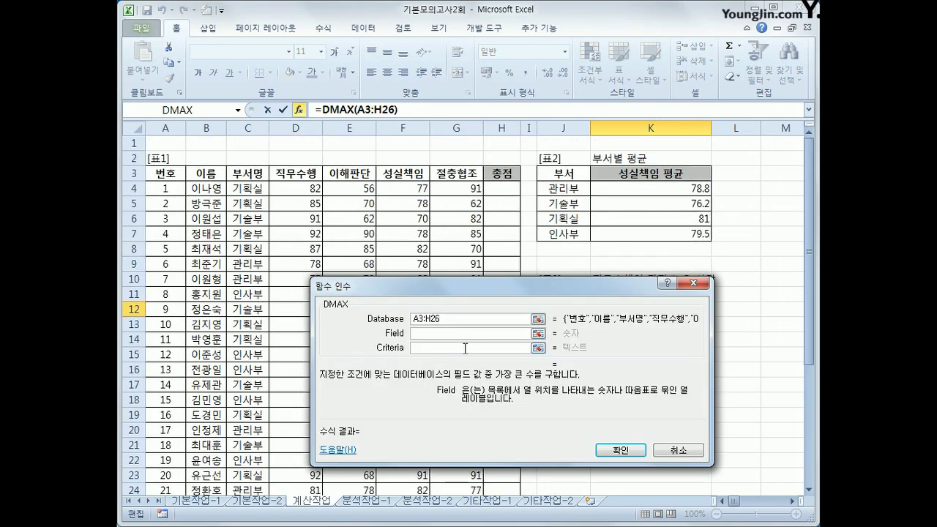
{"action": "left_click", "coordinate": [286, 174]}
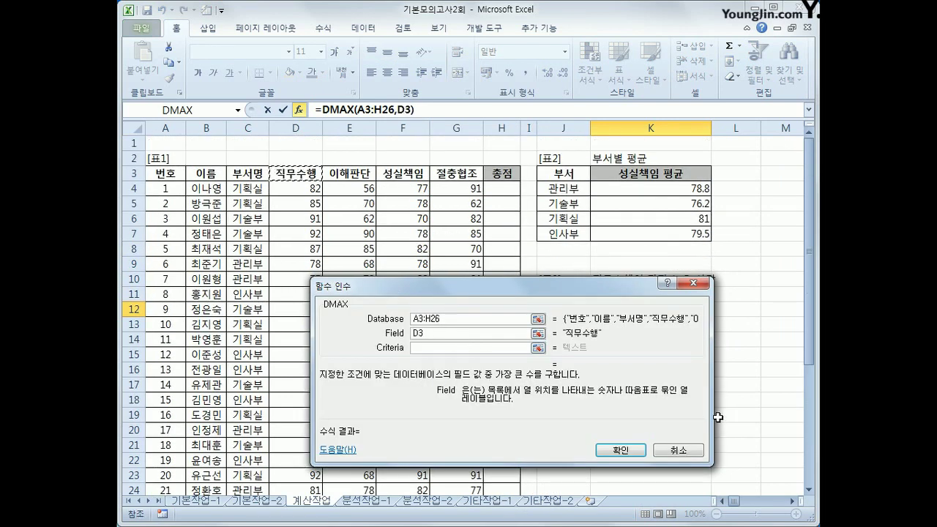
{"action": "left_click", "coordinate": [421, 349]}
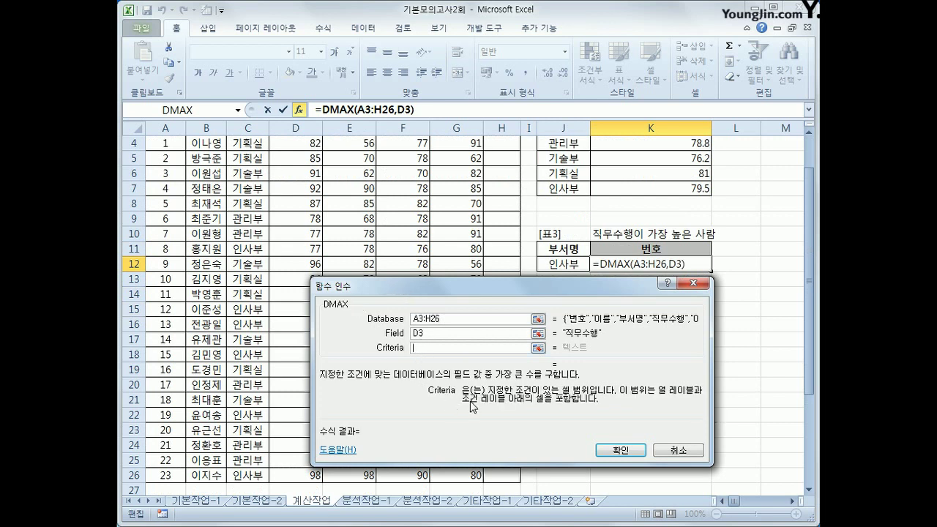
{"action": "left_click_drag", "start_coordinate": [558, 251], "coordinate": [559, 260]}
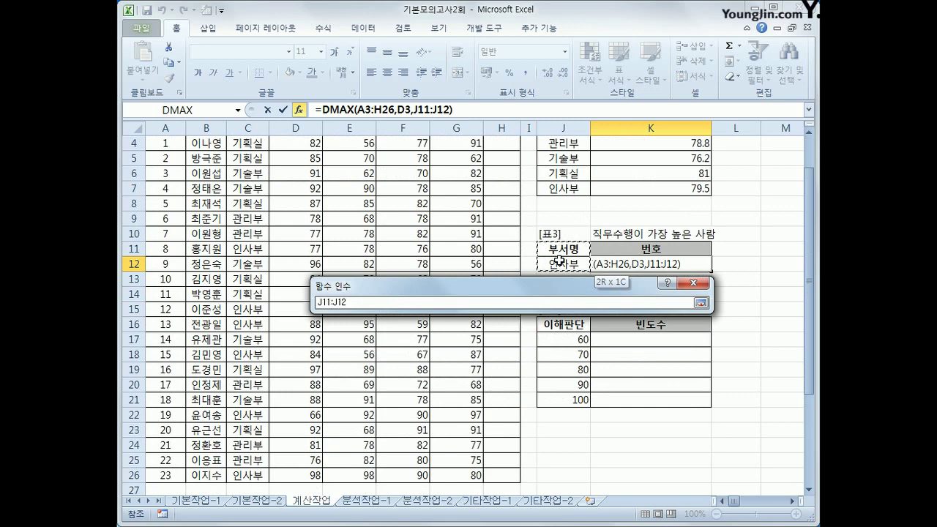
{"action": "left_click_drag", "start_coordinate": [466, 289], "coordinate": [466, 269]}
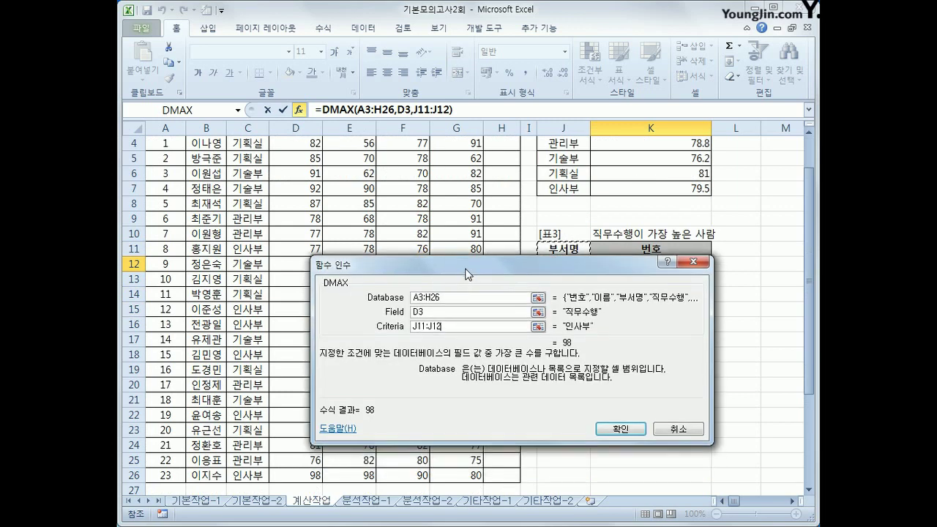
{"action": "left_click", "coordinate": [618, 431]}
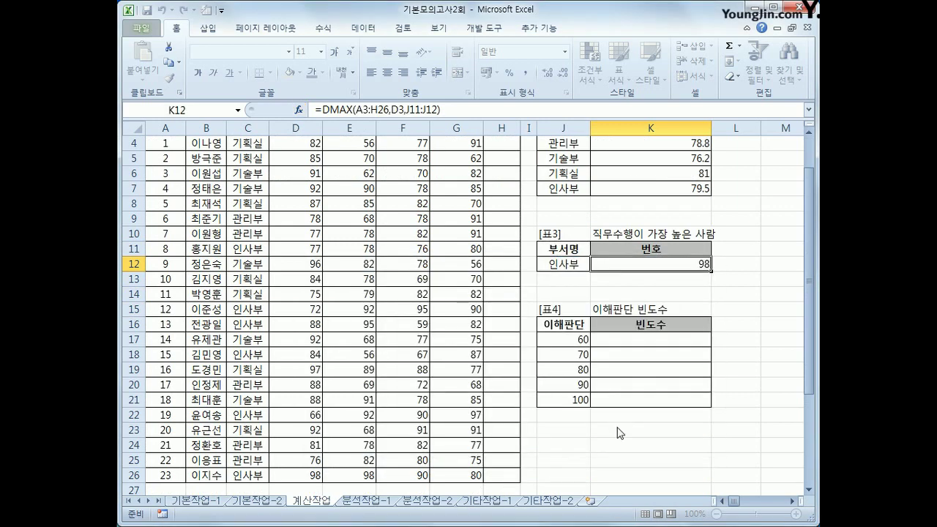
{"action": "left_click", "coordinate": [577, 266]}
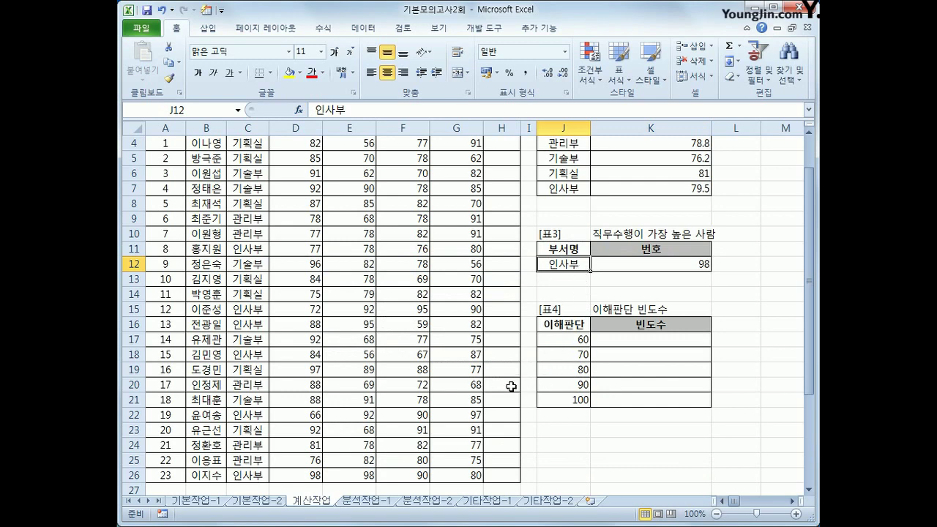
{"action": "scroll", "coordinate": [511, 387], "scroll_direction": "up", "scroll_amount": 1}
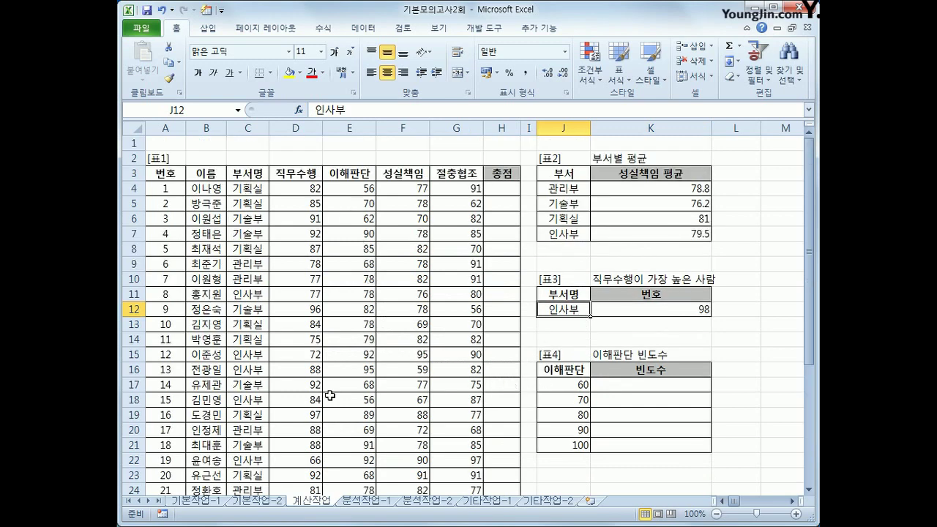
{"action": "scroll", "coordinate": [293, 430], "scroll_direction": "down", "scroll_amount": 2}
{"action": "left_click", "coordinate": [302, 429]}
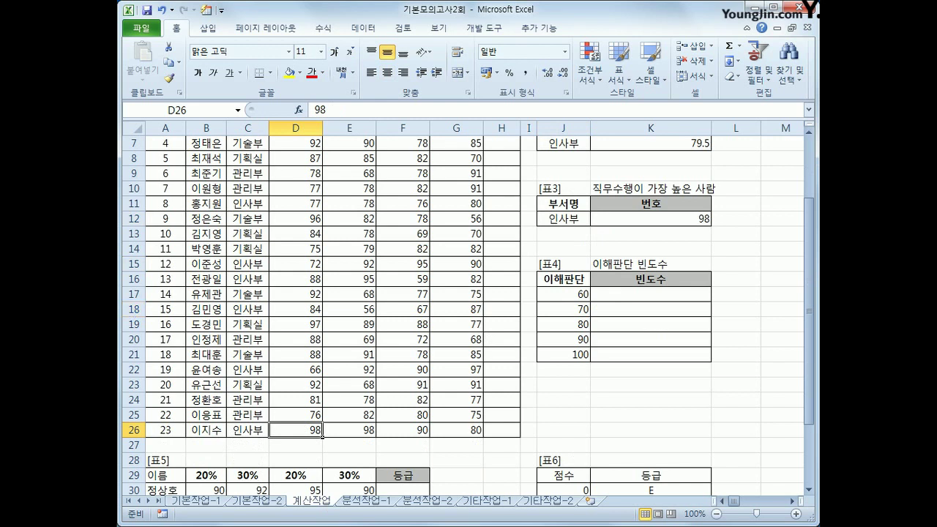
{"action": "left_click", "coordinate": [163, 435]}
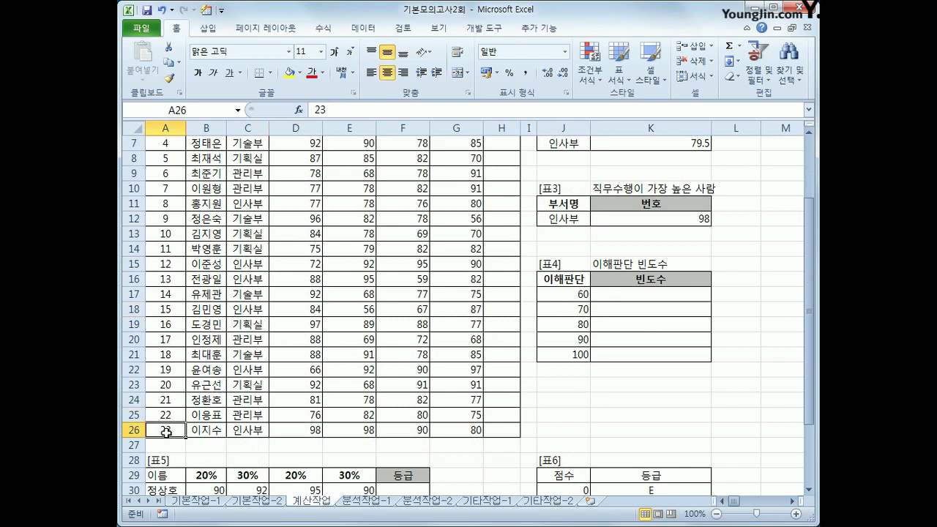
{"action": "left_click", "coordinate": [660, 218]}
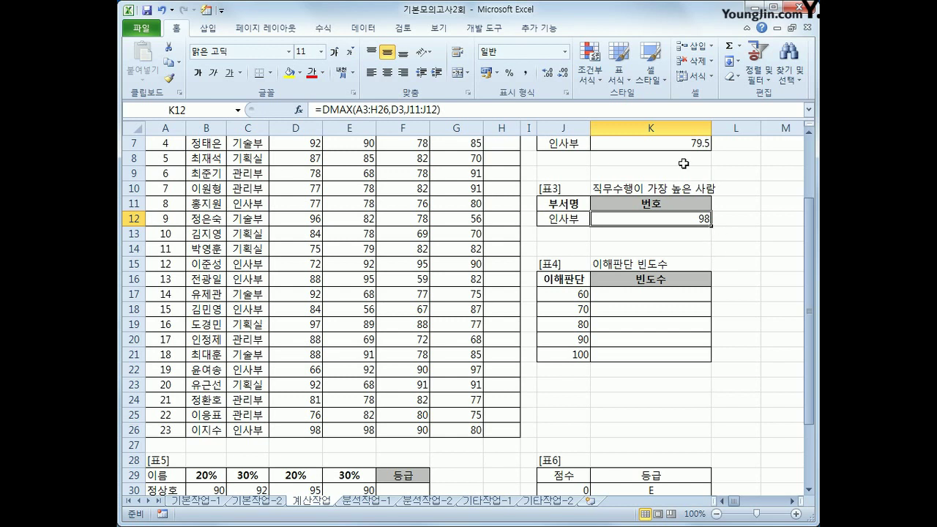
Wrap K12's DMAX formula inside MATCH as the lookup value.
{"action": "left_click", "coordinate": [319, 109]}
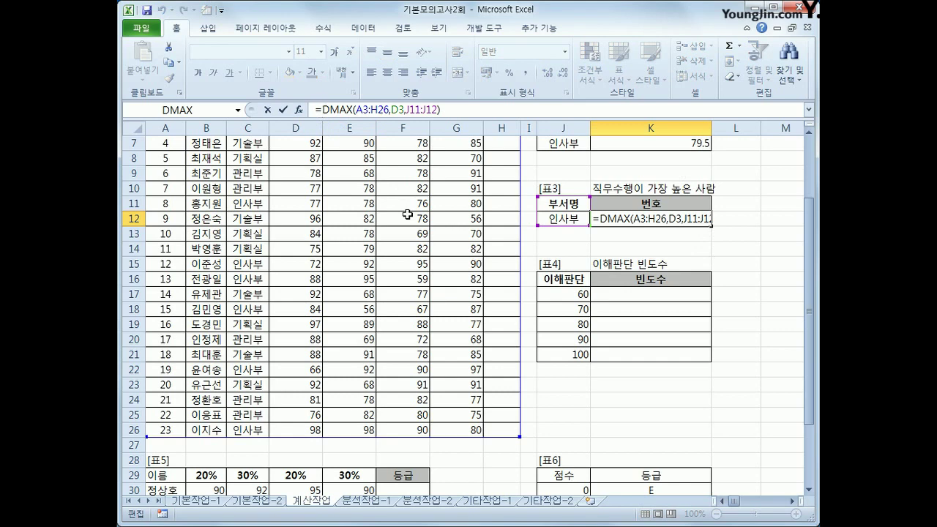
{"action": "type", "text": "mq"}
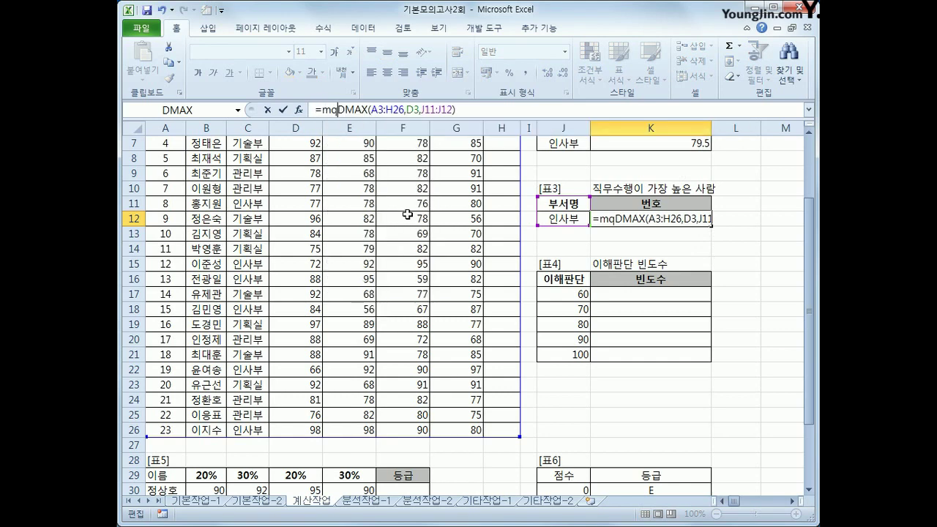
{"action": "key", "text": "BackSpace"}
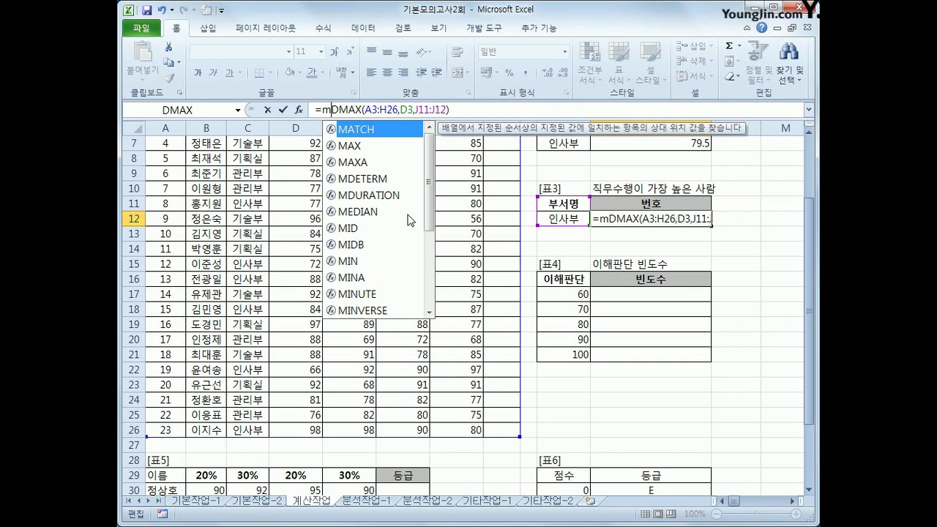
{"action": "key", "text": "Tab"}
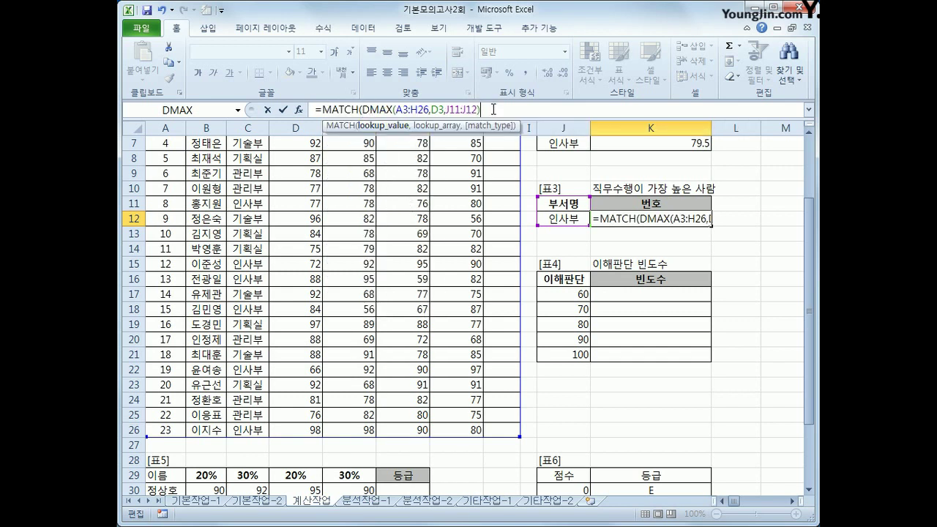
{"action": "type", "text": ",("}
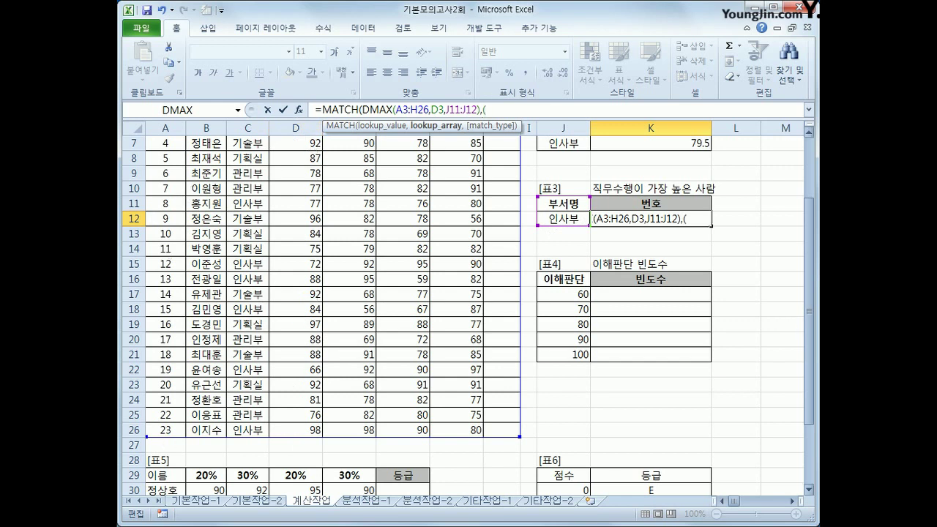
Add lookup array (C4:C26=J12)*D4:D26 with match type 0, entered as an array formula.
{"action": "left_click_drag", "start_coordinate": [813, 373], "coordinate": [811, 294]}
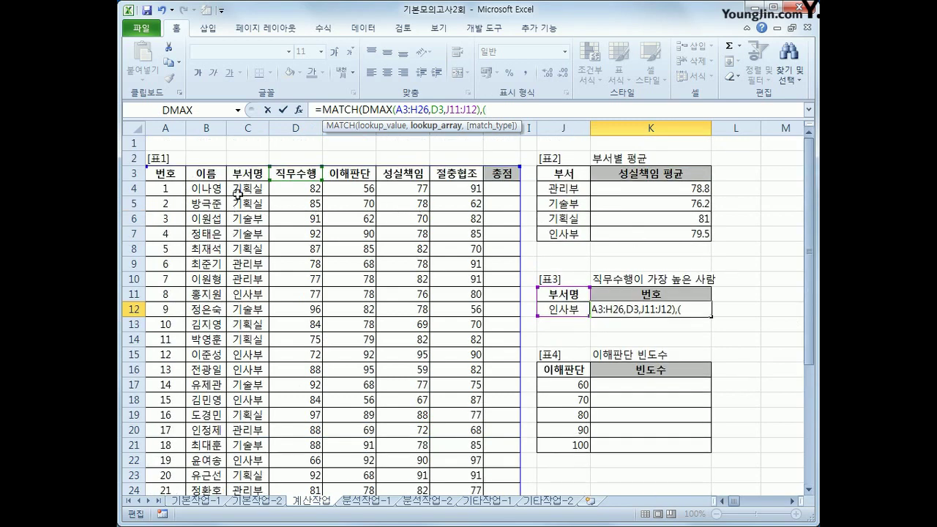
{"action": "left_click_drag", "start_coordinate": [240, 192], "coordinate": [250, 463]}
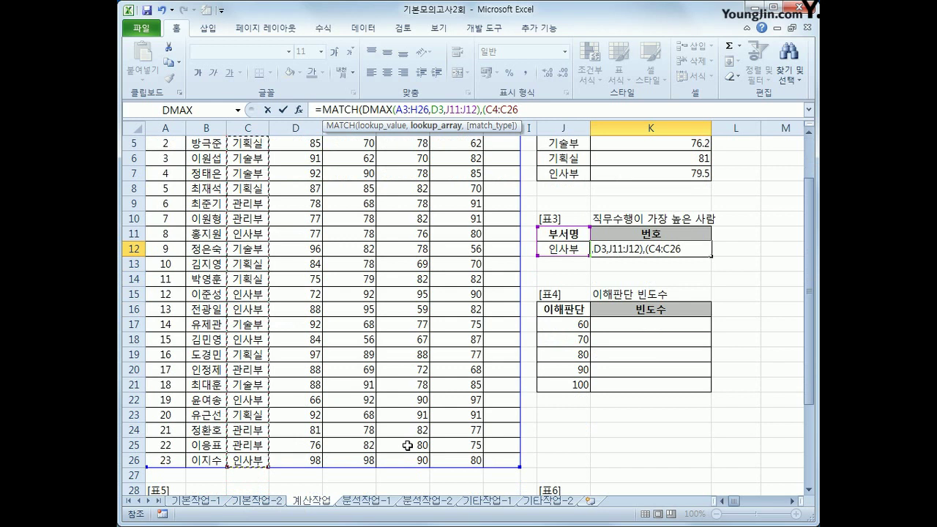
{"action": "type", "text": "="}
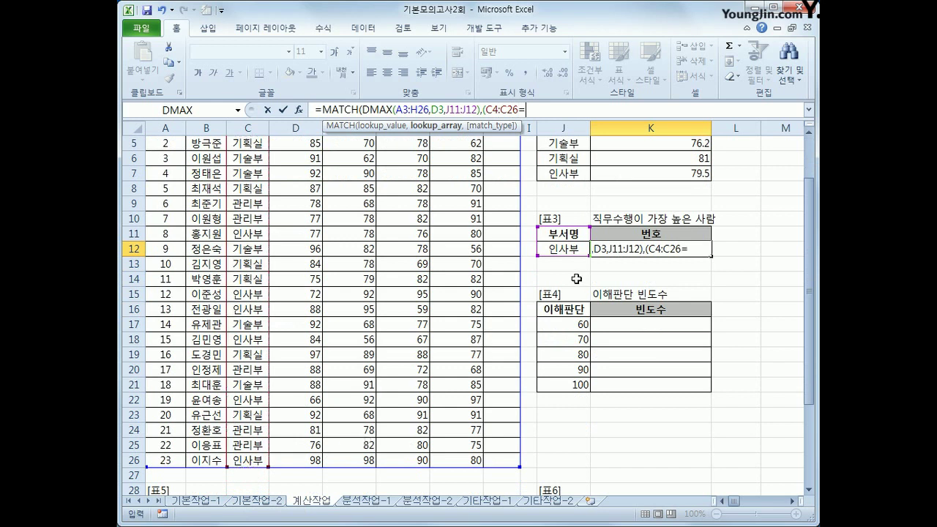
{"action": "left_click", "coordinate": [569, 249]}
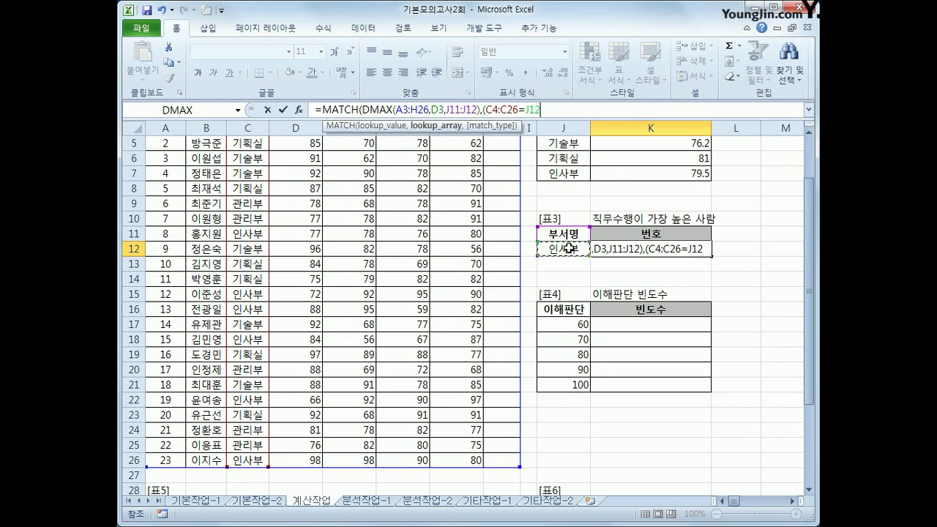
{"action": "type", "text": ")*"}
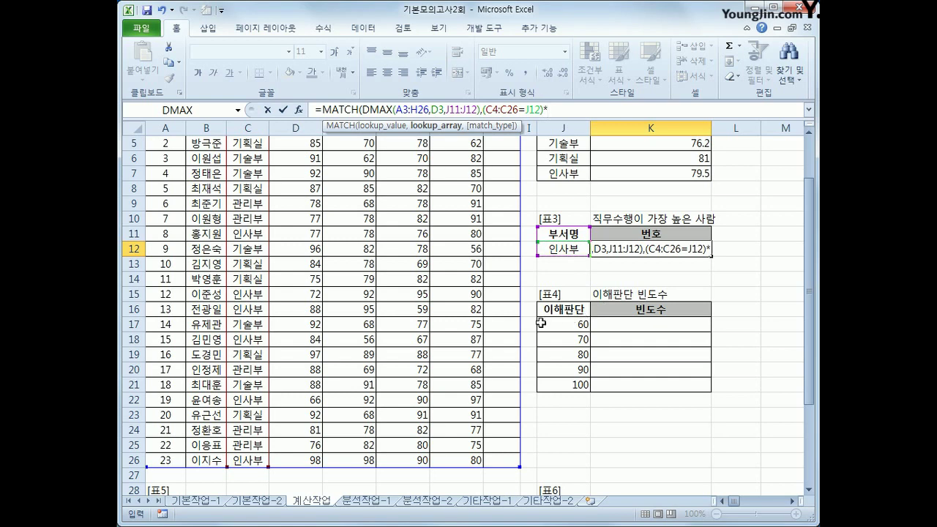
{"action": "scroll", "coordinate": [807, 268], "scroll_direction": "up", "scroll_amount": 2}
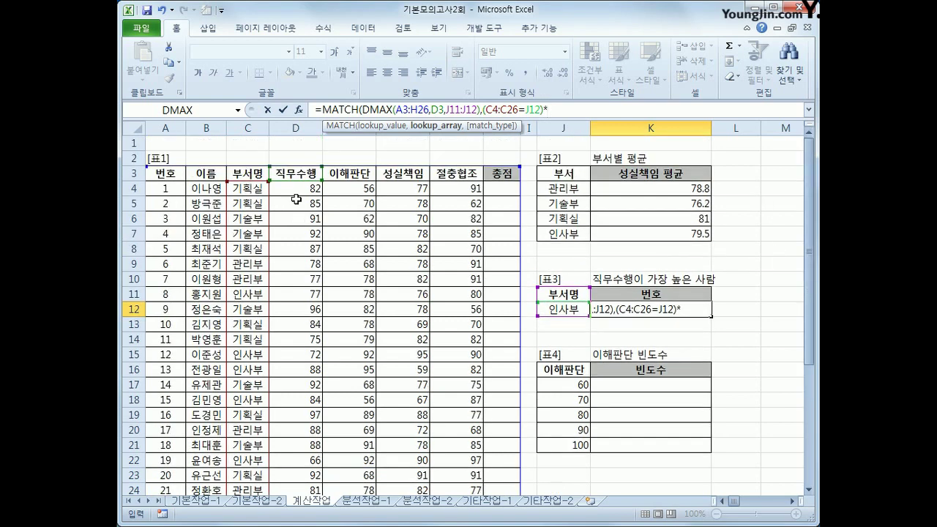
{"action": "left_click_drag", "start_coordinate": [296, 189], "coordinate": [298, 467]}
{"action": "type", "text": ",0"}
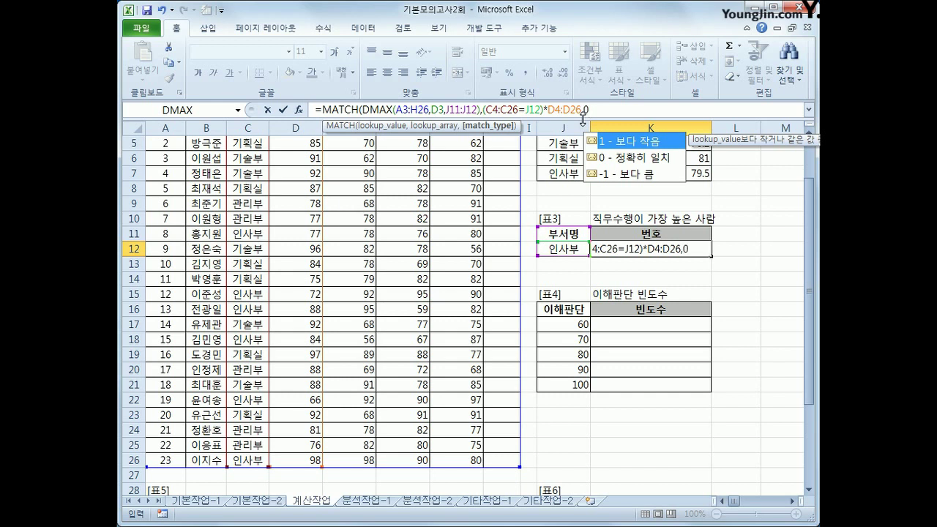
{"action": "type", "text": ")"}
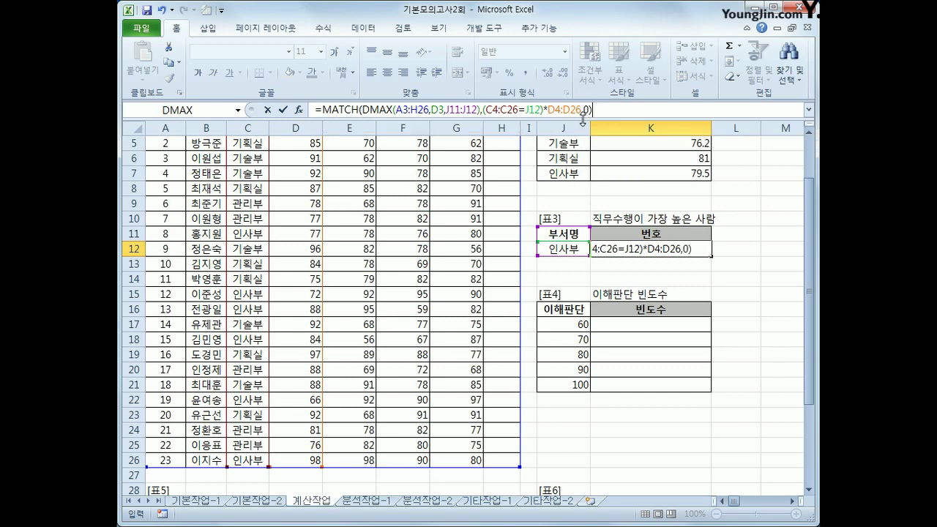
{"action": "key", "text": "ctrl+shift+Return"}
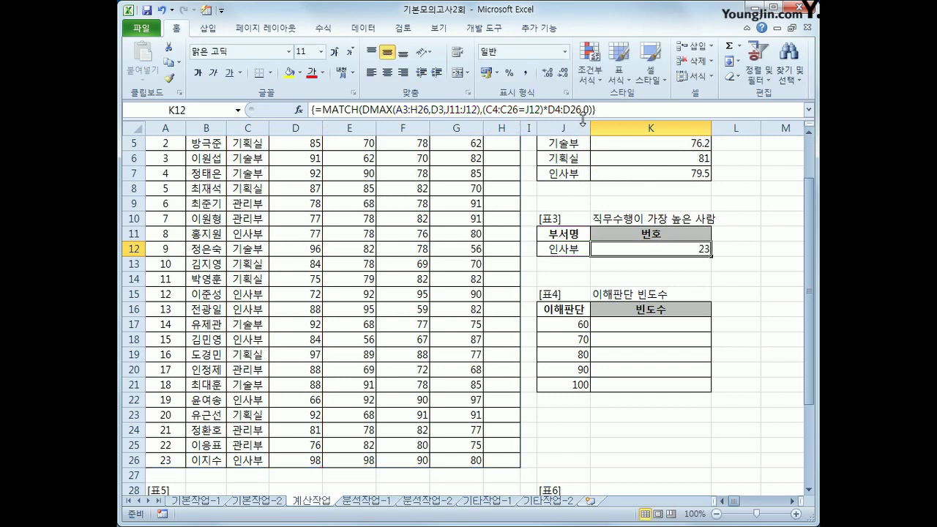
{"action": "left_click", "coordinate": [316, 458]}
{"action": "left_click", "coordinate": [256, 461]}
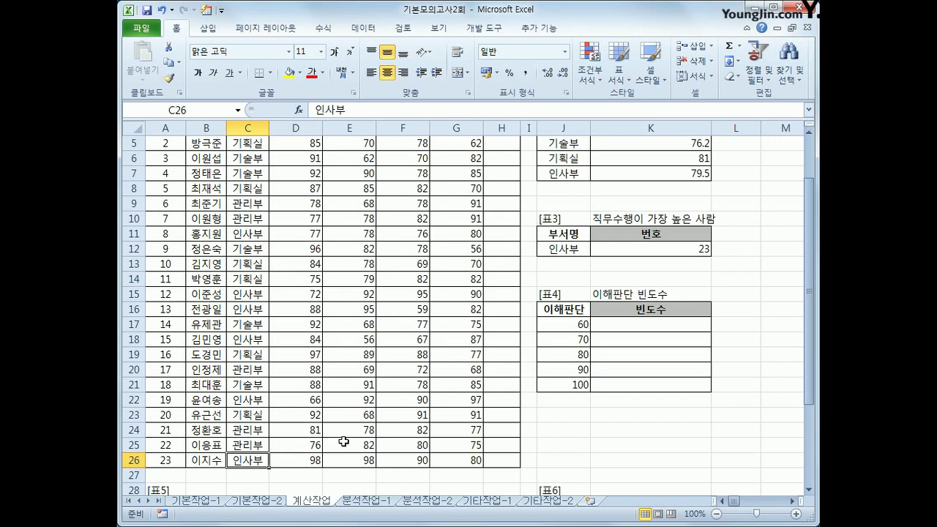
{"action": "left_click", "coordinate": [172, 459]}
{"action": "left_click", "coordinate": [675, 248]}
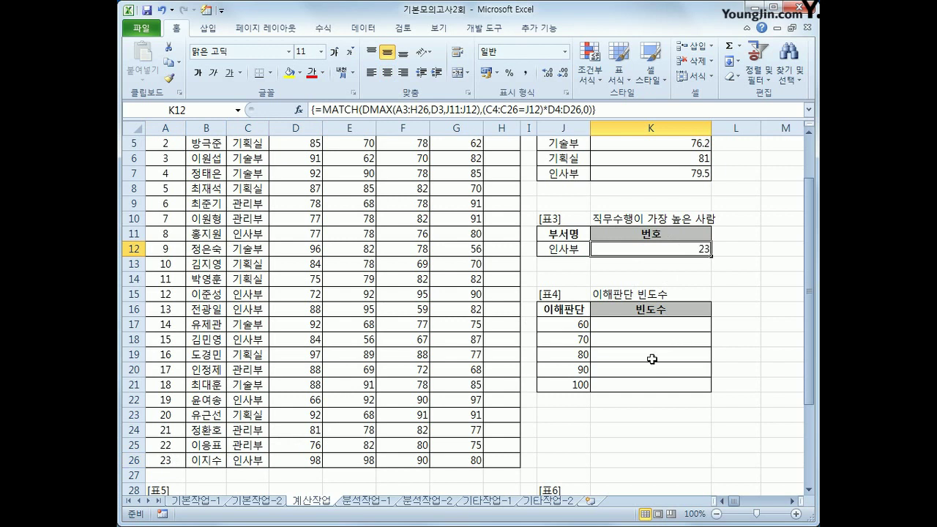
{"action": "left_click", "coordinate": [636, 326]}
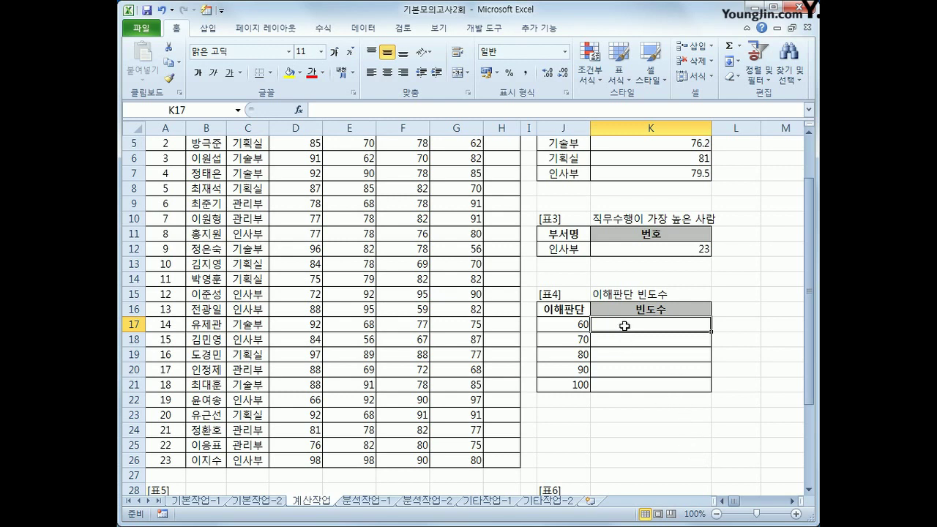
Enter {=FREQUENCY(E4:E26,J17:J21)} across K17:K21 as an array formula, giving 2, 6, 5, 5, 5.
{"action": "left_click_drag", "start_coordinate": [624, 325], "coordinate": [625, 382]}
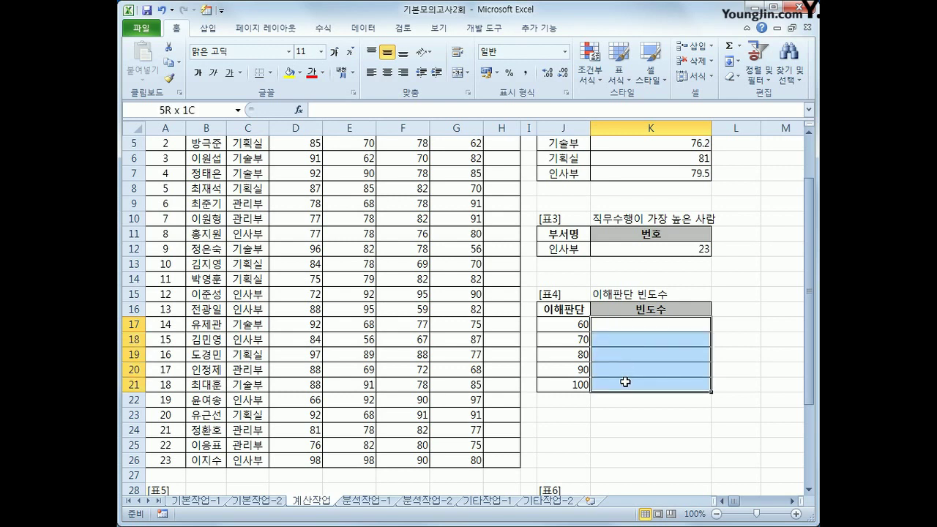
{"action": "left_click_drag", "start_coordinate": [625, 382], "coordinate": [625, 382]}
{"action": "type", "text": "=fr"}
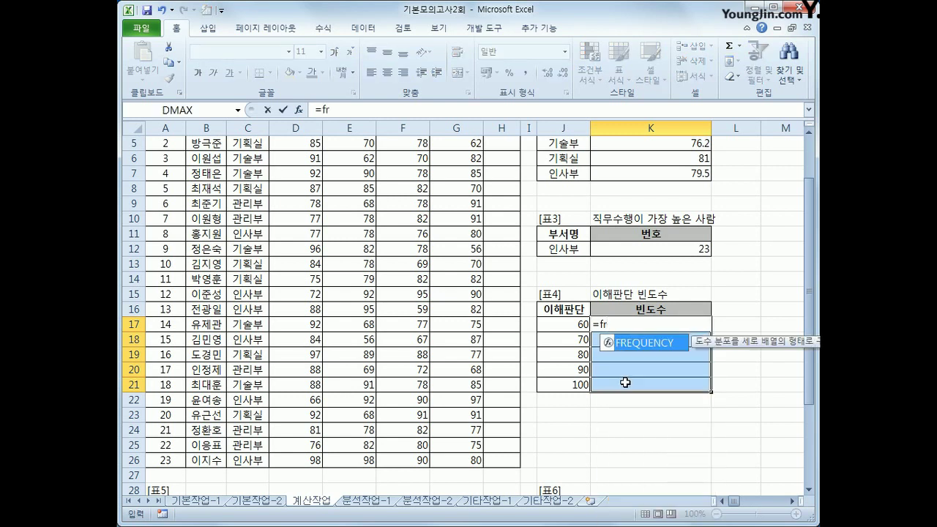
{"action": "key", "text": "Tab"}
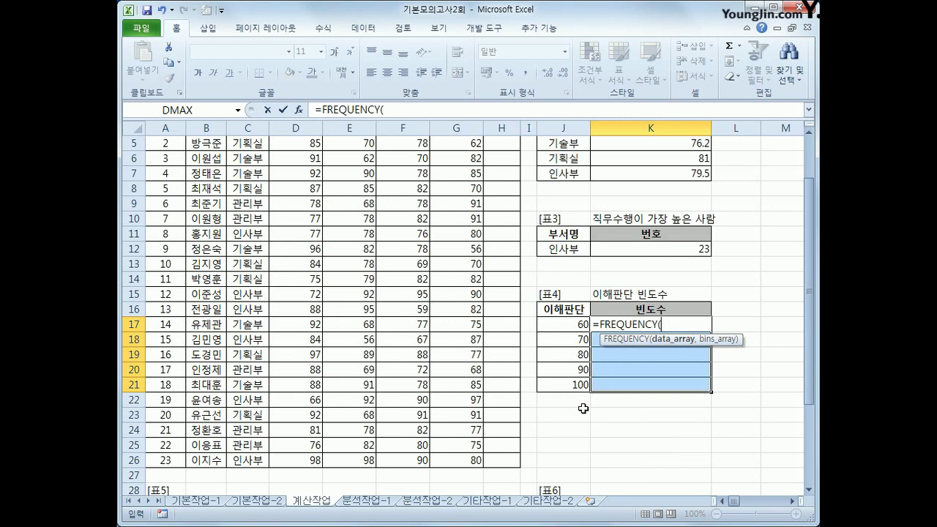
{"action": "scroll", "coordinate": [565, 370], "scroll_direction": "up", "scroll_amount": 2}
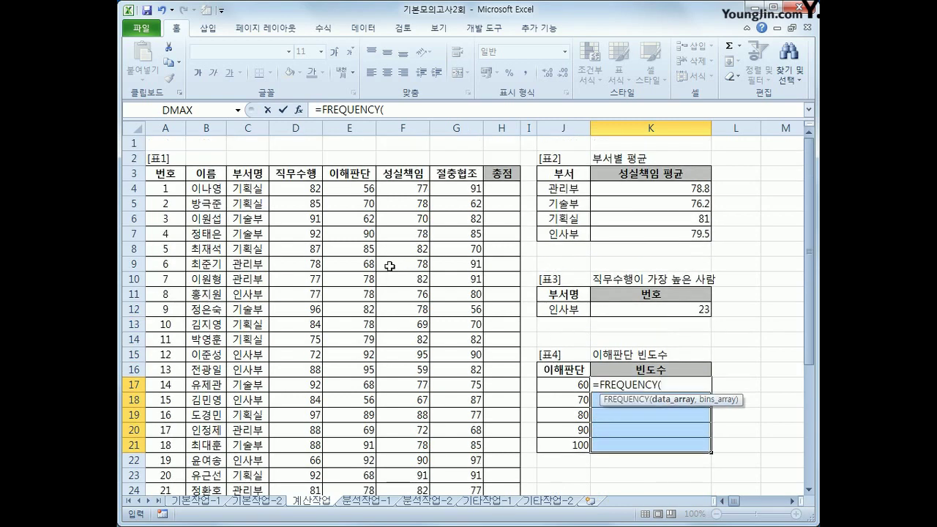
{"action": "left_click", "coordinate": [343, 191]}
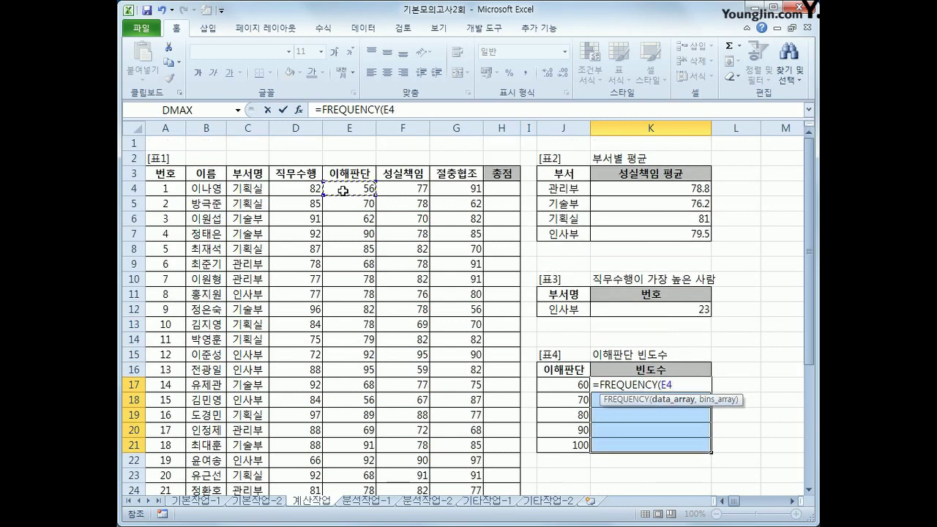
{"action": "left_click_drag", "start_coordinate": [342, 190], "coordinate": [363, 462]}
{"action": "type", "text": ","}
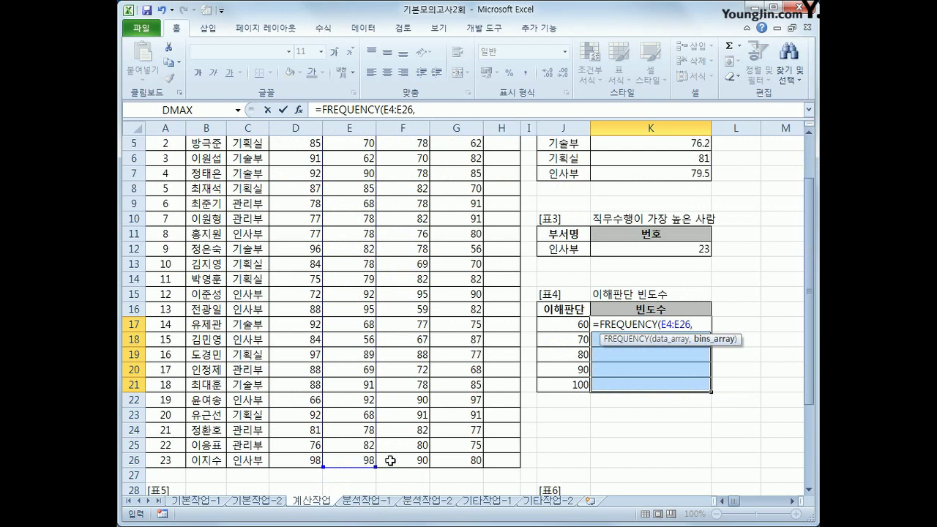
{"action": "left_click_drag", "start_coordinate": [562, 322], "coordinate": [561, 386]}
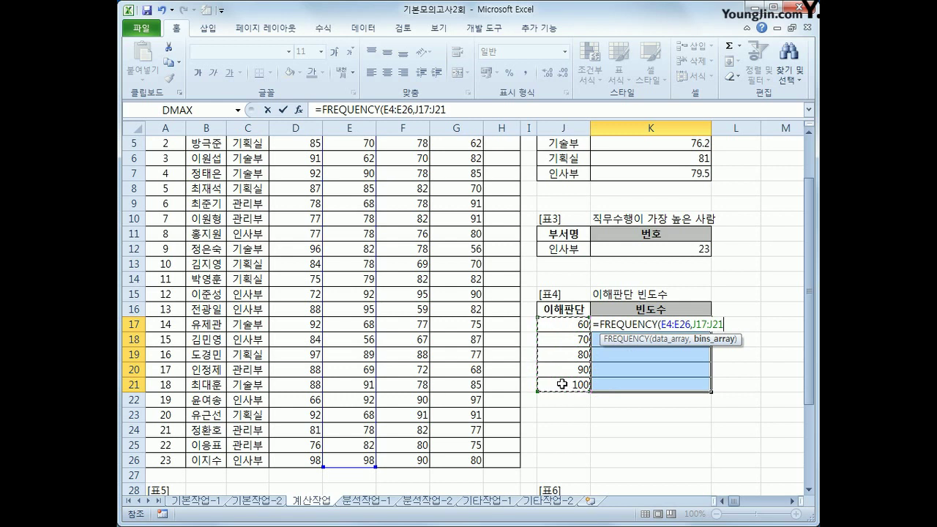
{"action": "type", "text": ")"}
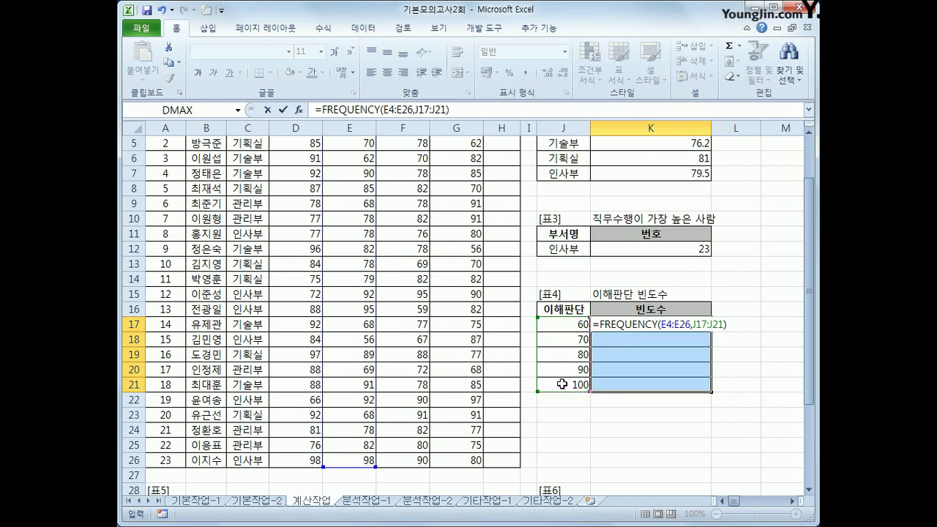
{"action": "key", "text": "ctrl+shift+Return"}
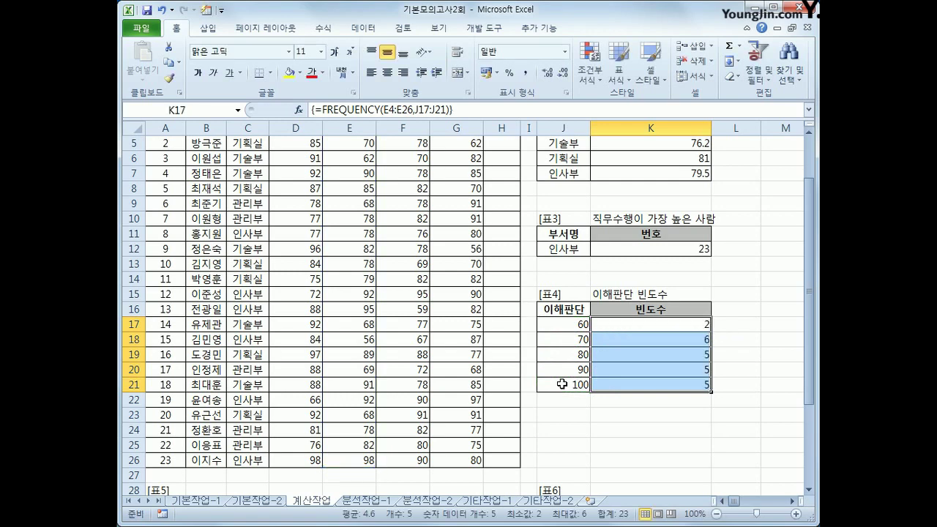
Wrap the K17:K21 FREQUENCY array in TEXT with format "0명", so the counts read 2명, 6명, 5명, 5명, 5명.
{"action": "left_click", "coordinate": [577, 327]}
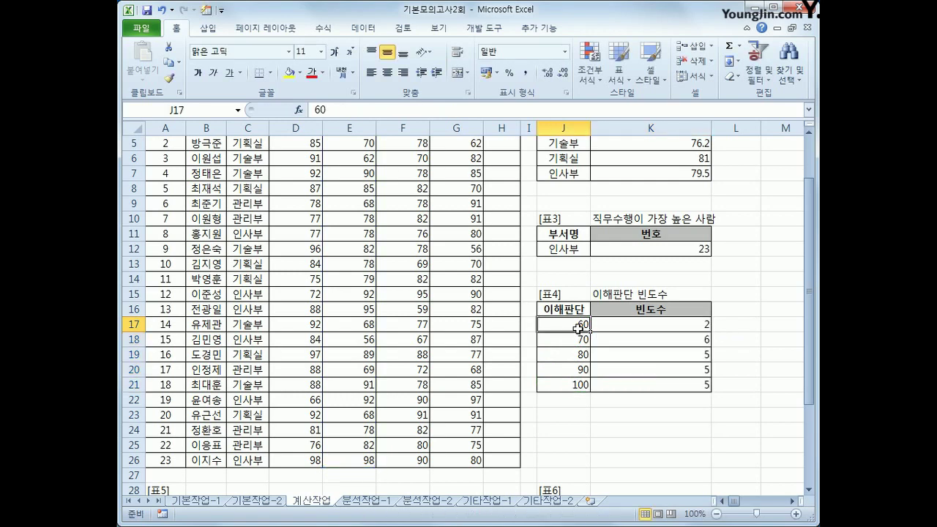
{"action": "scroll", "coordinate": [393, 365], "scroll_direction": "up", "scroll_amount": 1}
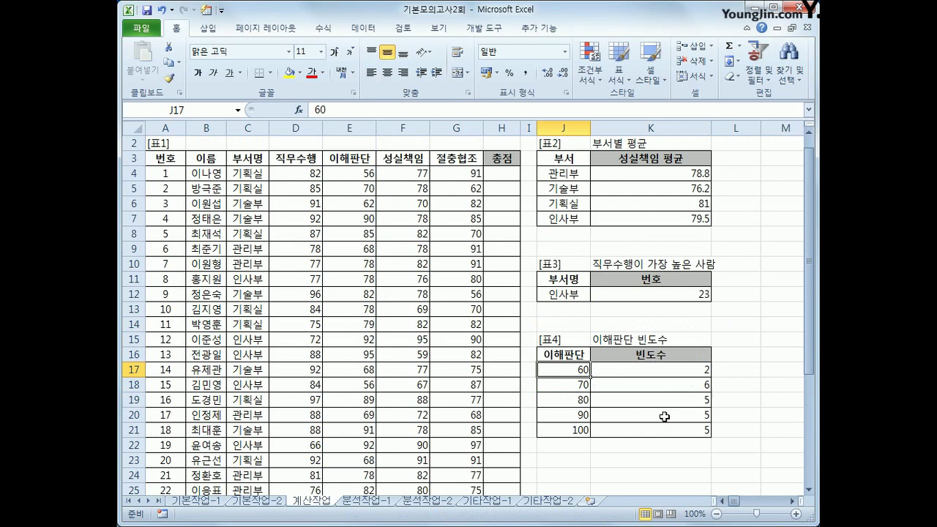
{"action": "left_click", "coordinate": [666, 372]}
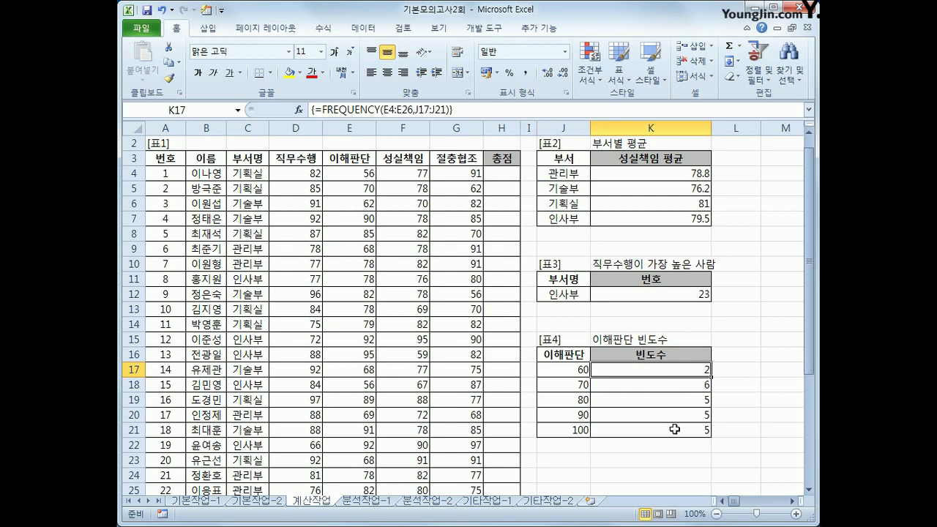
{"action": "left_click_drag", "start_coordinate": [663, 371], "coordinate": [661, 424]}
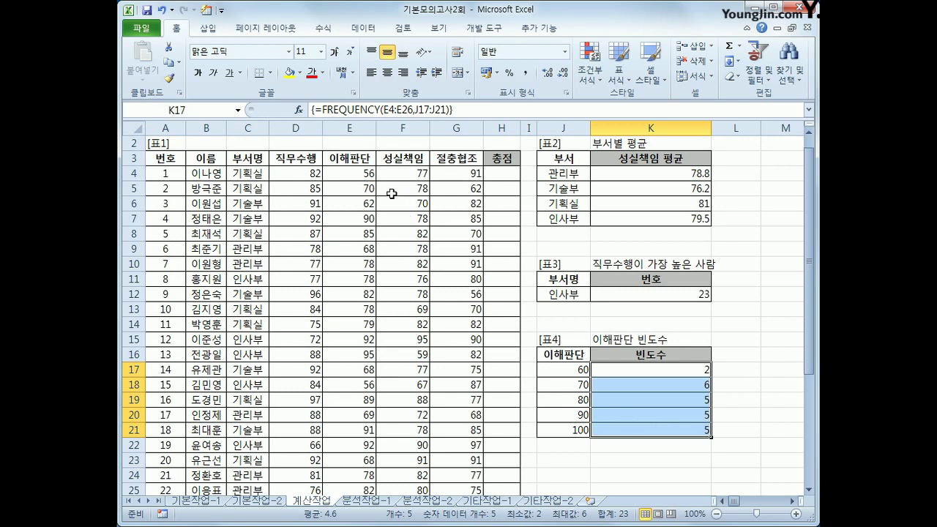
{"action": "left_click", "coordinate": [317, 111]}
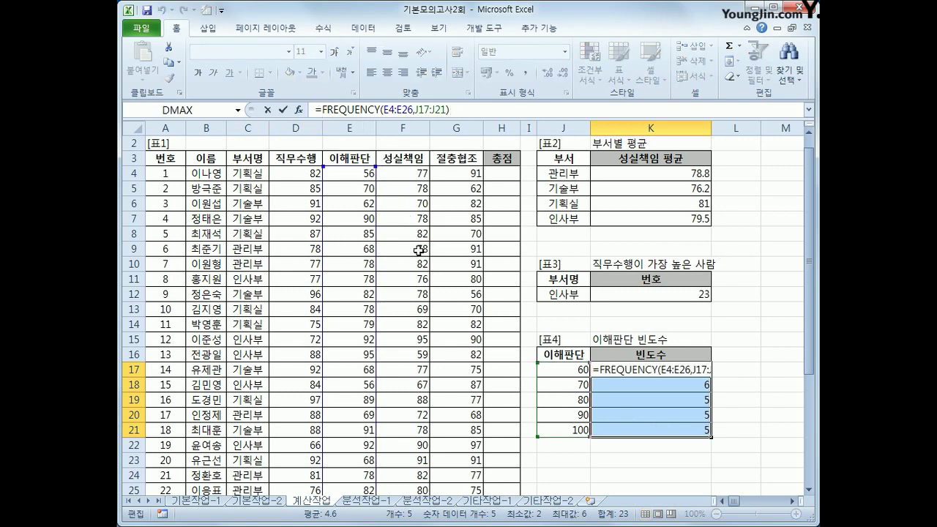
{"action": "type", "text": "tex"}
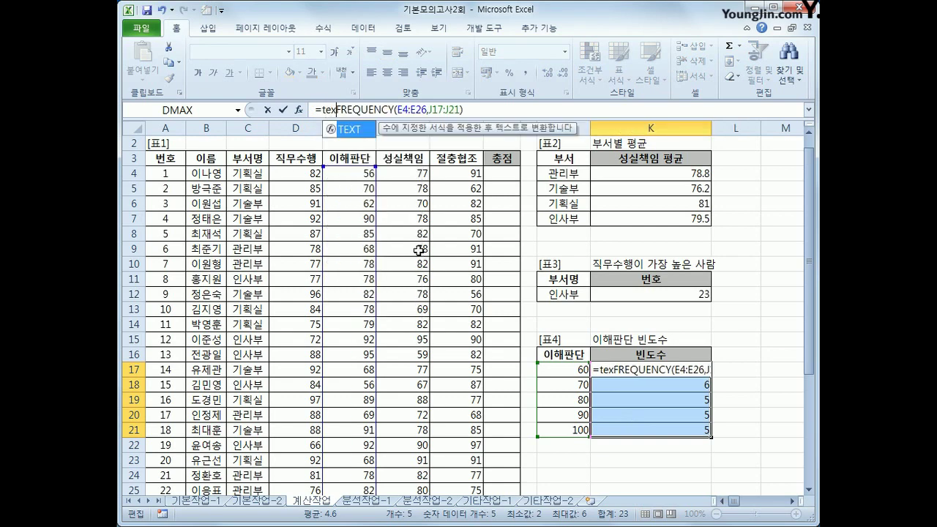
{"action": "key", "text": "Tab"}
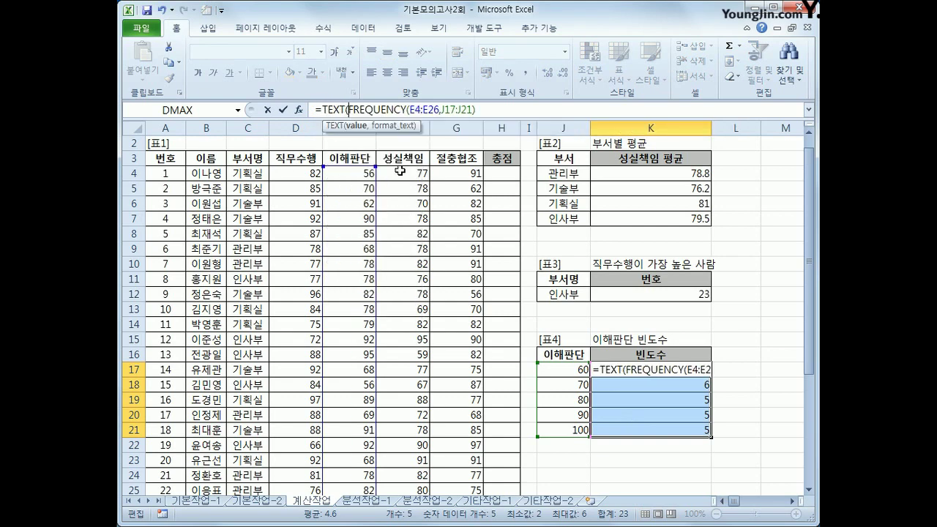
{"action": "left_click", "coordinate": [494, 114]}
{"action": "type", "text": ","}
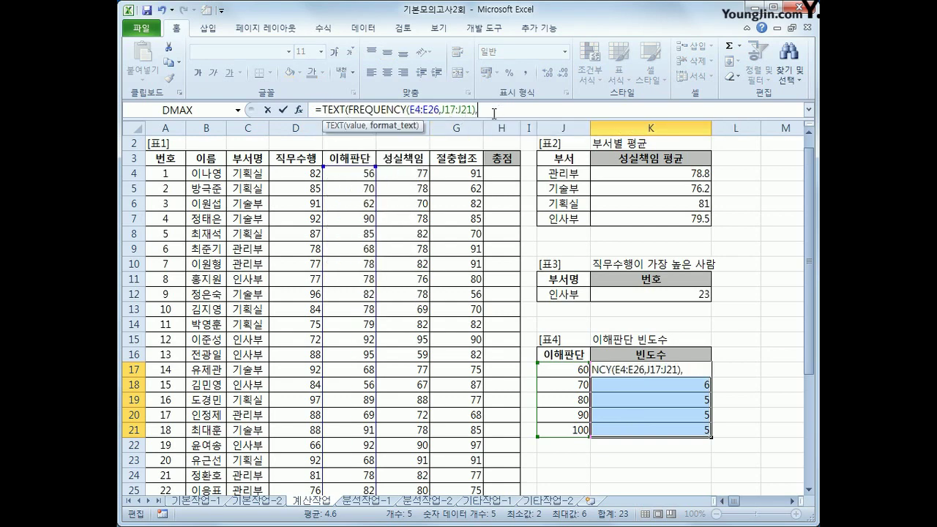
{"action": "type", "text": "\"0명\")"}
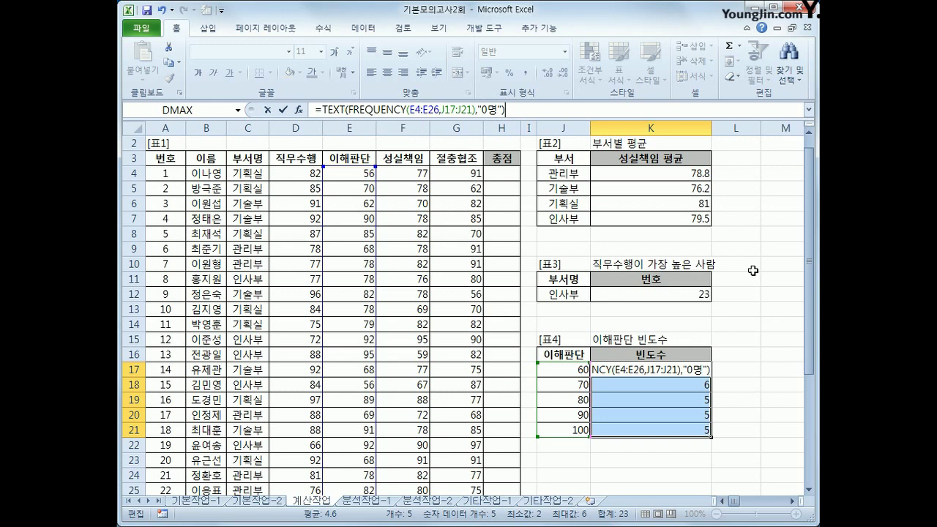
{"action": "key", "text": "ctrl+shift+Return"}
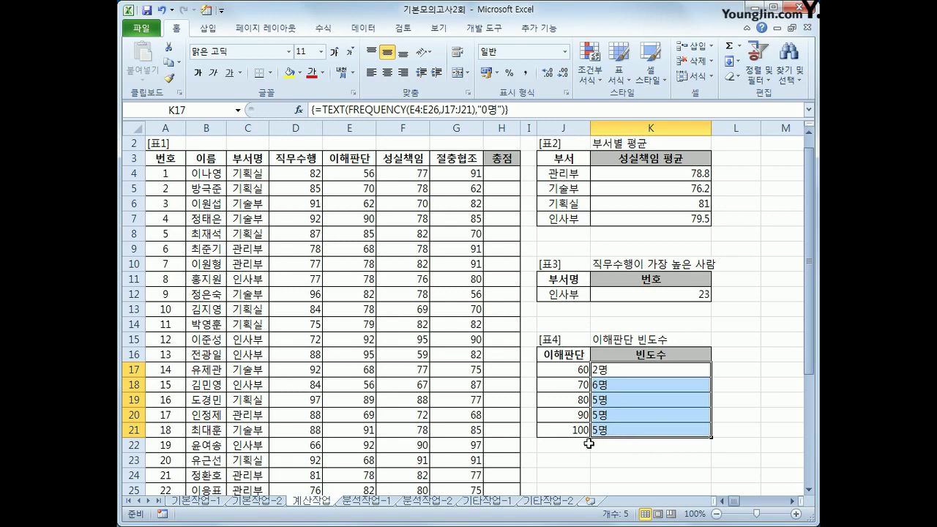
{"action": "scroll", "coordinate": [590, 431], "scroll_direction": "down", "scroll_amount": 4}
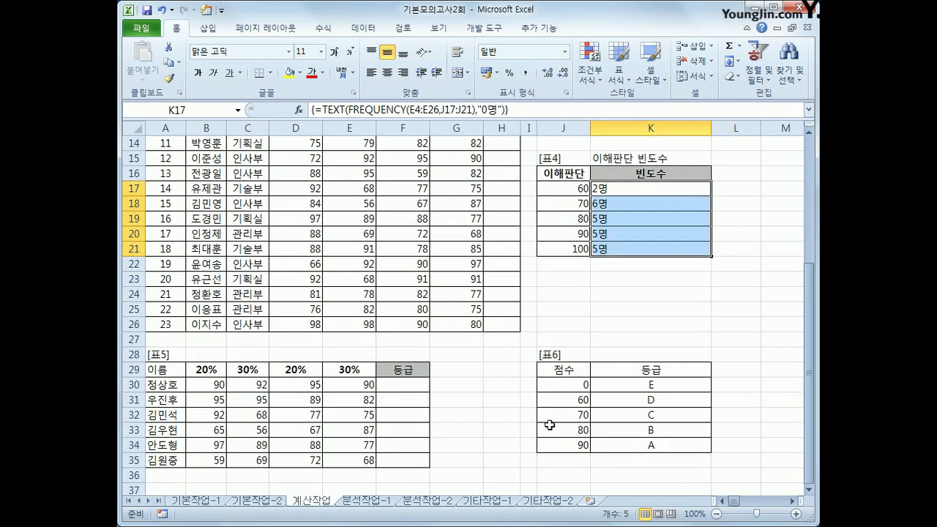
{"action": "left_click", "coordinate": [394, 385]}
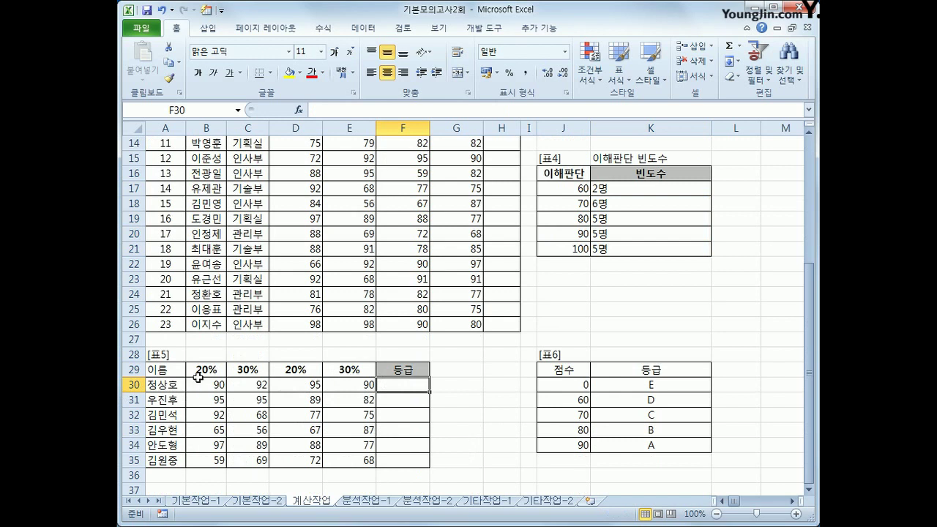
{"action": "left_click_drag", "start_coordinate": [202, 370], "coordinate": [338, 371]}
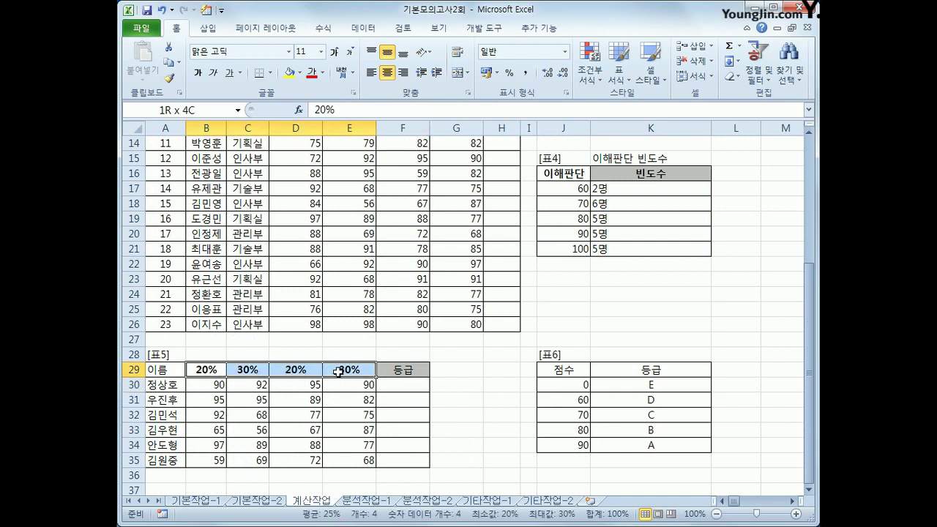
{"action": "left_click", "coordinate": [393, 386]}
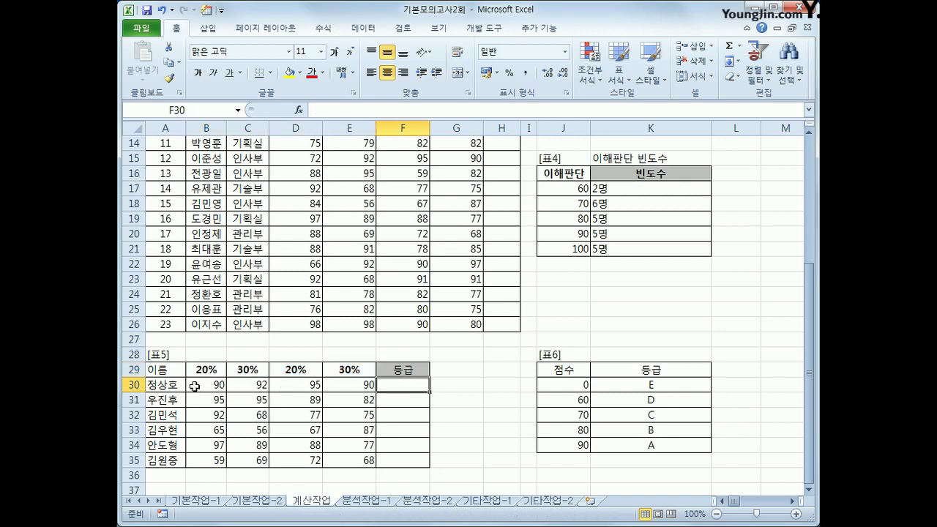
{"action": "left_click", "coordinate": [216, 386]}
{"action": "left_click", "coordinate": [290, 392]}
{"action": "left_click", "coordinate": [342, 383]}
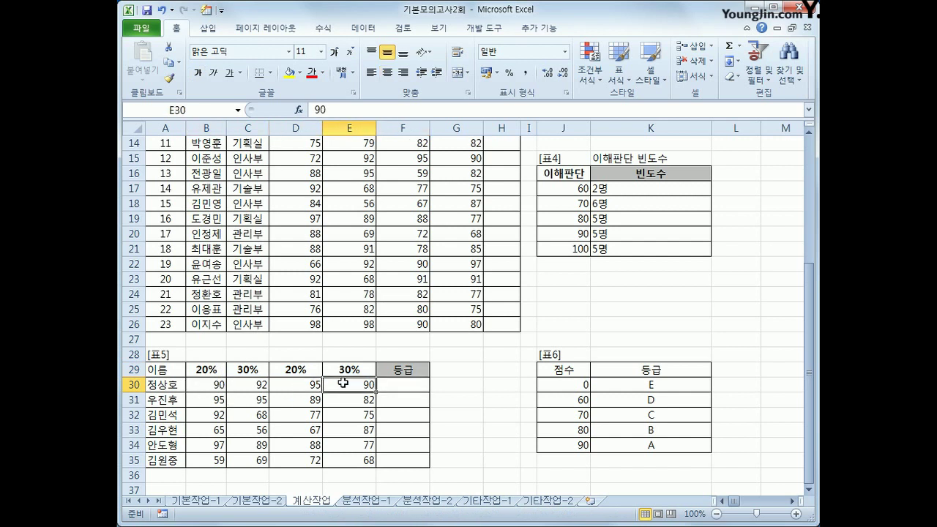
{"action": "left_click", "coordinate": [207, 370]}
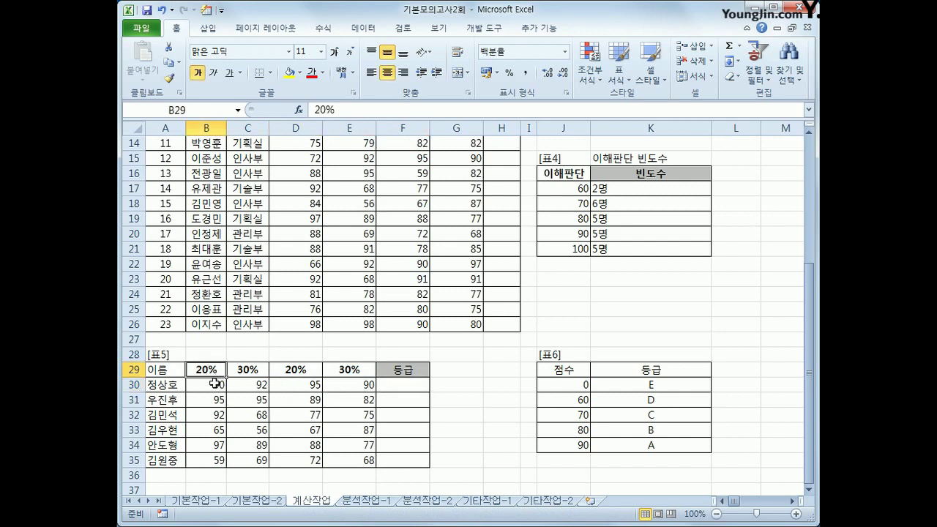
{"action": "left_click", "coordinate": [364, 389]}
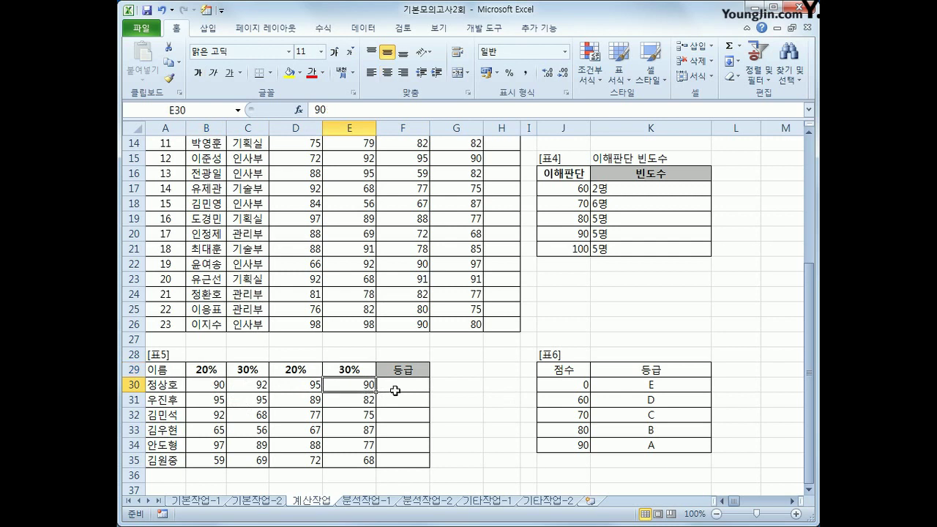
{"action": "left_click", "coordinate": [395, 388]}
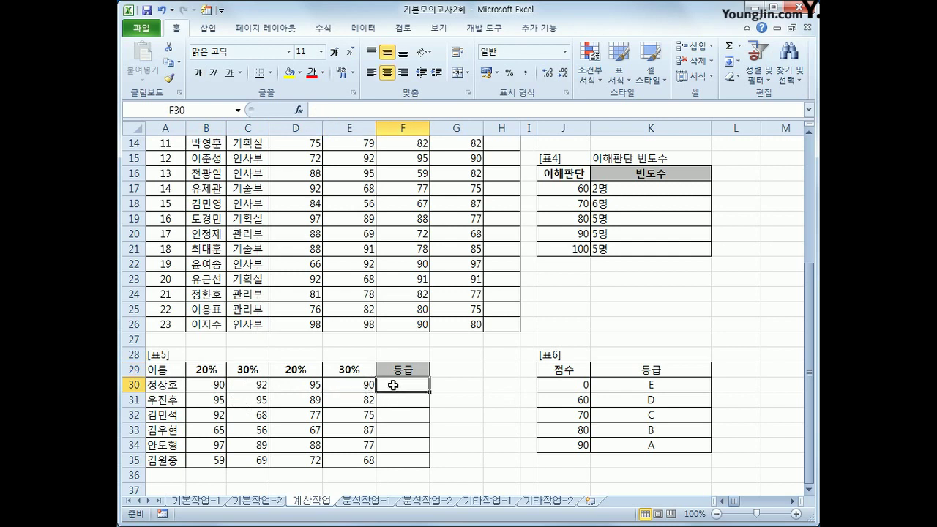
Enter =SUMPRODUCT(B30:E30,$B$29:$E$29) in F30 to compute the first weighted score.
{"action": "type", "text": "=s"}
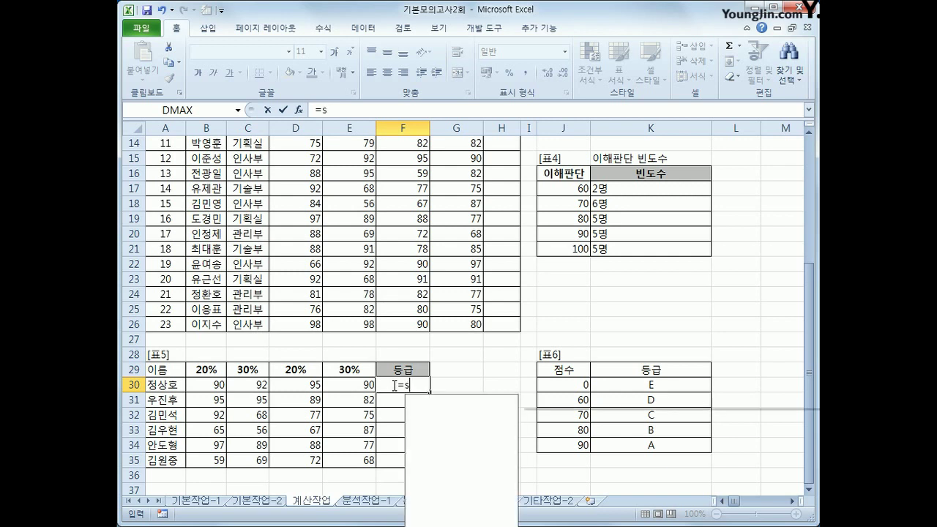
{"action": "type", "text": "um"}
{"action": "key", "text": "Down"}
{"action": "key", "text": "Down"}
{"action": "key", "text": "Down"}
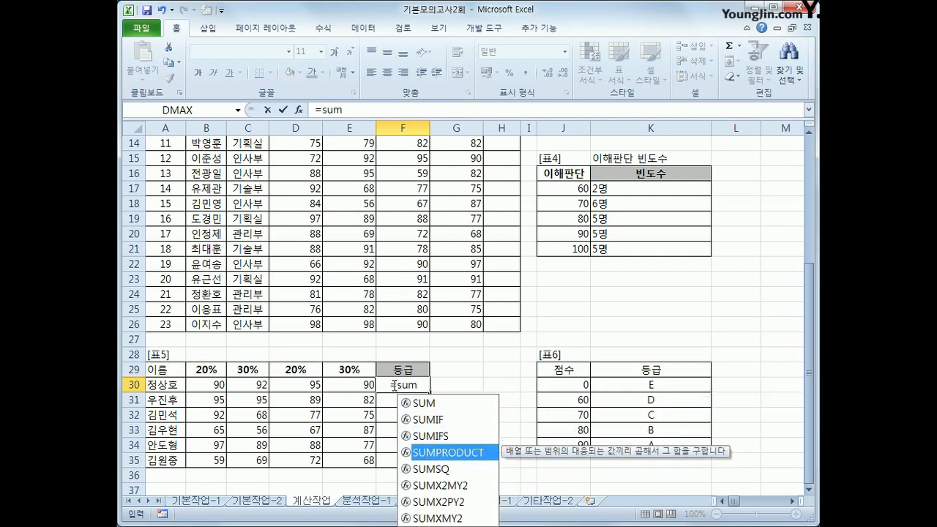
{"action": "key", "text": "Tab"}
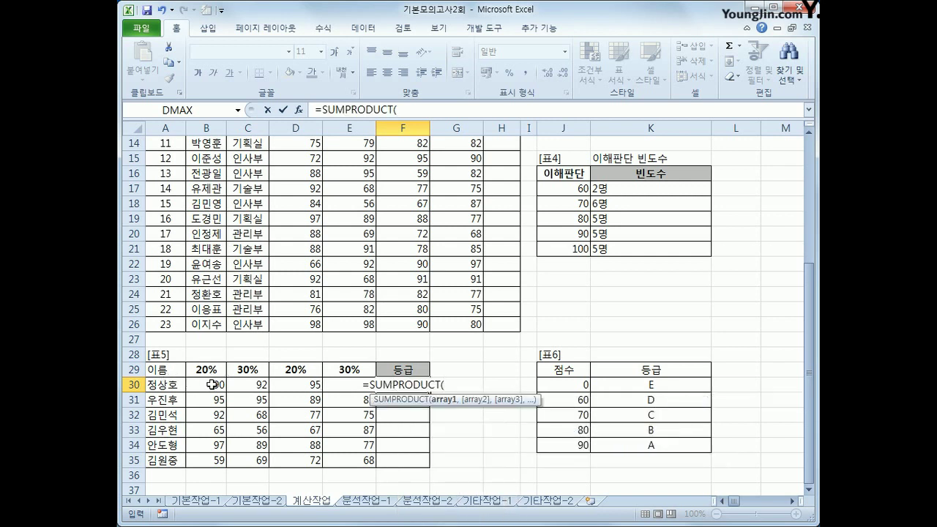
{"action": "left_click_drag", "start_coordinate": [212, 385], "coordinate": [328, 383]}
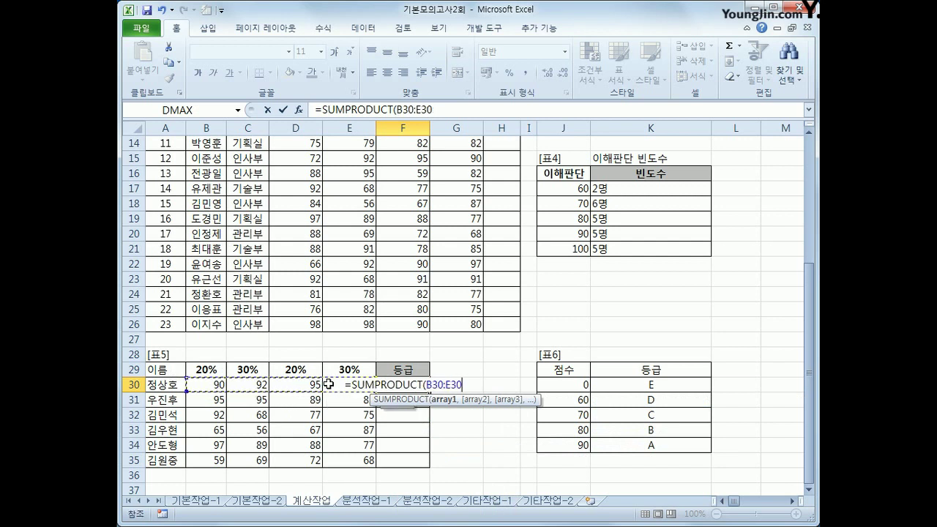
{"action": "type", "text": ","}
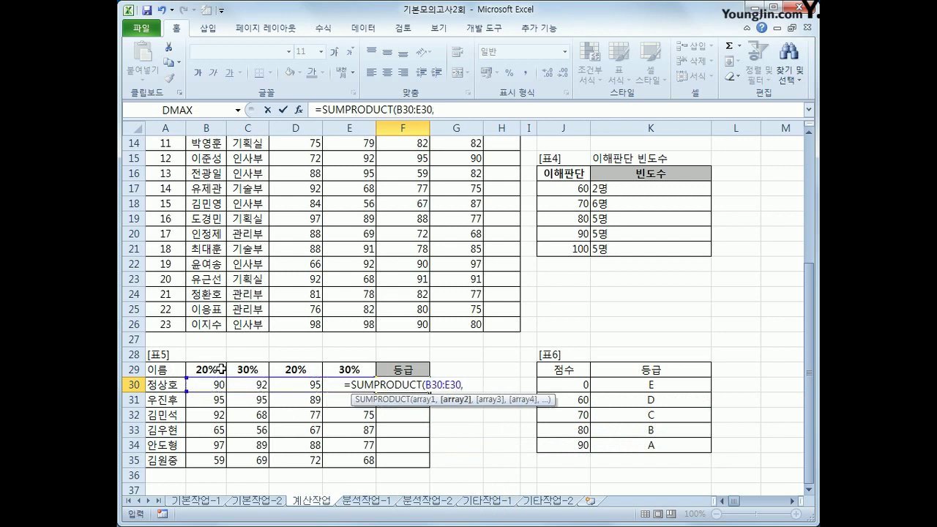
{"action": "left_click_drag", "start_coordinate": [221, 369], "coordinate": [324, 367]}
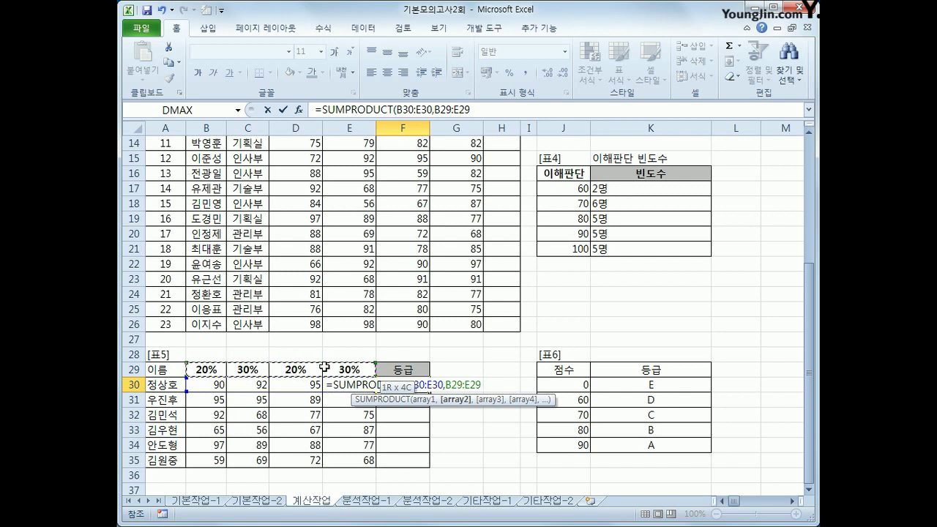
{"action": "key", "text": "F4"}
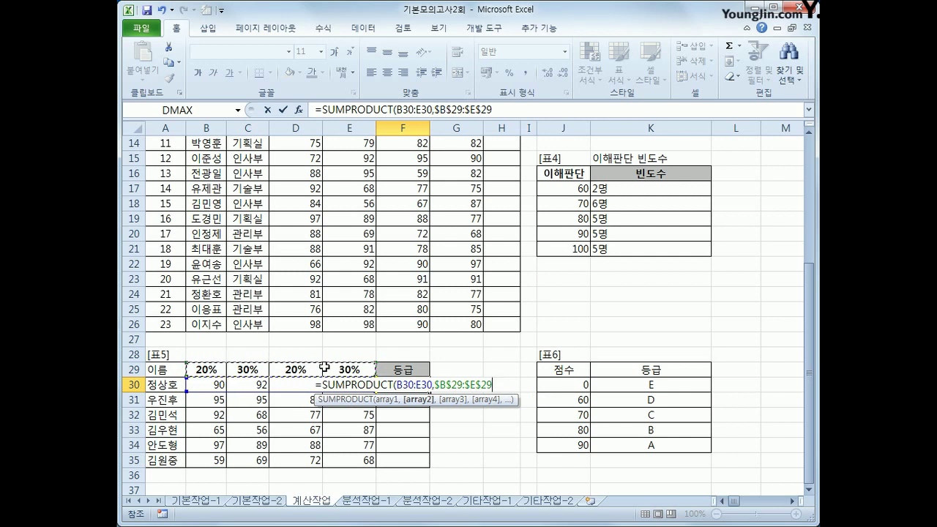
{"action": "type", "text": ")"}
{"action": "key", "text": "Return"}
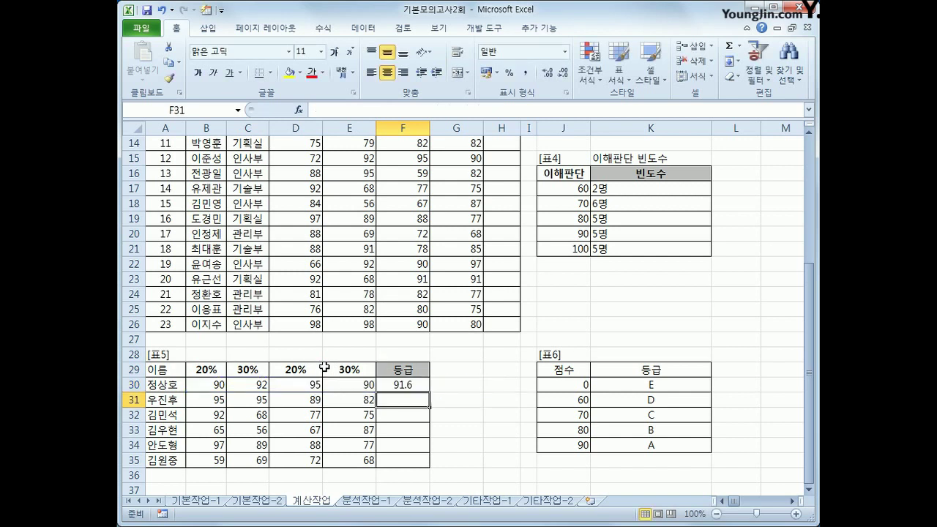
Fill the weighted-score formula down to F35 and check each copied formula.
{"action": "key", "text": "Up"}
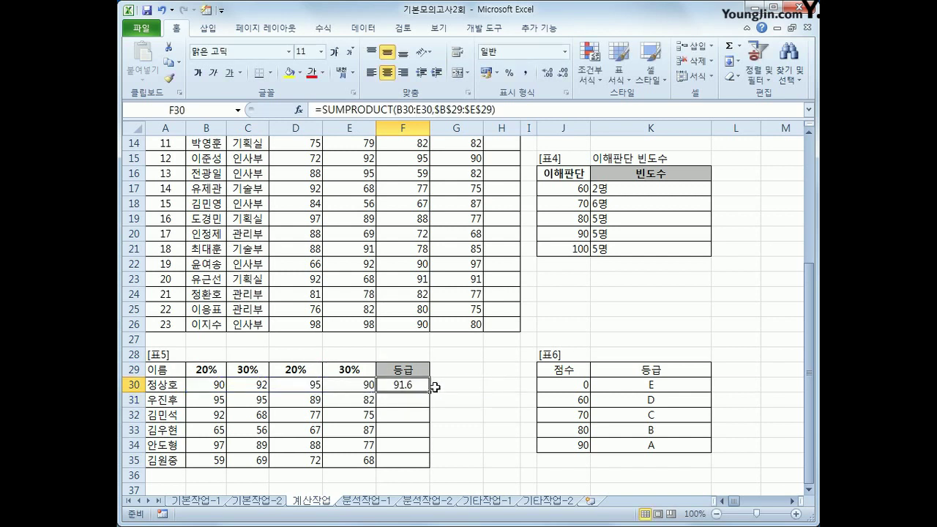
{"action": "left_click_drag", "start_coordinate": [429, 393], "coordinate": [423, 468]}
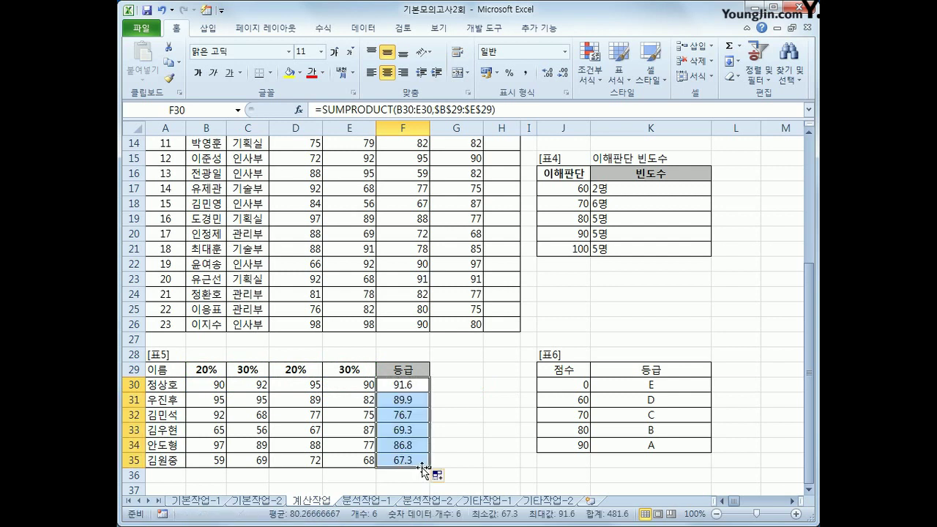
{"action": "left_click", "coordinate": [406, 402]}
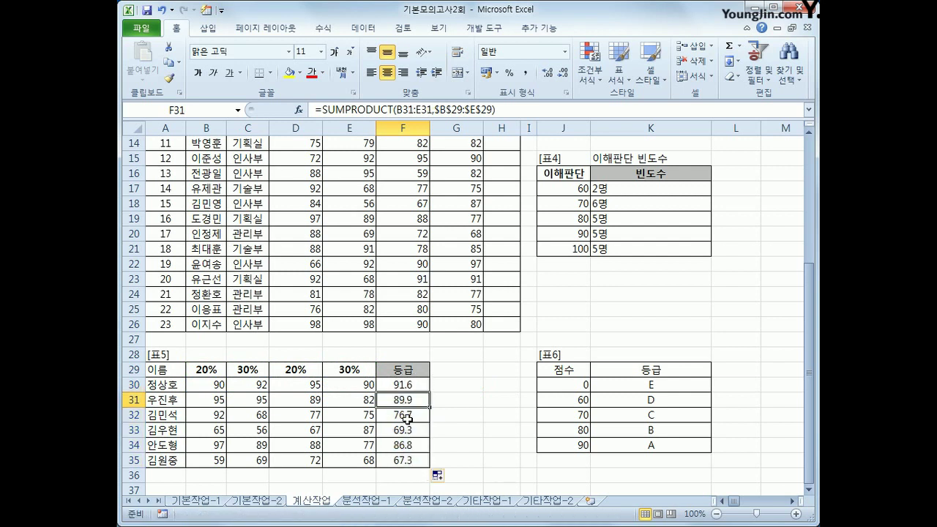
{"action": "left_click", "coordinate": [408, 415]}
{"action": "left_click", "coordinate": [410, 430]}
{"action": "left_click", "coordinate": [412, 445]}
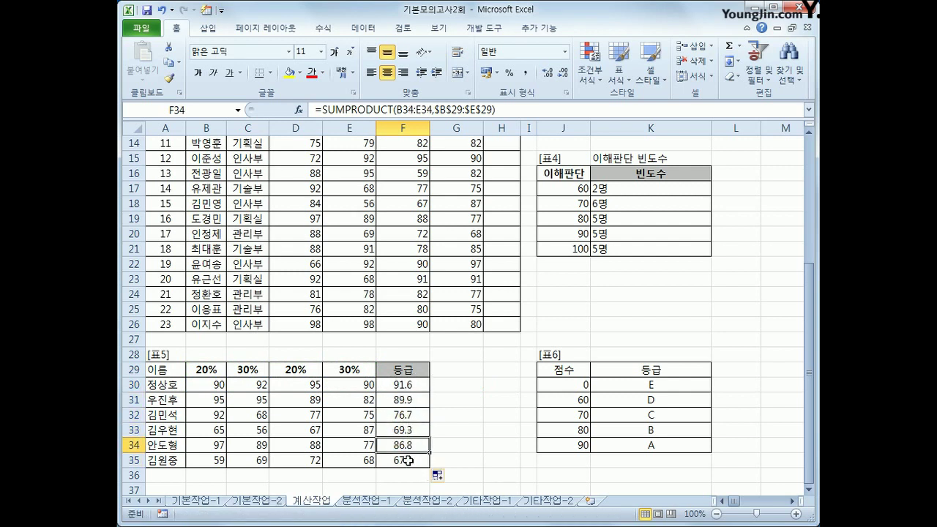
{"action": "left_click", "coordinate": [408, 461]}
{"action": "left_click", "coordinate": [407, 385]}
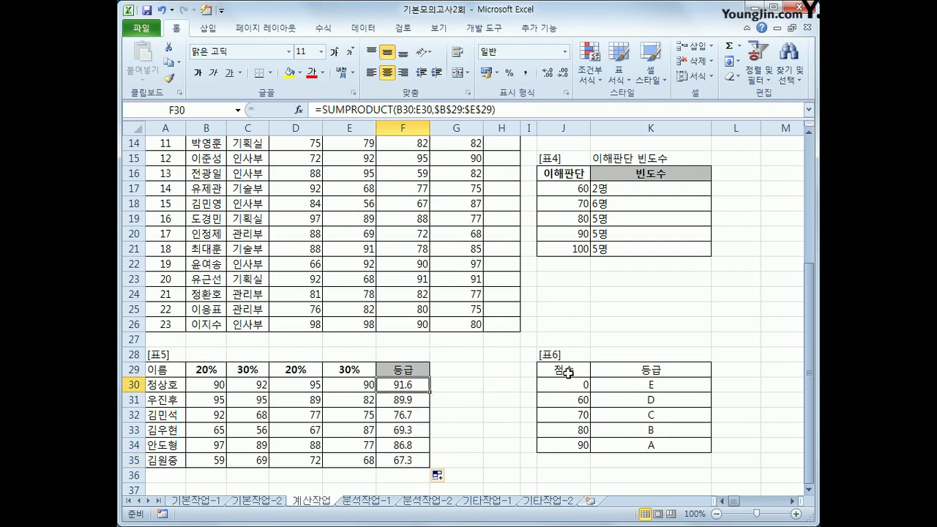
Wrap F30's SUMPRODUCT in VLOOKUP against the absolute grade table $J$30:$K$34, returning column 2.
{"action": "left_click_drag", "start_coordinate": [562, 372], "coordinate": [631, 439]}
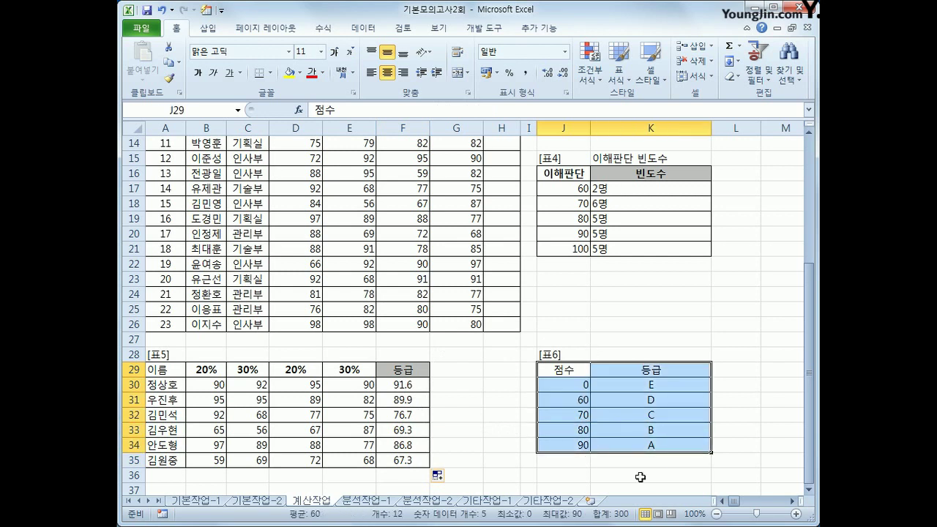
{"action": "left_click", "coordinate": [415, 389]}
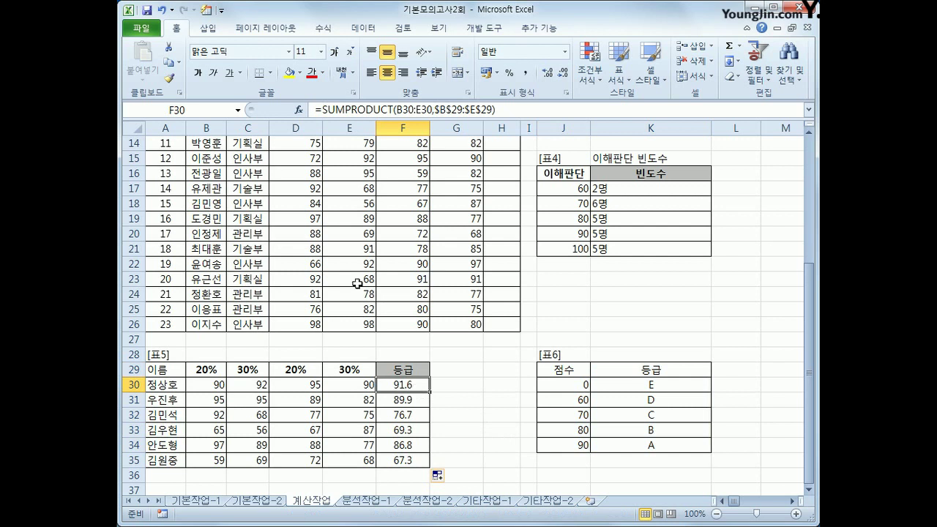
{"action": "left_click", "coordinate": [324, 110]}
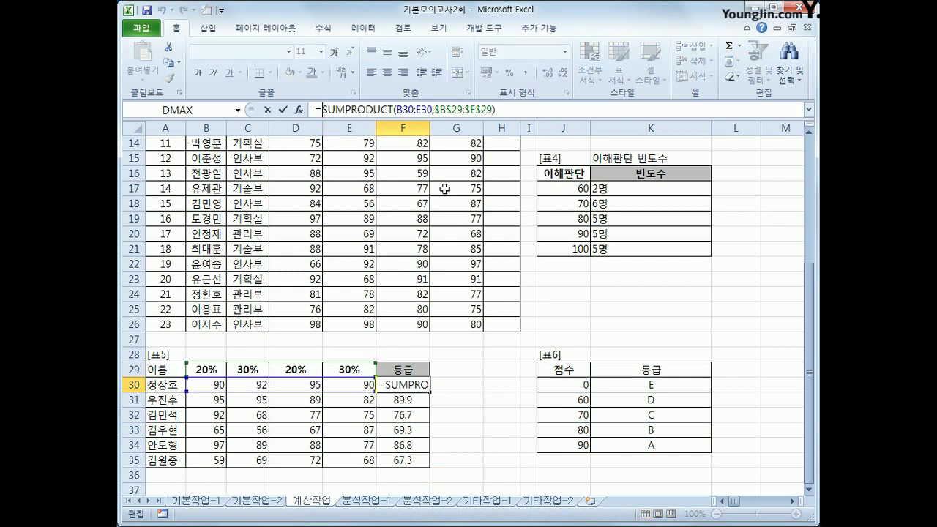
{"action": "type", "text": "VL"}
{"action": "key", "text": "Tab"}
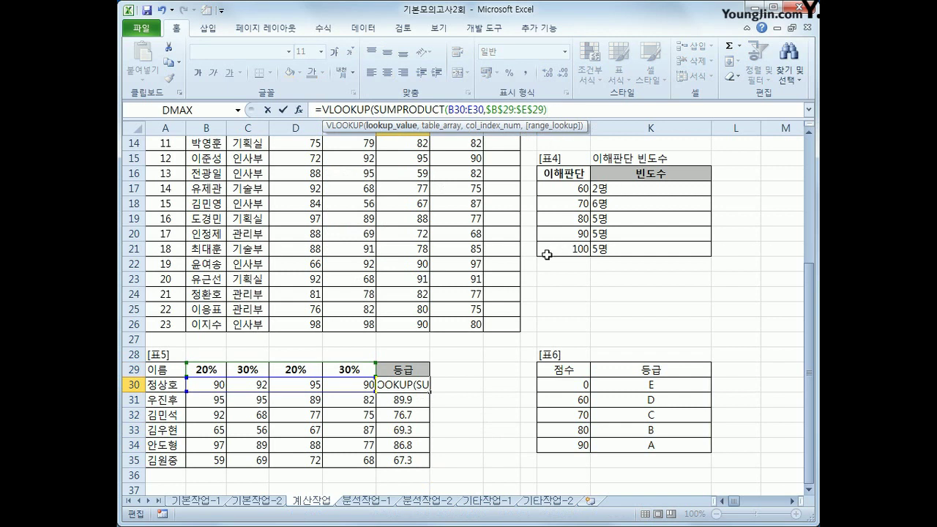
{"action": "type", "text": "),"}
{"action": "left_click_drag", "start_coordinate": [586, 384], "coordinate": [626, 442]}
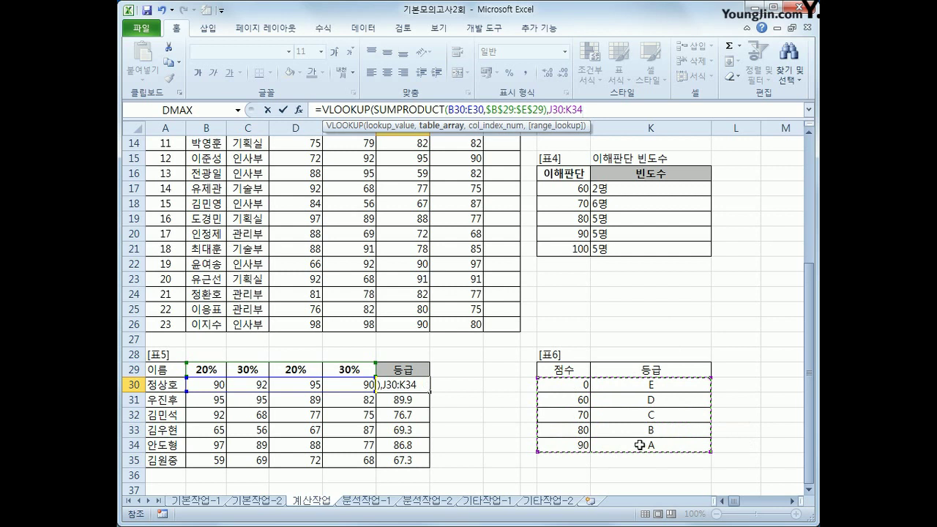
{"action": "key", "text": "F4"}
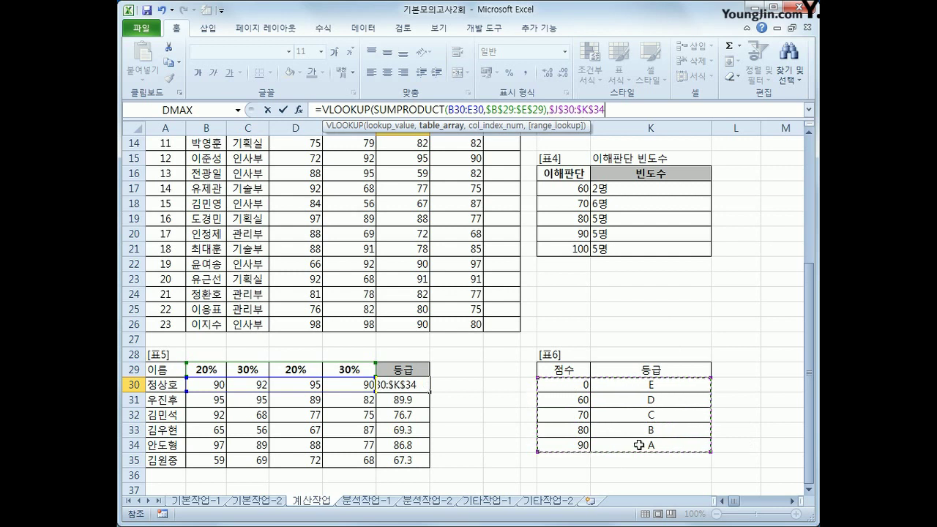
{"action": "type", "text": ","}
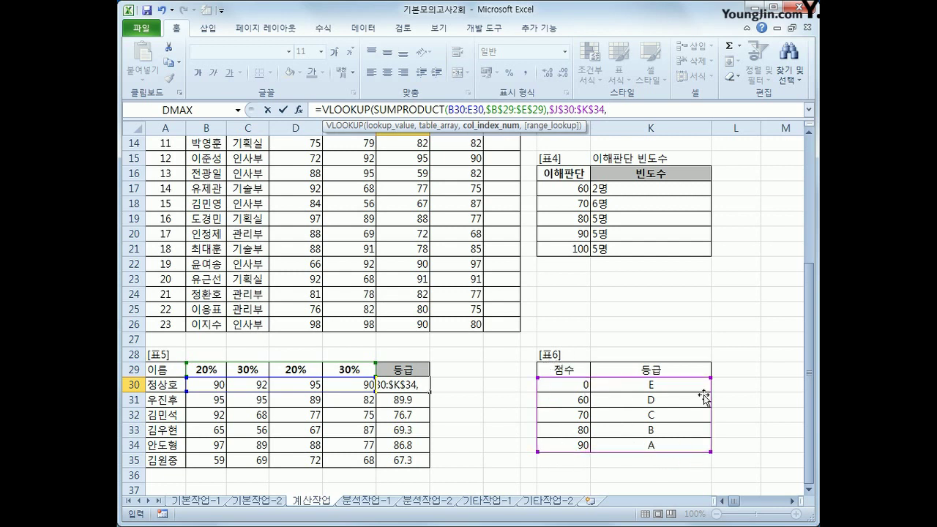
{"action": "type", "text": "2"}
{"action": "key", "text": "Return"}
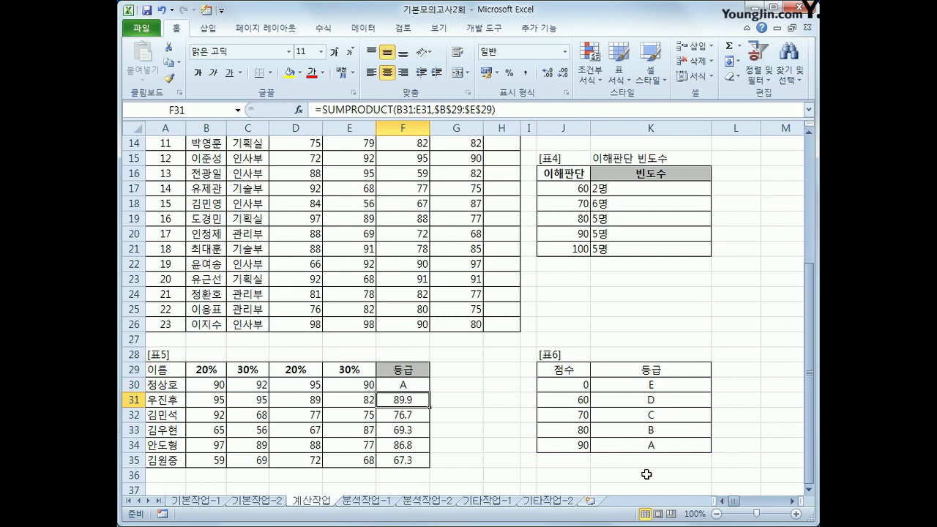
Copy the grade formula down to F35, giving A, B, C, D, B, D.
{"action": "left_click", "coordinate": [391, 385]}
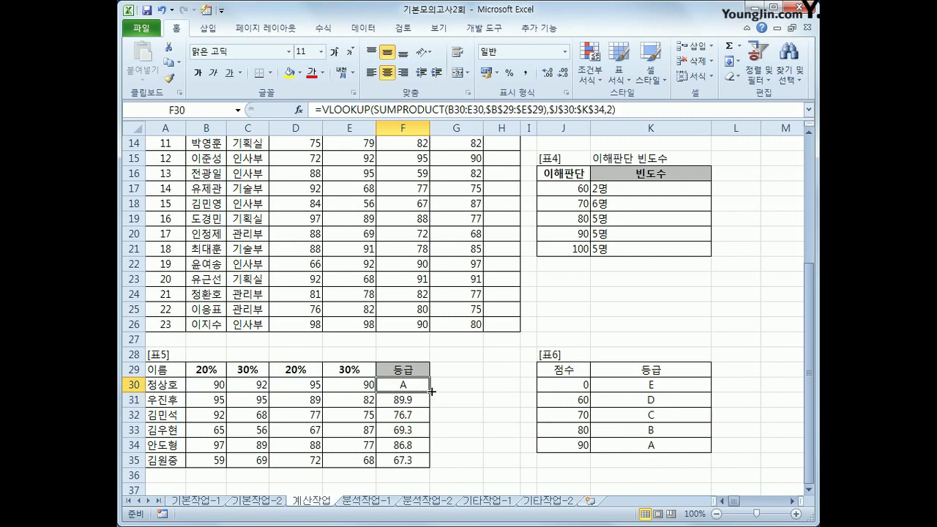
{"action": "left_click_drag", "start_coordinate": [430, 393], "coordinate": [432, 462]}
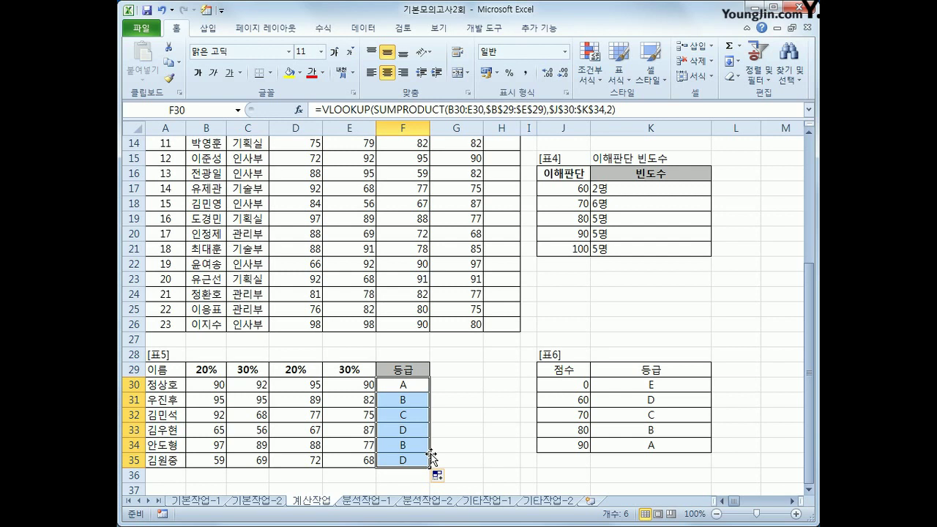
{"action": "scroll", "coordinate": [432, 454], "scroll_direction": "up", "scroll_amount": 4}
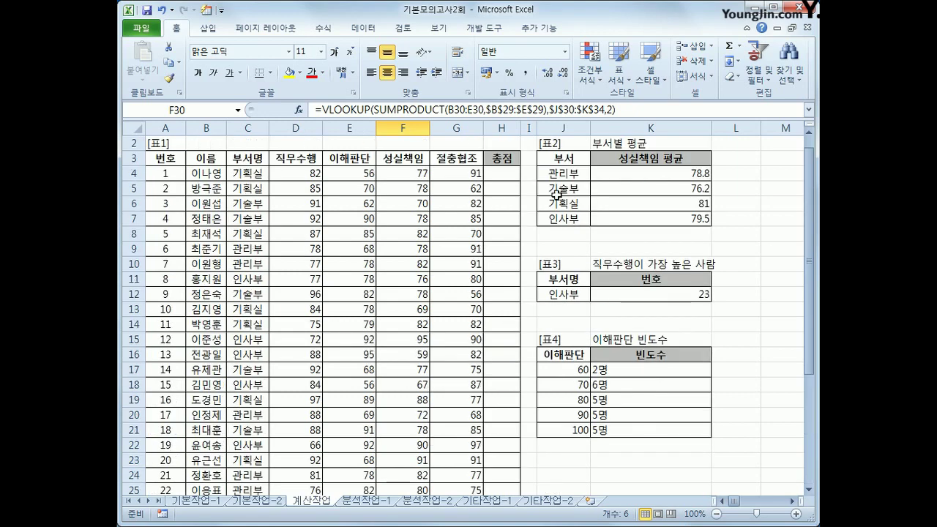
Select 총점 cell H4 and launch the Visual Basic editor from the Developer tab.
{"action": "left_click", "coordinate": [506, 172]}
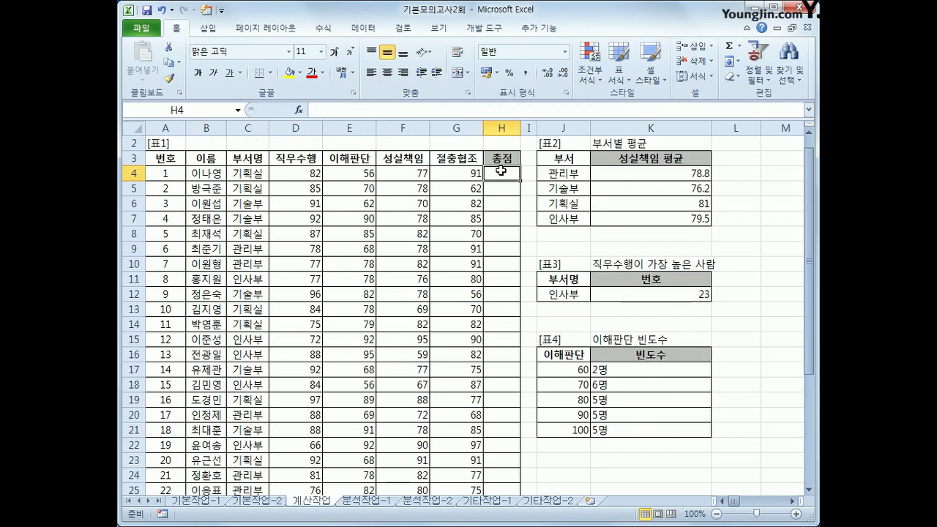
{"action": "left_click", "coordinate": [485, 28]}
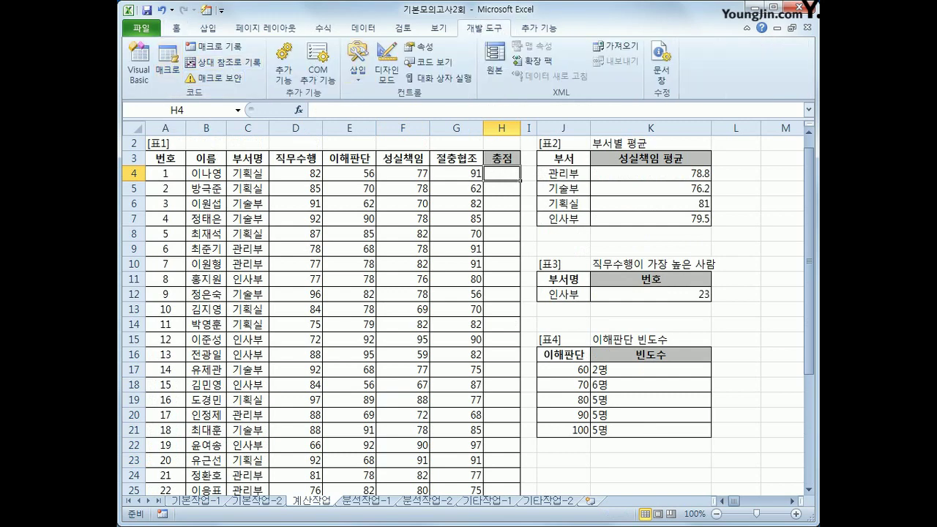
{"action": "left_click", "coordinate": [138, 86]}
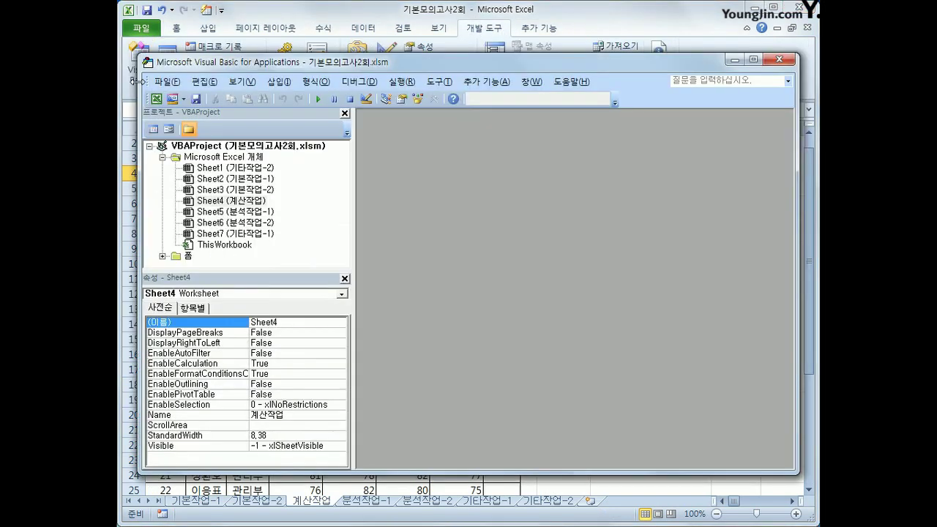
Insert Module1 and write the header Public Function fn총점(직무수행, 이해판단, 성실책임, 절충협조).
{"action": "left_click", "coordinate": [278, 81]}
{"action": "left_click", "coordinate": [298, 137]}
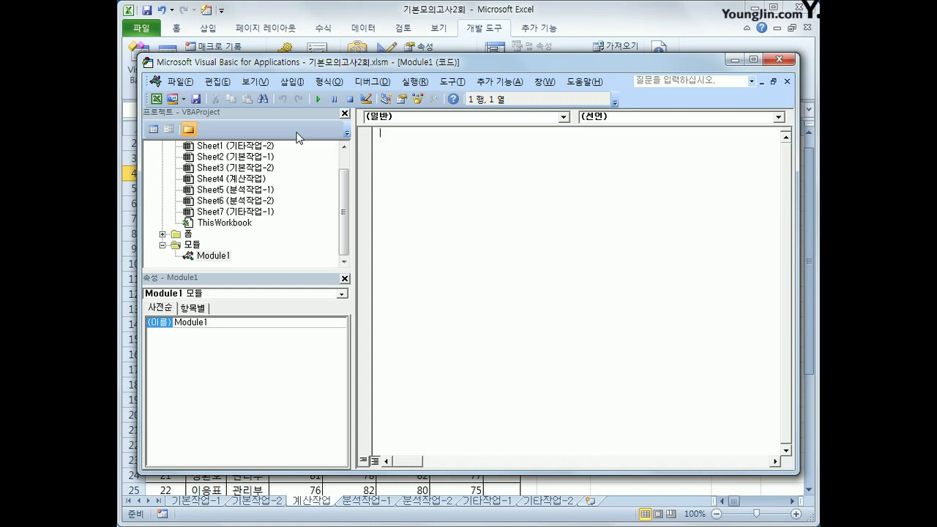
{"action": "type", "text": "ㅔ"}
{"action": "type", "text": "public fu"}
{"action": "type", "text": "ncti"}
{"action": "type", "text": "on fn"}
{"action": "type", "text": "총점 "}
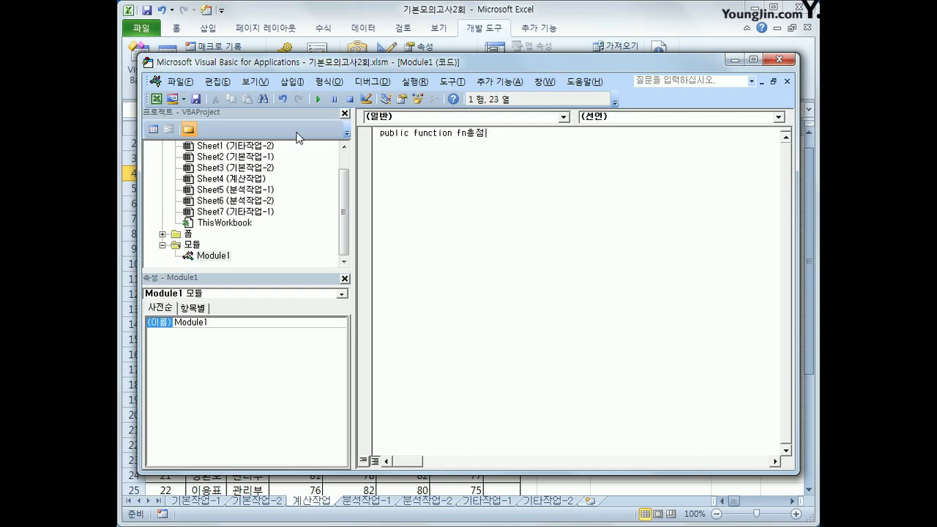
{"action": "type", "text": "(직무수행,이해판다"}
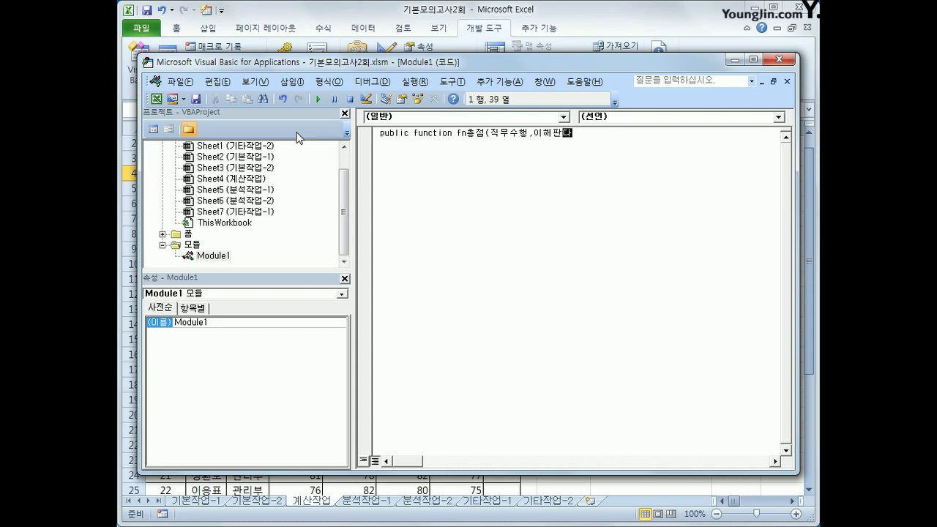
{"action": "key", "text": "BackSpace"}
{"action": "key", "text": "BackSpace"}
{"action": "type", "text": "판단,"}
{"action": "type", "text": "성실책ㅇ"}
{"action": "type", "text": "임,"}
{"action": "type", "text": "절"}
{"action": "type", "text": "충협조"}
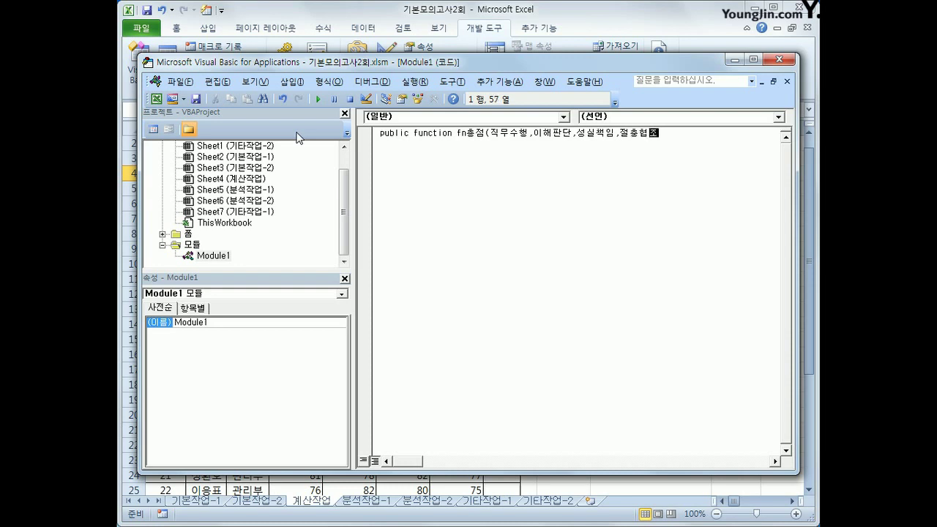
{"action": "type", "text": ")"}
{"action": "key", "text": "Return"}
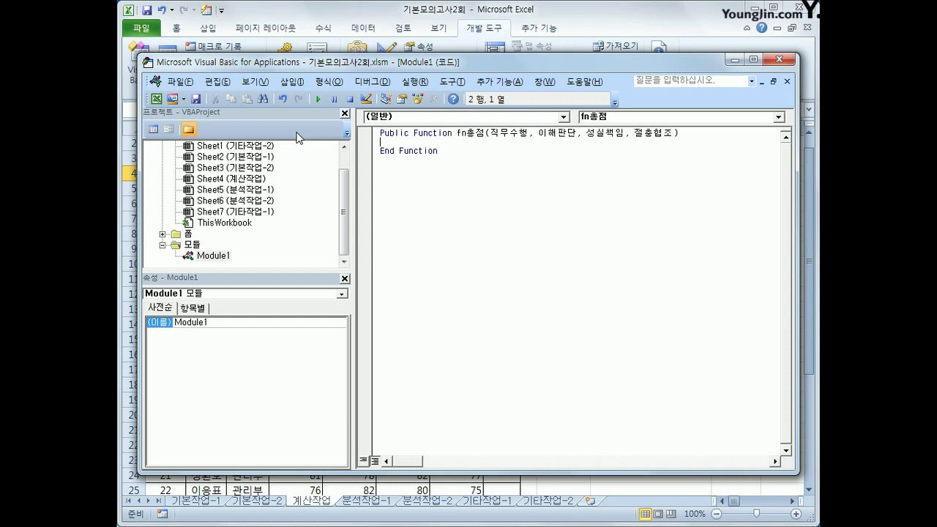
Add an If line to fn총점 returning 0 when 직무수행, 이해판단, 성실책임 or 절충협조 is below 60.
{"action": "key", "text": "Tab"}
{"action": "type", "text": "if 직무수행 < 60 or 이"}
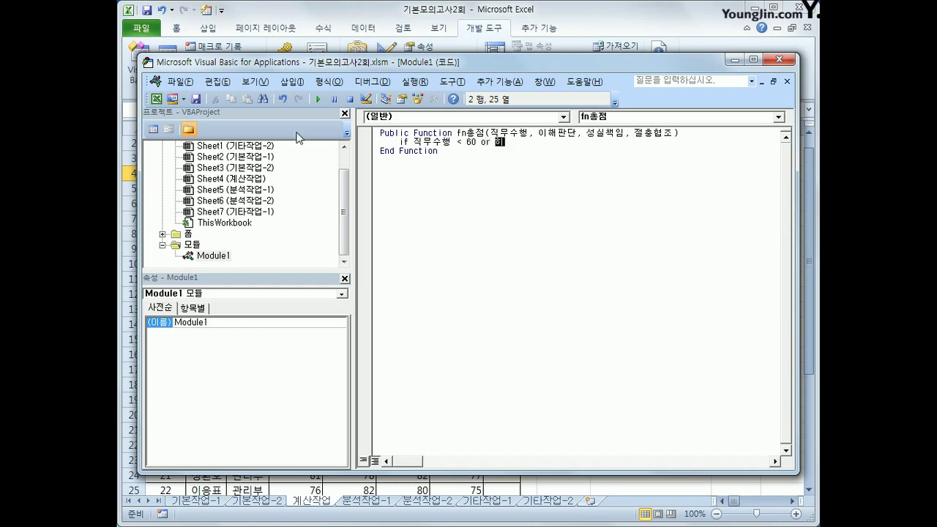
{"action": "type", "text": "해판단 <60 or 성"}
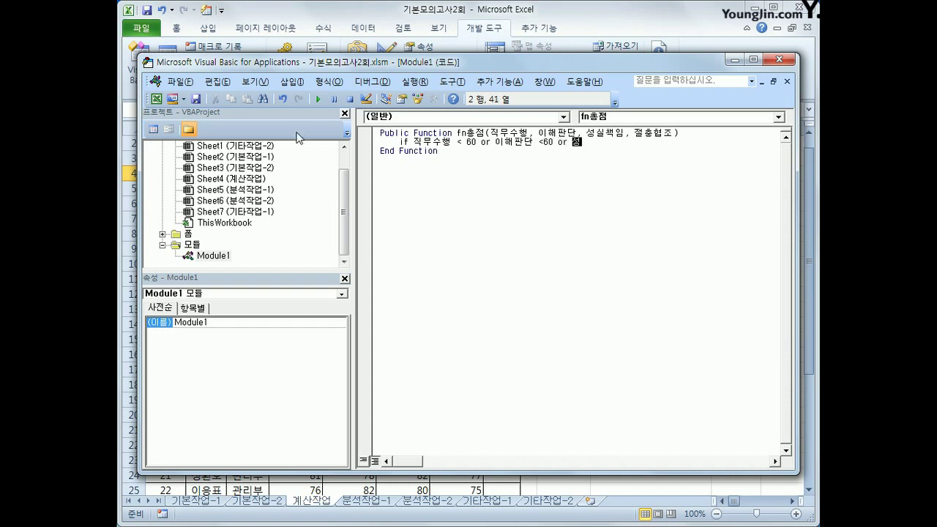
{"action": "type", "text": "실책임 <6"}
{"action": "type", "text": "0 or"}
{"action": "type", "text": " 절충"}
{"action": "type", "text": "협조 <"}
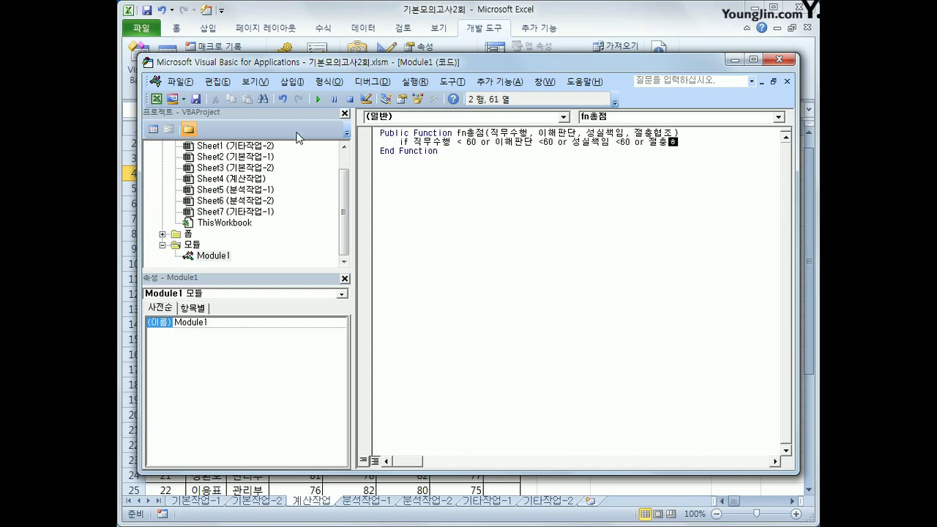
{"action": "type", "text": "60 then"}
{"action": "key", "text": "Return"}
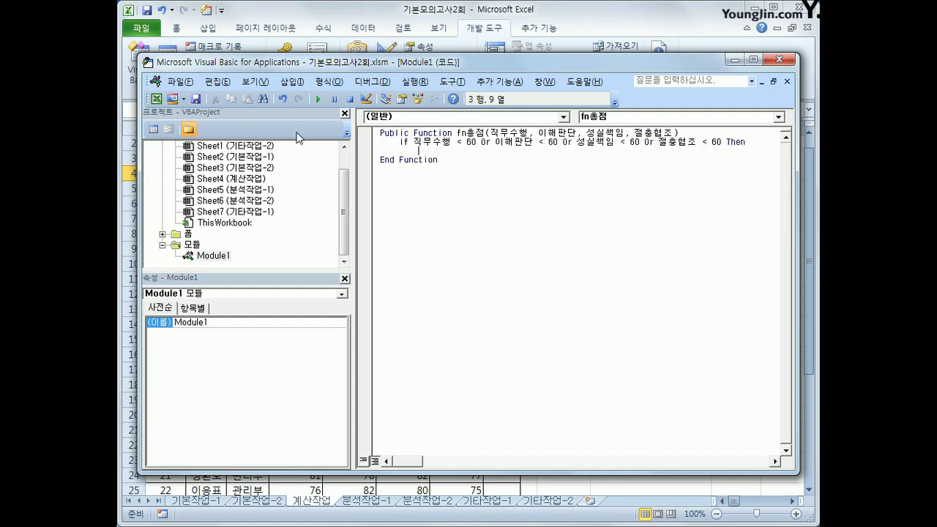
{"action": "key", "text": "Tab"}
{"action": "type", "text": "fn총점  "}
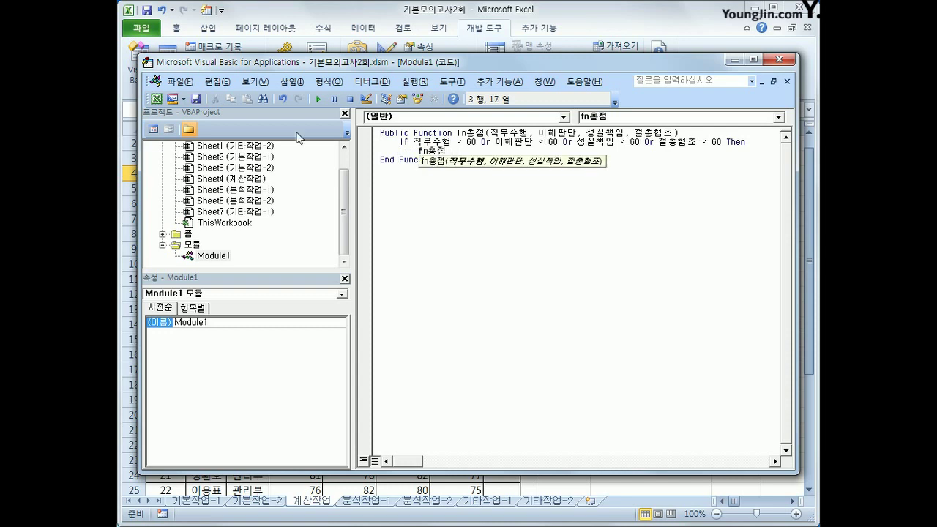
{"action": "type", "text": " ="}
{"action": "key", "text": "Return"}
{"action": "key", "text": "Return"}
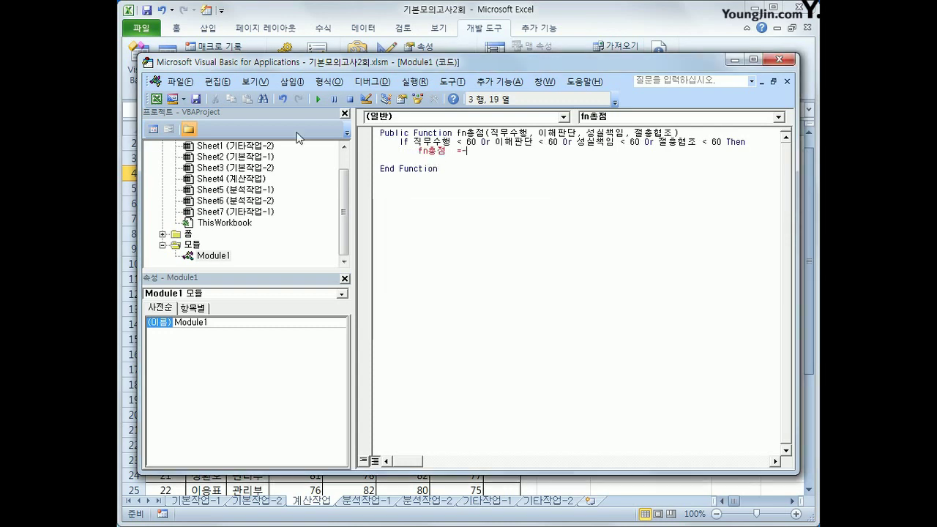
{"action": "type", "text": "0"}
{"action": "key", "text": "Return"}
{"action": "key", "text": "BackSpace"}
Add an Else branch with the 0.2/0.3/0.2/0.3 weighted score sum and close with End If.
{"action": "type", "text": "ㄷ"}
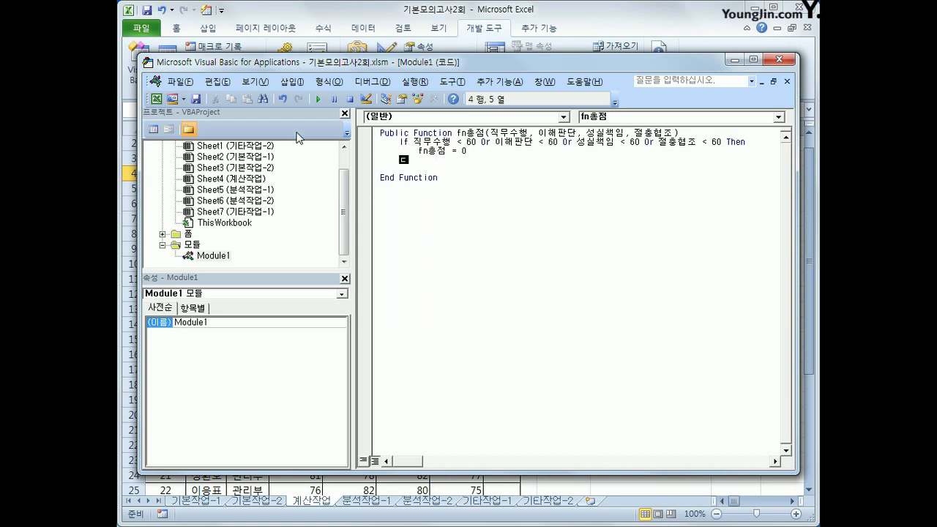
{"action": "key", "text": "BackSpace"}
{"action": "key", "text": "BackSpace"}
{"action": "type", "text": "else"}
{"action": "key", "text": "Return"}
{"action": "key", "text": "Tab"}
{"action": "type", "text": "fn"}
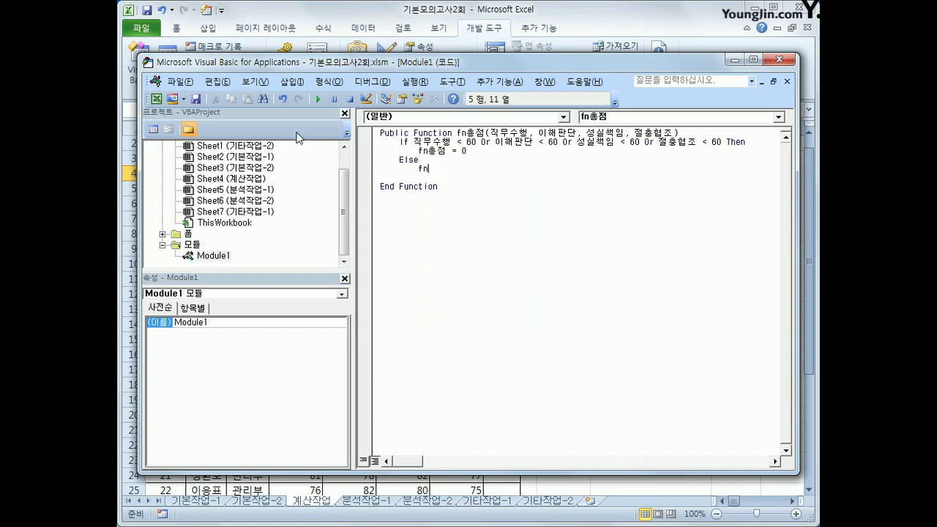
{"action": "type", "text": "총점 = 직무수행 + 0.2 + 이해판단 "}
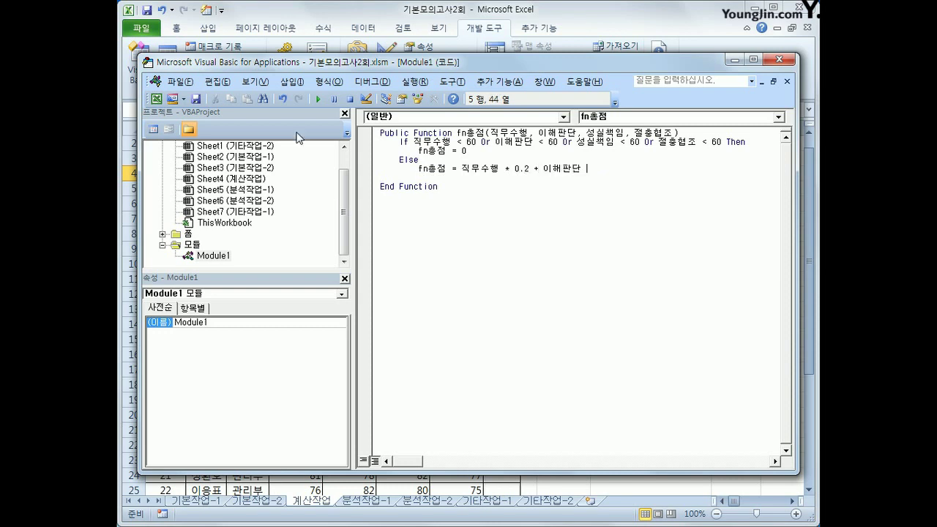
{"action": "type", "text": "* 0.3 + 성실채"}
{"action": "type", "text": "임 * 0.2 + 절충협조 "}
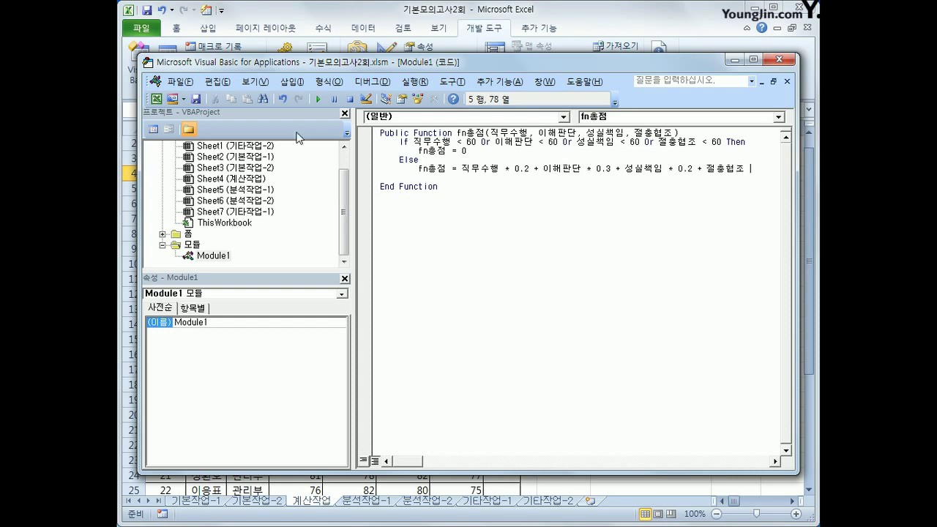
{"action": "type", "text": "* 0.3"}
{"action": "key", "text": "Return"}
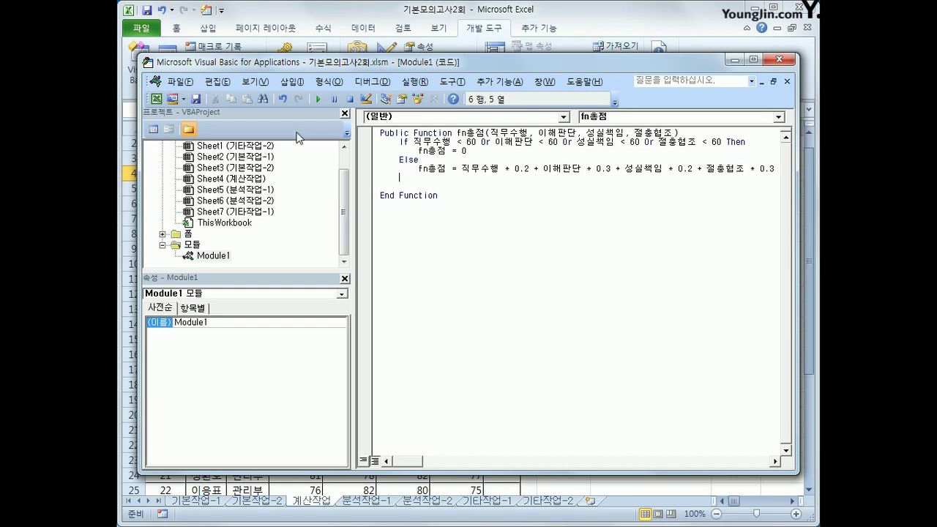
{"action": "type", "text": "End If"}
Insert a blank line after the function header and review the If condition and formula lines.
{"action": "key", "text": "Up"}
{"action": "key", "text": "Up"}
{"action": "key", "text": "End"}
{"action": "key", "text": "Return"}
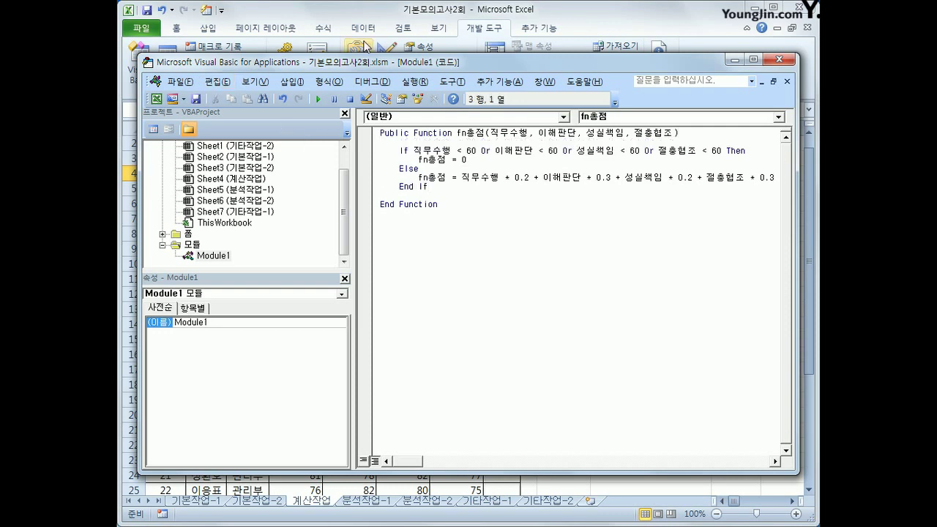
{"action": "left_click_drag", "start_coordinate": [409, 151], "coordinate": [726, 151]}
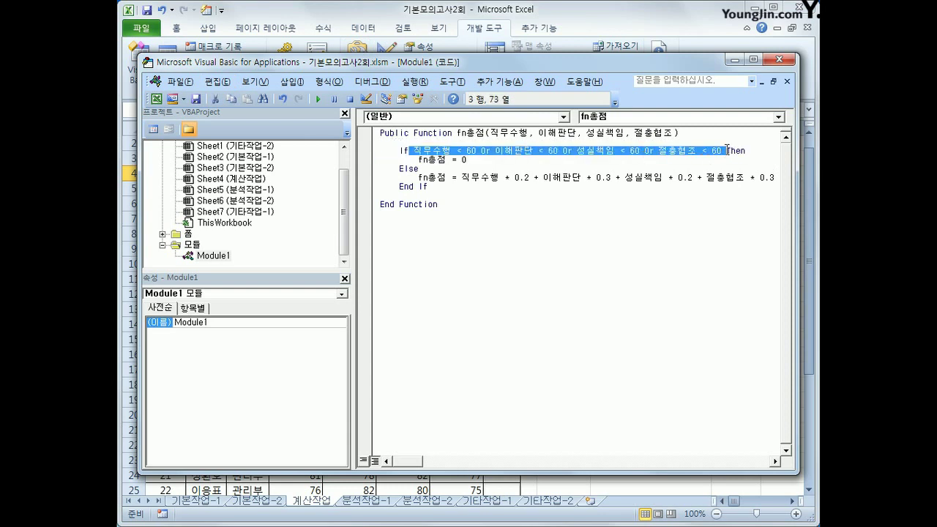
{"action": "left_click", "coordinate": [487, 163]}
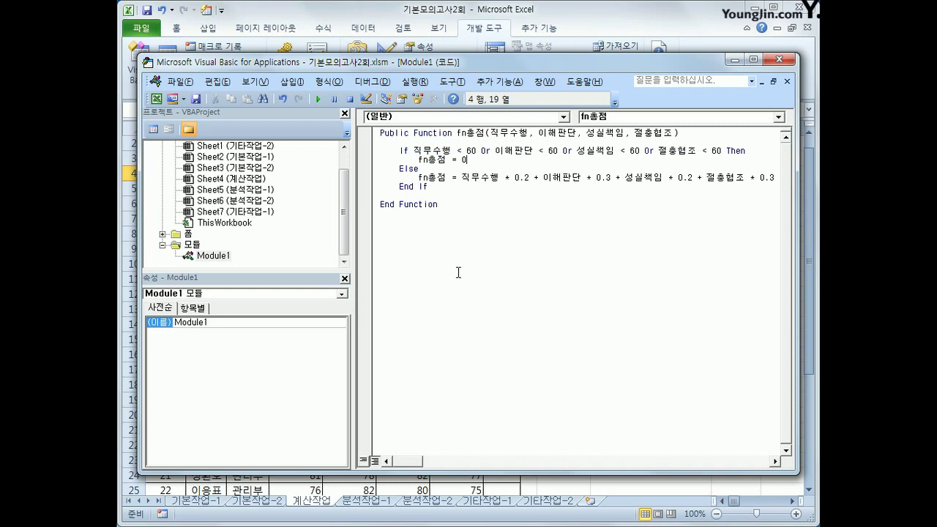
{"action": "left_click", "coordinate": [471, 177]}
{"action": "left_click", "coordinate": [462, 201]}
Back in Excel, enter the user-defined =fn총점(D4,E4,F4,G4) in cell H4.
{"action": "left_click", "coordinate": [787, 58]}
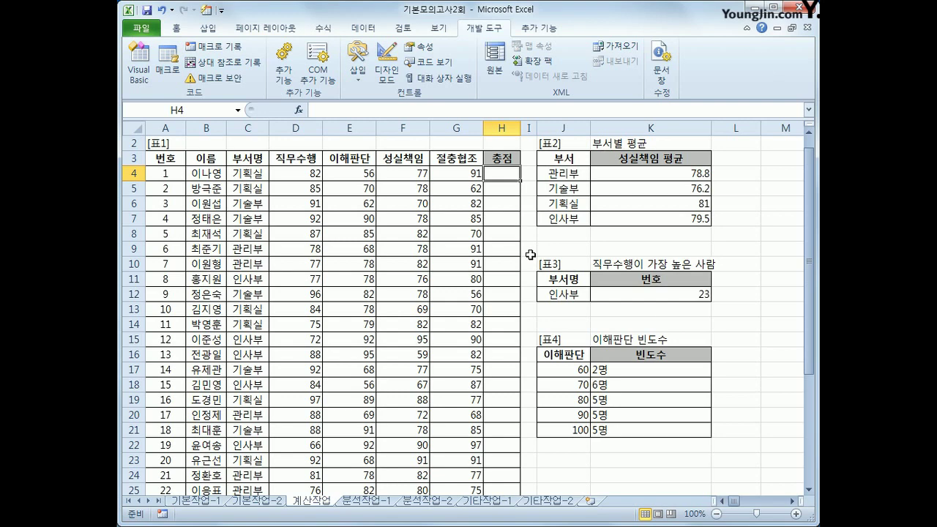
{"action": "left_click", "coordinate": [300, 112]}
{"action": "left_click", "coordinate": [485, 297]}
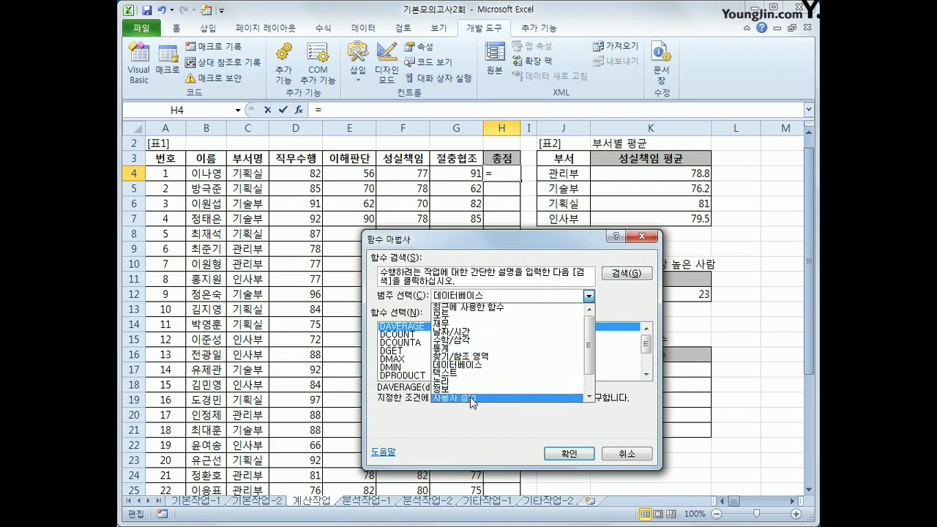
{"action": "left_click", "coordinate": [472, 398]}
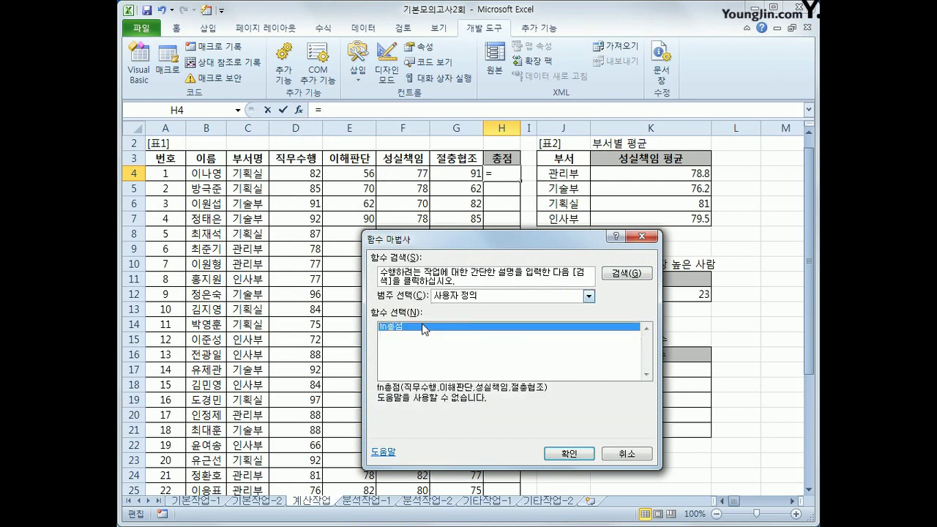
{"action": "left_click", "coordinate": [565, 453]}
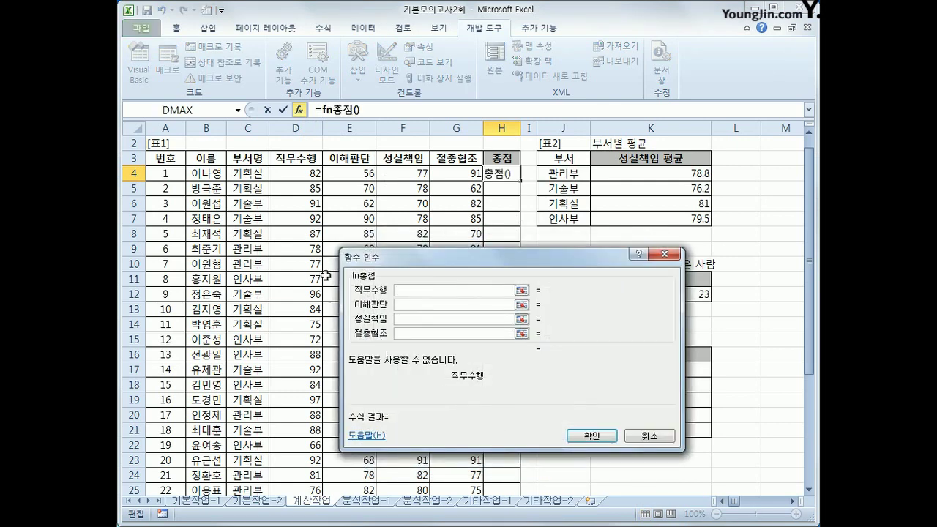
{"action": "left_click", "coordinate": [295, 173]}
{"action": "key", "text": "Tab"}
{"action": "left_click", "coordinate": [366, 173]}
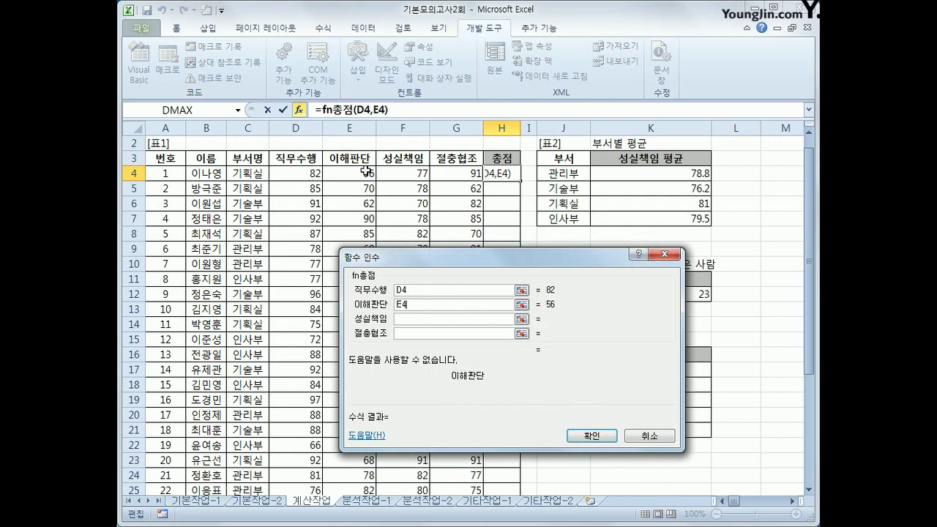
{"action": "left_click", "coordinate": [407, 319]}
{"action": "left_click", "coordinate": [401, 174]}
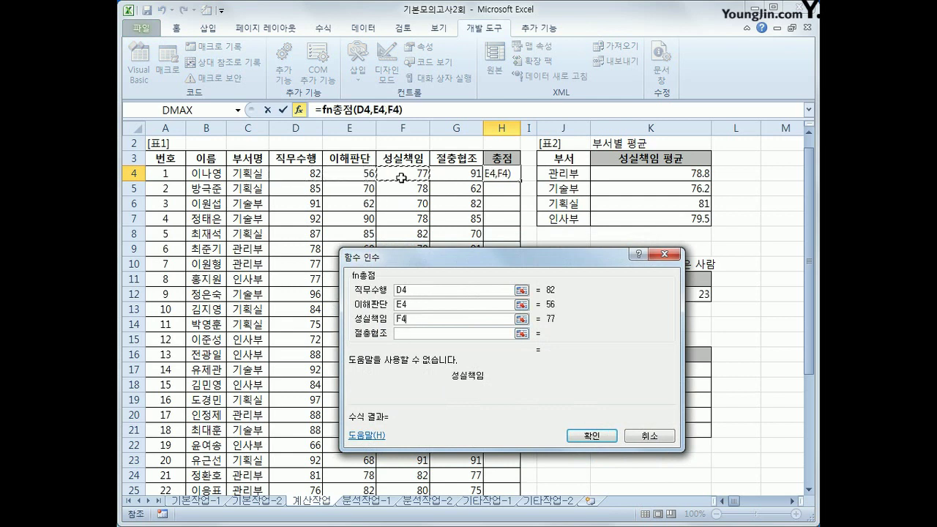
{"action": "left_click", "coordinate": [422, 333]}
{"action": "left_click", "coordinate": [447, 172]}
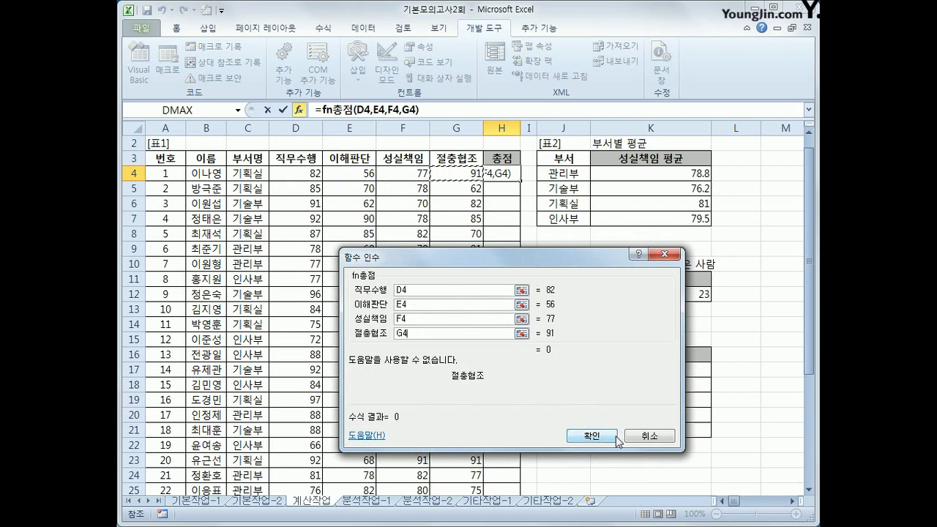
{"action": "left_click", "coordinate": [591, 435]}
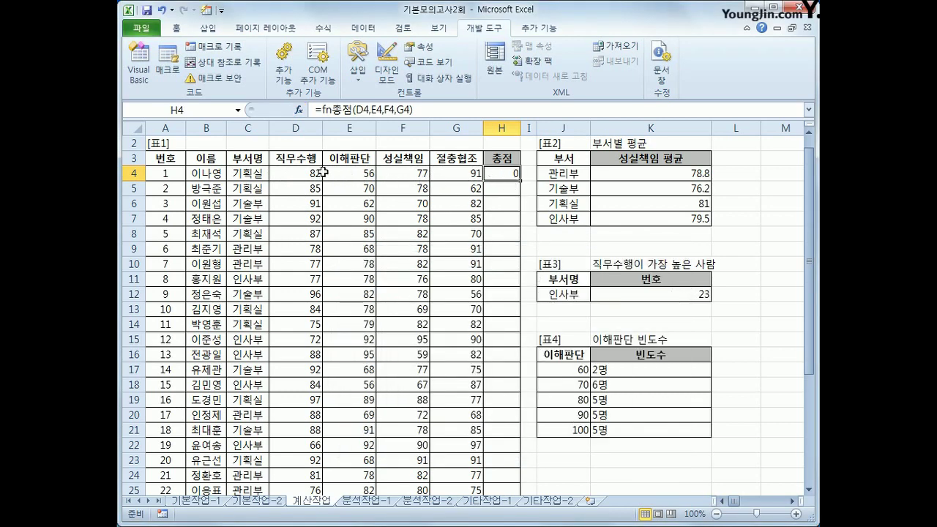
Fill the fn총점 formula down H4:H26, check the results, and move to the 분석작업-1 sheet.
{"action": "left_click", "coordinate": [343, 173]}
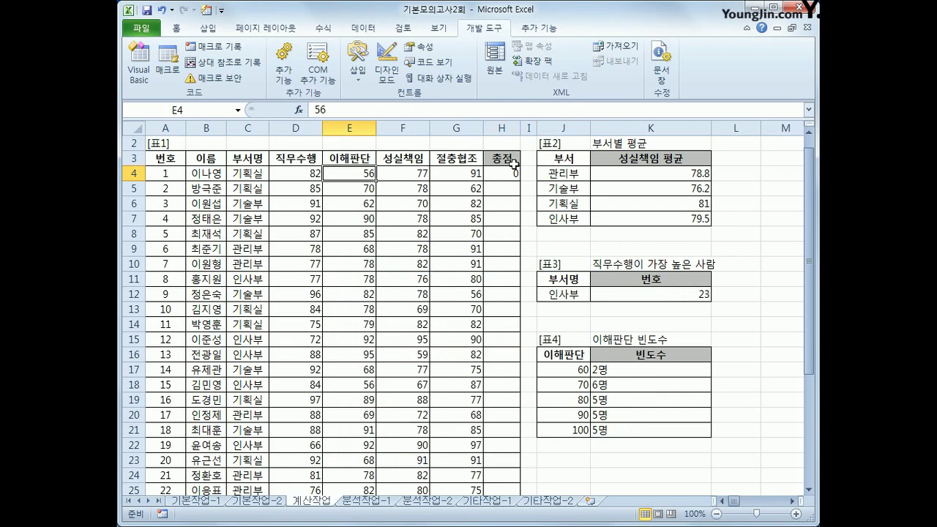
{"action": "left_click", "coordinate": [512, 163]}
{"action": "left_click", "coordinate": [513, 174]}
{"action": "double_click", "coordinate": [519, 181]}
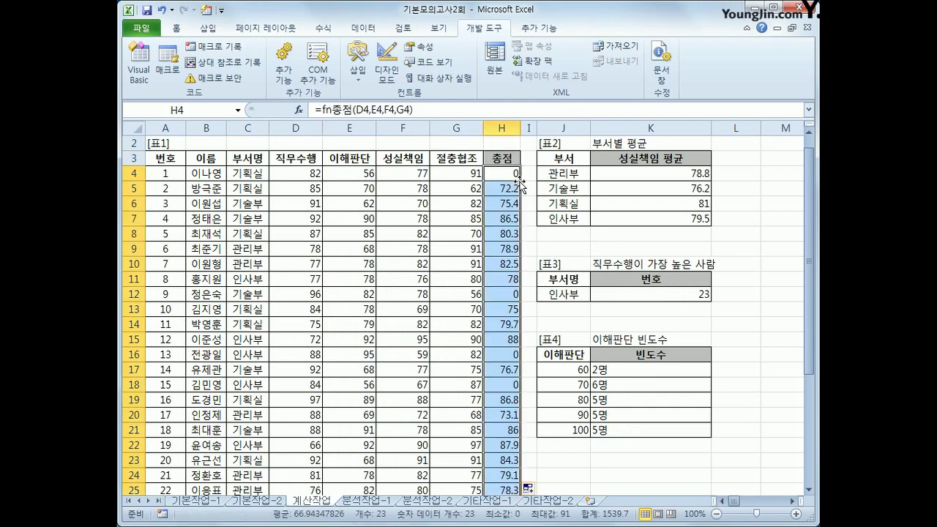
{"action": "left_click", "coordinate": [505, 198]}
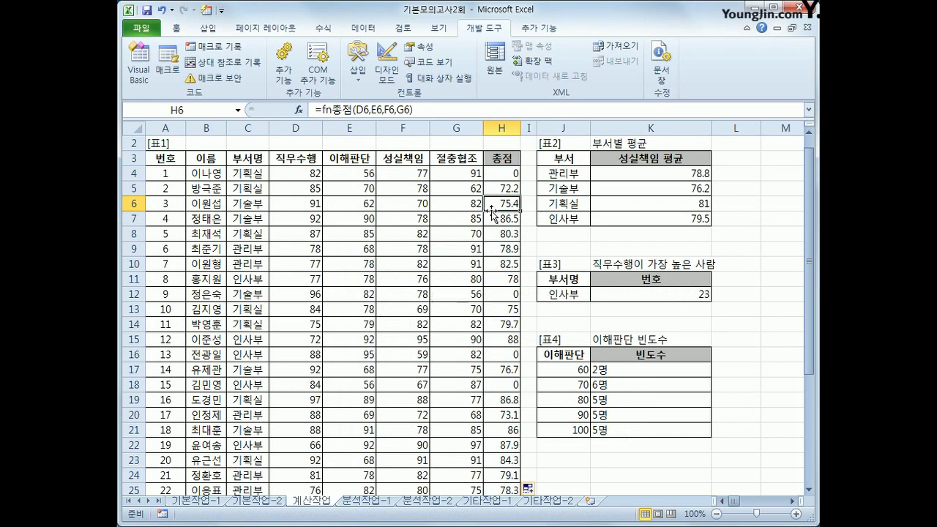
{"action": "left_click", "coordinate": [516, 175]}
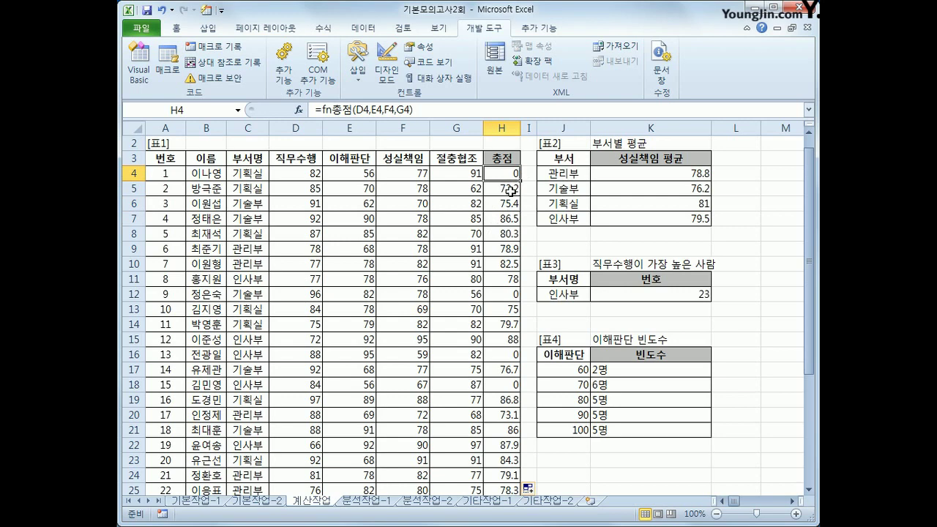
{"action": "scroll", "coordinate": [511, 189], "scroll_direction": "down", "scroll_amount": 2}
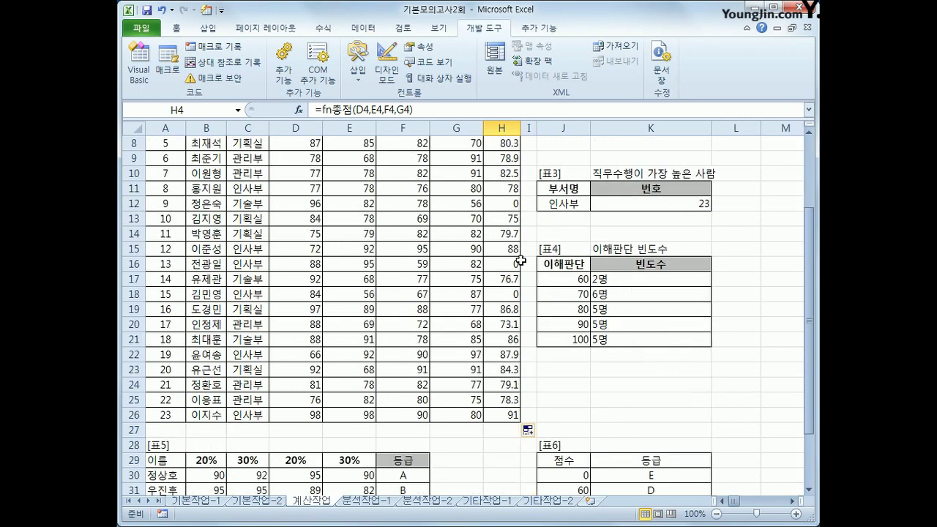
{"action": "left_click", "coordinate": [508, 414]}
{"action": "scroll", "coordinate": [498, 404], "scroll_direction": "up", "scroll_amount": 3}
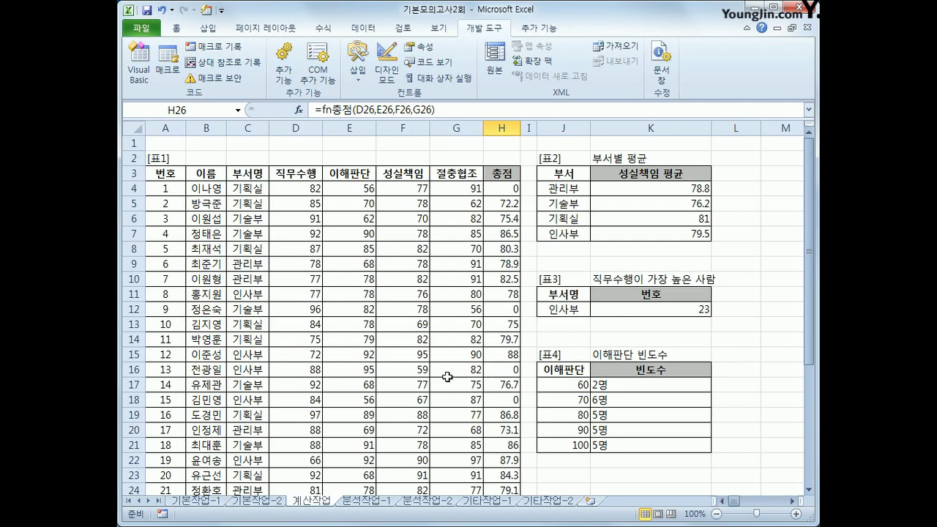
{"action": "key", "text": "ctrl+Page_Down"}
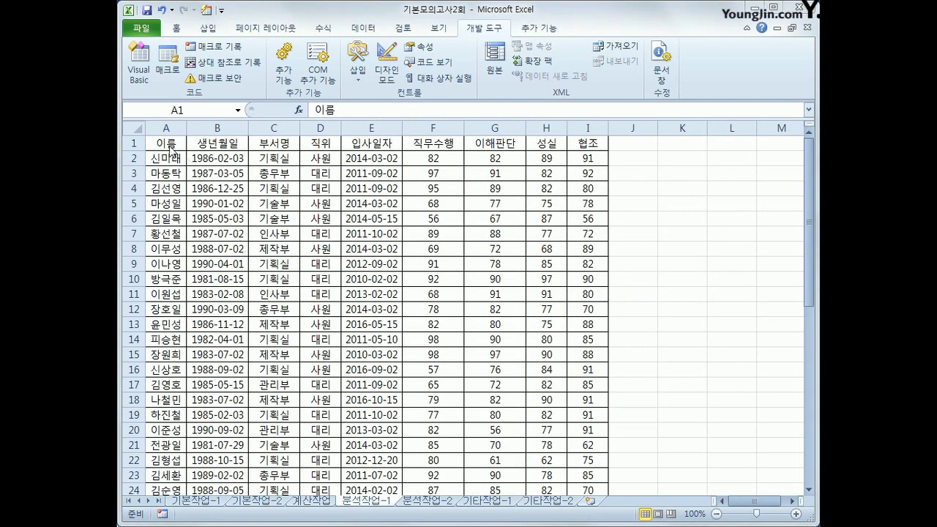
Insert a pivot table from the A1:I47 data at cell K5 of the existing worksheet.
{"action": "left_click", "coordinate": [169, 144]}
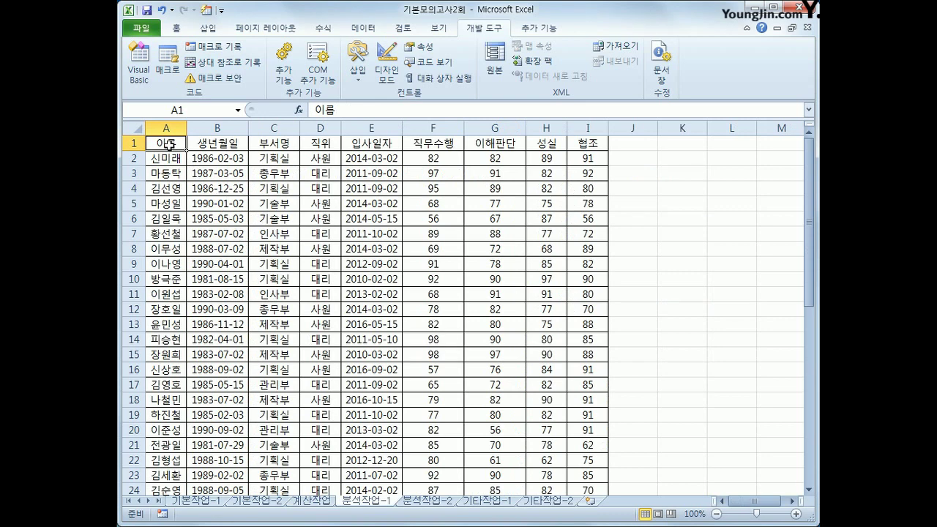
{"action": "left_click", "coordinate": [208, 28]}
{"action": "left_click", "coordinate": [142, 52]}
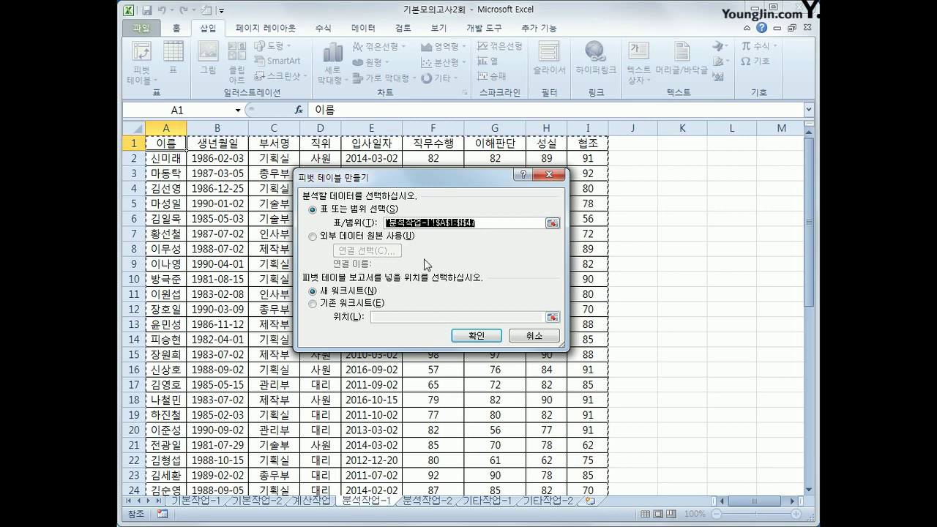
{"action": "left_click", "coordinate": [355, 303]}
{"action": "left_click", "coordinate": [384, 317]}
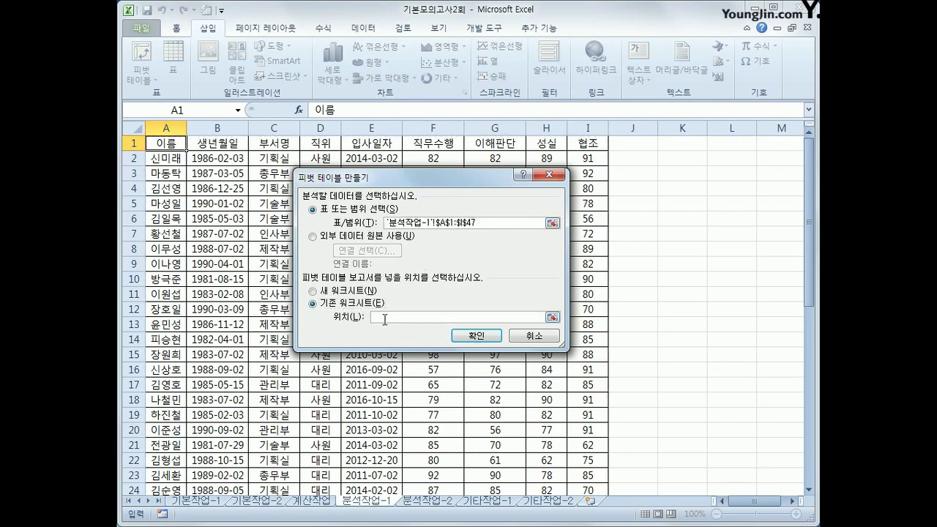
{"action": "left_click", "coordinate": [674, 185]}
{"action": "left_click", "coordinate": [679, 205]}
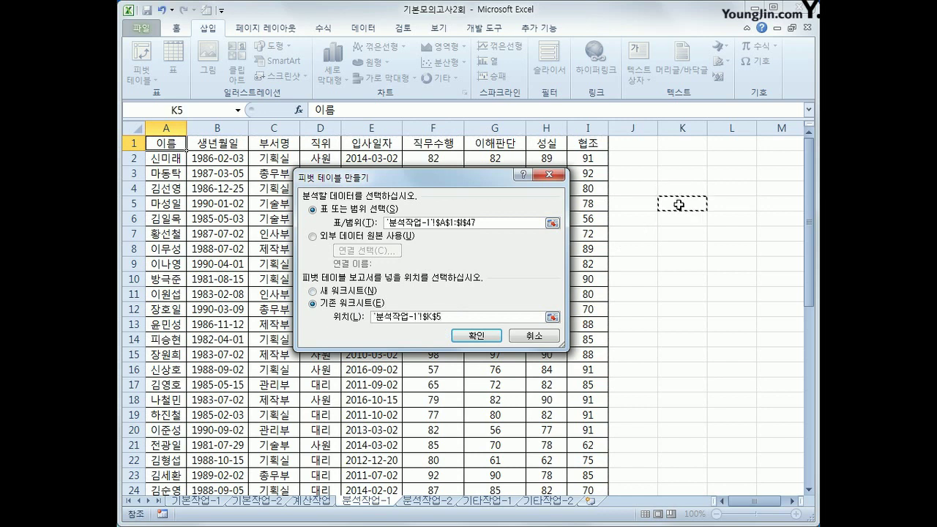
{"action": "left_click", "coordinate": [473, 341]}
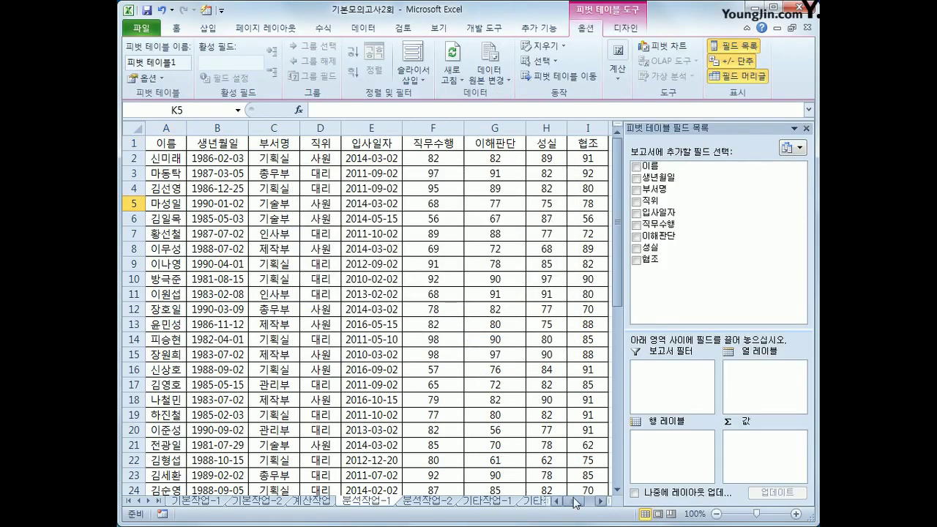
Put 부서명 in Report Filter, 직위 and 입사일자 in Row Labels, and sum 직무수행 in Values.
{"action": "left_click_drag", "start_coordinate": [600, 502], "coordinate": [600, 504]}
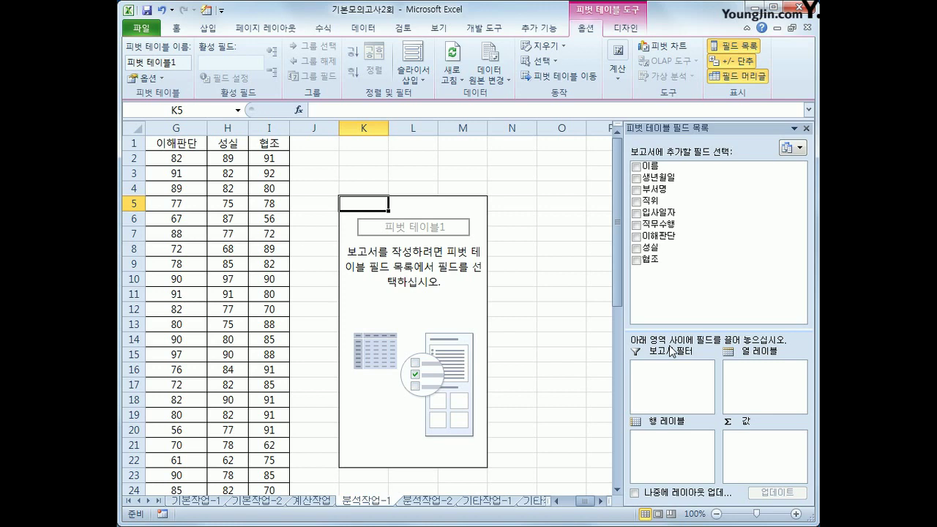
{"action": "left_click_drag", "start_coordinate": [654, 189], "coordinate": [689, 390]}
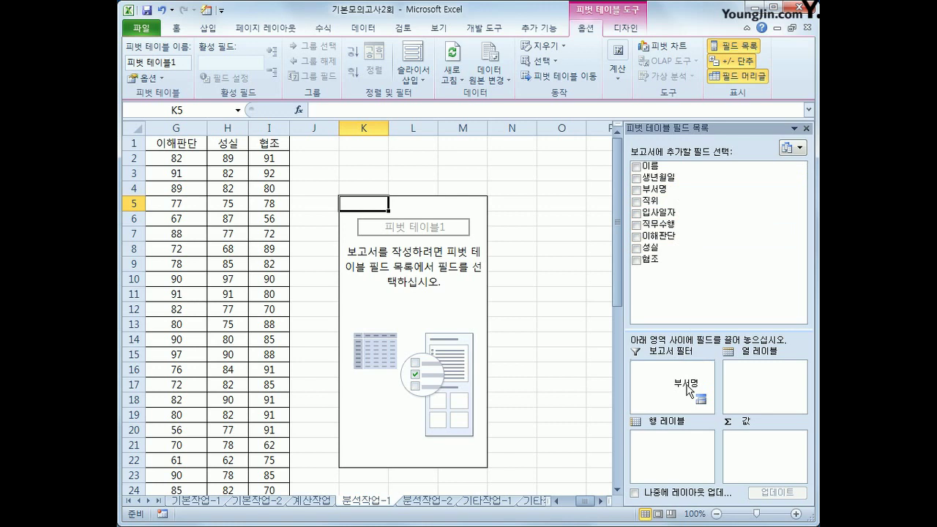
{"action": "left_click_drag", "start_coordinate": [689, 390], "coordinate": [689, 390]}
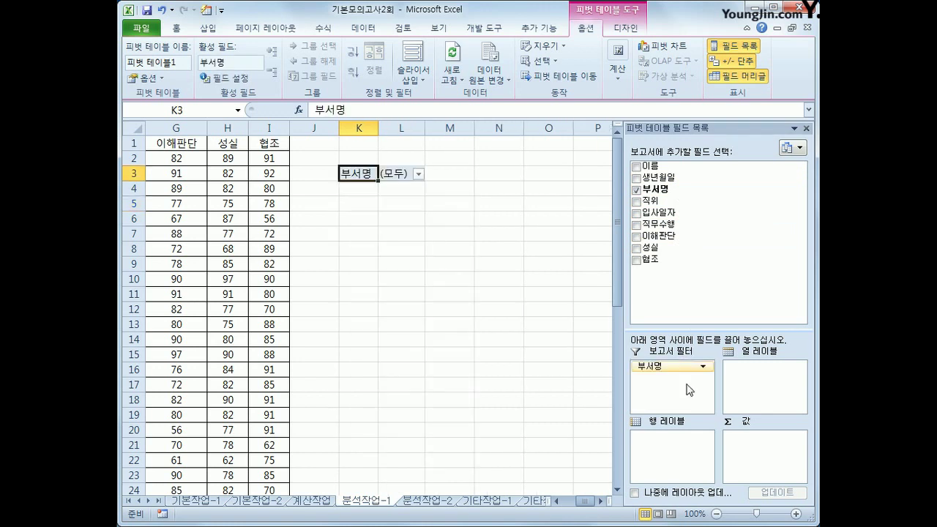
{"action": "left_click_drag", "start_coordinate": [693, 202], "coordinate": [692, 456]}
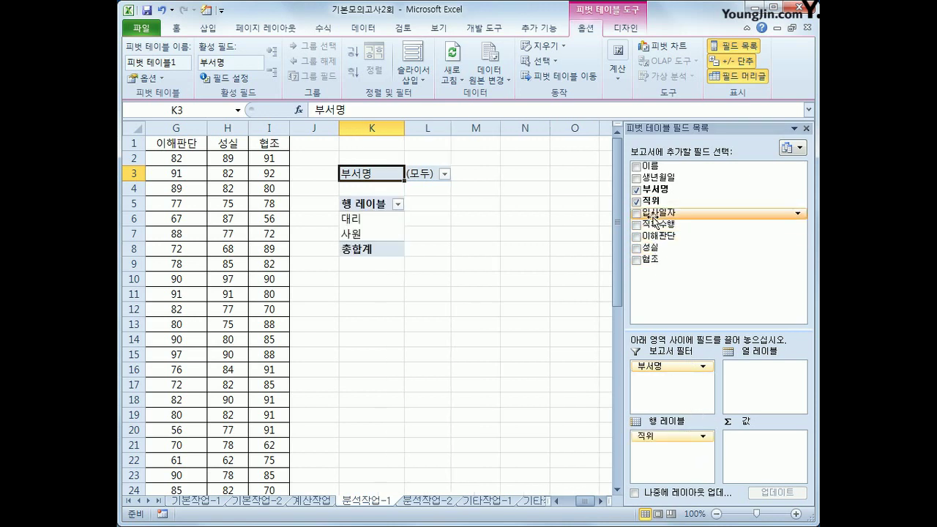
{"action": "left_click_drag", "start_coordinate": [654, 213], "coordinate": [674, 459]}
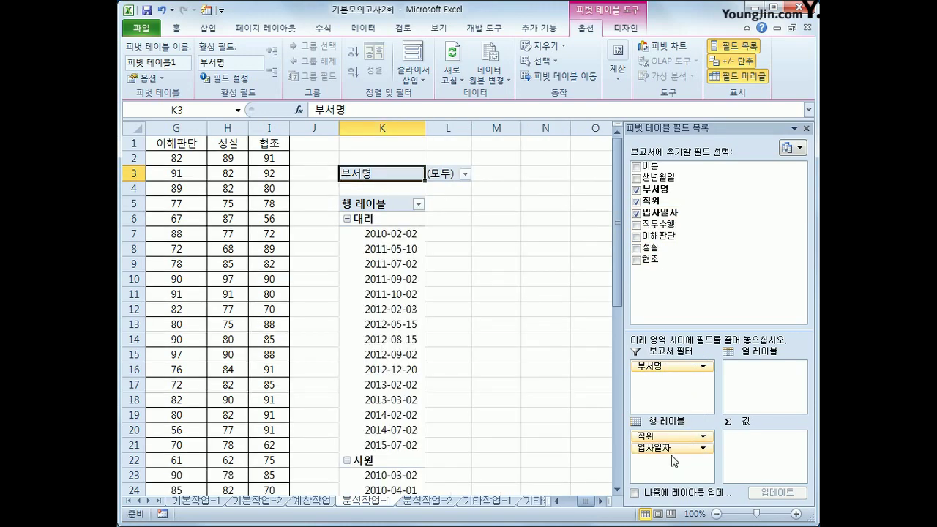
{"action": "left_click_drag", "start_coordinate": [665, 224], "coordinate": [760, 474]}
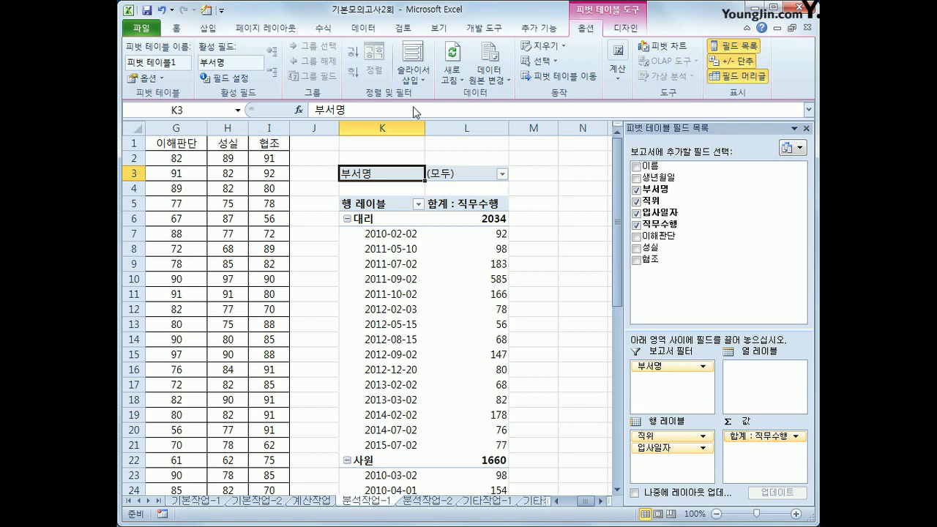
Switch the pivot's report layout to tabular form so 직위 and 입사일자 get separate columns.
{"action": "left_click", "coordinate": [619, 29]}
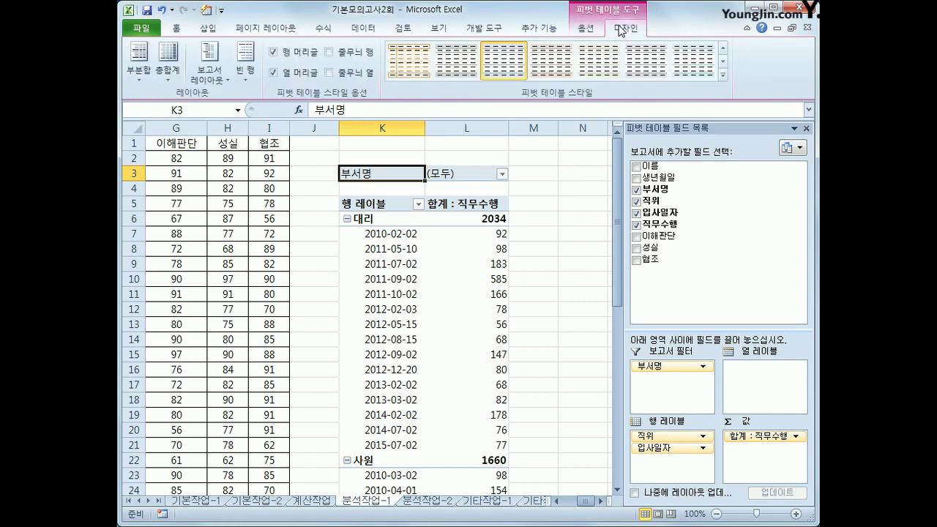
{"action": "left_click", "coordinate": [216, 79]}
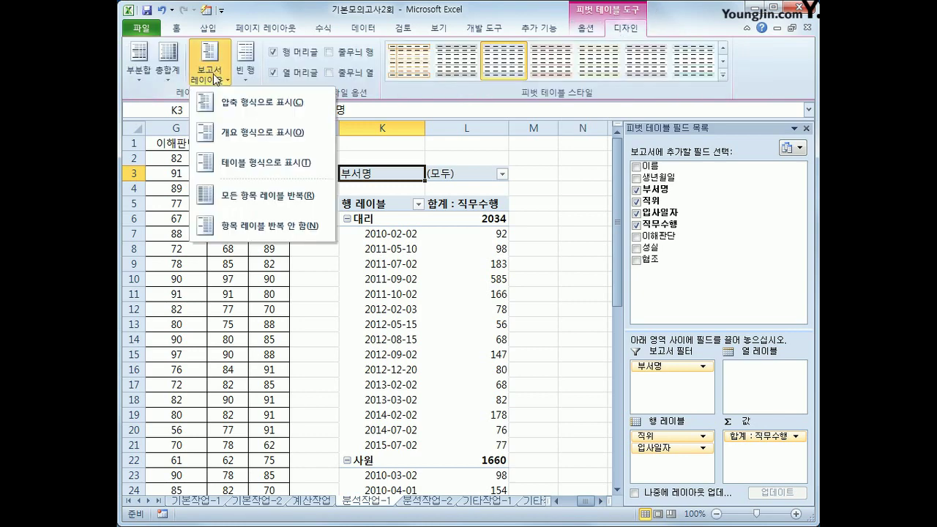
{"action": "left_click", "coordinate": [247, 148]}
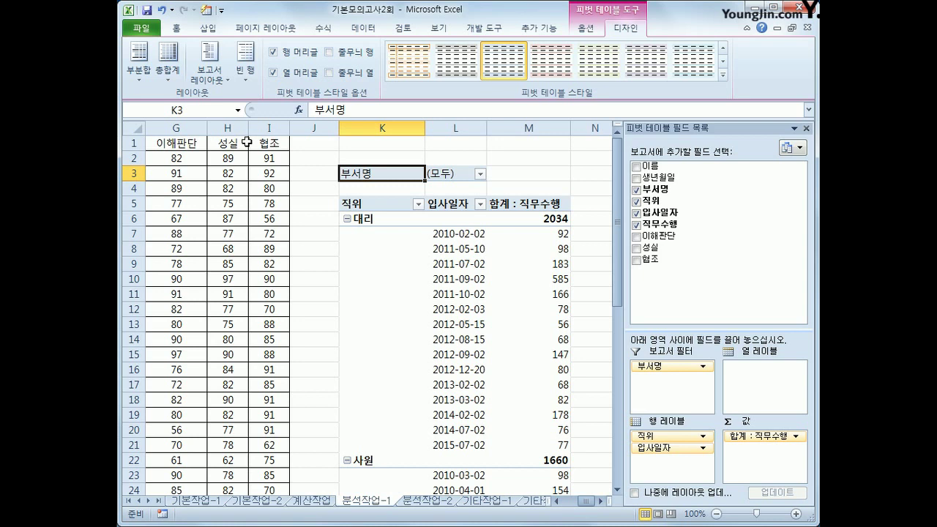
{"action": "left_click", "coordinate": [455, 232]}
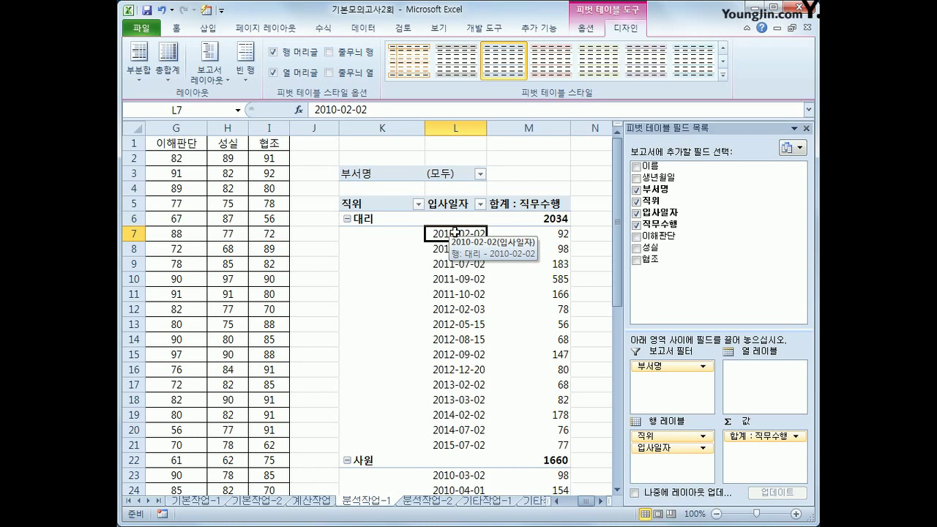
Group the 입사일자 dates by year only, clearing the month grouping.
{"action": "right_click", "coordinate": [455, 232]}
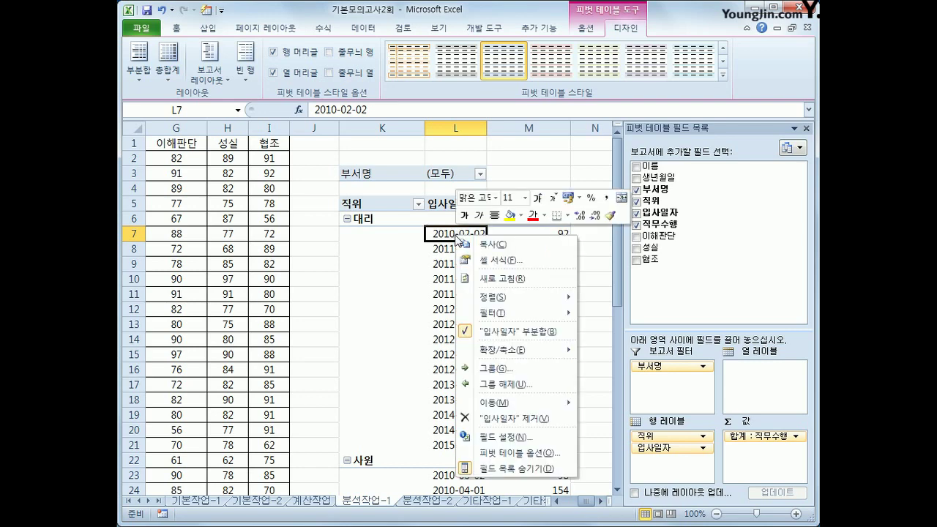
{"action": "left_click", "coordinate": [528, 370]}
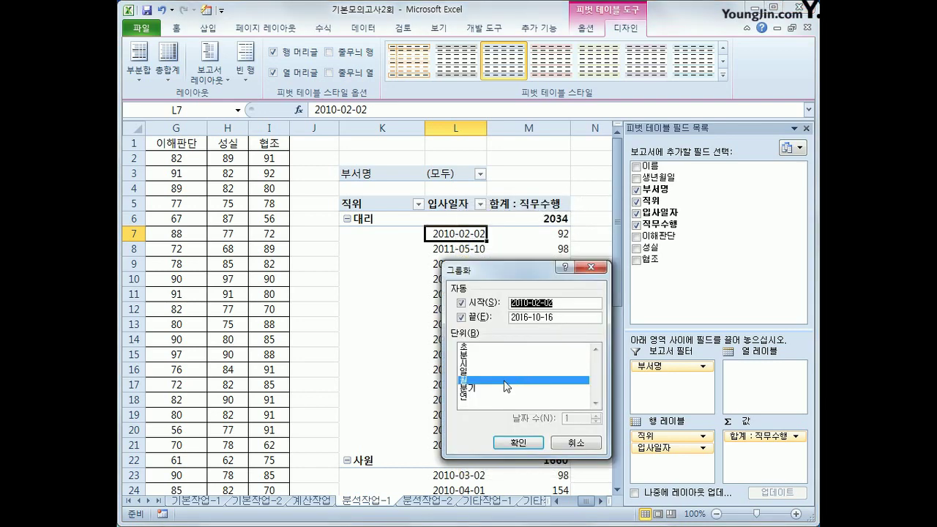
{"action": "left_click", "coordinate": [504, 382]}
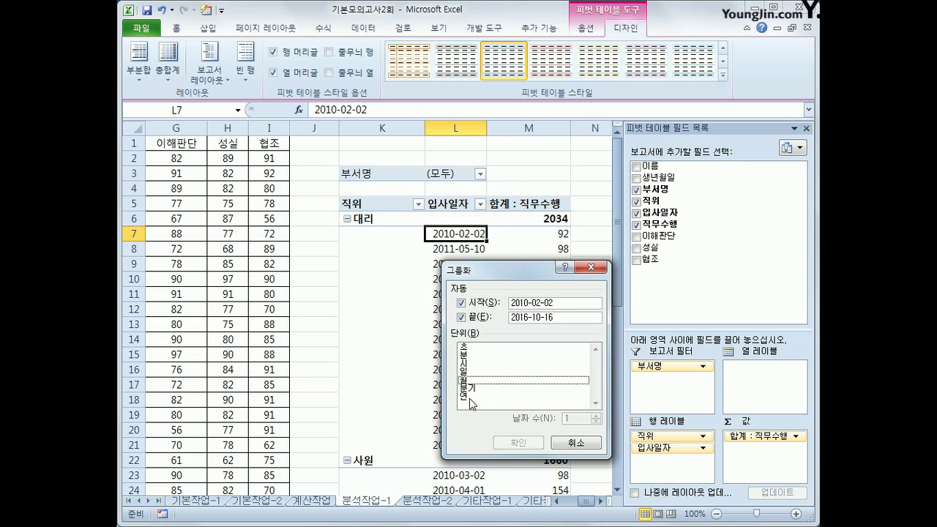
{"action": "left_click", "coordinate": [473, 397]}
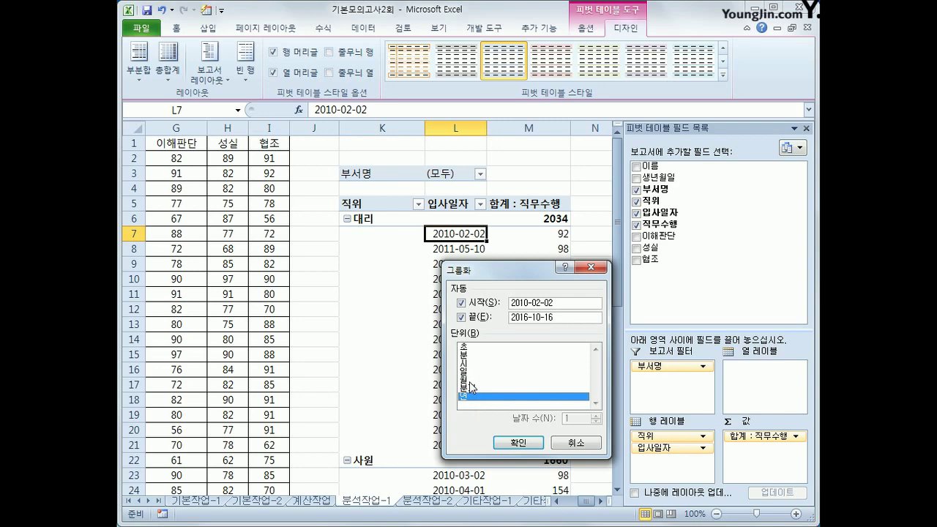
{"action": "left_click", "coordinate": [506, 444]}
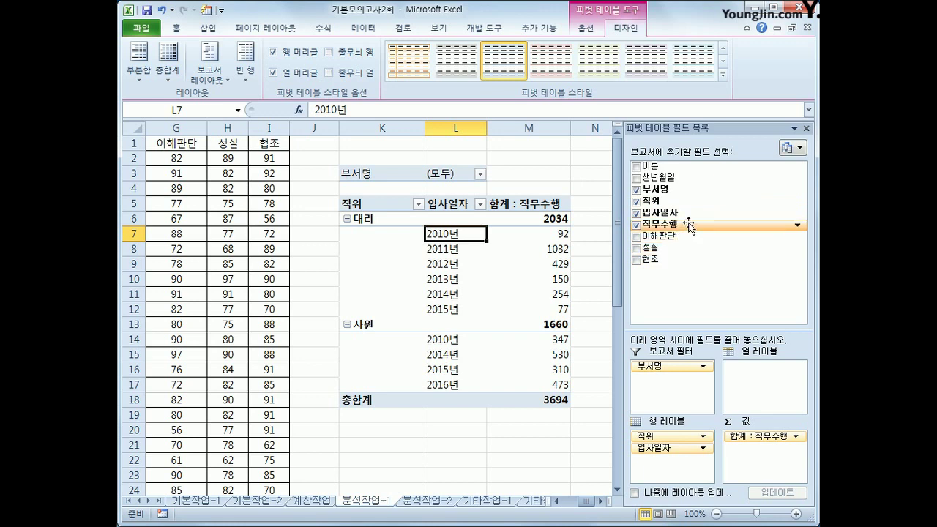
Drop 직무수행 into Values a second time, creating 합계 : 직무수행2, and select its header.
{"action": "left_click_drag", "start_coordinate": [689, 226], "coordinate": [764, 467]}
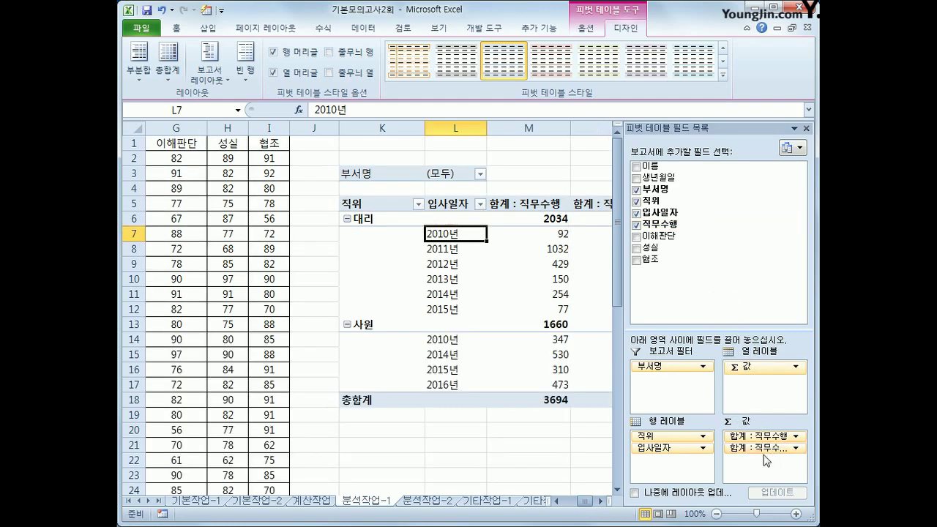
{"action": "left_click_drag", "start_coordinate": [628, 437], "coordinate": [576, 431]}
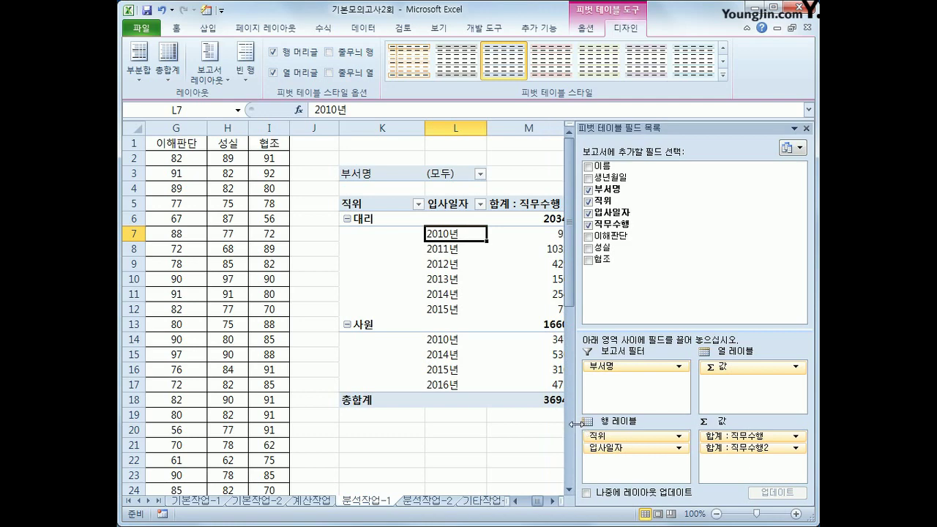
{"action": "left_click_drag", "start_coordinate": [576, 434], "coordinate": [673, 422]}
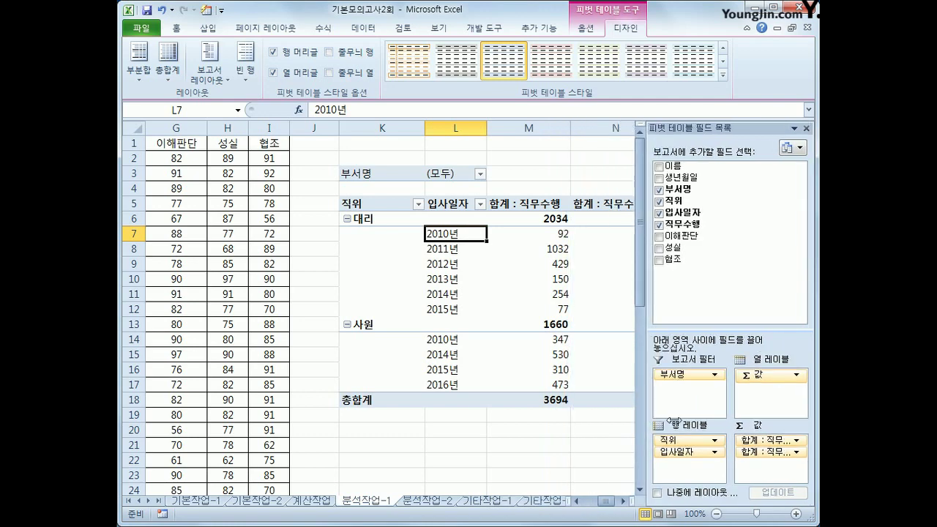
{"action": "left_click", "coordinate": [624, 502]}
{"action": "left_click", "coordinate": [625, 501]}
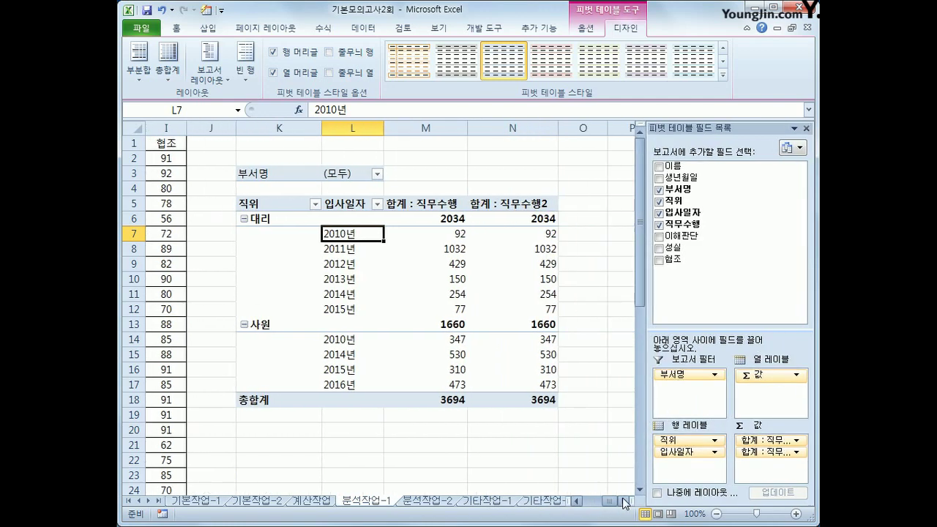
{"action": "left_click", "coordinate": [511, 204]}
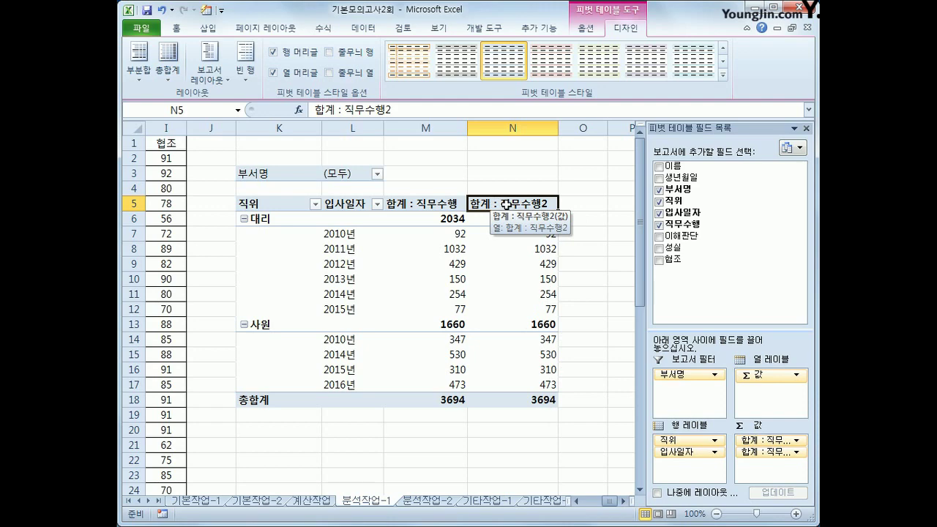
Rename the second value field 전체비율 and display it as % of grand total.
{"action": "double_click", "coordinate": [506, 203]}
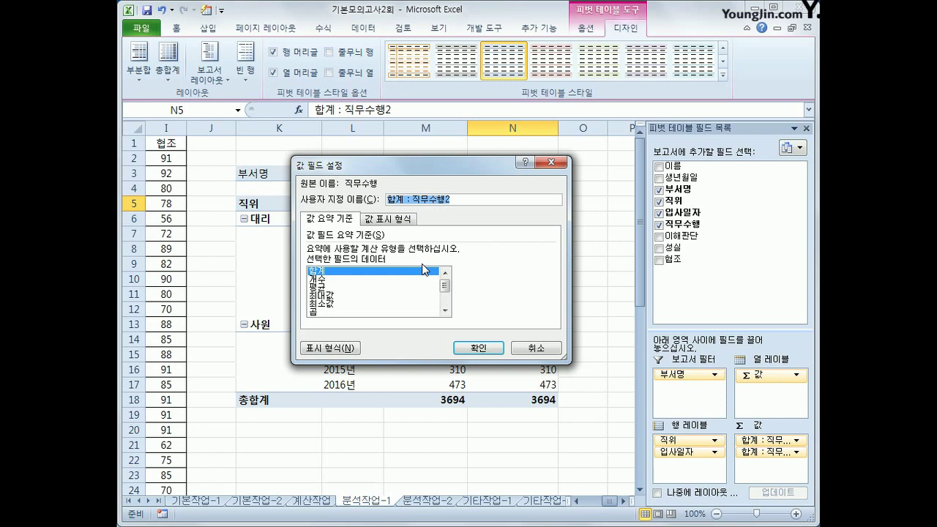
{"action": "type", "text": "전"}
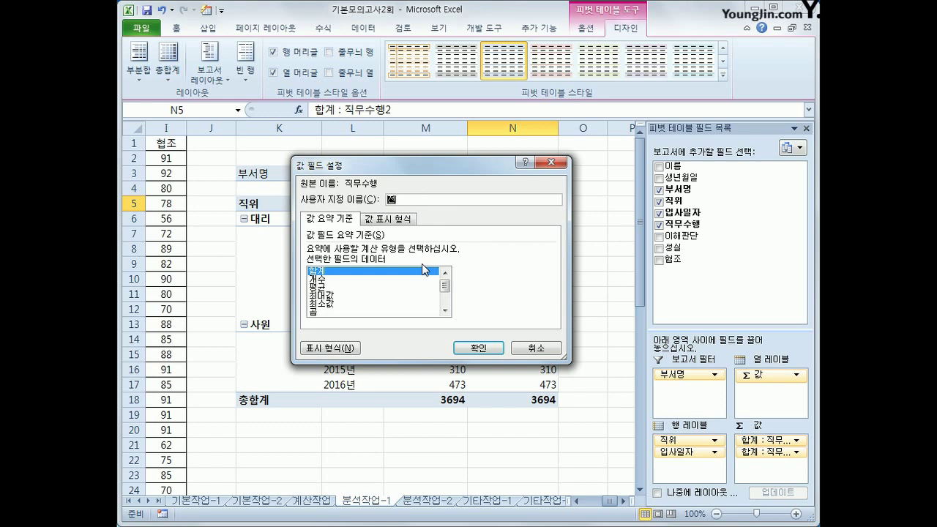
{"action": "type", "text": "체비율"}
{"action": "left_click", "coordinate": [400, 223]}
{"action": "left_click", "coordinate": [393, 251]}
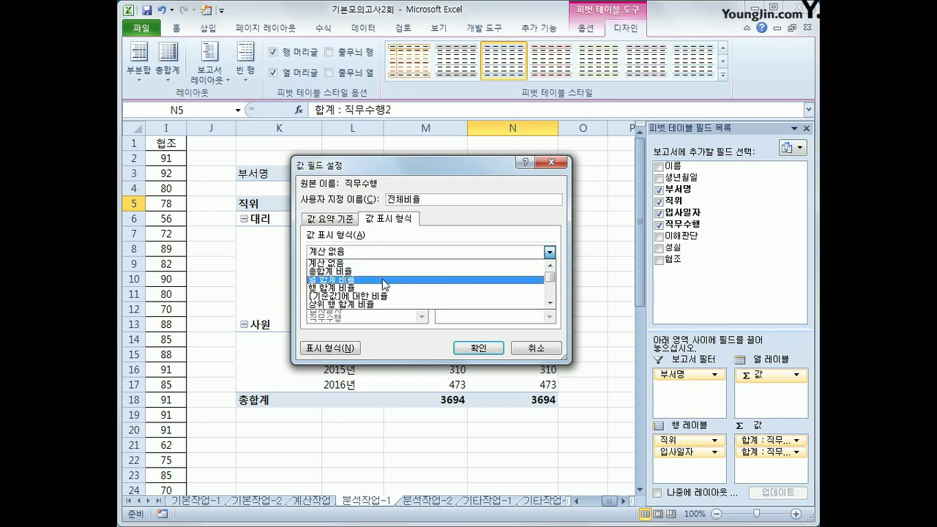
{"action": "left_click", "coordinate": [385, 284]}
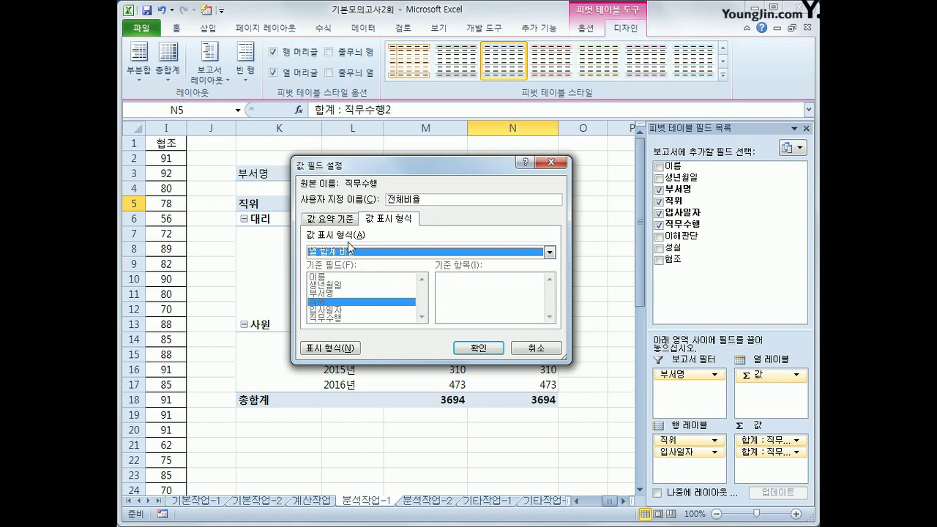
{"action": "left_click", "coordinate": [474, 348]}
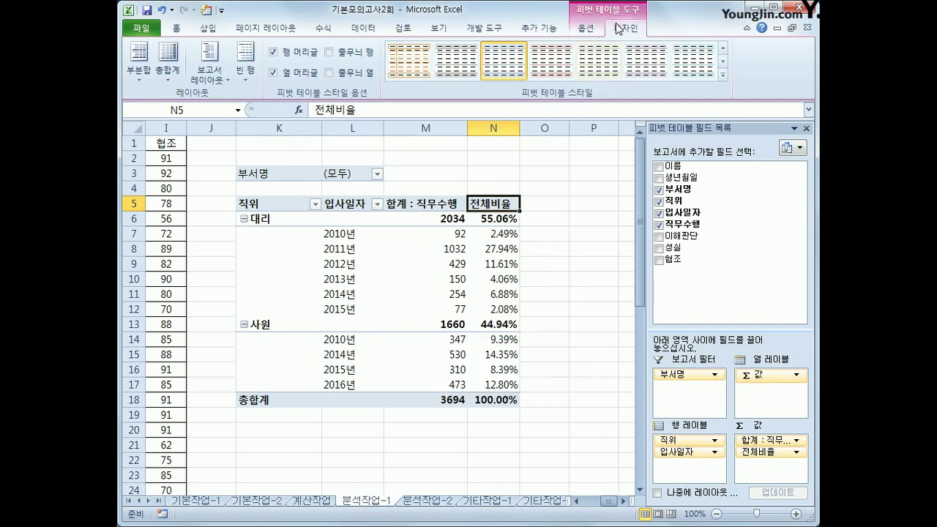
Apply the 피벗 스타일 밝게 9 style to the pivot, check N18, and go to 분석작업-2.
{"action": "left_click", "coordinate": [724, 75]}
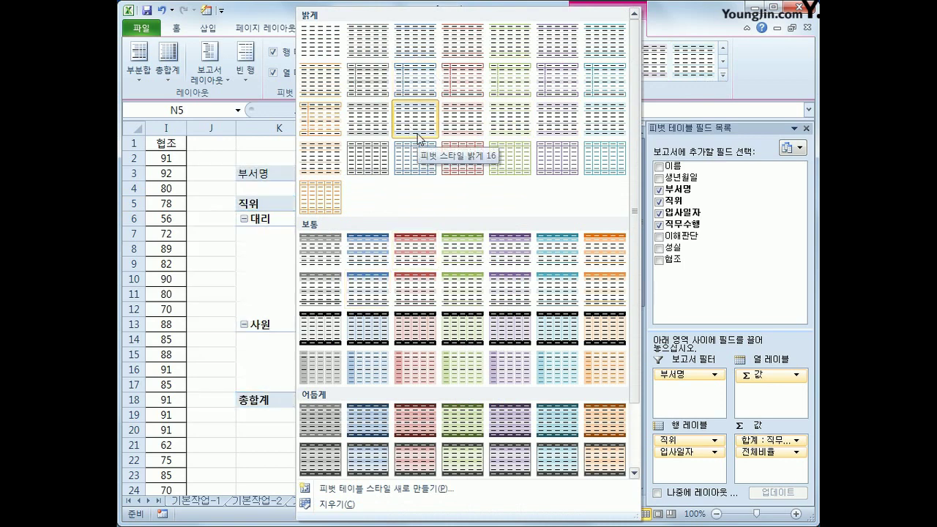
{"action": "left_click", "coordinate": [412, 84]}
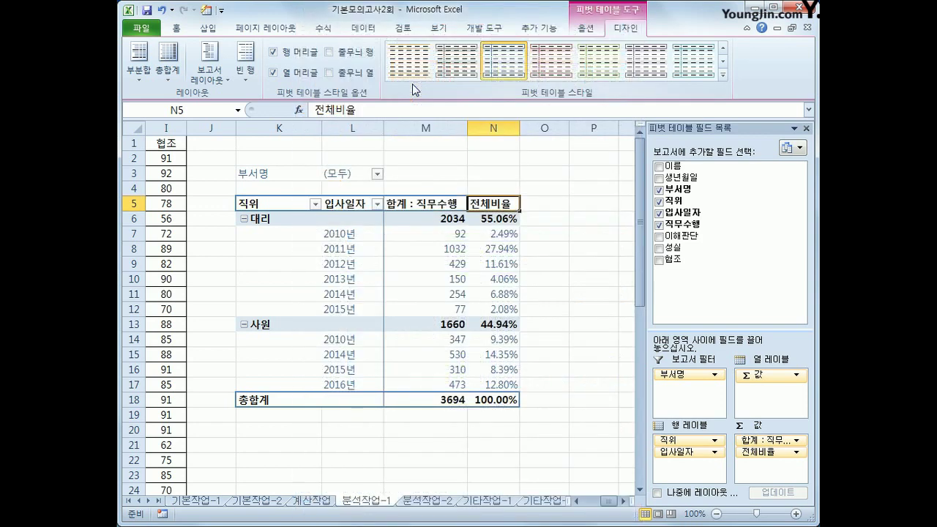
{"action": "mouse_move", "coordinate": [484, 290]}
{"action": "left_click", "coordinate": [490, 400]}
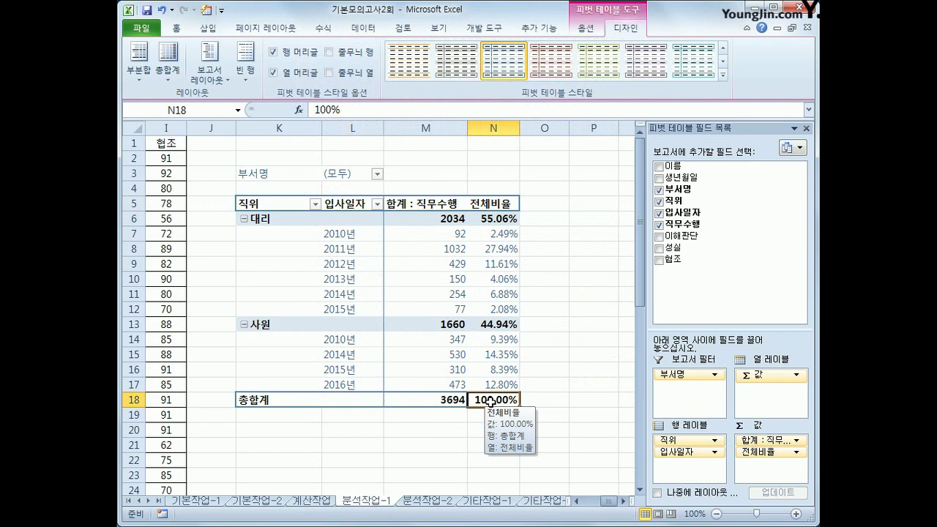
{"action": "left_click", "coordinate": [411, 503]}
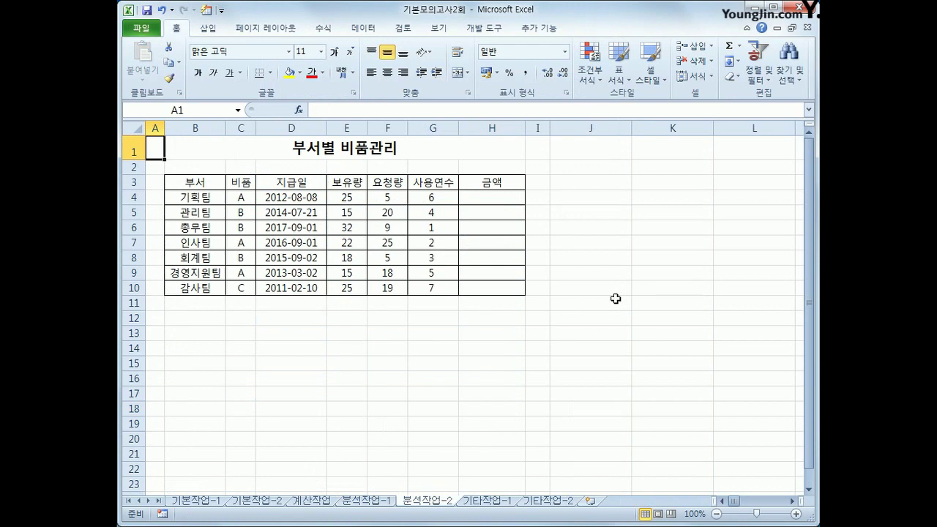
Start recording a new macro named 금액계산.
{"action": "left_click", "coordinate": [162, 515]}
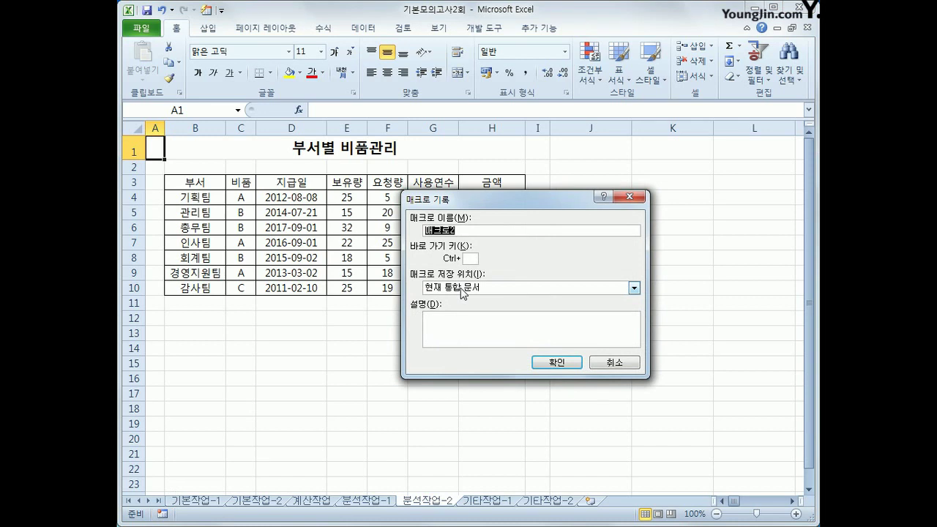
{"action": "type", "text": "금액계산"}
{"action": "left_click", "coordinate": [556, 362]}
Enter =(E4+F4)*3000 in H4 and fill it down to H10.
{"action": "left_click", "coordinate": [495, 199]}
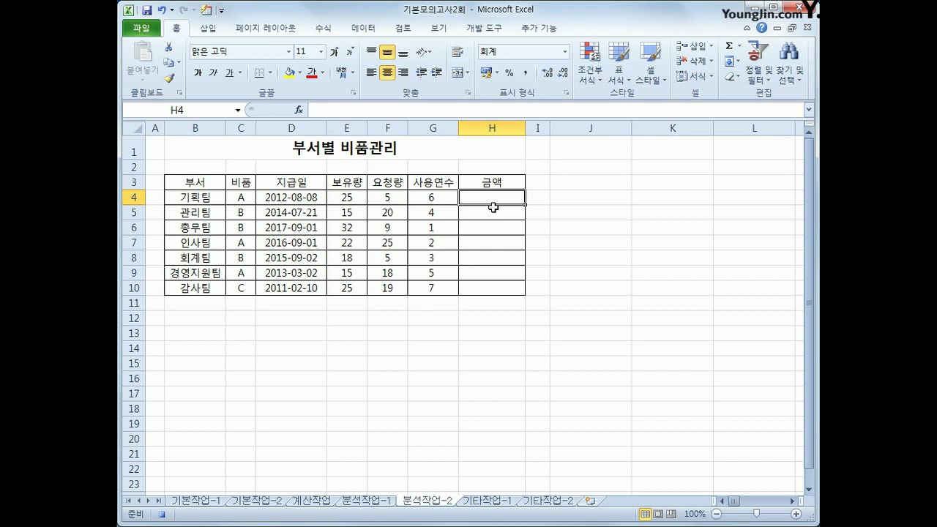
{"action": "type", "text": "="}
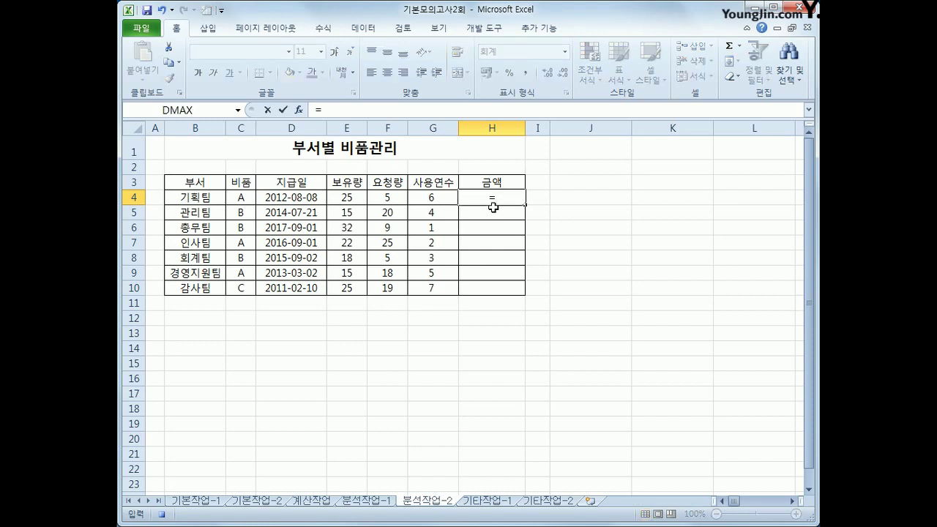
{"action": "type", "text": "("}
{"action": "key", "text": "Left"}
{"action": "key", "text": "Left"}
{"action": "key", "text": "Left"}
{"action": "type", "text": "+"}
{"action": "key", "text": "Left"}
{"action": "key", "text": "Left"}
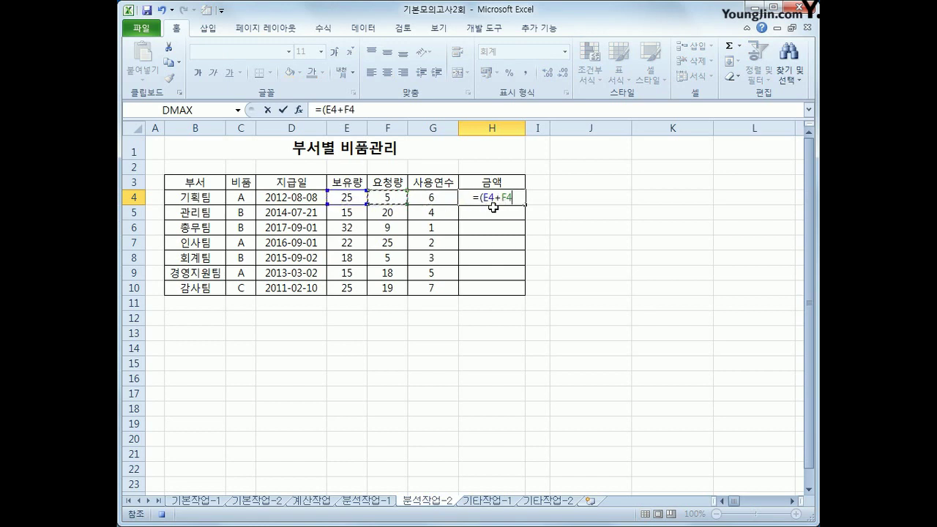
{"action": "type", "text": ")*3000"}
{"action": "key", "text": "Return"}
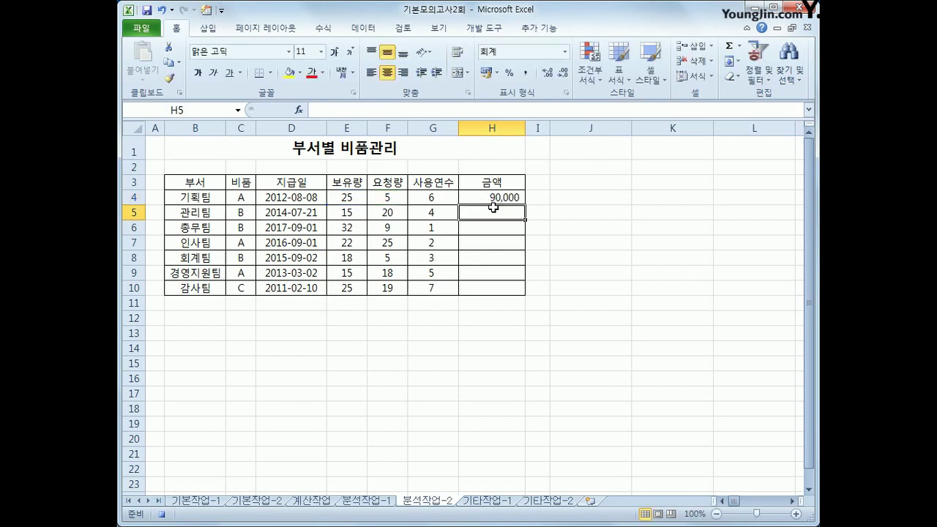
{"action": "left_click", "coordinate": [492, 198]}
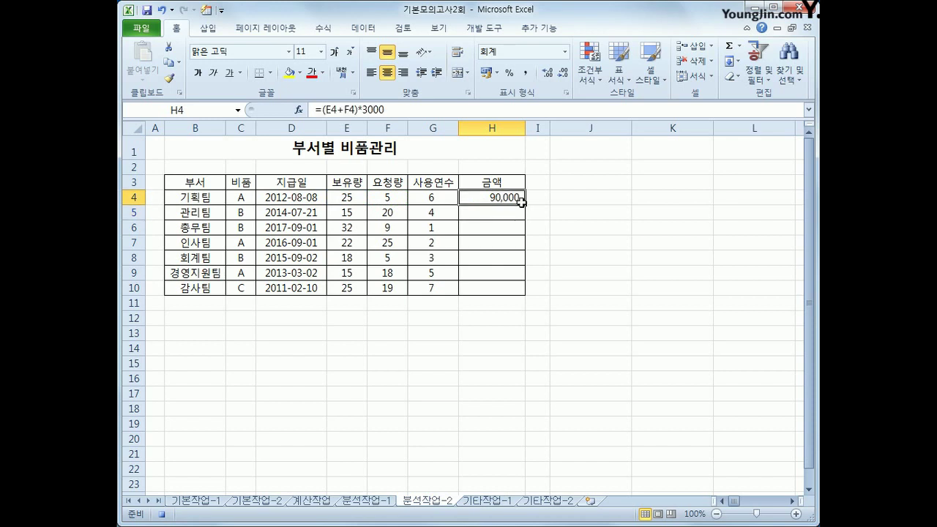
{"action": "left_click_drag", "start_coordinate": [525, 205], "coordinate": [513, 292]}
{"action": "left_click", "coordinate": [512, 292]}
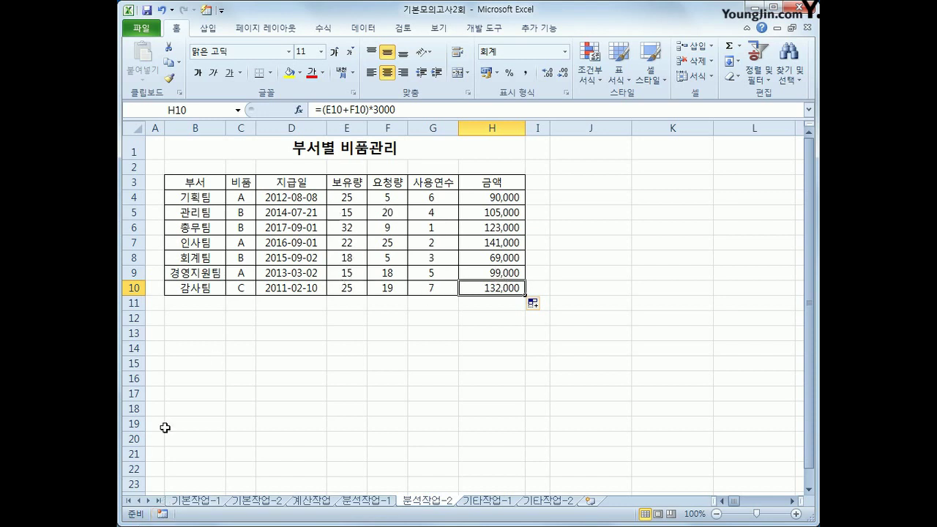
Draw a form-control button to the right of the table near J3.
{"action": "left_click", "coordinate": [486, 30]}
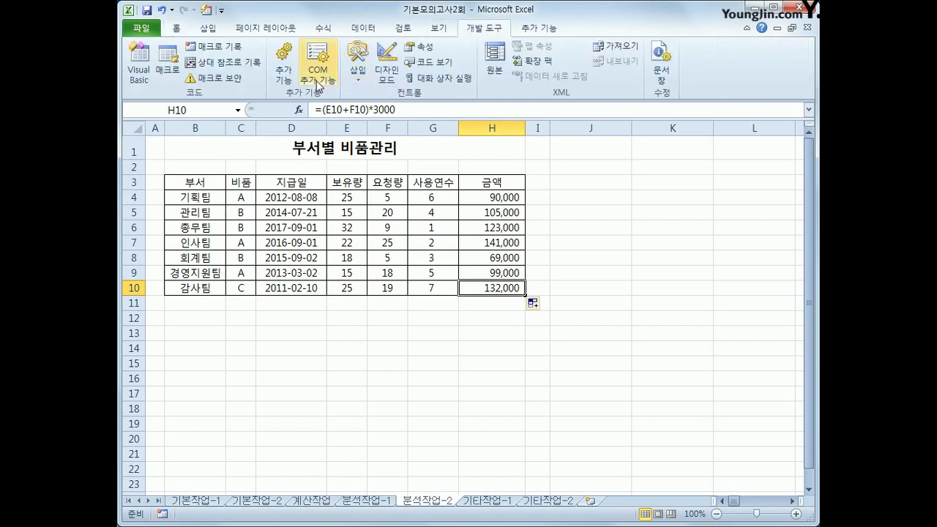
{"action": "left_click", "coordinate": [359, 79]}
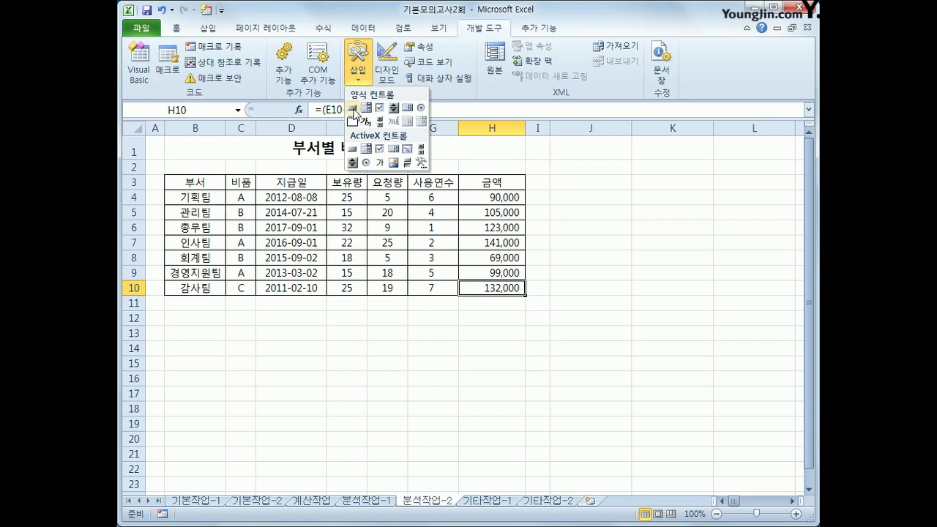
{"action": "left_click", "coordinate": [353, 109]}
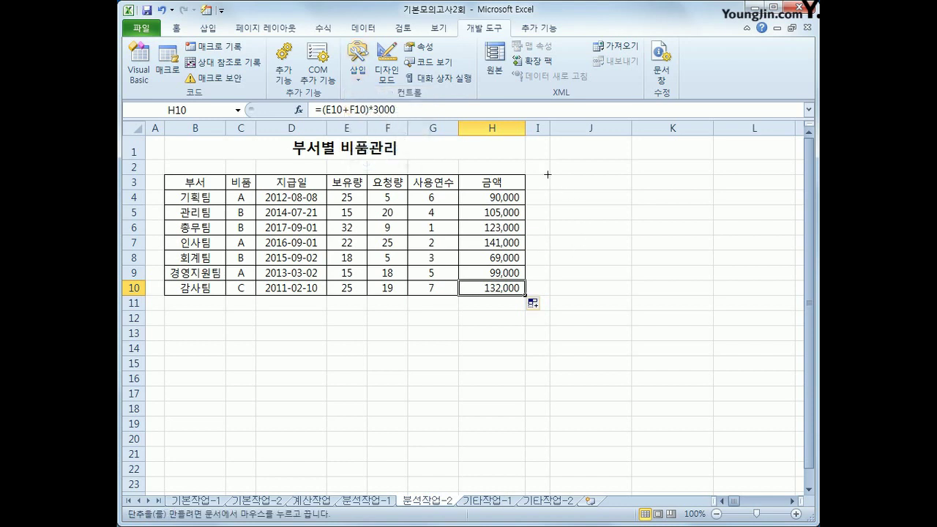
{"action": "left_click_drag", "start_coordinate": [549, 175], "coordinate": [600, 209]}
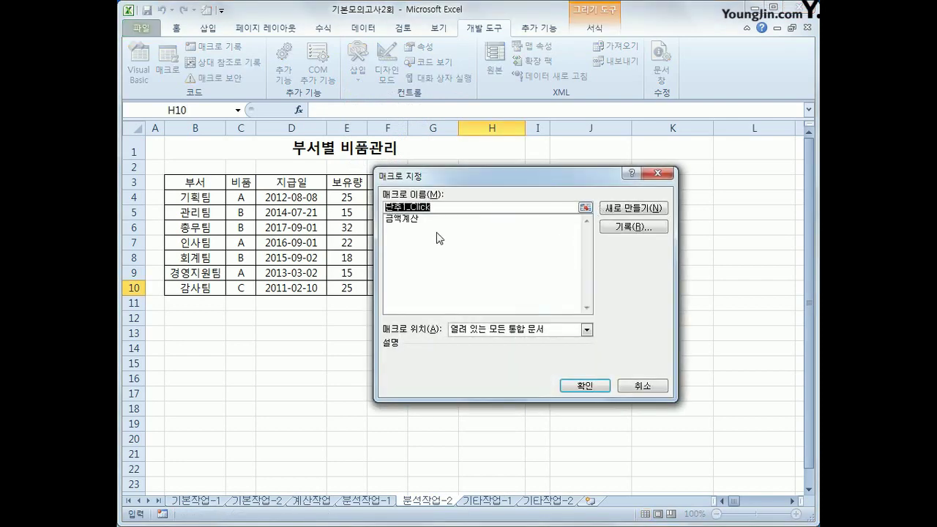
Assign the 금액계산 macro to the button and label it 계산.
{"action": "left_click", "coordinate": [423, 220]}
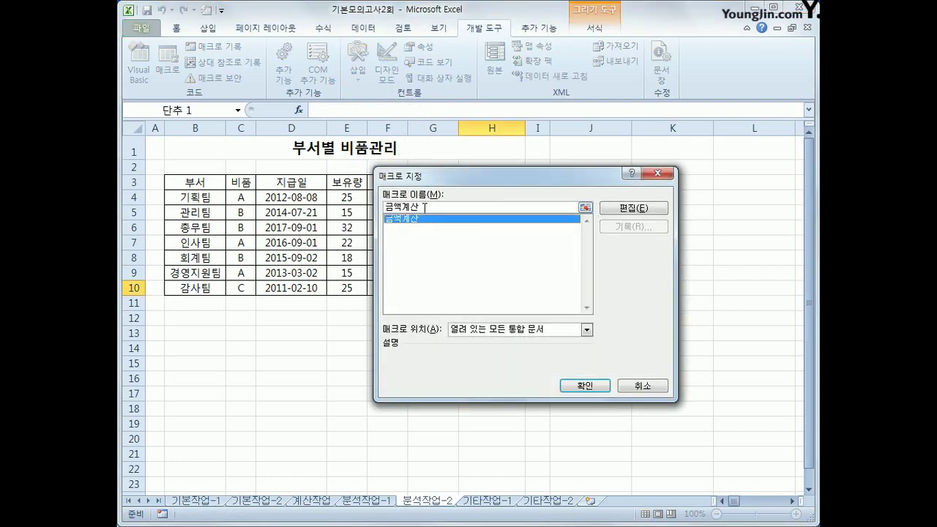
{"action": "left_click", "coordinate": [595, 386]}
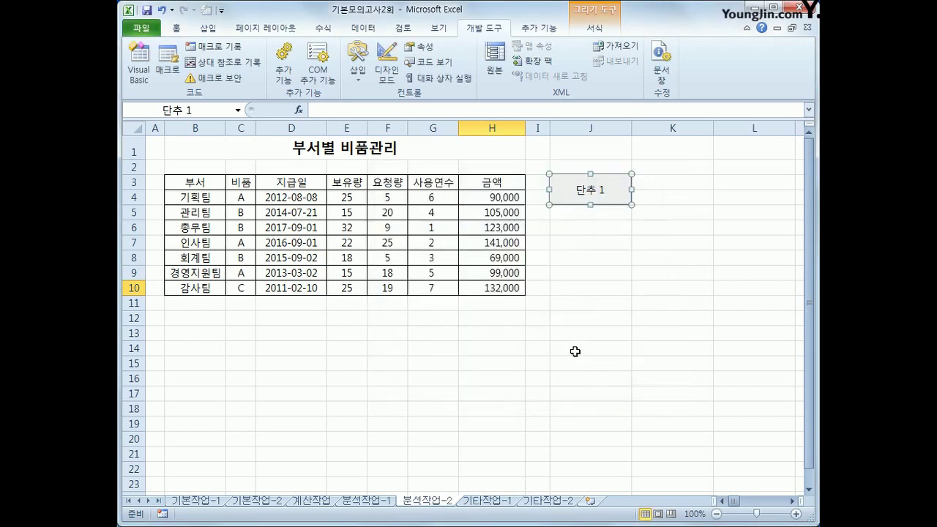
{"action": "type", "text": "계산"}
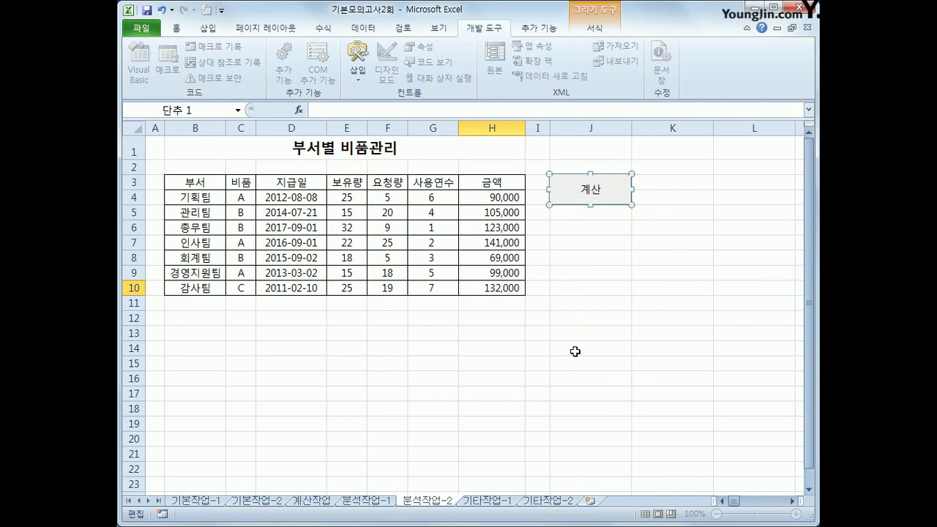
{"action": "left_click", "coordinate": [575, 352]}
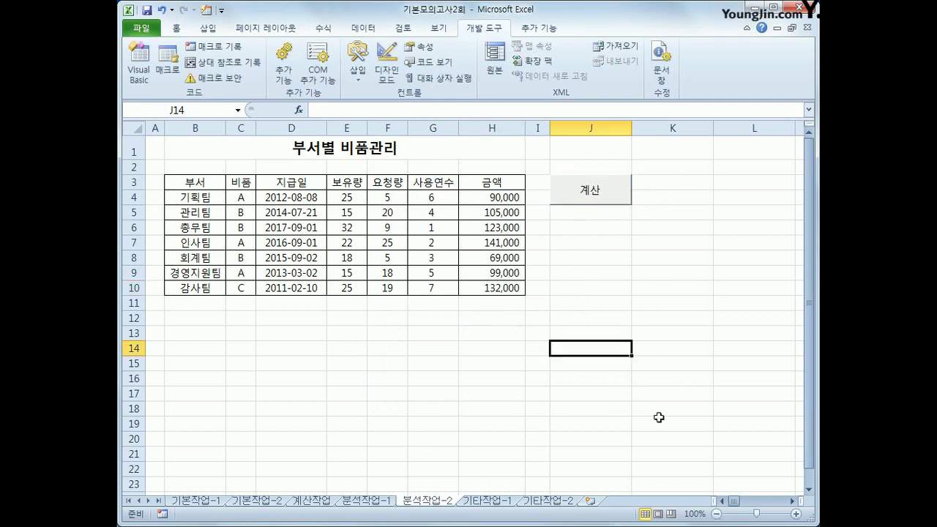
On 기타작업-1, change the 판매량 series to a line with markers.
{"action": "left_click", "coordinate": [506, 502]}
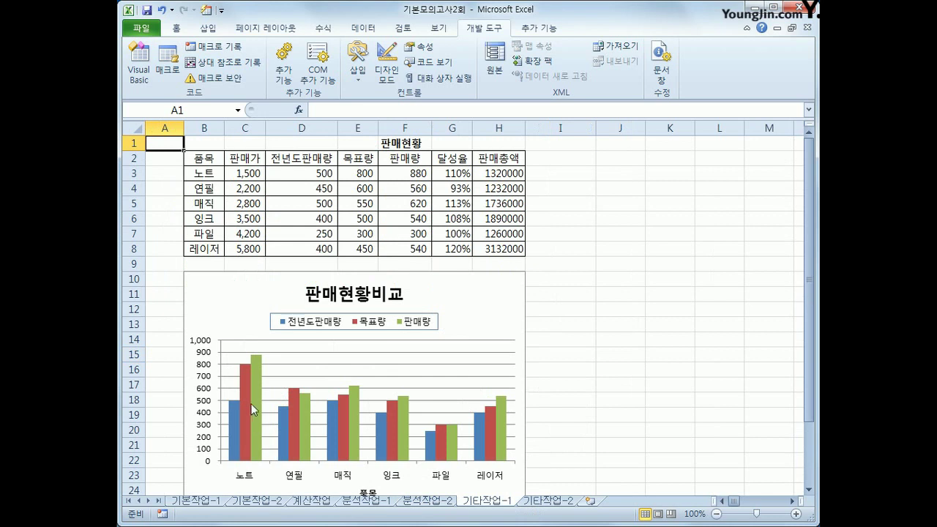
{"action": "left_click", "coordinate": [254, 386]}
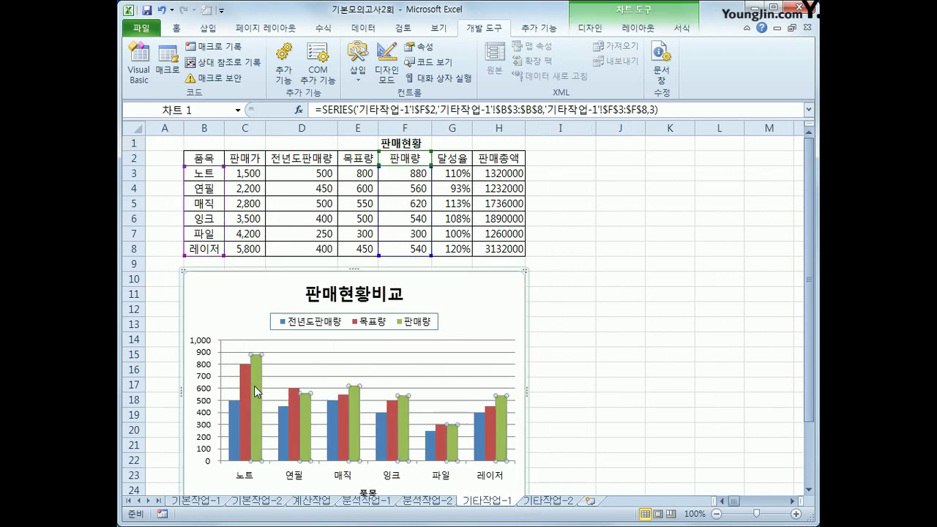
{"action": "right_click", "coordinate": [256, 384]}
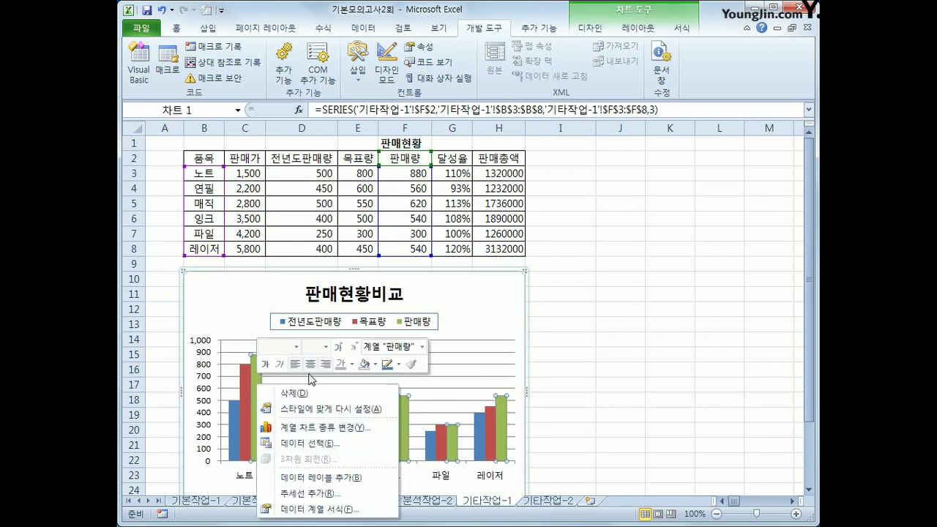
{"action": "left_click", "coordinate": [363, 428]}
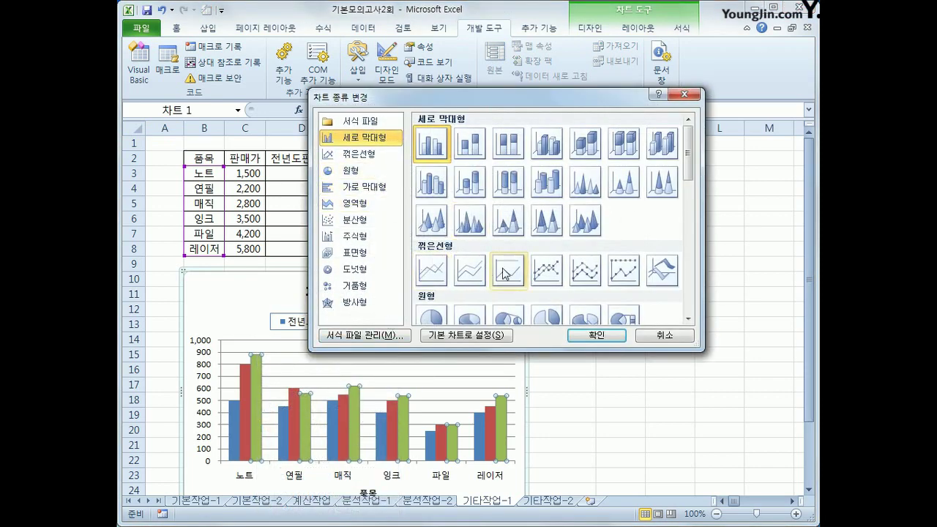
{"action": "left_click", "coordinate": [545, 276]}
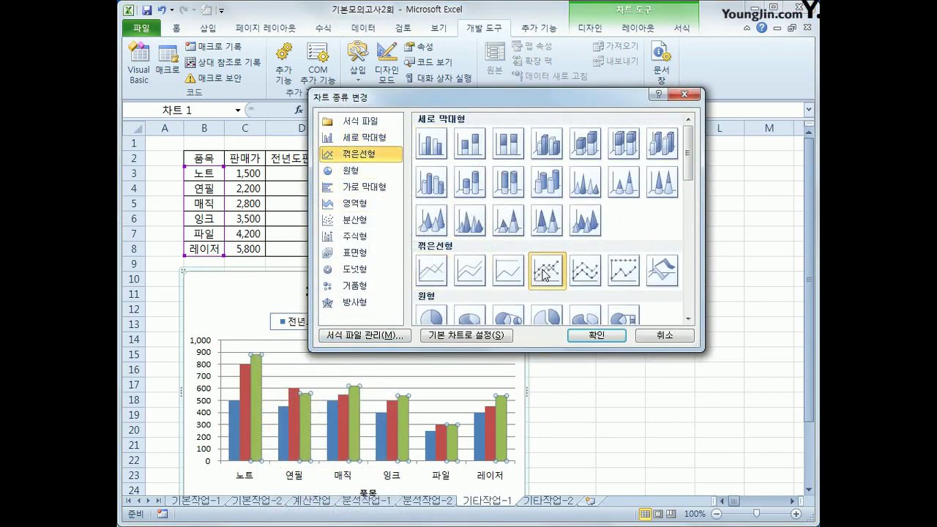
{"action": "left_click", "coordinate": [597, 335]}
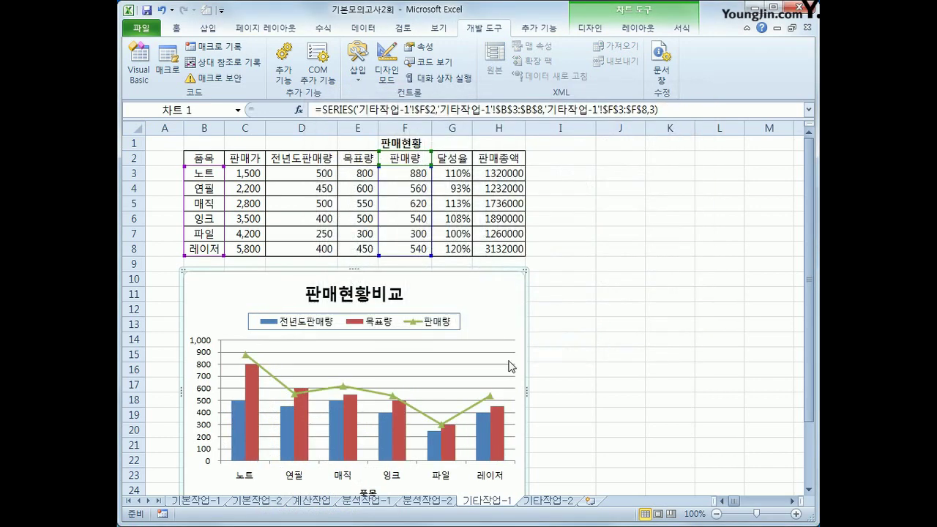
Add data labels to the 판매량 line and review its series options.
{"action": "left_click", "coordinate": [244, 355]}
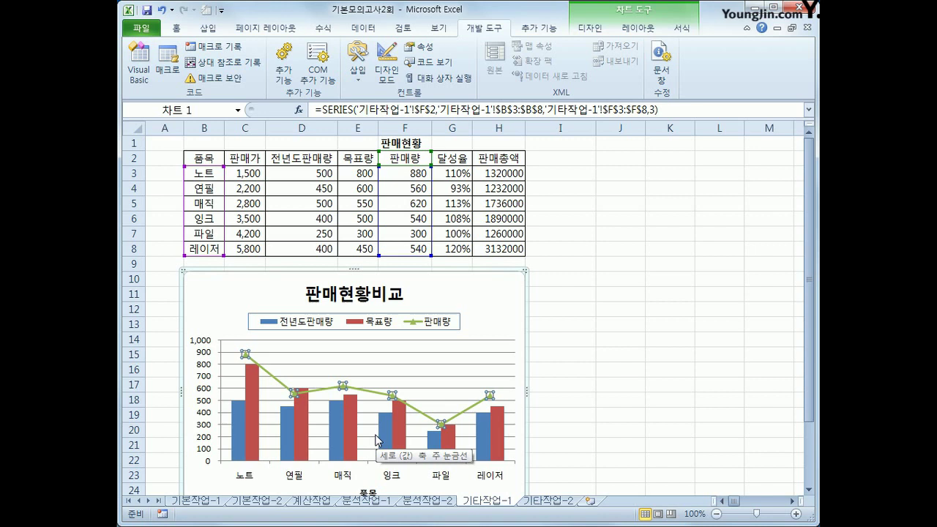
{"action": "right_click", "coordinate": [246, 354]}
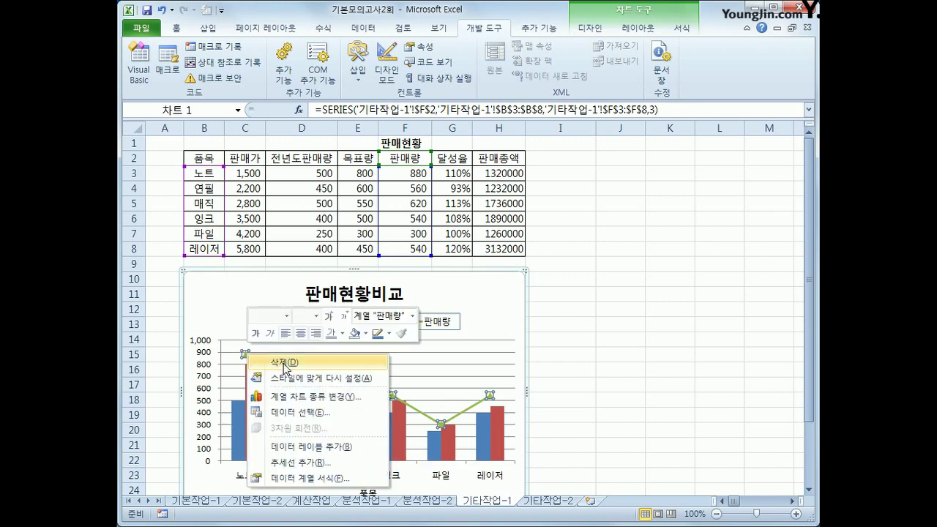
{"action": "left_click", "coordinate": [347, 446]}
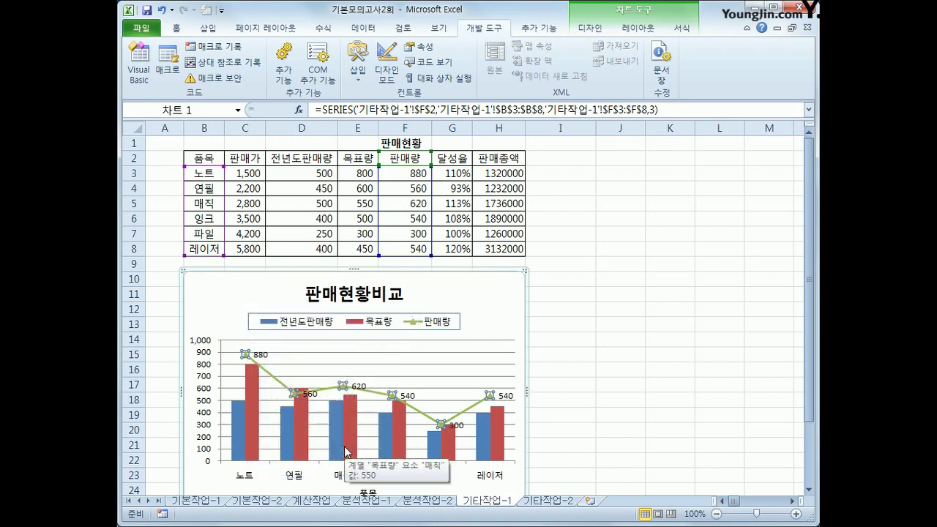
{"action": "right_click", "coordinate": [246, 355]}
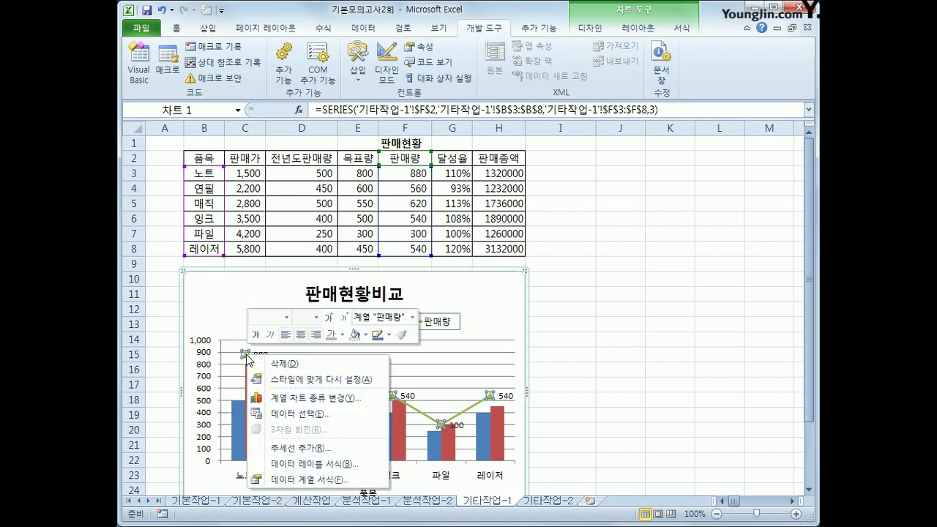
{"action": "left_click", "coordinate": [356, 480]}
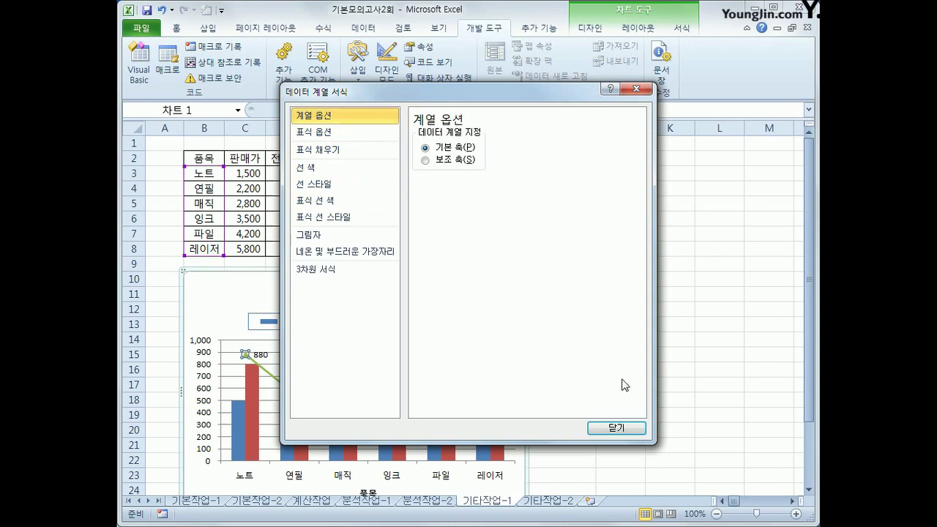
{"action": "left_click", "coordinate": [617, 428]}
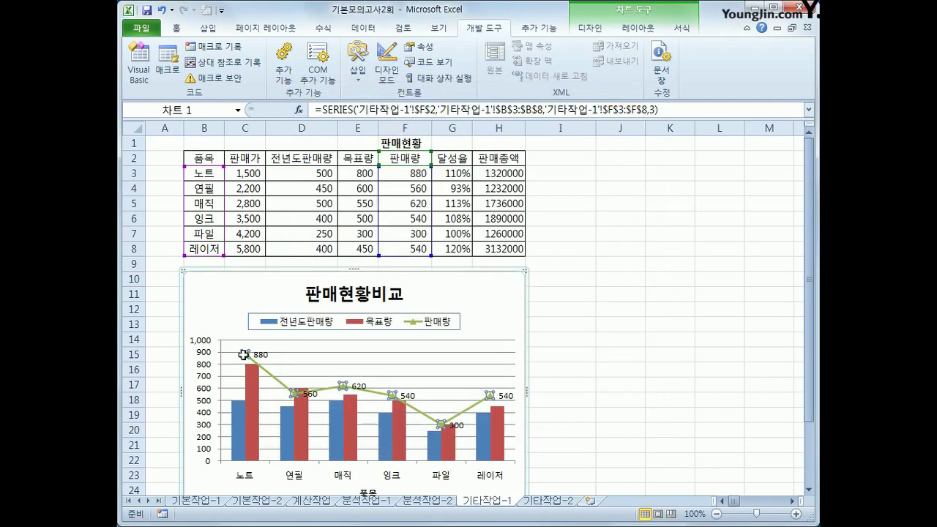
{"action": "left_click", "coordinate": [257, 399]}
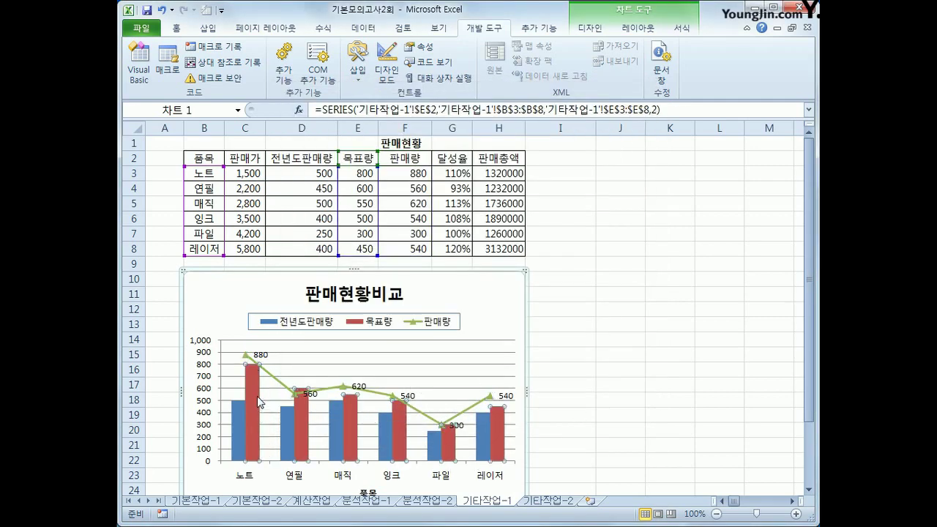
Set the 목표량 series overlap to 50%.
{"action": "right_click", "coordinate": [249, 380]}
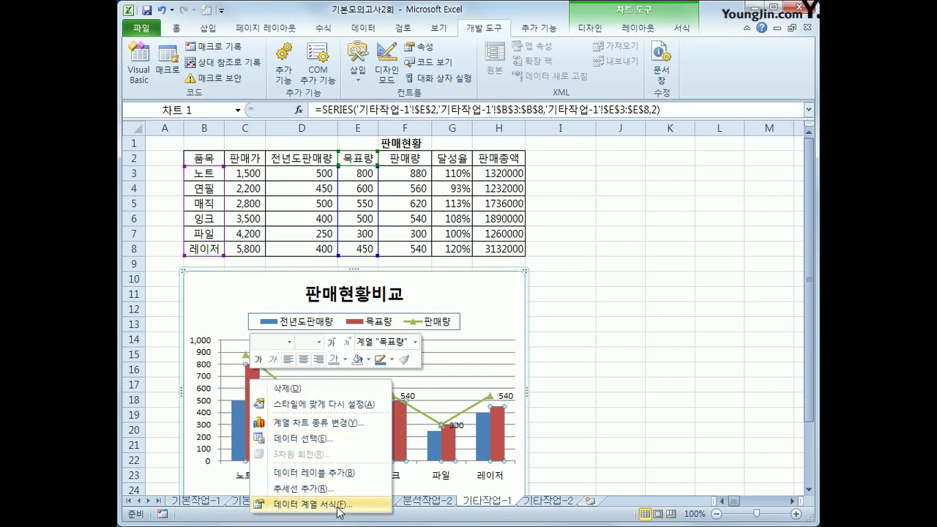
{"action": "left_click", "coordinate": [340, 512]}
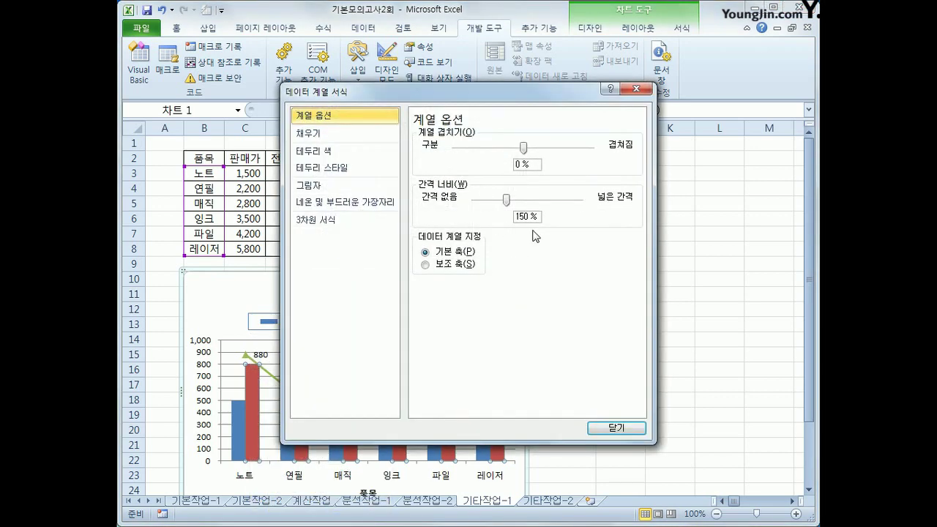
{"action": "left_click_drag", "start_coordinate": [536, 165], "coordinate": [483, 168]}
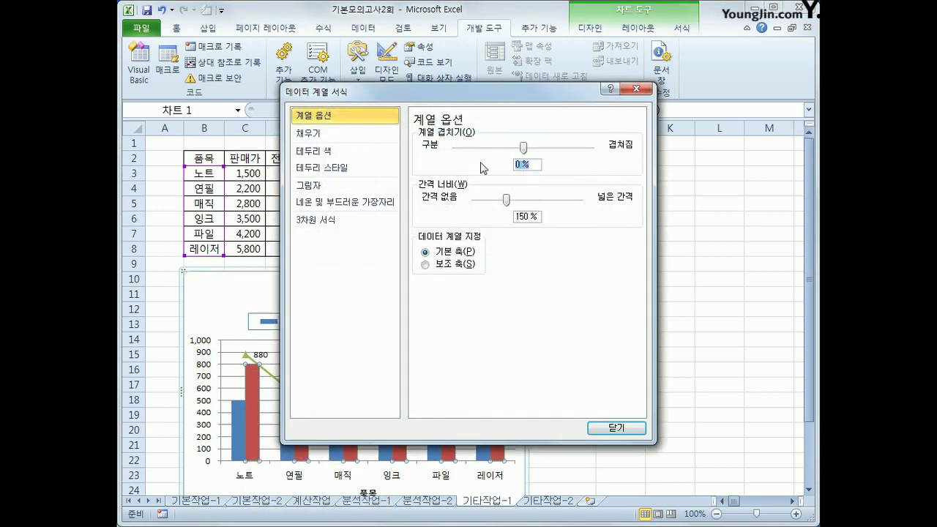
{"action": "type", "text": "50"}
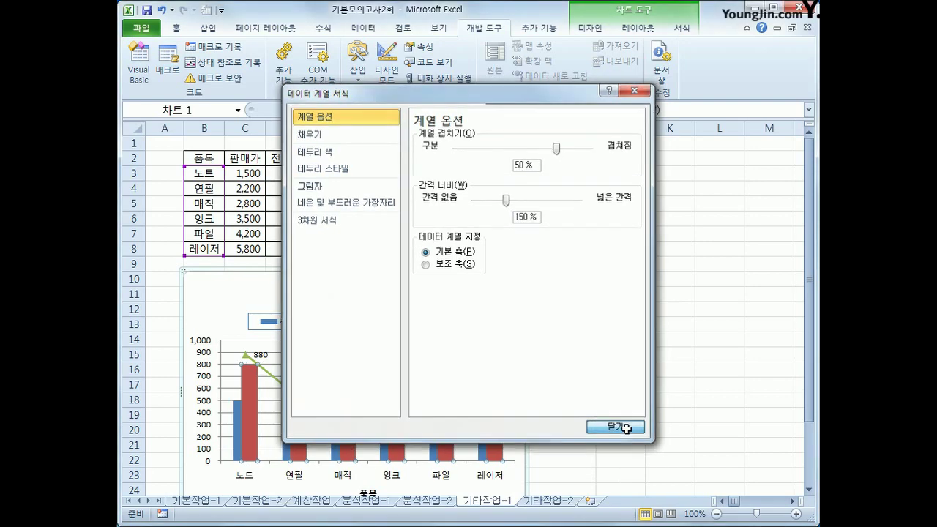
{"action": "left_click", "coordinate": [627, 429]}
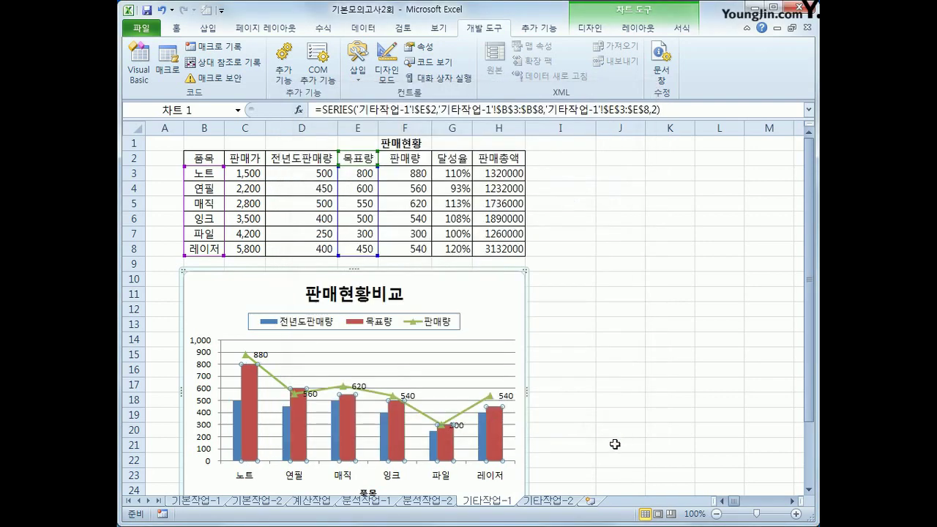
{"action": "left_click", "coordinate": [207, 371]}
Fix the vertical axis minimum at 200 and its major unit at 200.
{"action": "right_click", "coordinate": [207, 371]}
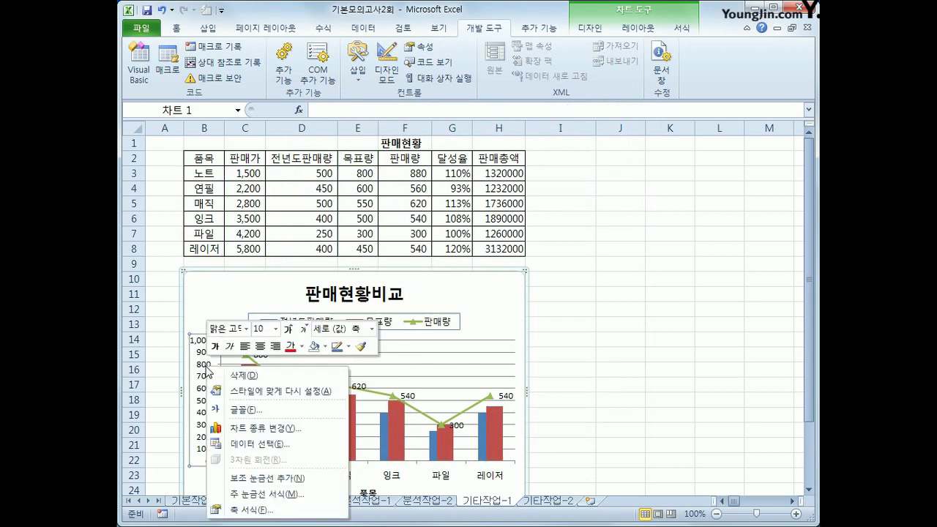
{"action": "left_click", "coordinate": [271, 510]}
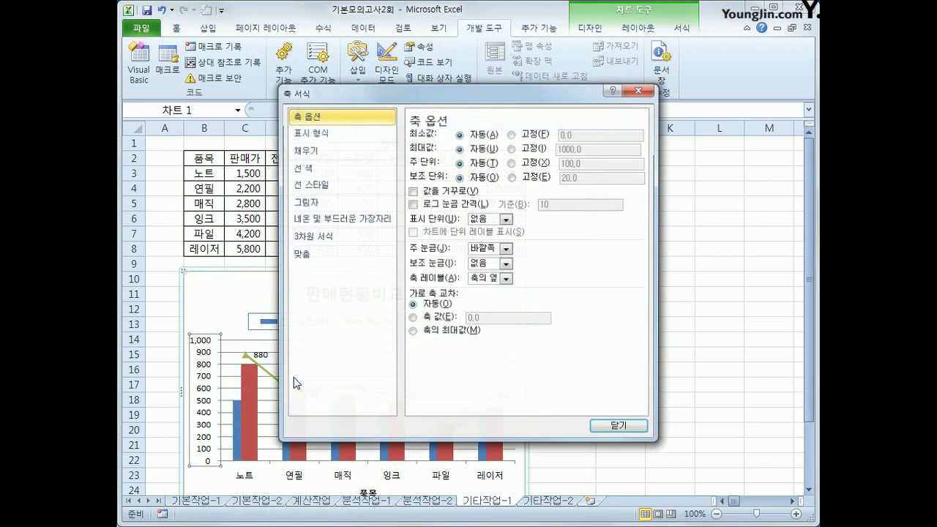
{"action": "left_click", "coordinate": [533, 133]}
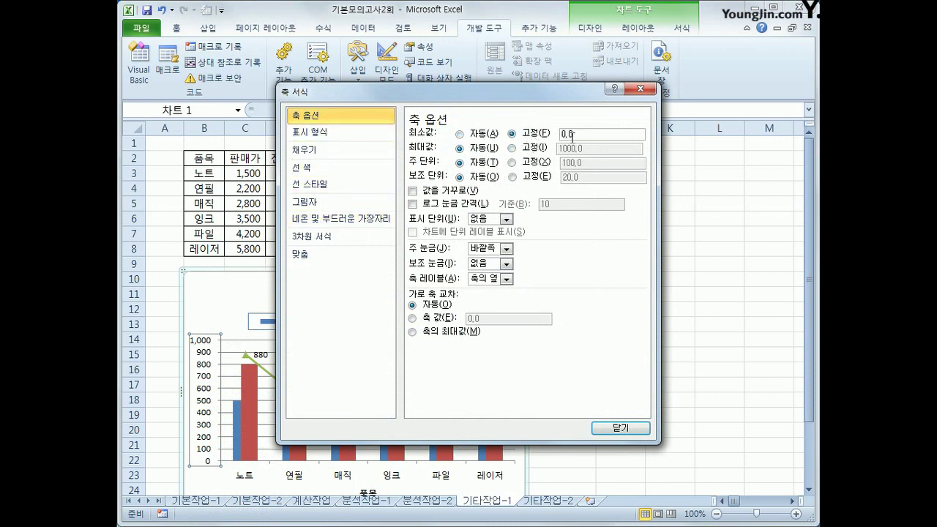
{"action": "type", "text": "200"}
{"action": "left_click", "coordinate": [526, 162]}
{"action": "type", "text": "200"}
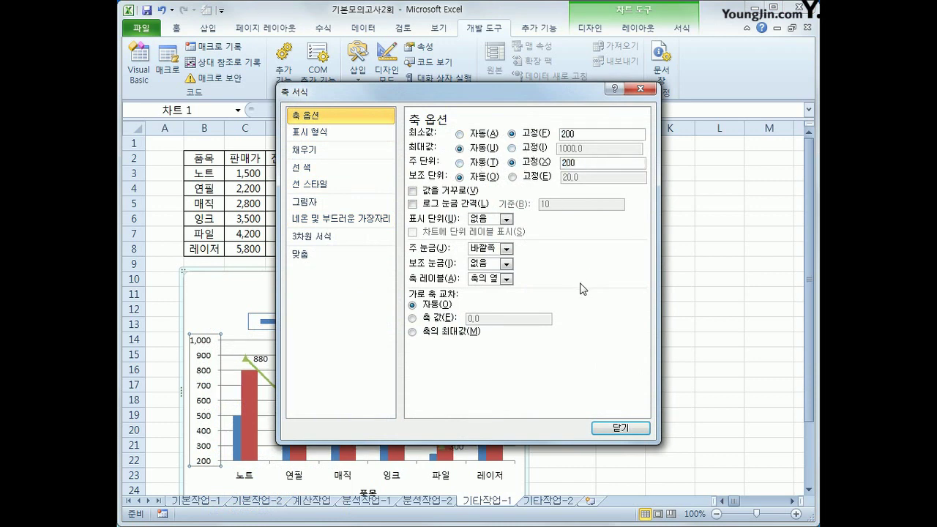
{"action": "left_click", "coordinate": [620, 428]}
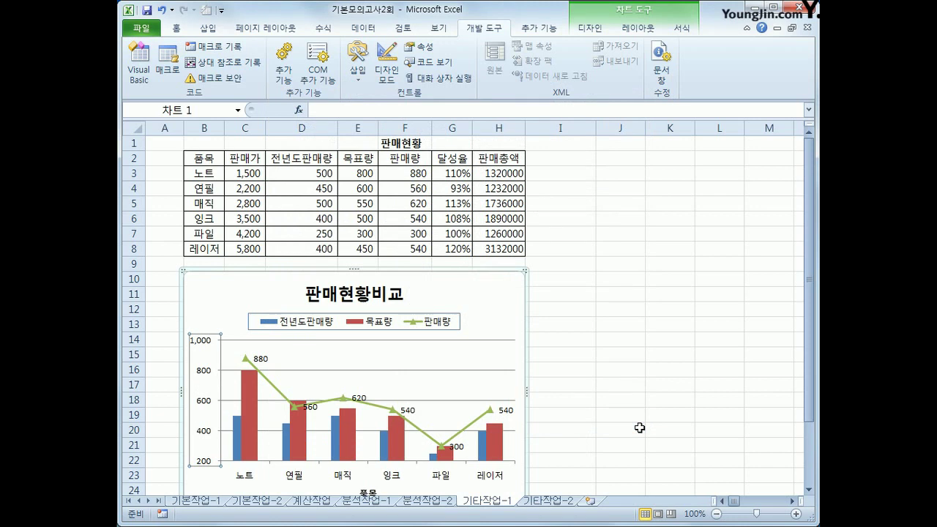
Give the chart area rounded corners and an outer diagonal bottom-right shadow.
{"action": "right_click", "coordinate": [486, 290]}
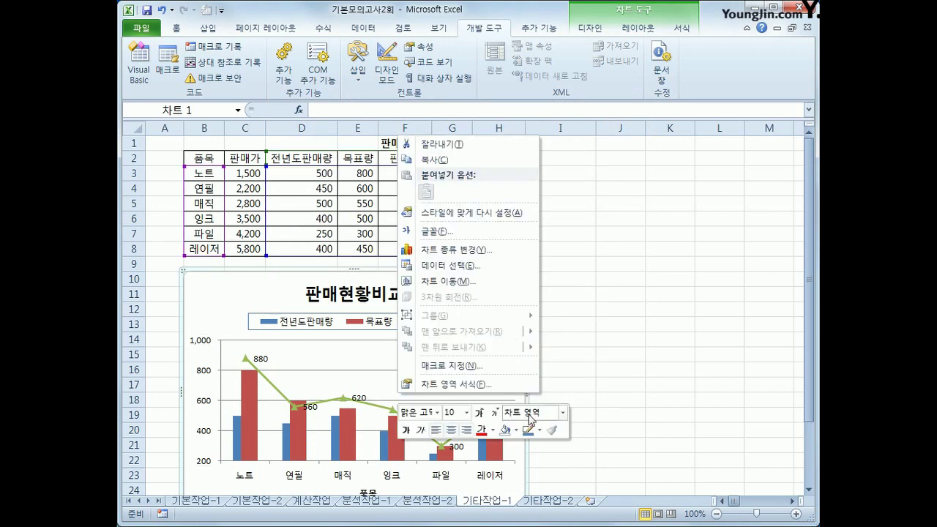
{"action": "left_click", "coordinate": [495, 383]}
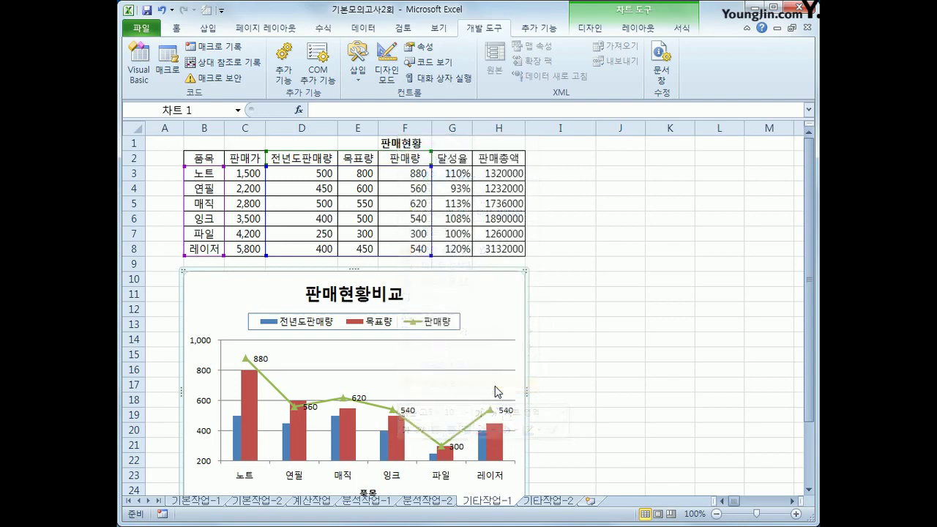
{"action": "left_click", "coordinate": [351, 151]}
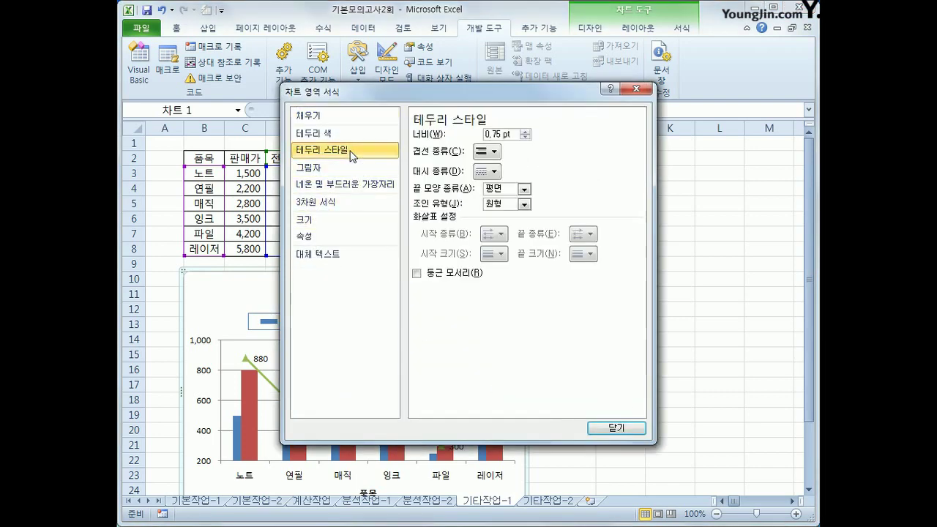
{"action": "left_click", "coordinate": [450, 277]}
{"action": "left_click", "coordinate": [333, 173]}
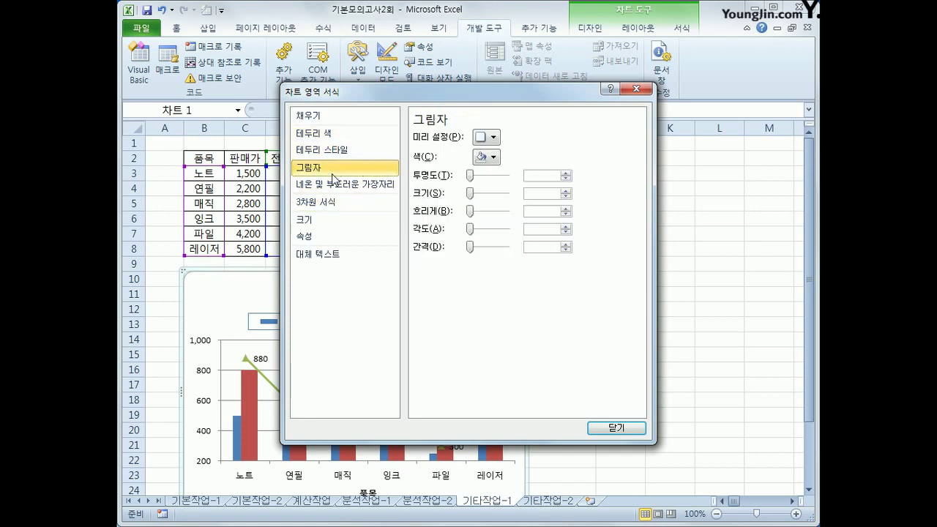
{"action": "left_click", "coordinate": [488, 137]}
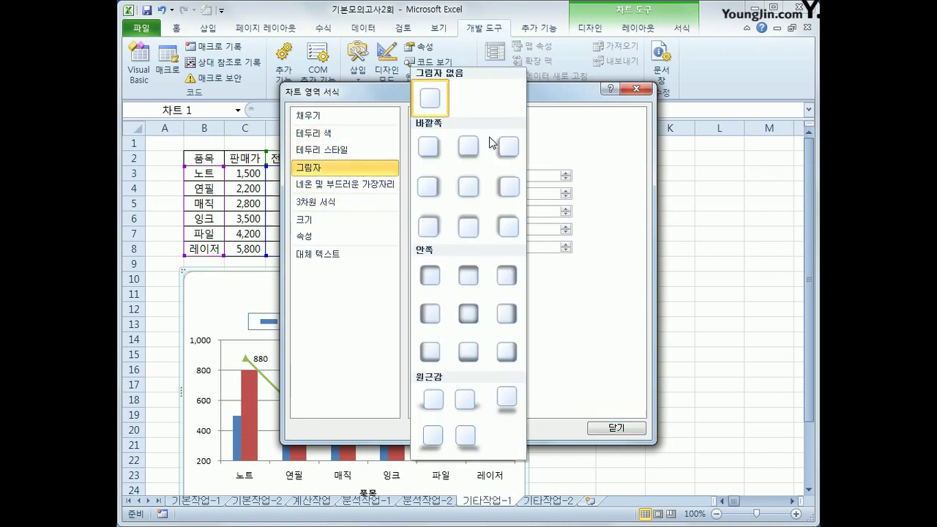
{"action": "left_click", "coordinate": [428, 152]}
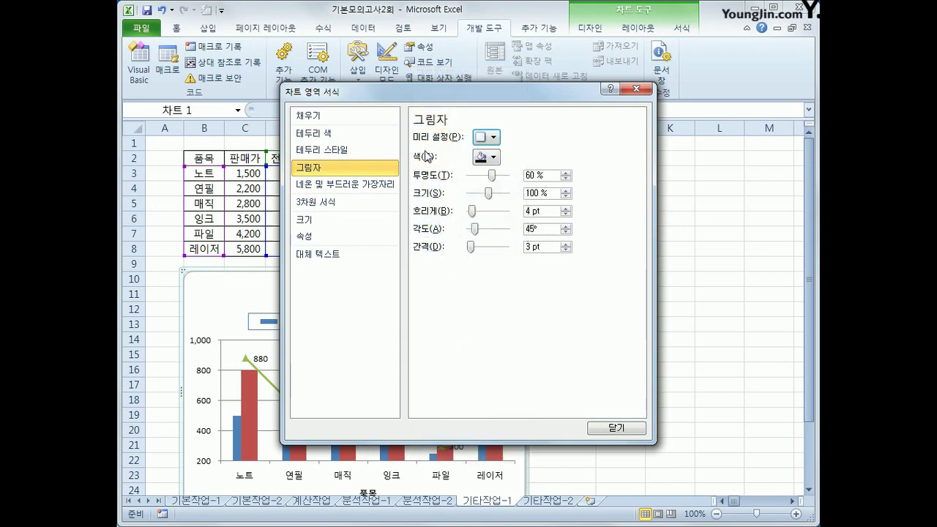
{"action": "left_click", "coordinate": [606, 428]}
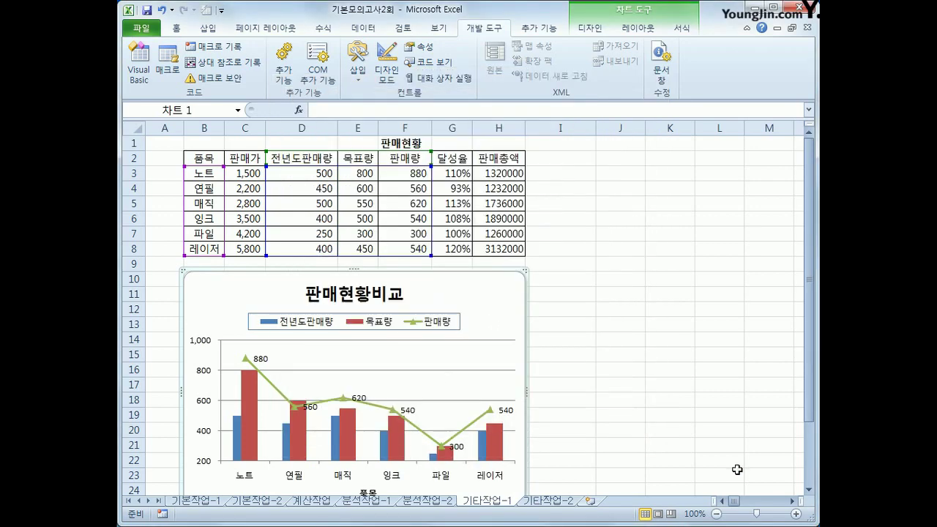
{"action": "left_click", "coordinate": [666, 444]}
{"action": "scroll", "coordinate": [546, 263], "scroll_direction": "down", "scroll_amount": 1}
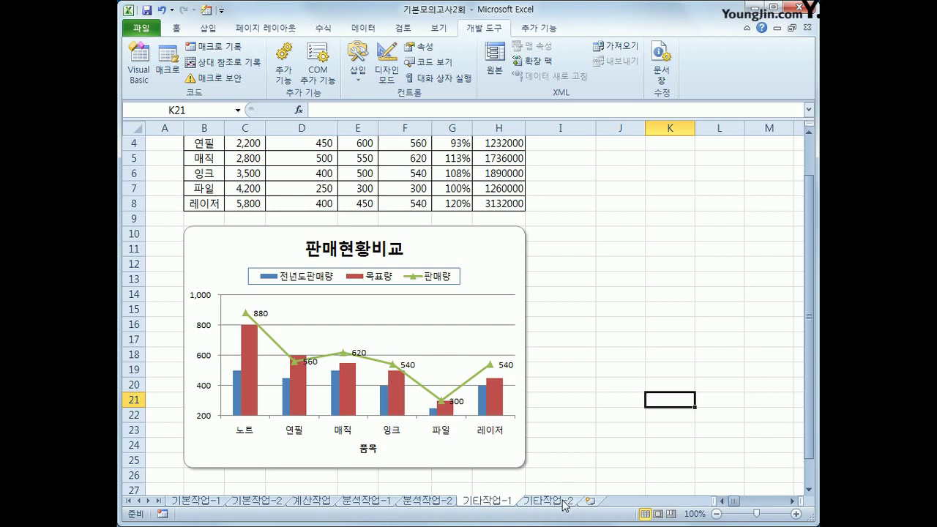
Switch to 기타작업-2, turn on design mode, and select the 인사고과입력현황 button.
{"action": "left_click", "coordinate": [561, 501]}
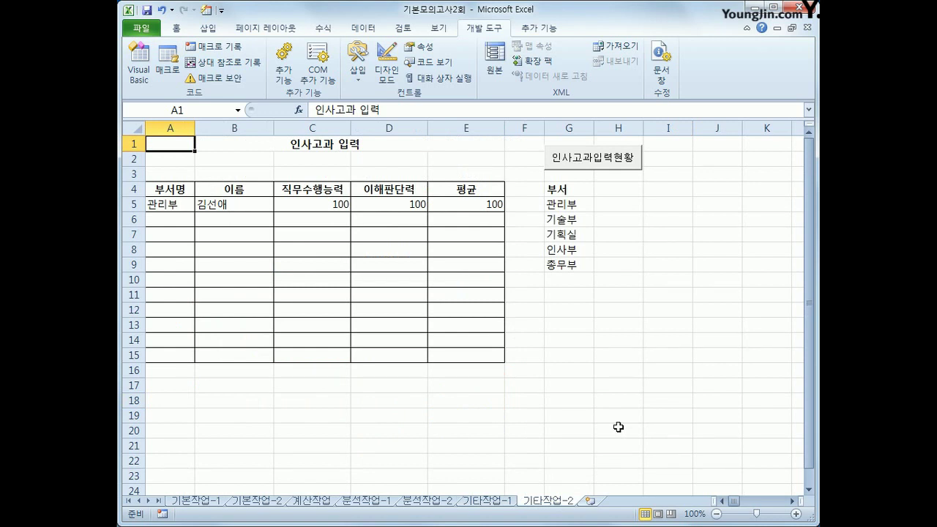
{"action": "left_click", "coordinate": [628, 300]}
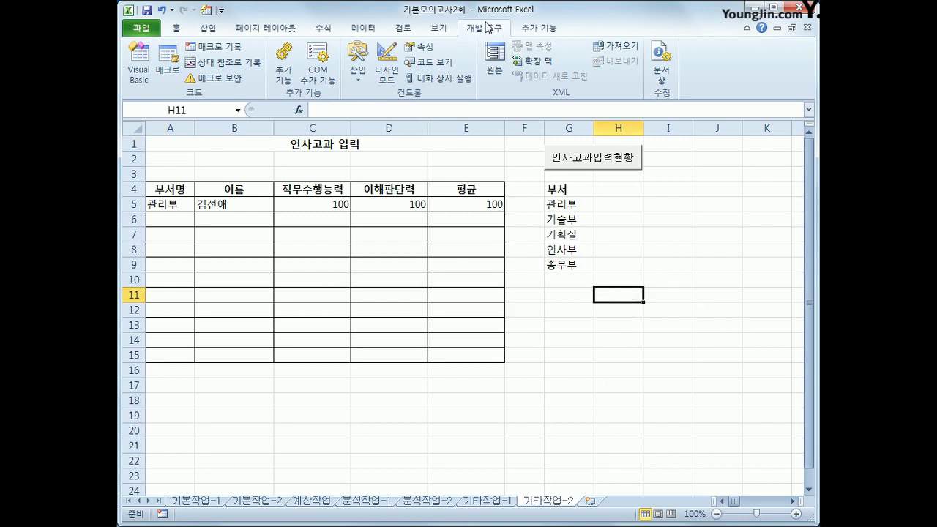
{"action": "left_click", "coordinate": [385, 79]}
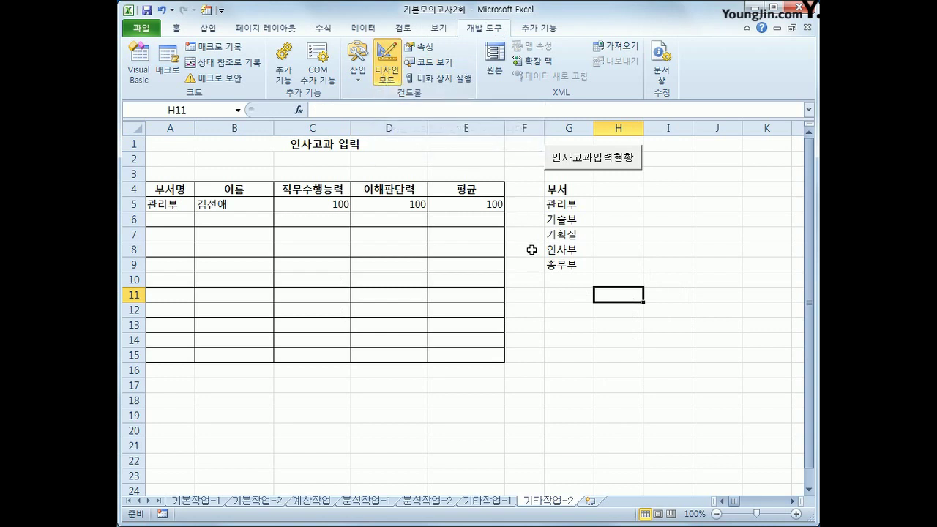
{"action": "left_click", "coordinate": [597, 159]}
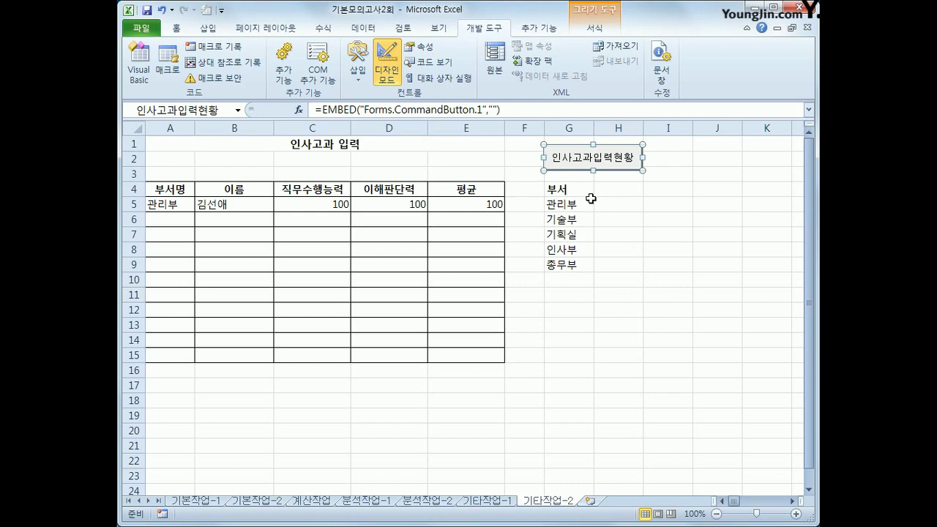
Make the 인사고과입력현황 button's Click procedure run 인사고과입력.Show.
{"action": "double_click", "coordinate": [585, 162]}
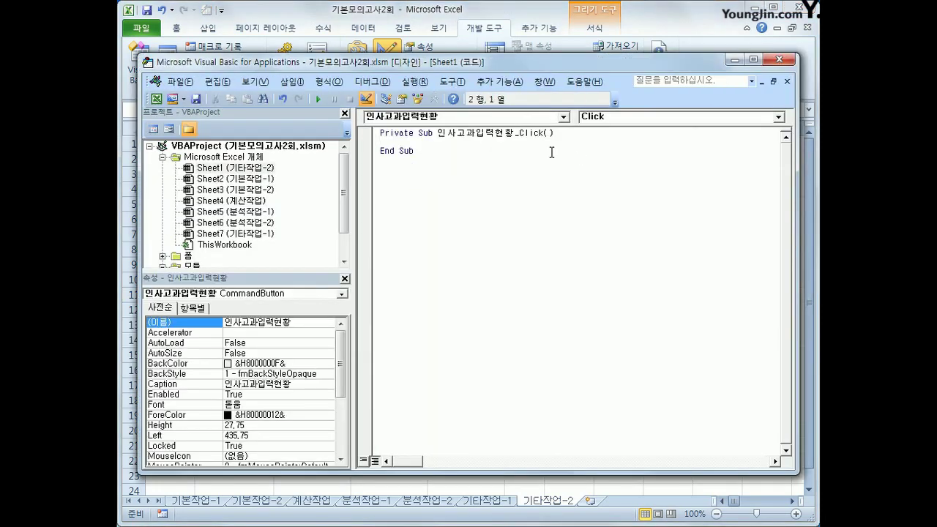
{"action": "key", "text": "Tab"}
{"action": "type", "text": "인ㅅㅏ고과이ㅂ력."}
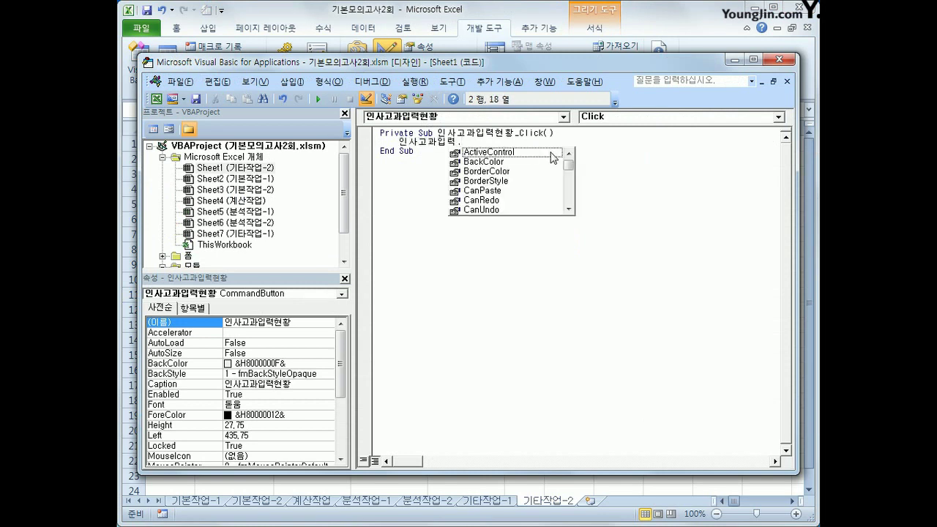
{"action": "type", "text": "sh"}
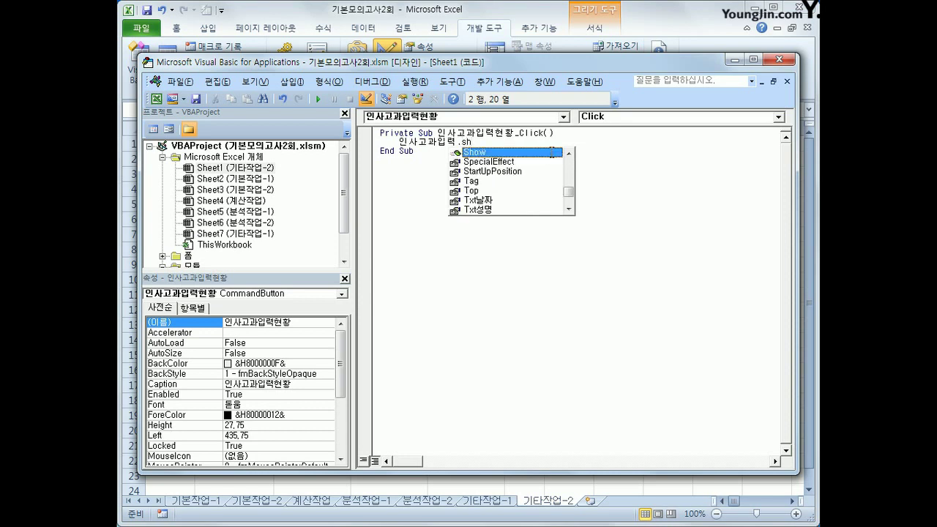
{"action": "double_click", "coordinate": [551, 152]}
{"action": "left_click", "coordinate": [551, 152]}
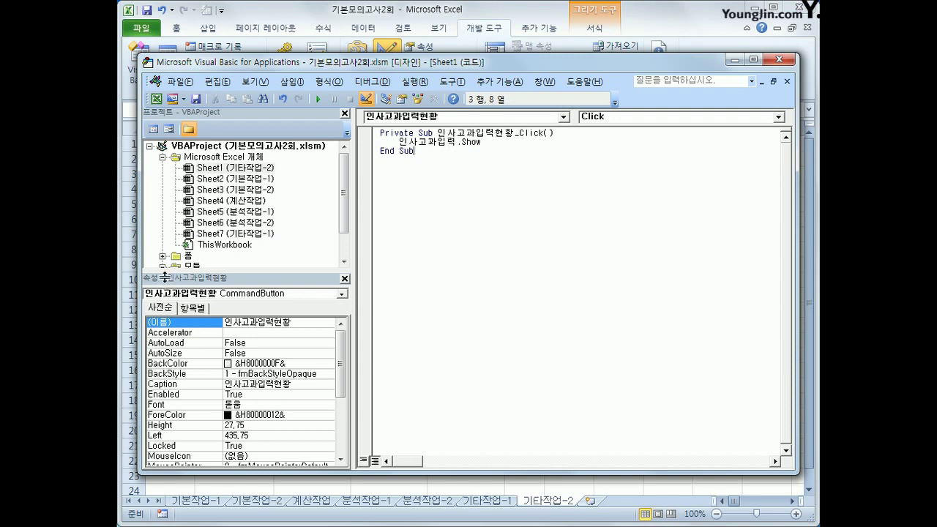
Open the code window of the 인사고과입력 form from the Project Explorer.
{"action": "double_click", "coordinate": [188, 256]}
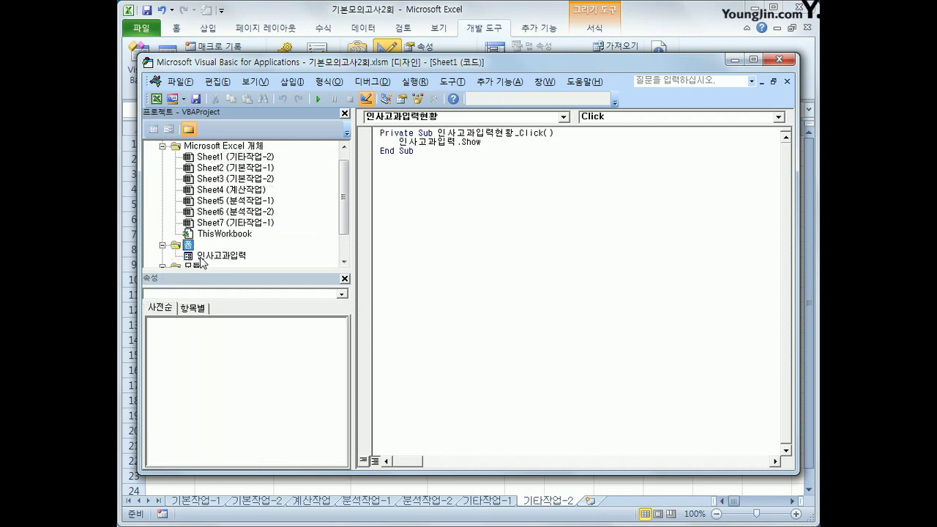
{"action": "left_click", "coordinate": [202, 258]}
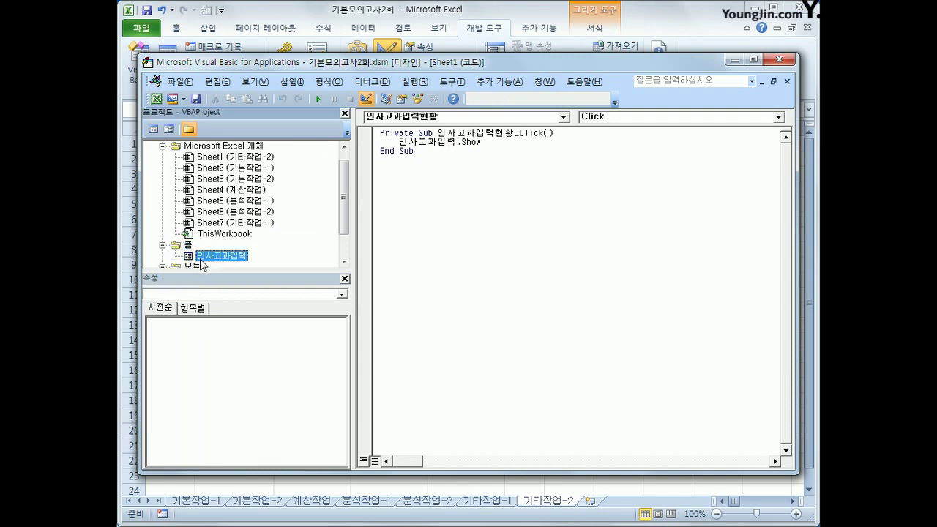
{"action": "left_click", "coordinate": [153, 129]}
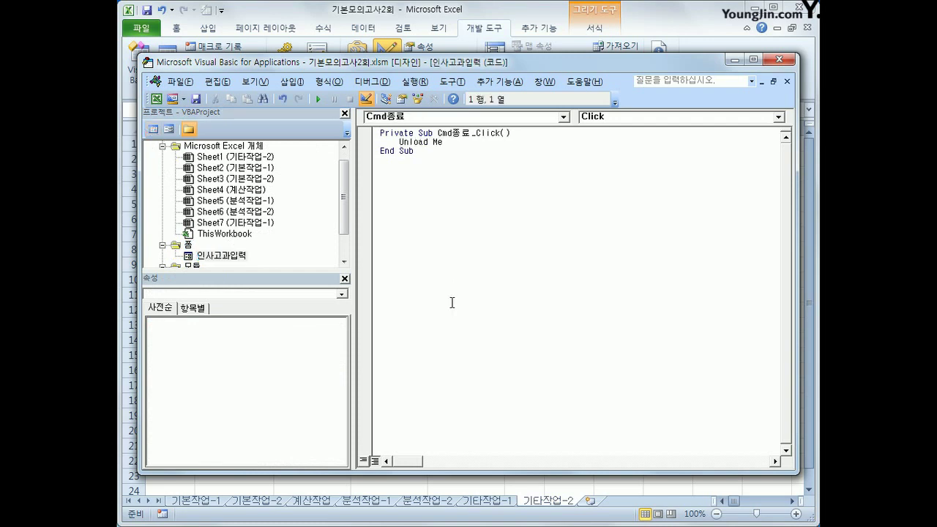
Create the UserForm Initialize procedure setting cmb부서.RowSource to "G5:G9".
{"action": "left_click", "coordinate": [449, 120]}
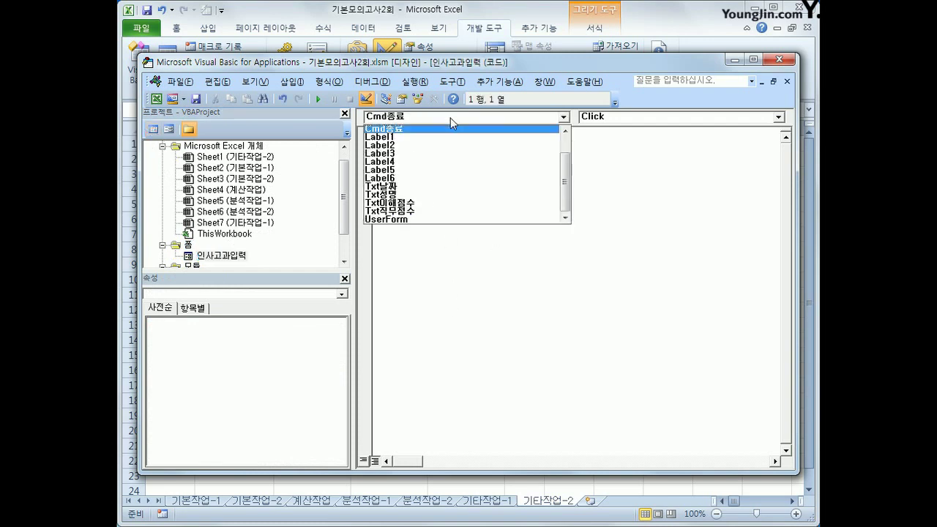
{"action": "left_click", "coordinate": [483, 205]}
{"action": "left_click", "coordinate": [620, 117]}
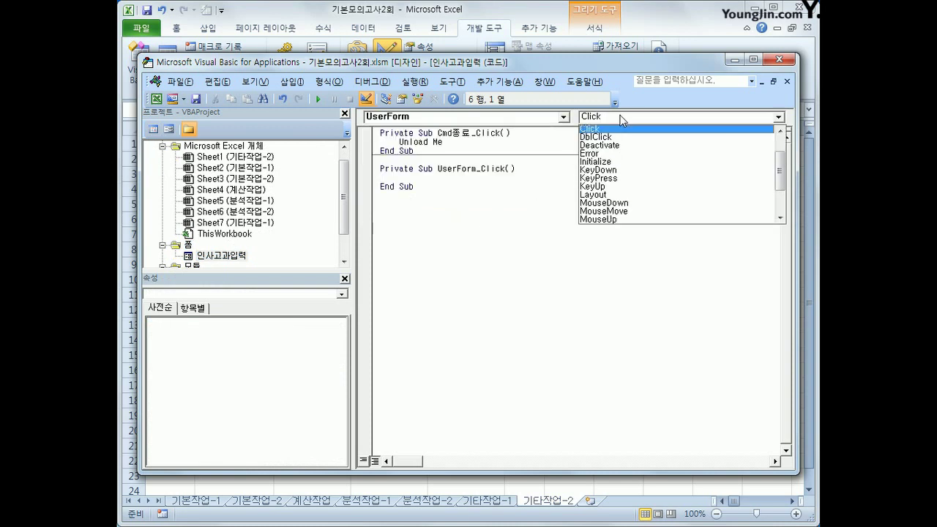
{"action": "left_click", "coordinate": [613, 166]}
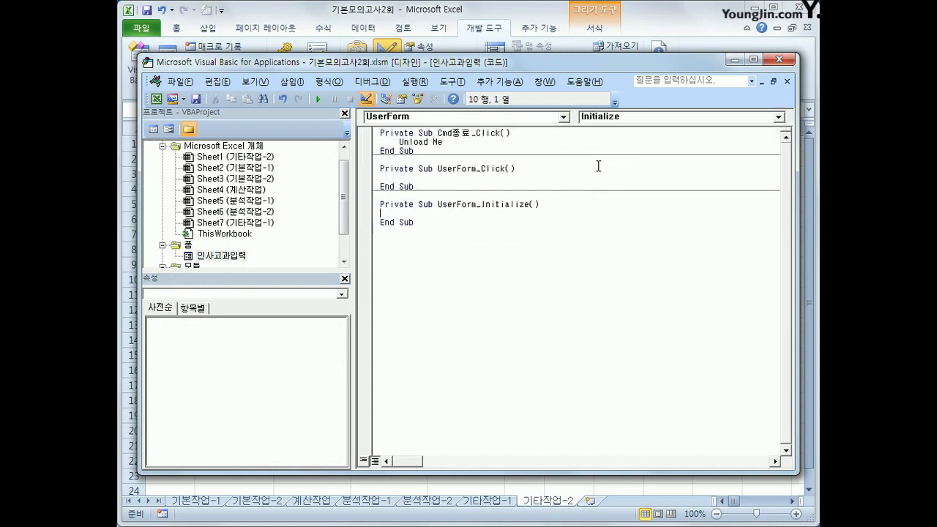
{"action": "key", "text": "Tab"}
{"action": "type", "text": "cmb부서."}
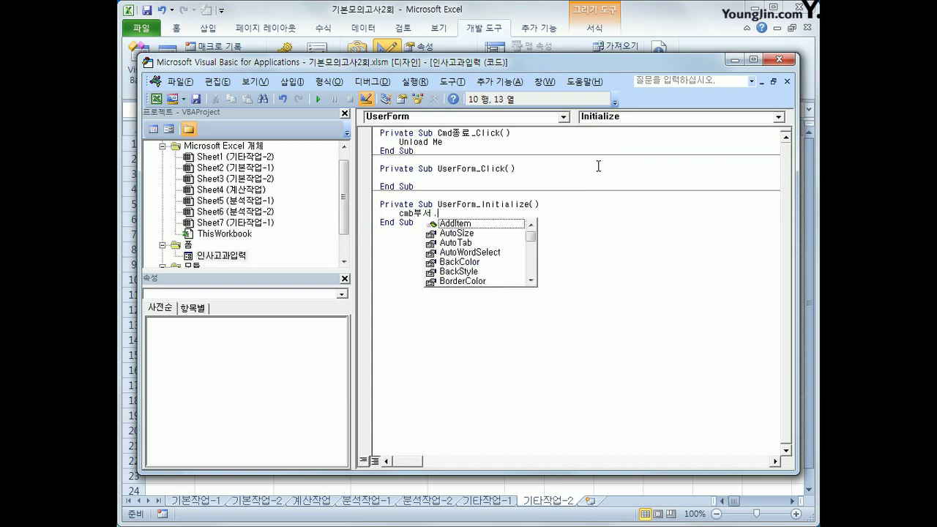
{"action": "type", "text": "row"}
{"action": "key", "text": "Tab"}
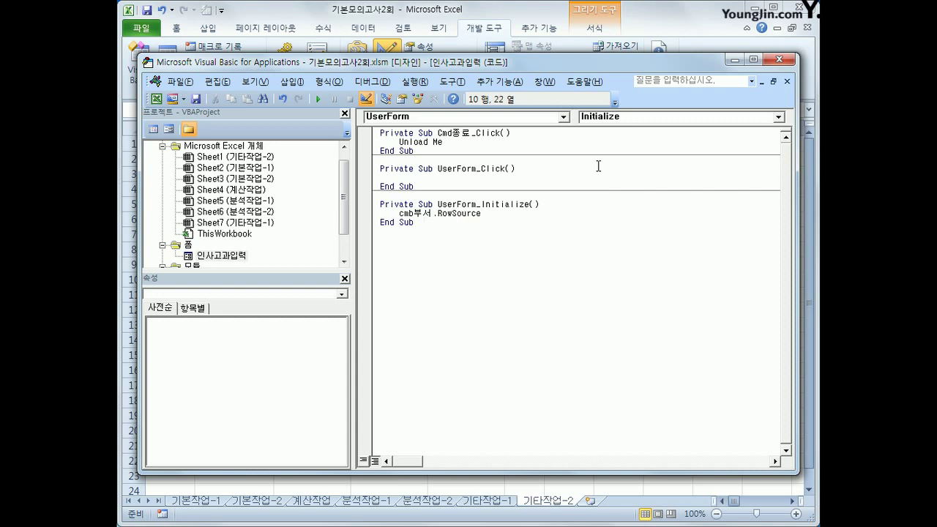
{"action": "type", "text": "= \"G5:G9\""}
{"action": "key", "text": "Return"}
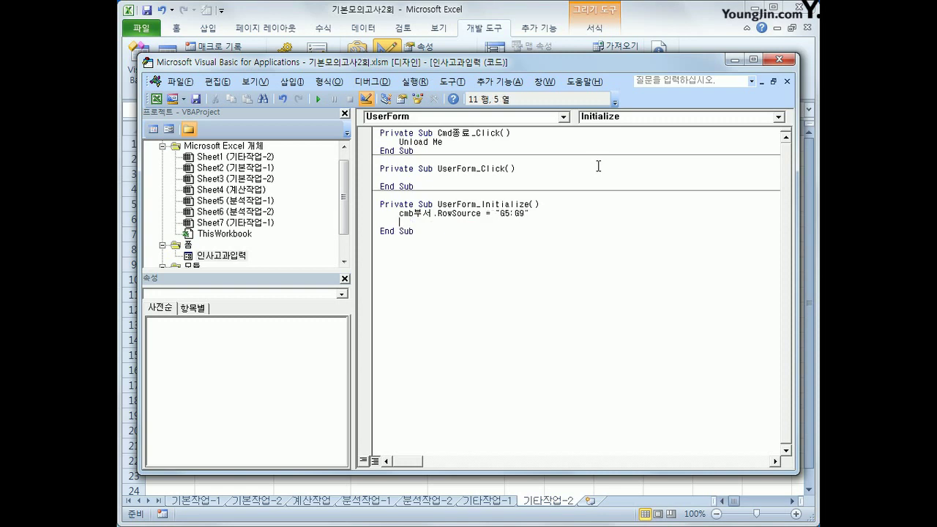
Set Txt날짜 to Year(Date) & "년" & Month(Date) & "월" in Initialize.
{"action": "type", "text": "txt날짜 ="}
{"action": "type", "text": "year(da"}
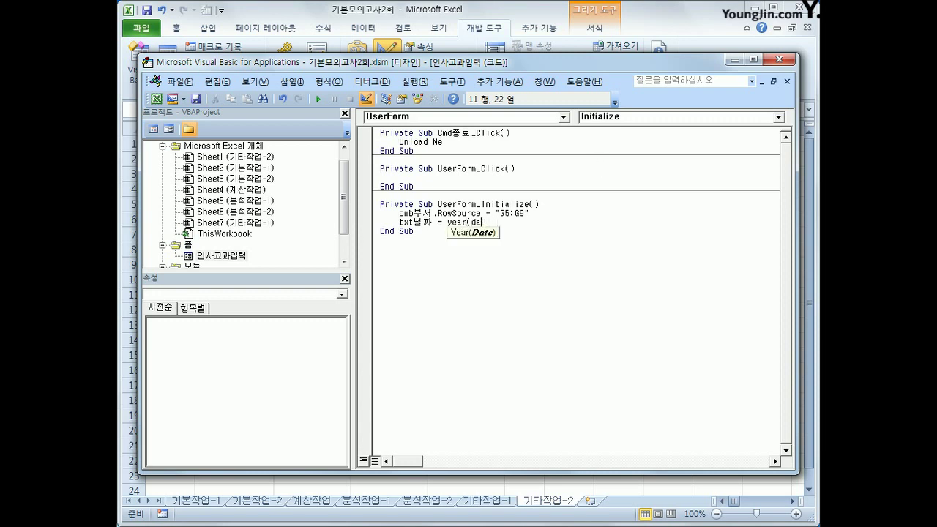
{"action": "type", "text": "te)"}
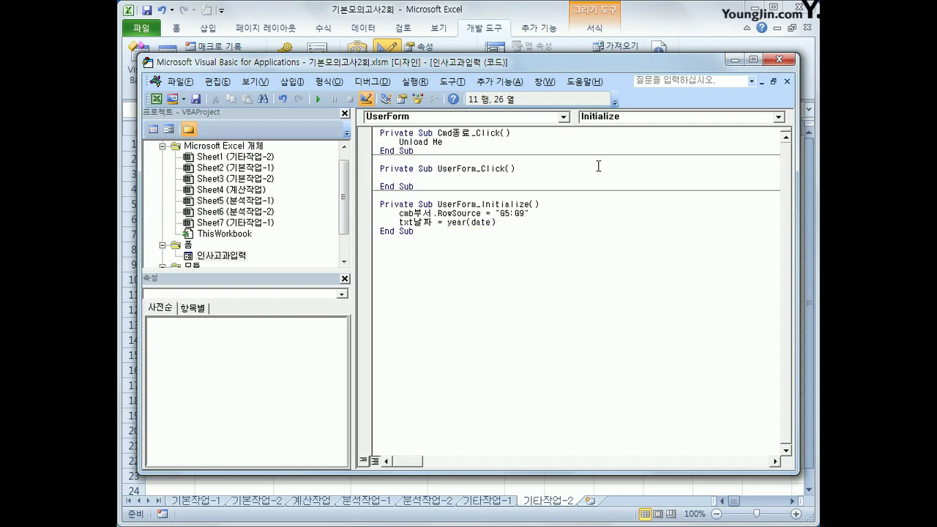
{"action": "type", "text": " &\""}
{"action": "type", "text": "ㄴ"}
{"action": "type", "text": "\""}
{"action": "type", "text": " &"}
{"action": "type", "text": "mo"}
{"action": "type", "text": "nth(da"}
{"action": "type", "text": "te)"}
{"action": "type", "text": " & \""}
{"action": "type", "text": "월\""}
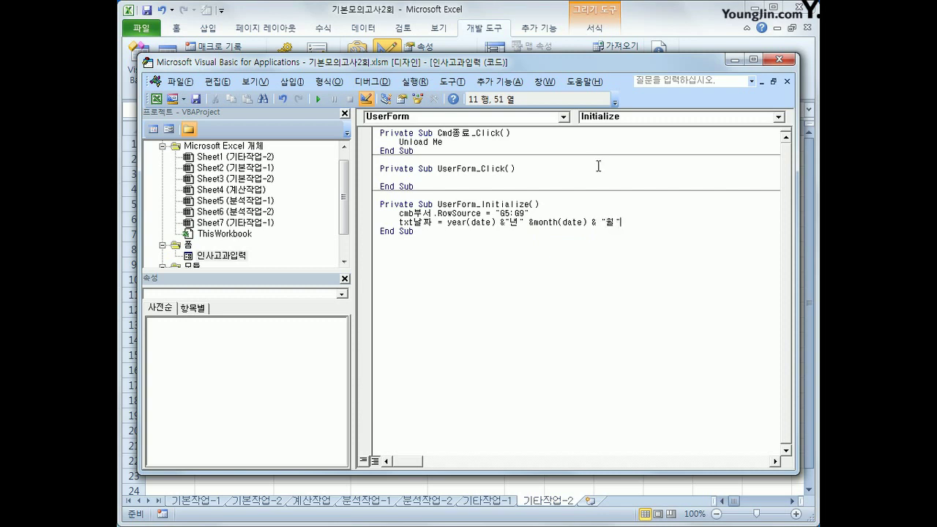
{"action": "key", "text": "Down"}
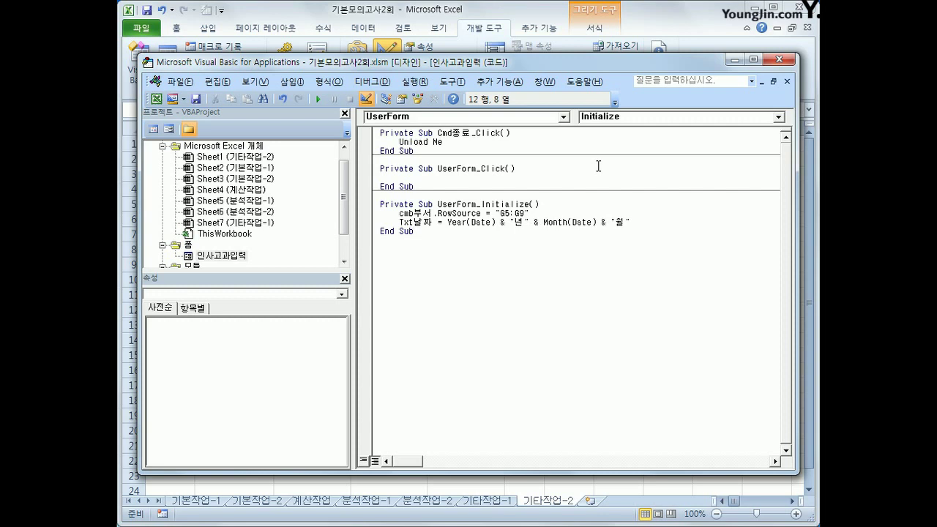
Return to Excel, exit design mode, and launch the 인사고과입력 form to test it.
{"action": "left_click", "coordinate": [779, 60]}
{"action": "left_click", "coordinate": [388, 73]}
{"action": "left_click", "coordinate": [689, 321]}
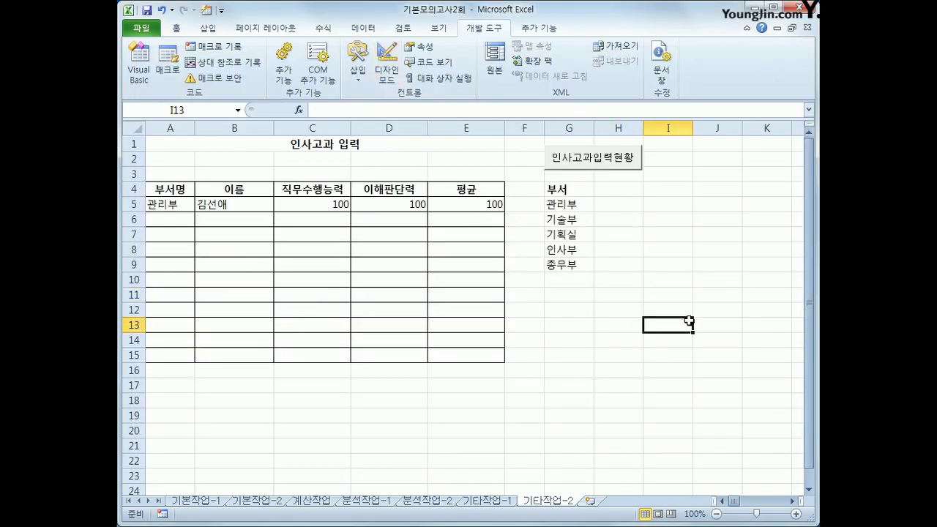
{"action": "left_click", "coordinate": [612, 162]}
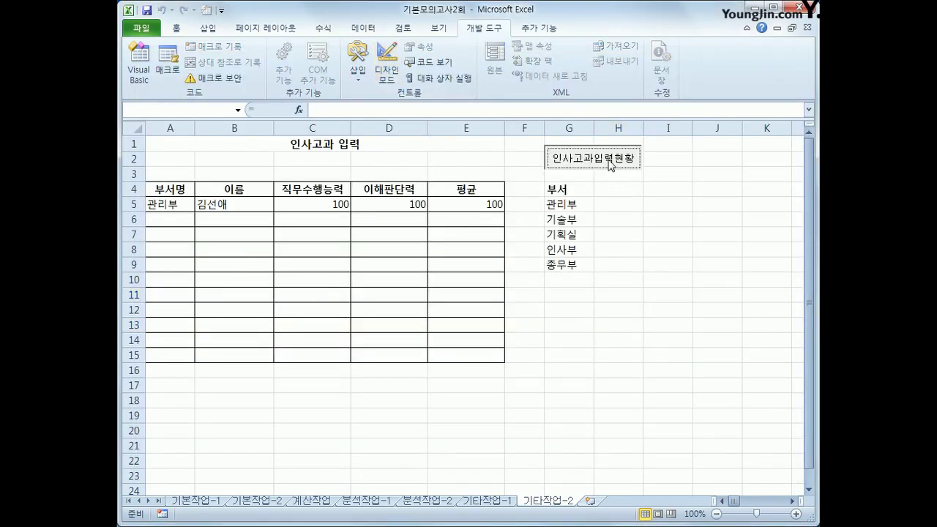
{"action": "left_click_drag", "start_coordinate": [611, 162], "coordinate": [731, 209]}
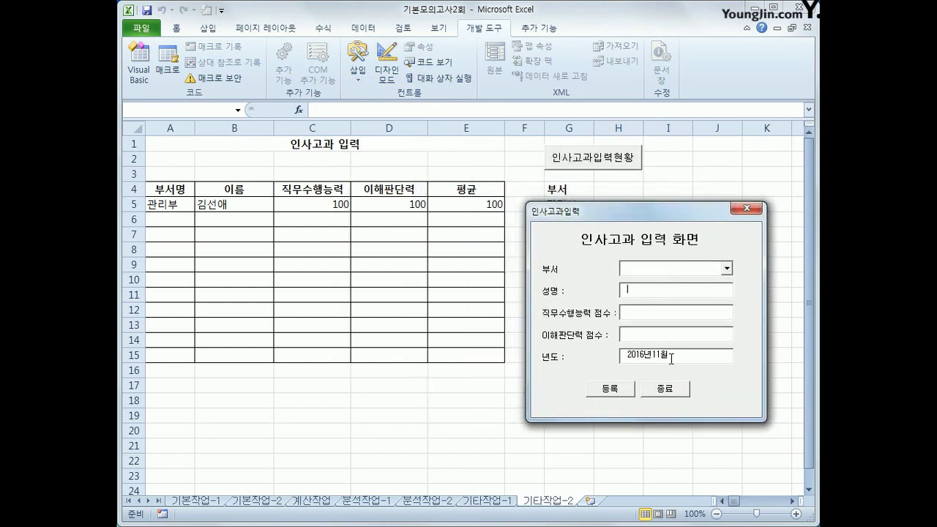
{"action": "left_click", "coordinate": [726, 268]}
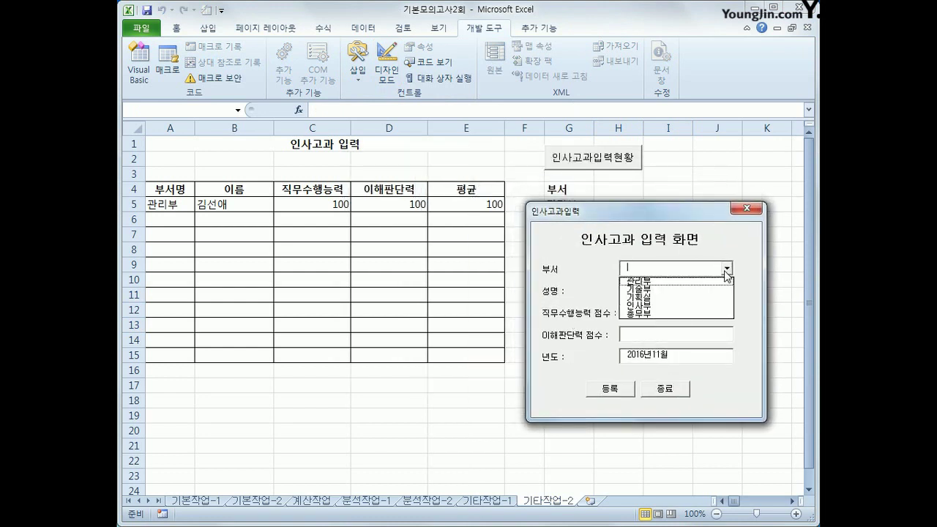
{"action": "left_click", "coordinate": [674, 222]}
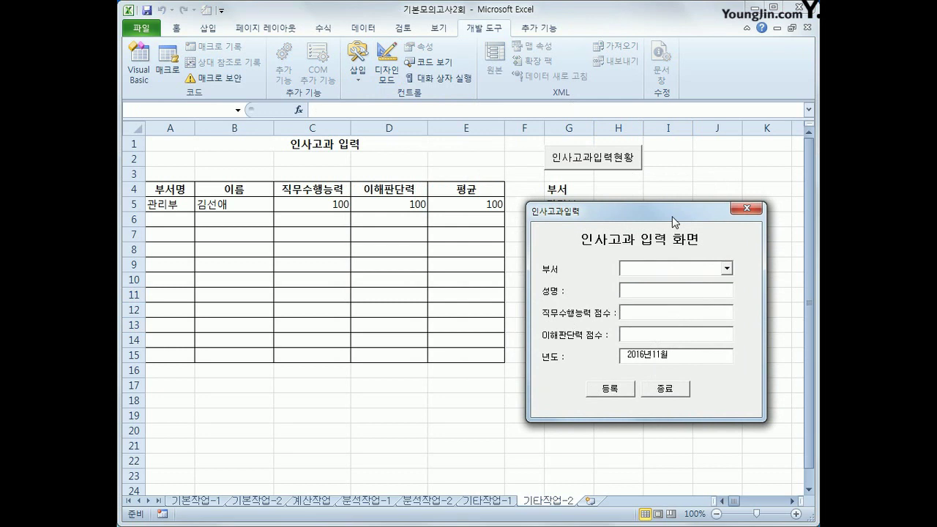
{"action": "left_click", "coordinate": [727, 269]}
{"action": "left_click", "coordinate": [702, 278]}
{"action": "left_click", "coordinate": [681, 293]}
{"action": "left_click", "coordinate": [656, 334]}
{"action": "left_click", "coordinate": [748, 208]}
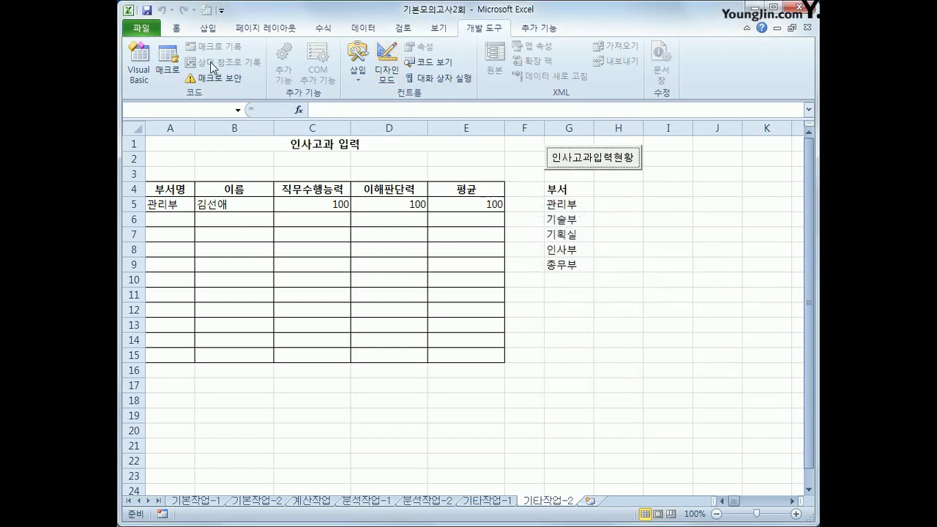
Start Cmd등록_Click with the next row as Range("A4").CurrentRegion.Rows.Count + 4.
{"action": "left_click", "coordinate": [139, 66]}
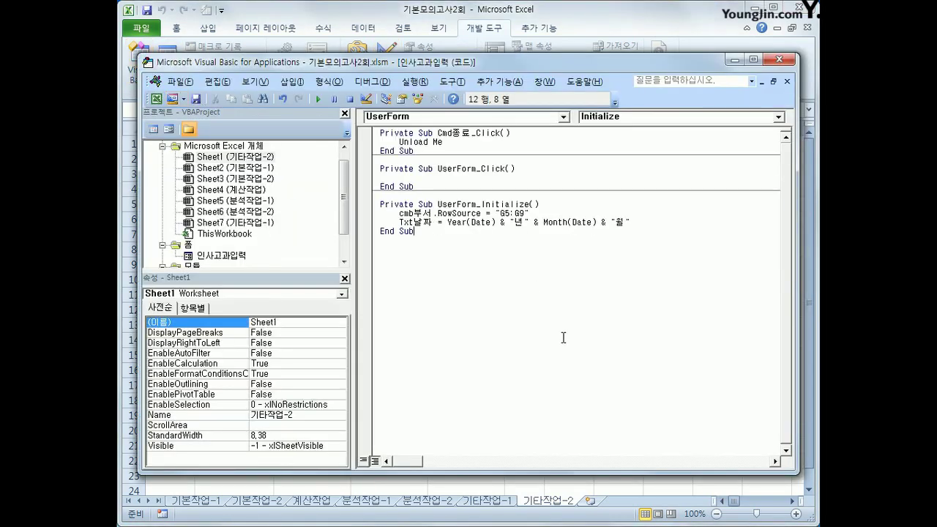
{"action": "left_click", "coordinate": [460, 117]}
{"action": "left_click_drag", "start_coordinate": [566, 183], "coordinate": [567, 152]}
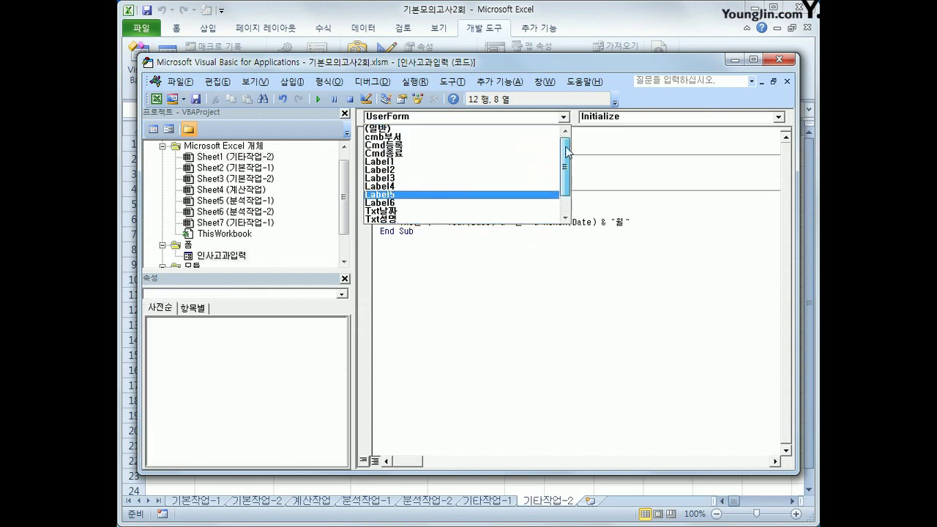
{"action": "left_click", "coordinate": [472, 150]}
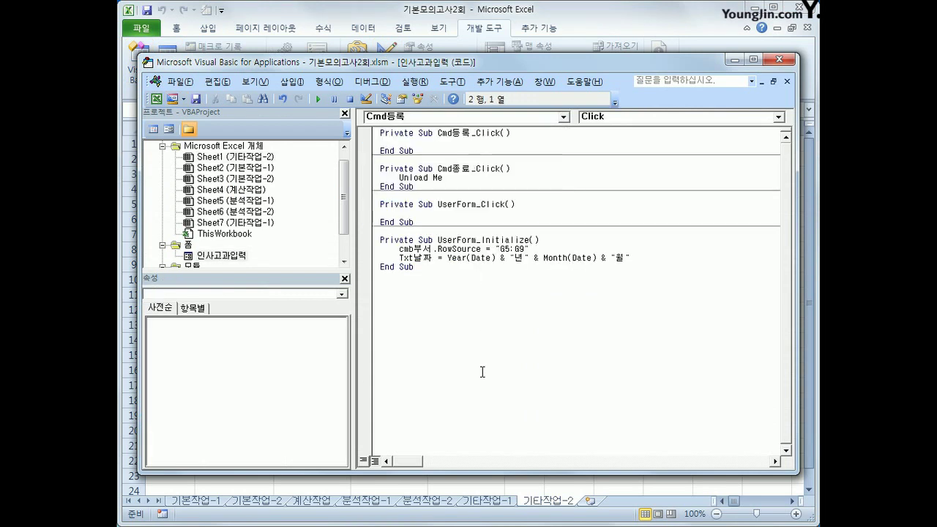
{"action": "key", "text": "Tab"}
{"action": "type", "text": "= range("}
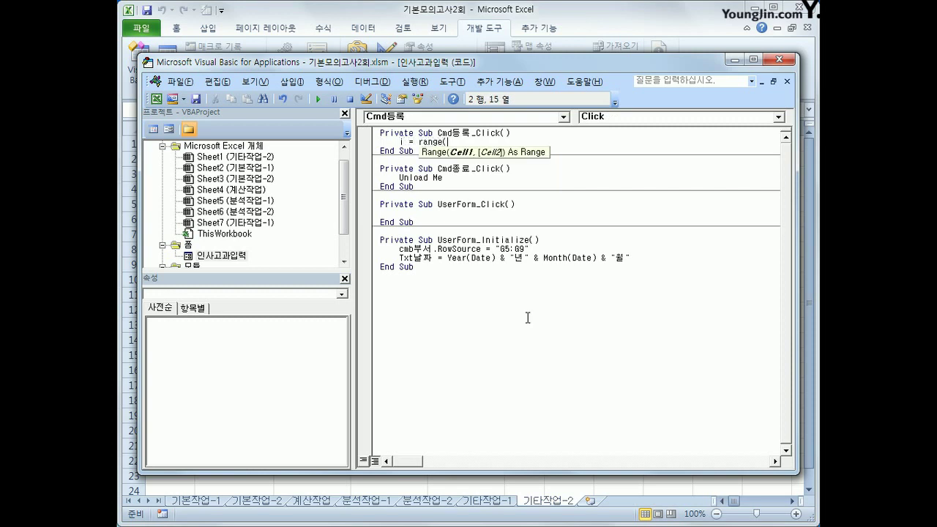
{"action": "type", "text": "\"A4\").cun"}
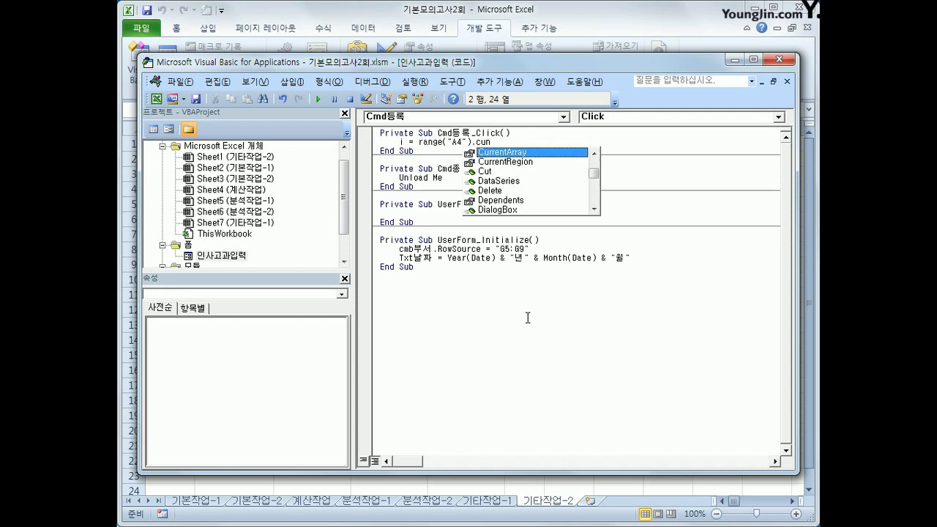
{"action": "key", "text": "Down"}
{"action": "key", "text": "Tab"}
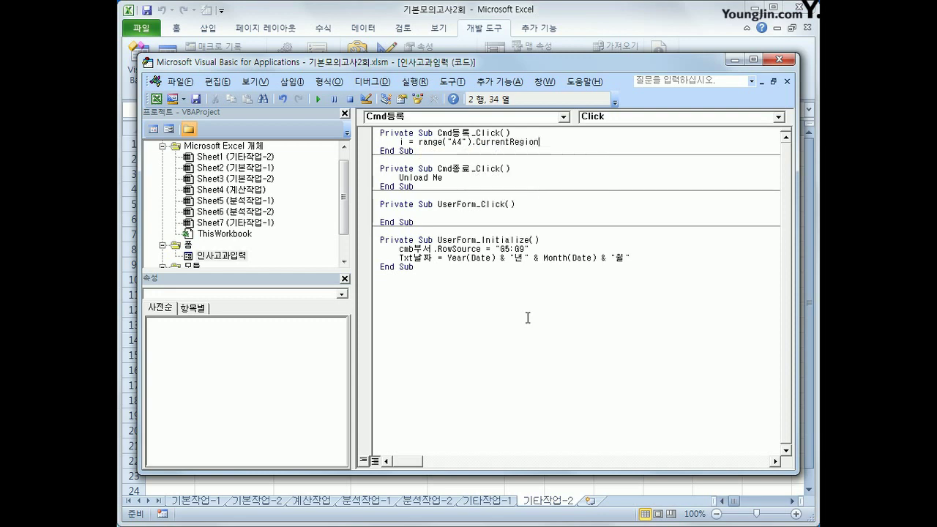
{"action": "type", "text": ".rows.count"}
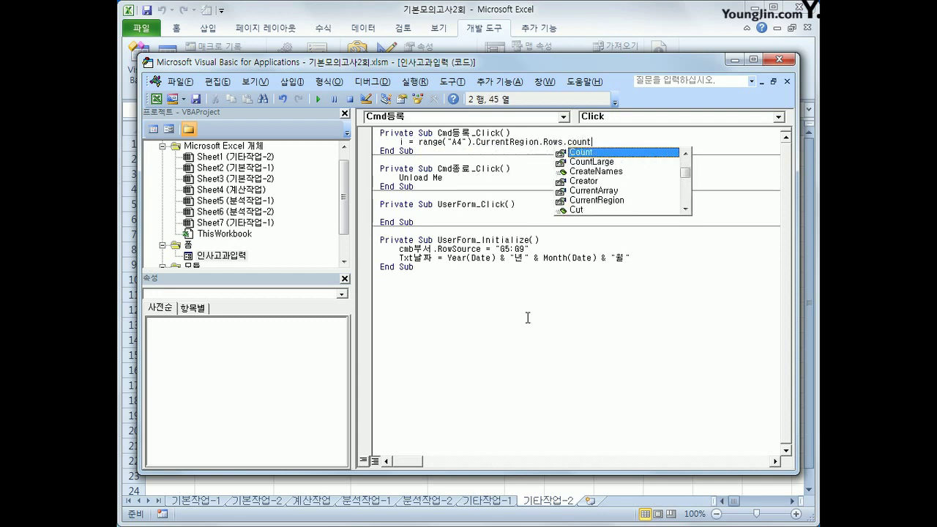
{"action": "key", "text": "Tab"}
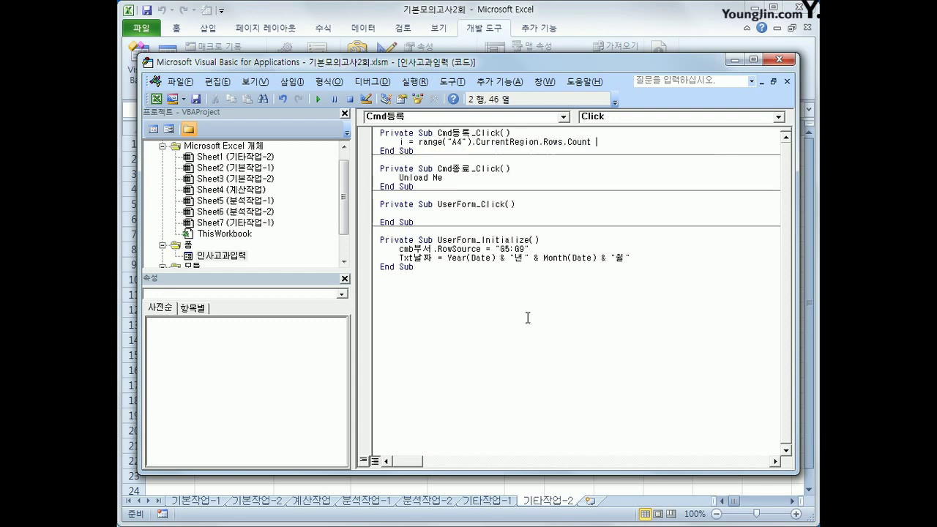
{"action": "type", "text": "+ 4"}
{"action": "key", "text": "Return"}
{"action": "key", "text": "Return"}
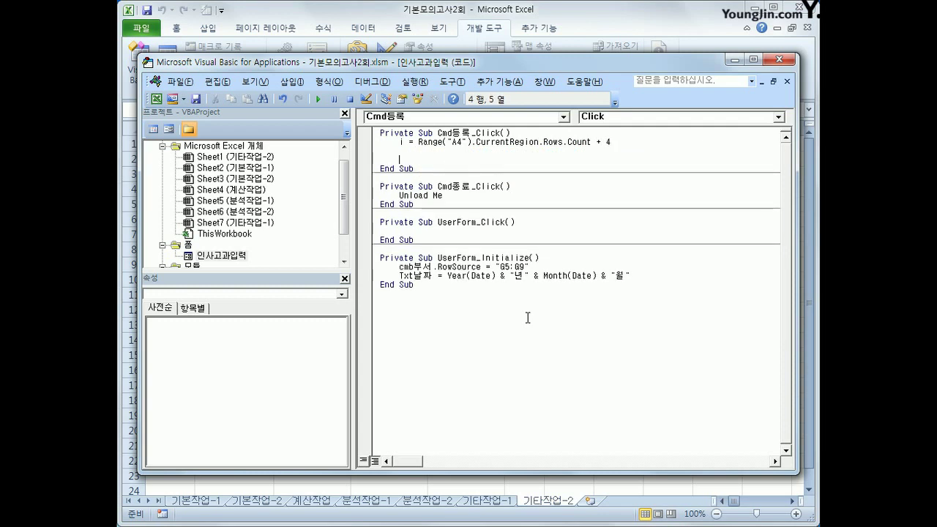
Write Cells(i, 1) = cmb부서 and Cells(i, 2) = txt성명.
{"action": "type", "text": "cells(i,1"}
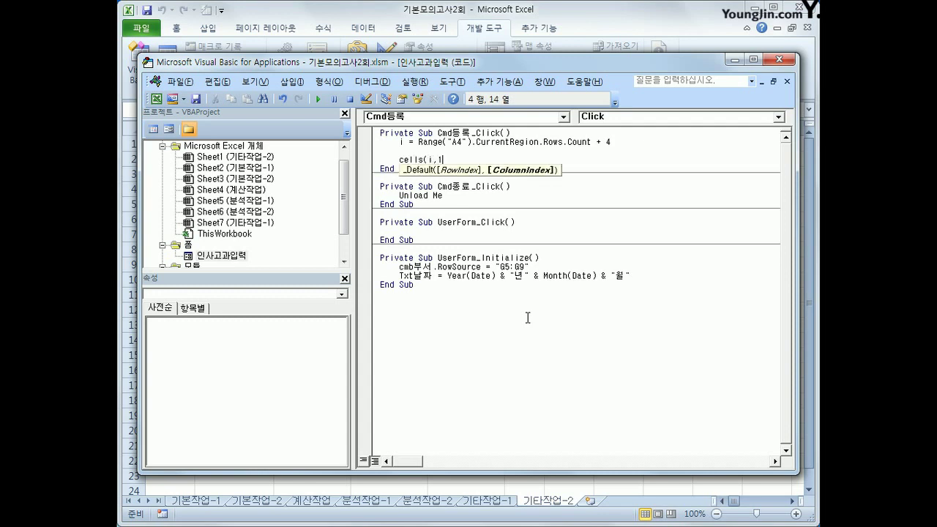
{"action": "type", "text": ") = cm"}
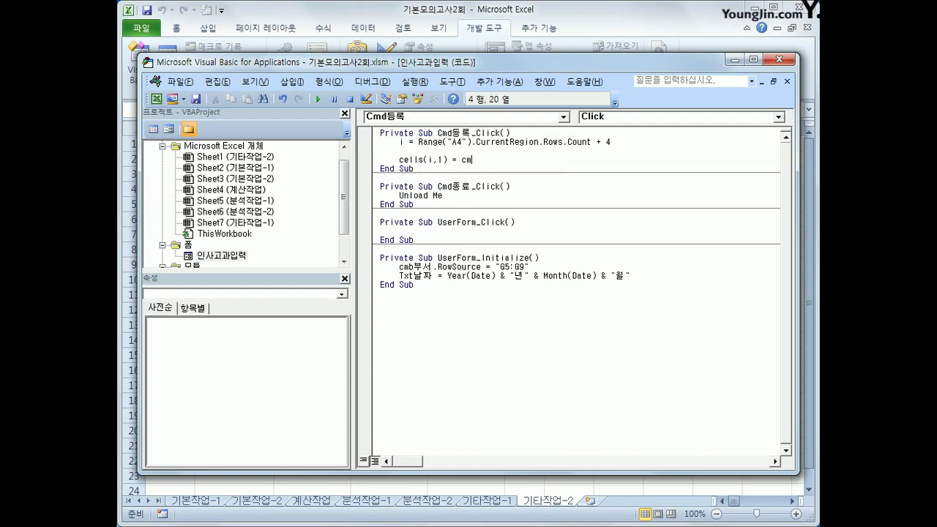
{"action": "type", "text": "b부서"}
{"action": "key", "text": "Return"}
{"action": "key", "text": "shift+End"}
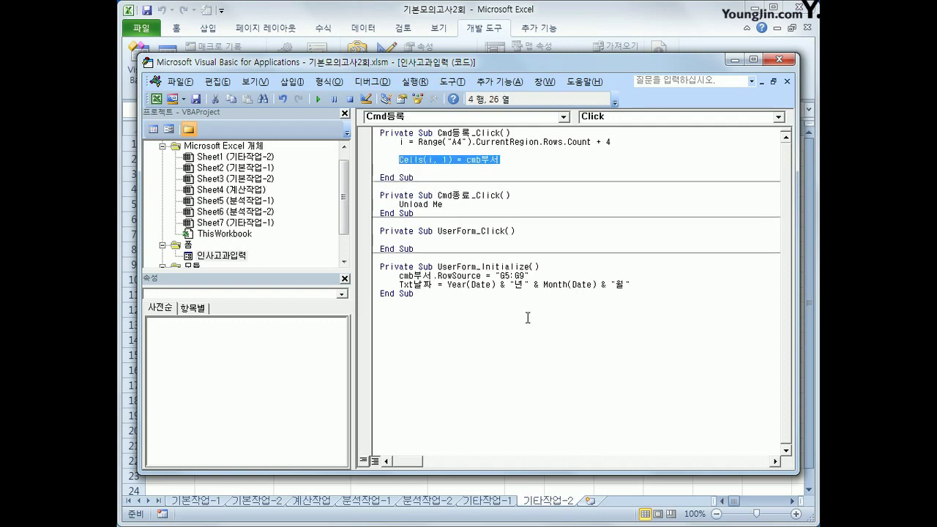
{"action": "key", "text": "ctrl+c"}
{"action": "key", "text": "Down"}
{"action": "key", "text": "ctrl+v"}
{"action": "key", "text": "Left"}
{"action": "key", "text": "Left"}
{"action": "key", "text": "Left"}
{"action": "key", "text": "Left"}
{"action": "key", "text": "Left"}
{"action": "key", "text": "Left"}
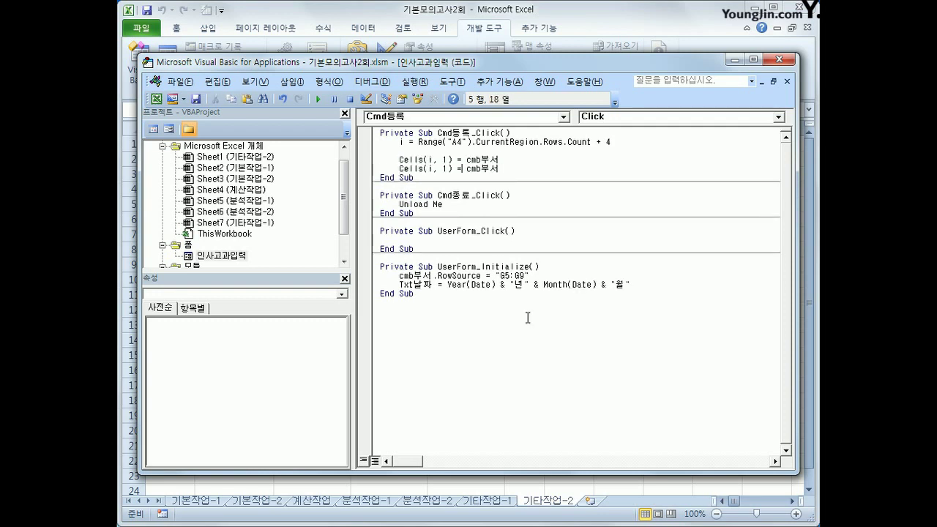
{"action": "type", "text": "2"}
{"action": "key", "text": "Delete"}
{"action": "key", "text": "End"}
{"action": "key", "text": "shift+Left"}
{"action": "key", "text": "shift+Left"}
{"action": "key", "text": "shift+Left"}
{"action": "key", "text": "shift+Left"}
{"action": "key", "text": "shift+Left"}
{"action": "type", "text": "txt성명"}
{"action": "key", "text": "Return"}
Add Cells(i, 3) = txt직무수행.Value.
{"action": "key", "text": "ctrl+v"}
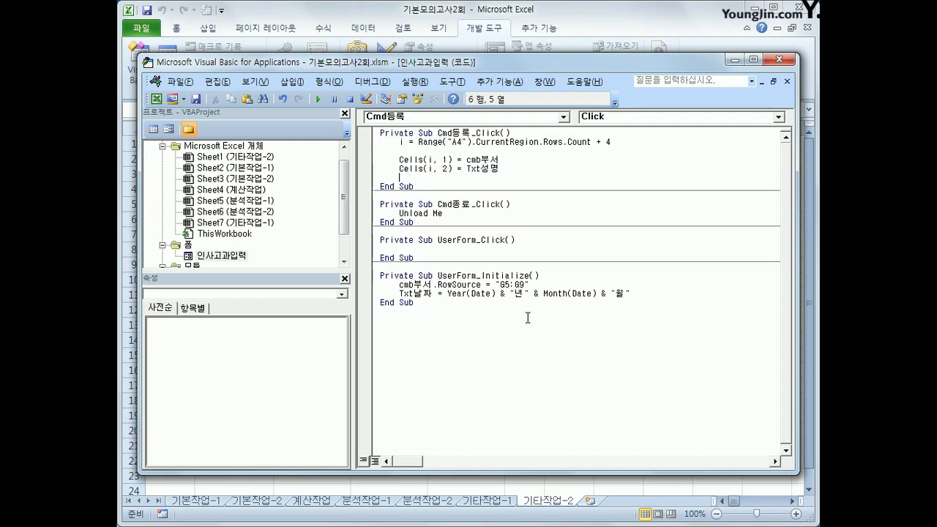
{"action": "key", "text": "Left"}
{"action": "key", "text": "Left"}
{"action": "key", "text": "Left"}
{"action": "key", "text": "Left"}
{"action": "key", "text": "Left"}
{"action": "key", "text": "Left"}
{"action": "key", "text": "Left"}
{"action": "key", "text": "Left"}
{"action": "key", "text": "Left"}
{"action": "key", "text": "Left"}
{"action": "key", "text": "Delete"}
{"action": "type", "text": "3"}
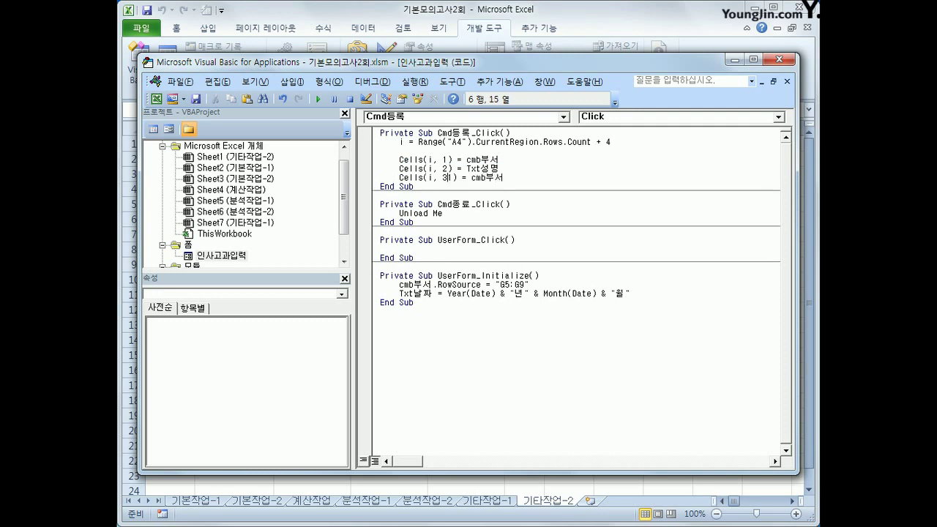
{"action": "key", "text": "Right"}
{"action": "key", "text": "Right"}
{"action": "key", "text": "Right"}
{"action": "key", "text": "Right"}
{"action": "key", "text": "shift+End"}
{"action": "type", "text": "txt직무수행.value"}
{"action": "key", "text": "Return"}
Add Cells(i, 4) = txt이해점수.Value.
{"action": "key", "text": "Up"}
{"action": "key", "text": "shift+End"}
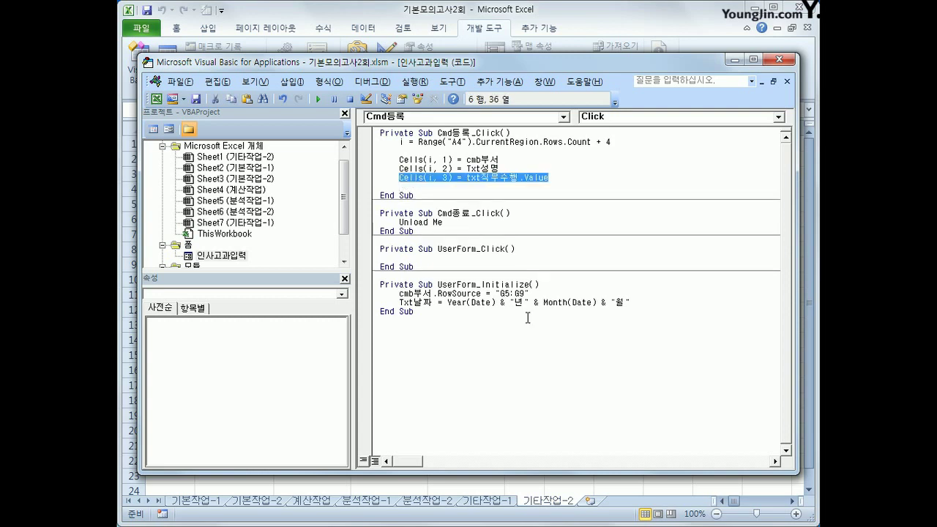
{"action": "key", "text": "ctrl+c"}
{"action": "key", "text": "Down"}
{"action": "key", "text": "ctrl+v"}
{"action": "key", "text": "ctrl+Left"}
{"action": "key", "text": "ctrl+Left"}
{"action": "key", "text": "ctrl+Left"}
{"action": "key", "text": "ctrl+Left"}
{"action": "key", "text": "ctrl+Left"}
{"action": "key", "text": "ctrl+Left"}
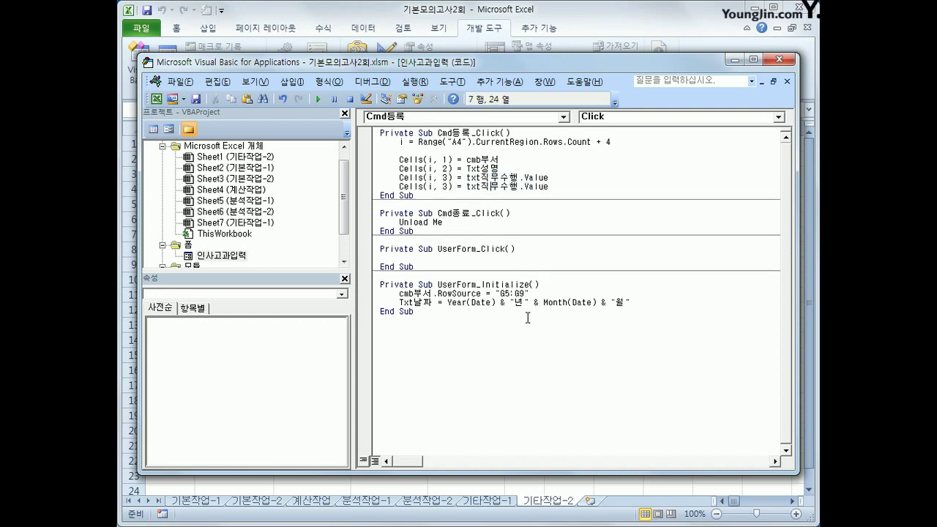
{"action": "key", "text": "Delete"}
{"action": "type", "text": "4"}
{"action": "key", "text": "Right"}
{"action": "key", "text": "Right"}
{"action": "key", "text": "Right"}
{"action": "key", "text": "Right"}
{"action": "key", "text": "Right"}
{"action": "type", "text": "이해점수"}
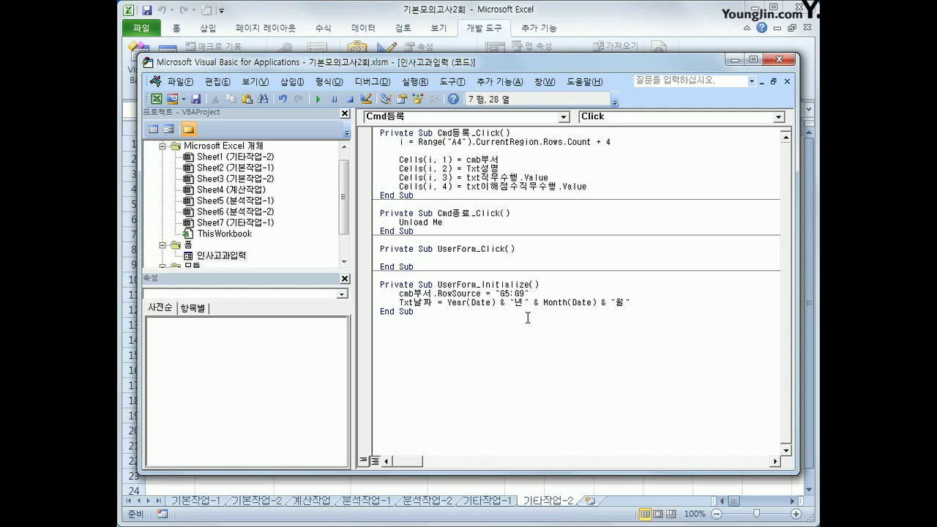
{"action": "key", "text": "Delete"}
{"action": "key", "text": "Delete"}
{"action": "key", "text": "Delete"}
{"action": "key", "text": "Delete"}
{"action": "key", "text": "Down"}
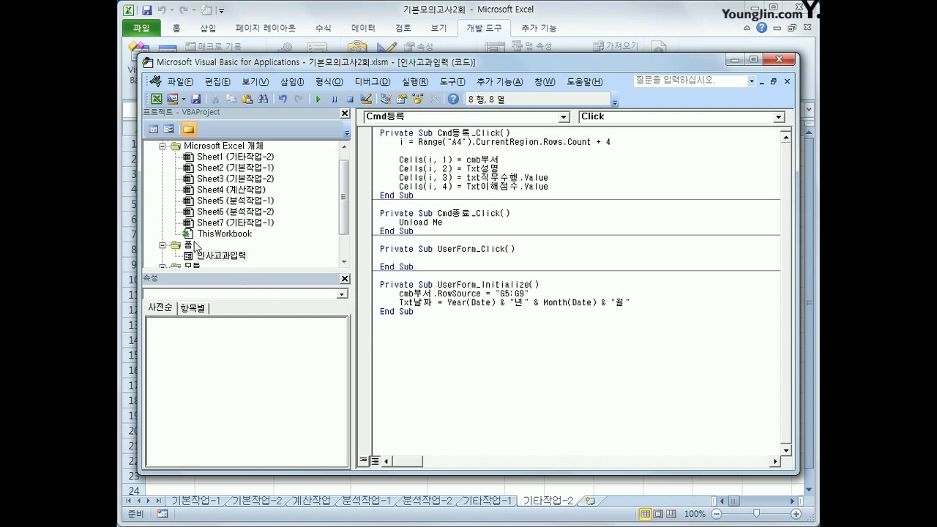
Check the score box names in the 인사고과입력 form and rename txt직무수행 to Txt직무점수 in the code.
{"action": "double_click", "coordinate": [216, 256]}
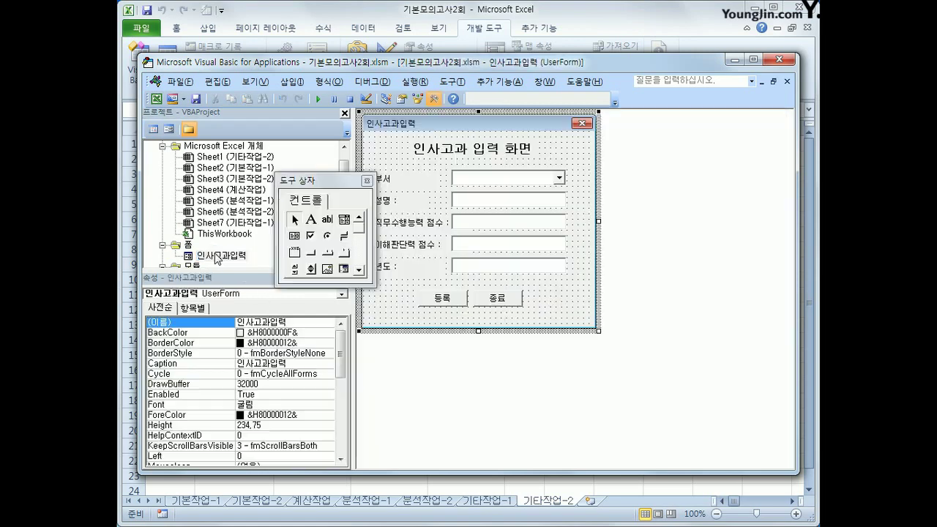
{"action": "left_click", "coordinate": [509, 227]}
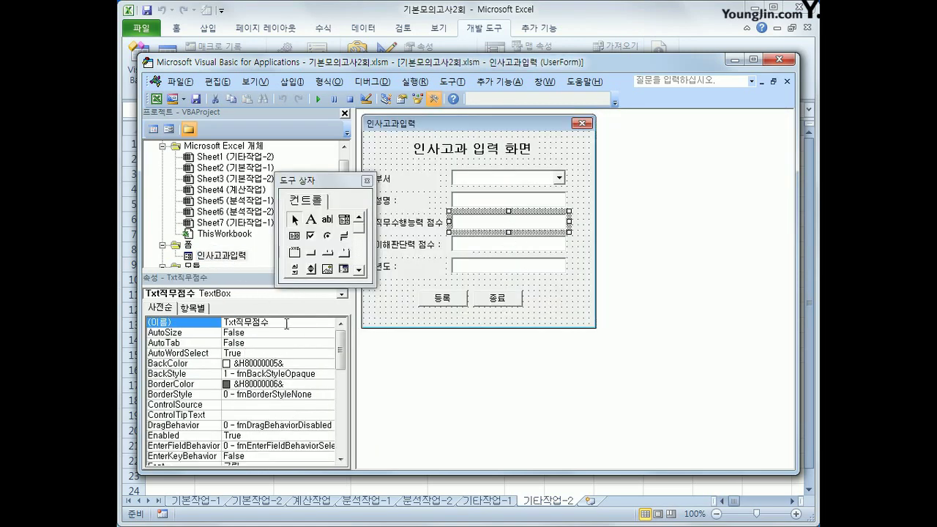
{"action": "left_click", "coordinate": [502, 245]}
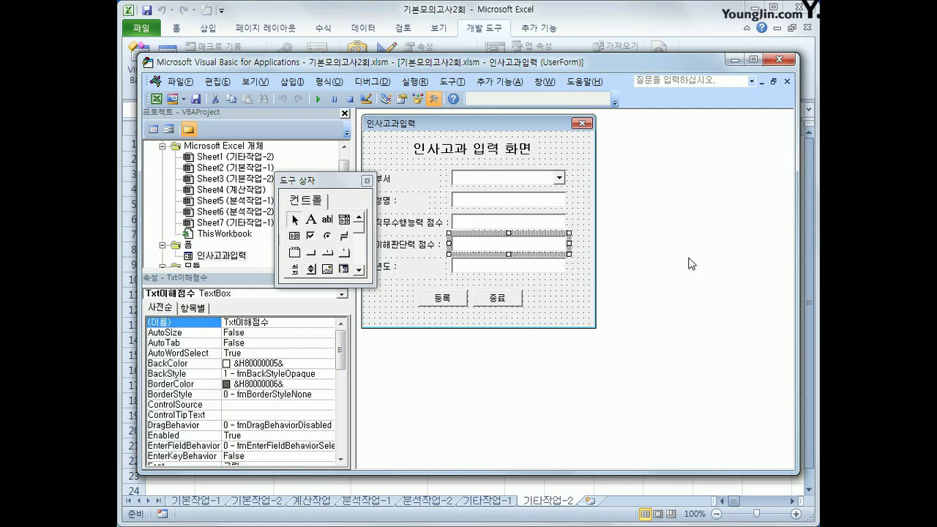
{"action": "double_click", "coordinate": [508, 243]}
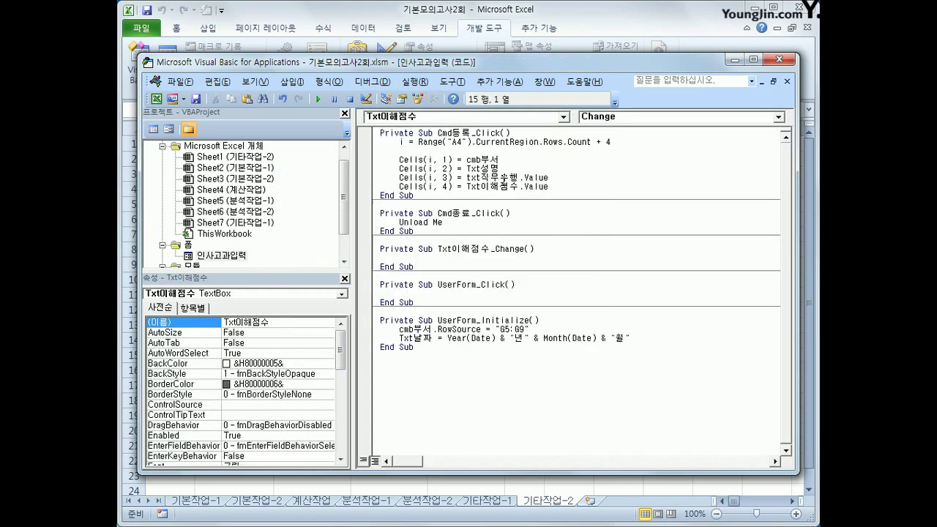
{"action": "left_click_drag", "start_coordinate": [501, 177], "coordinate": [512, 178]}
{"action": "type", "text": "점수"}
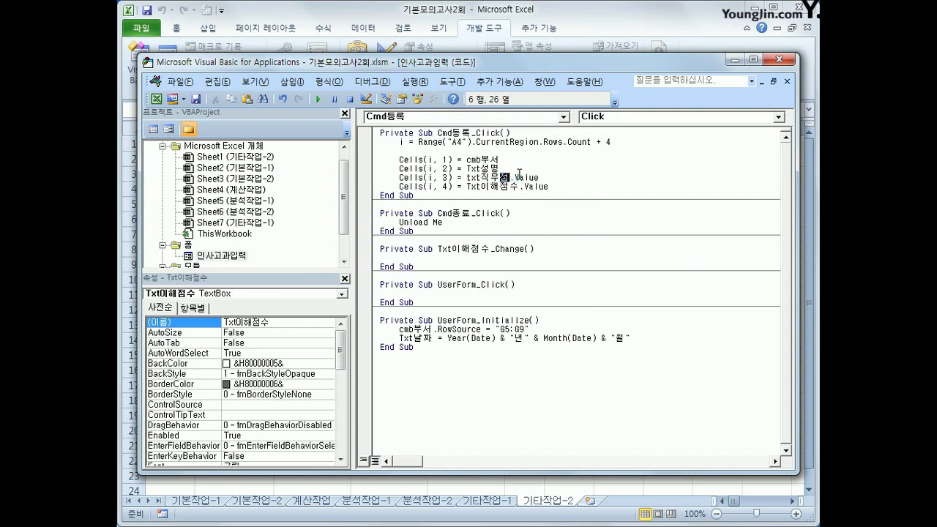
{"action": "key", "text": "Down"}
Add cells(i,5) = (cells(i,3) + cells(i,4))/2 to Cmd등록_Click, with blank lines for spacing.
{"action": "key", "text": "End"}
{"action": "key", "text": "Return"}
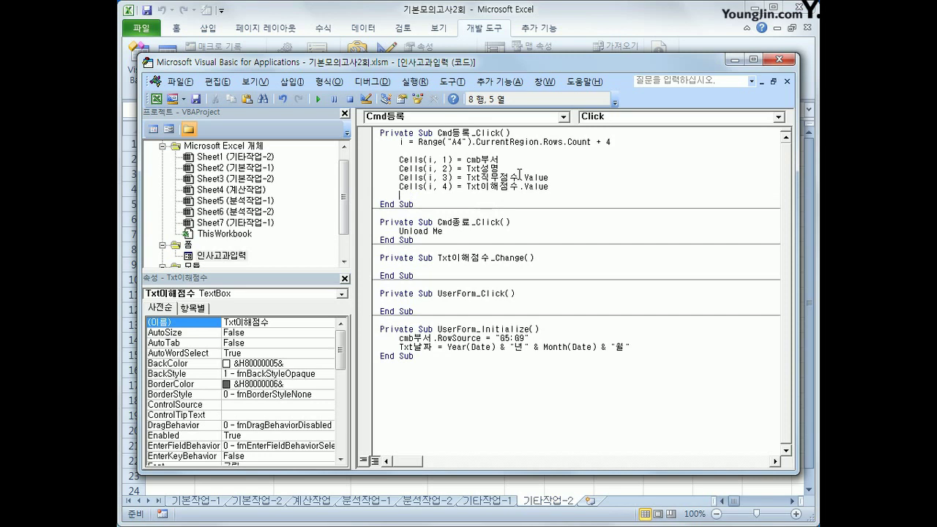
{"action": "type", "text": "cells("}
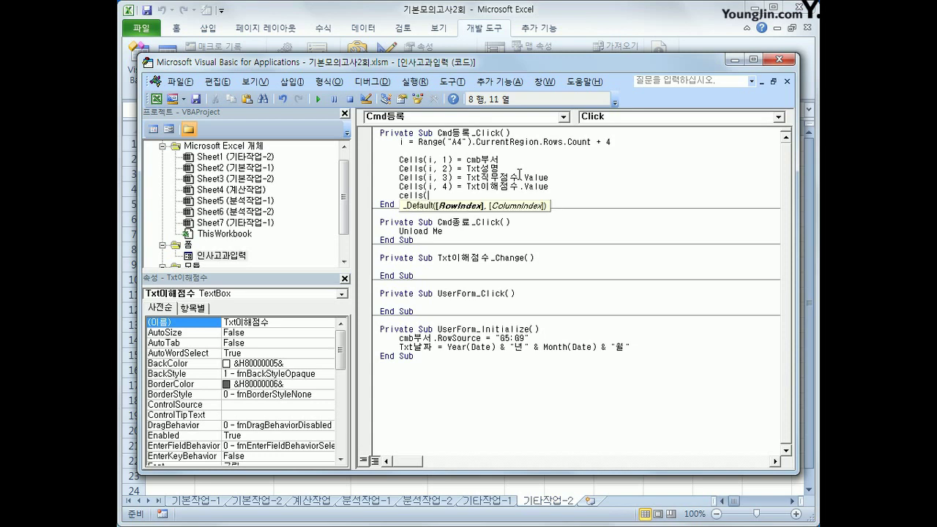
{"action": "type", "text": "i,5) = ("}
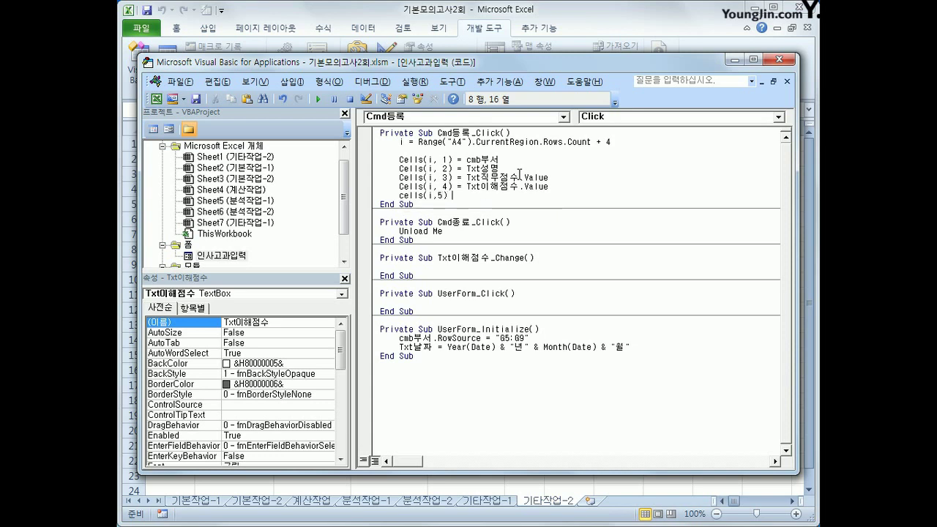
{"action": "type", "text": "cells("}
{"action": "type", "text": "i,3"}
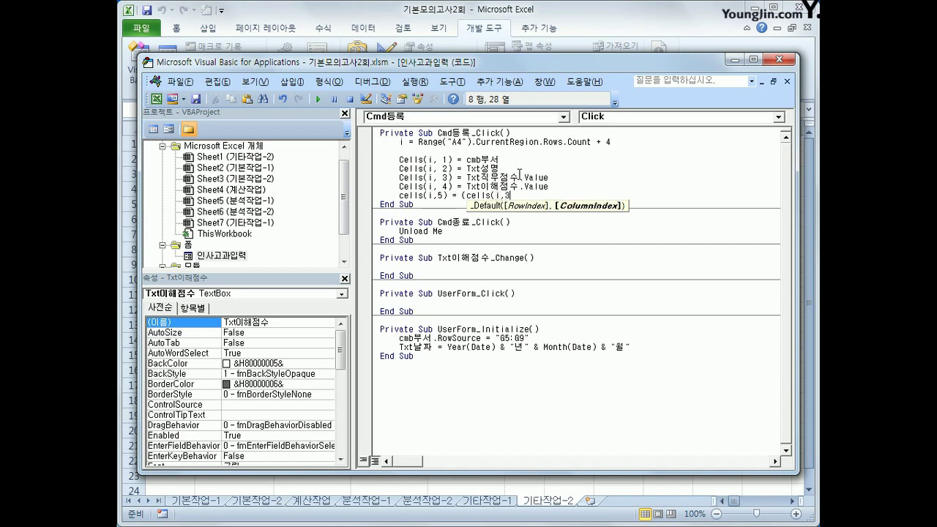
{"action": "type", "text": ") + cells("}
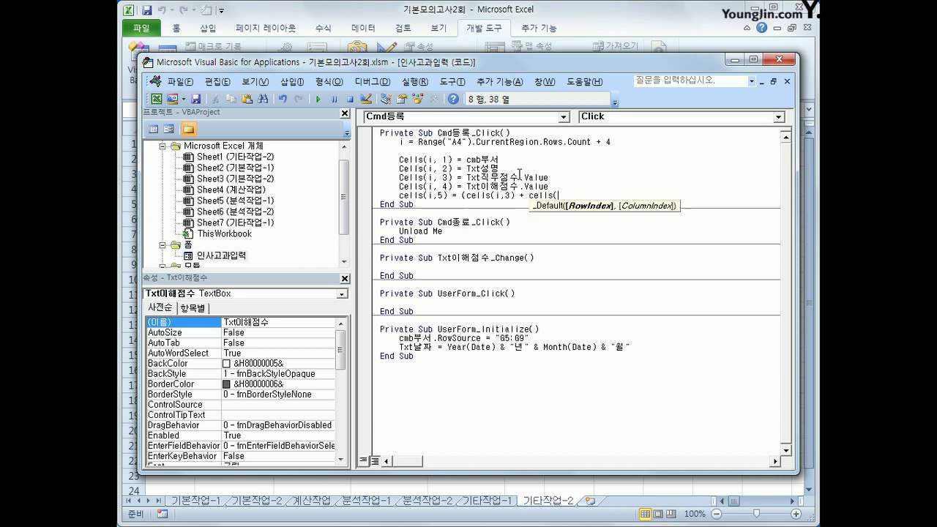
{"action": "type", "text": "i,4)"}
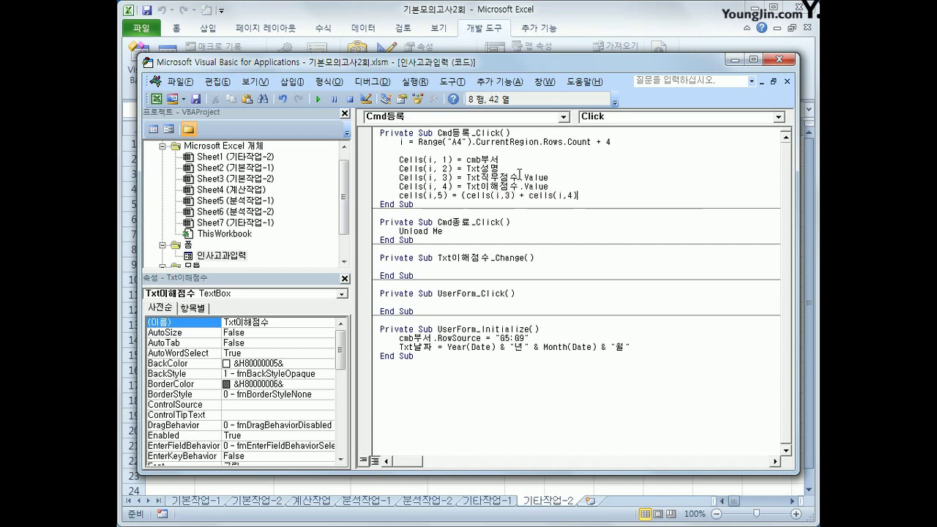
{"action": "type", "text": ")/2"}
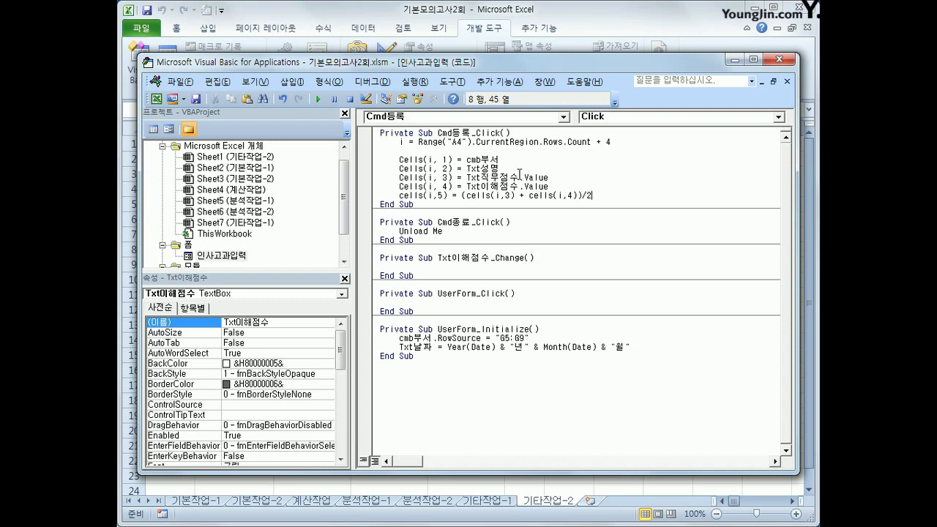
{"action": "key", "text": "Down"}
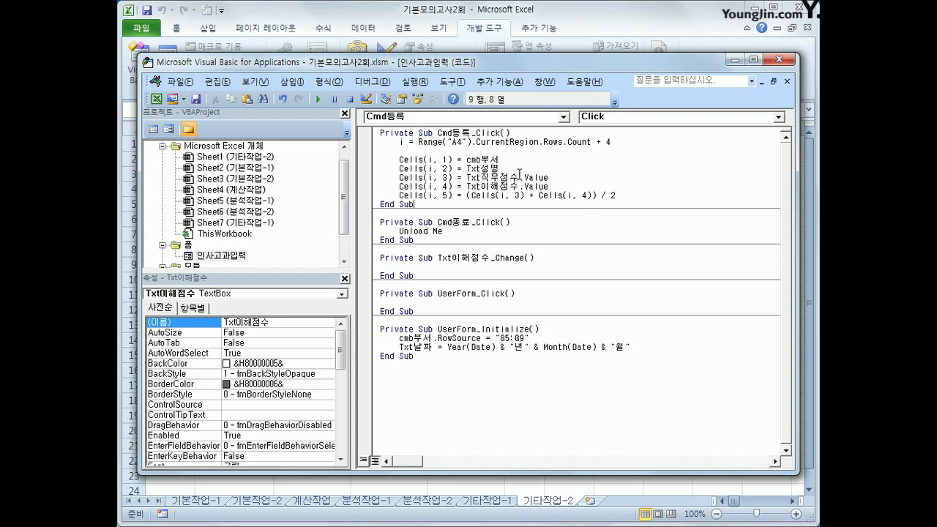
{"action": "key", "text": "Up"}
{"action": "key", "text": "End"}
{"action": "key", "text": "Return"}
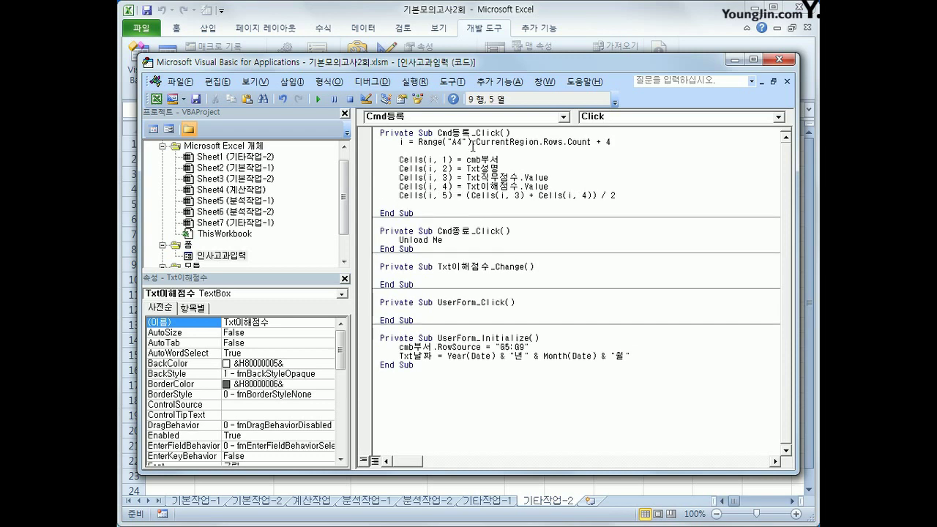
{"action": "left_click", "coordinate": [517, 135]}
{"action": "key", "text": "Return"}
{"action": "left_click", "coordinate": [569, 292]}
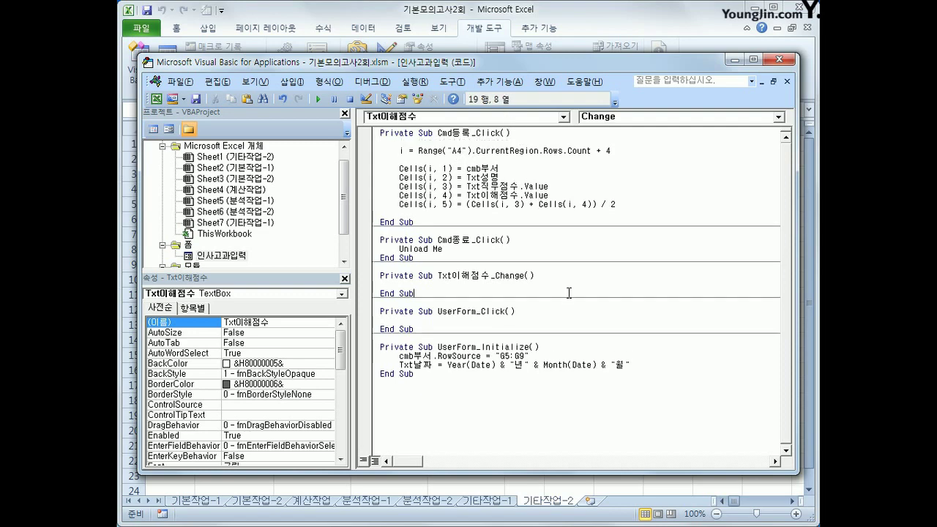
Return to the sheet, launch the 인사고과입력 form, and choose 관리부 as the department.
{"action": "left_click", "coordinate": [780, 60]}
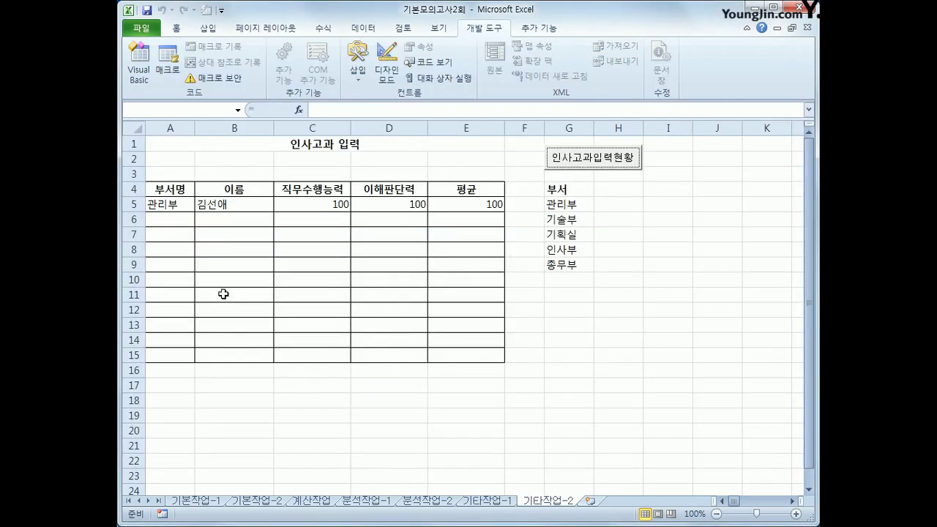
{"action": "left_click", "coordinate": [700, 281]}
{"action": "left_click", "coordinate": [604, 165]}
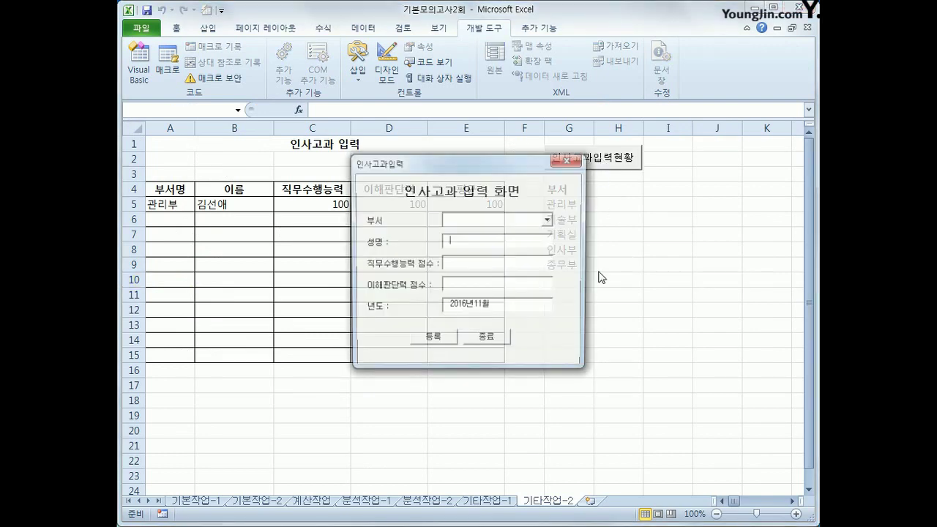
{"action": "left_click_drag", "start_coordinate": [496, 159], "coordinate": [596, 183]}
{"action": "left_click", "coordinate": [636, 246]}
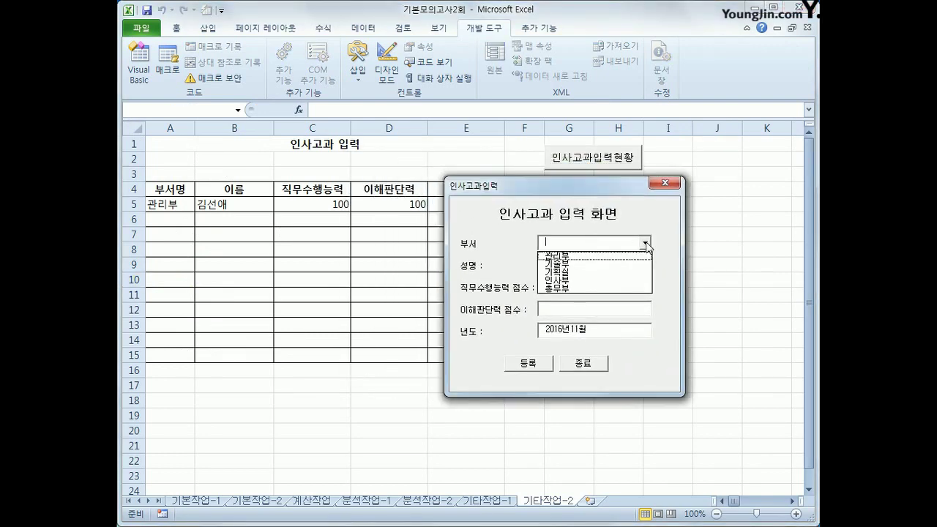
{"action": "left_click", "coordinate": [628, 256]}
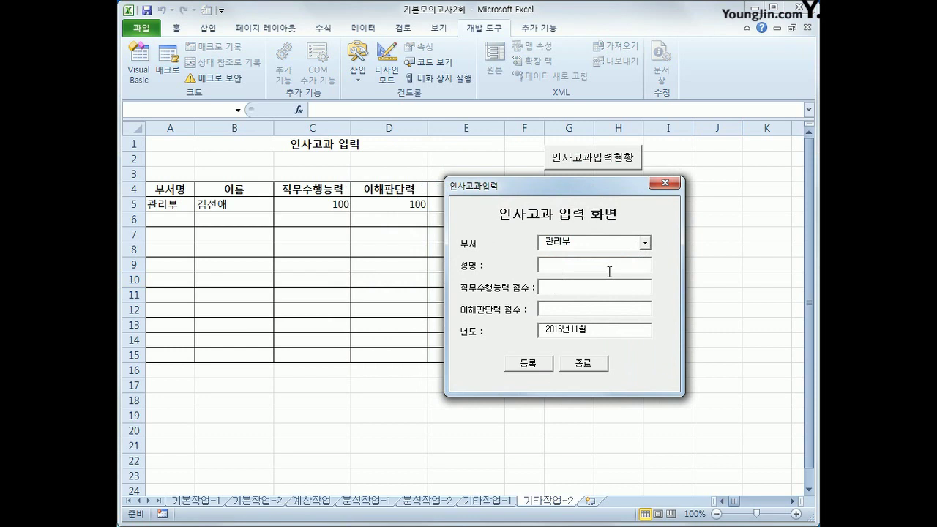
Enter the employee's name with scores 95 and 90, register the record, then close the form.
{"action": "key", "text": "Tab"}
{"action": "type", "text": "99"}
{"action": "type", "text": "90"}
{"action": "left_click", "coordinate": [524, 365]}
{"action": "left_click_drag", "start_coordinate": [529, 189], "coordinate": [597, 239]}
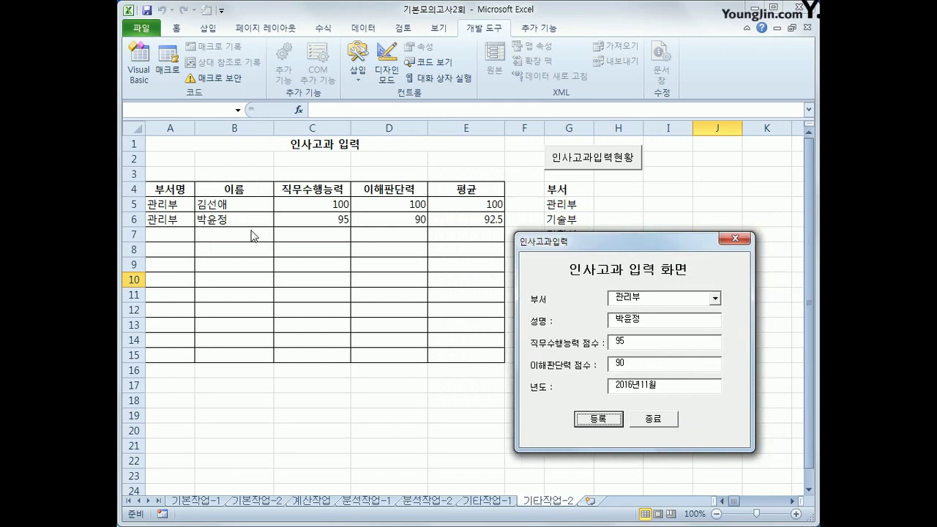
{"action": "left_click", "coordinate": [667, 427]}
{"action": "left_click", "coordinate": [655, 416]}
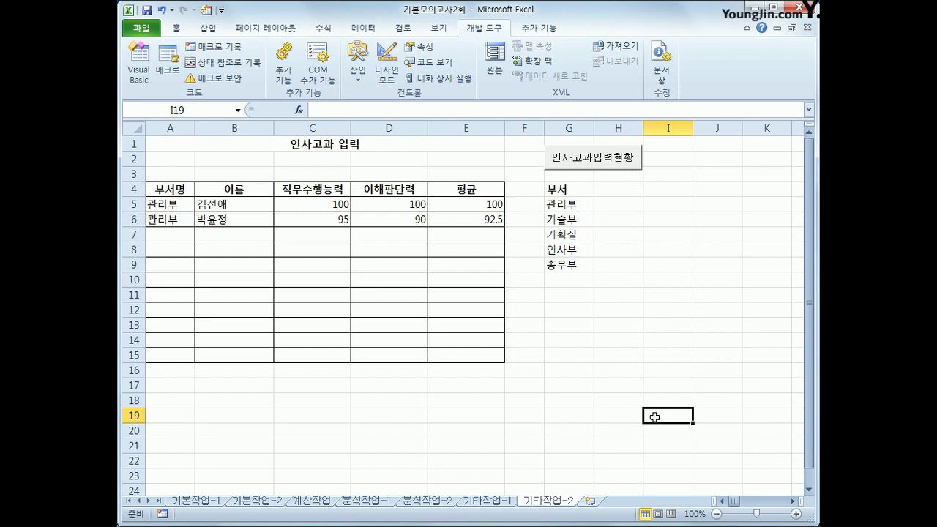